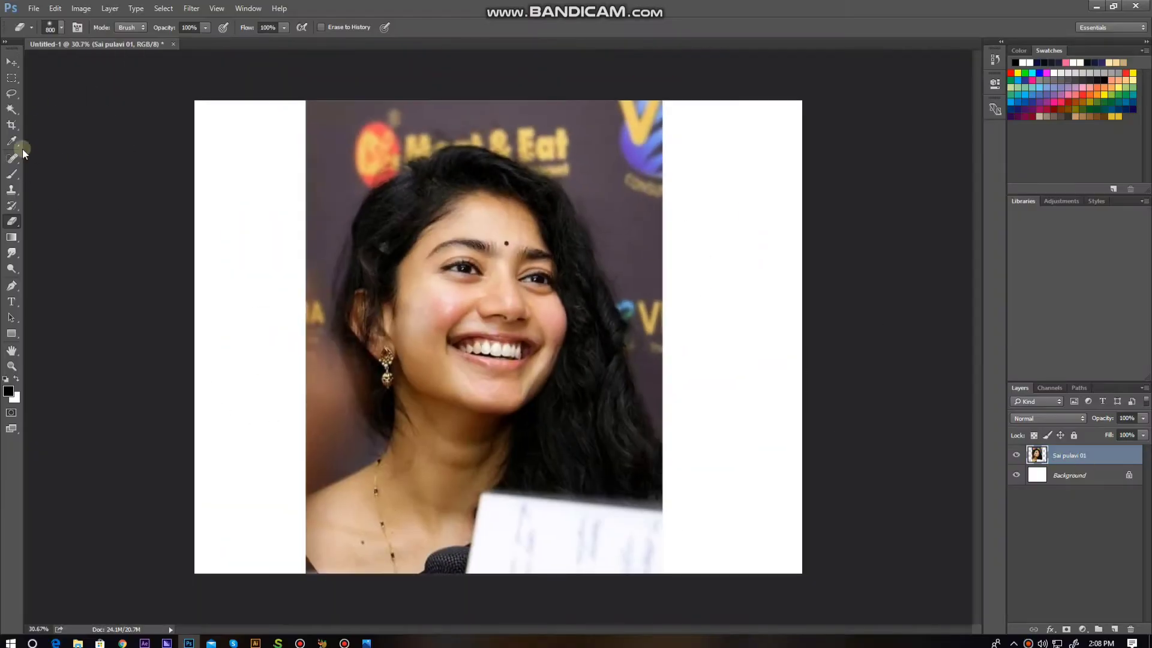
# Cut the woman out with a Pen path and raise her vibrance in Camera Raw.
pyautogui.click(11, 286)
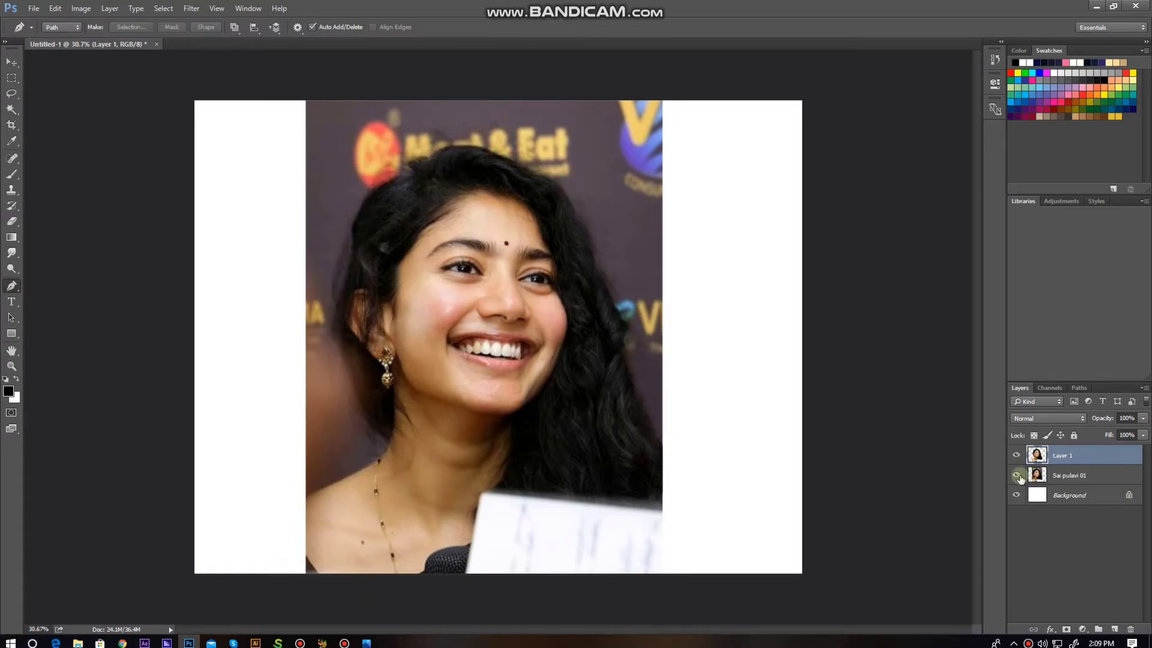
pyautogui.press('Return')
pyautogui.click(192, 9)
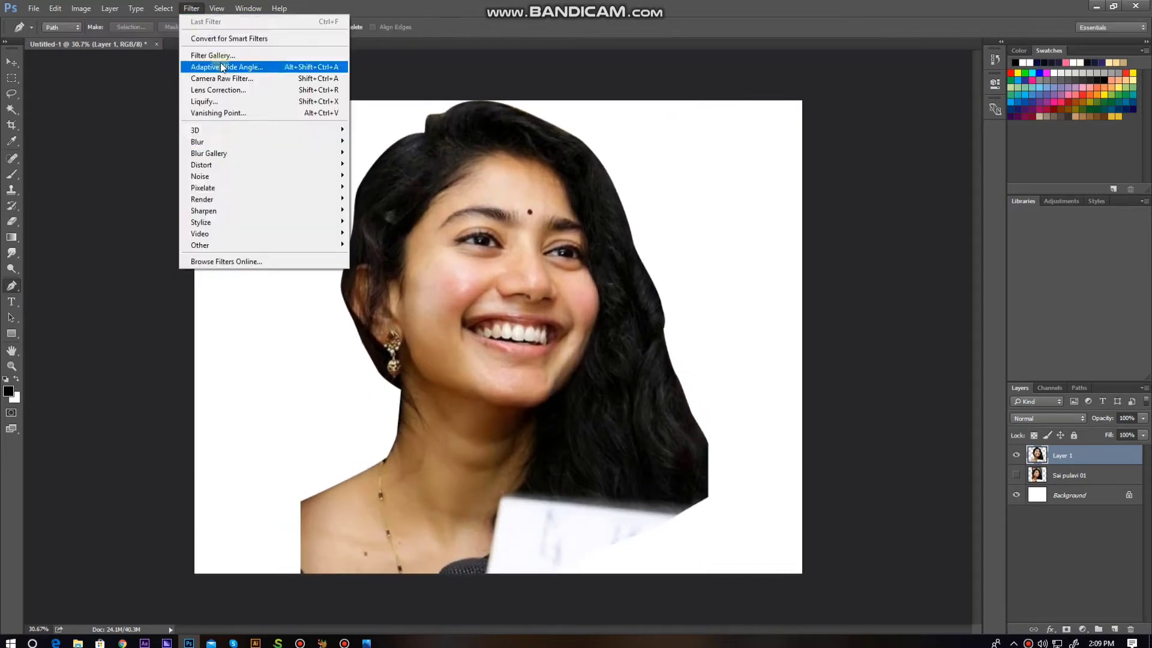
pyautogui.click(231, 70)
pyautogui.moveTo(1056, 452); pyautogui.dragTo(1057, 456)
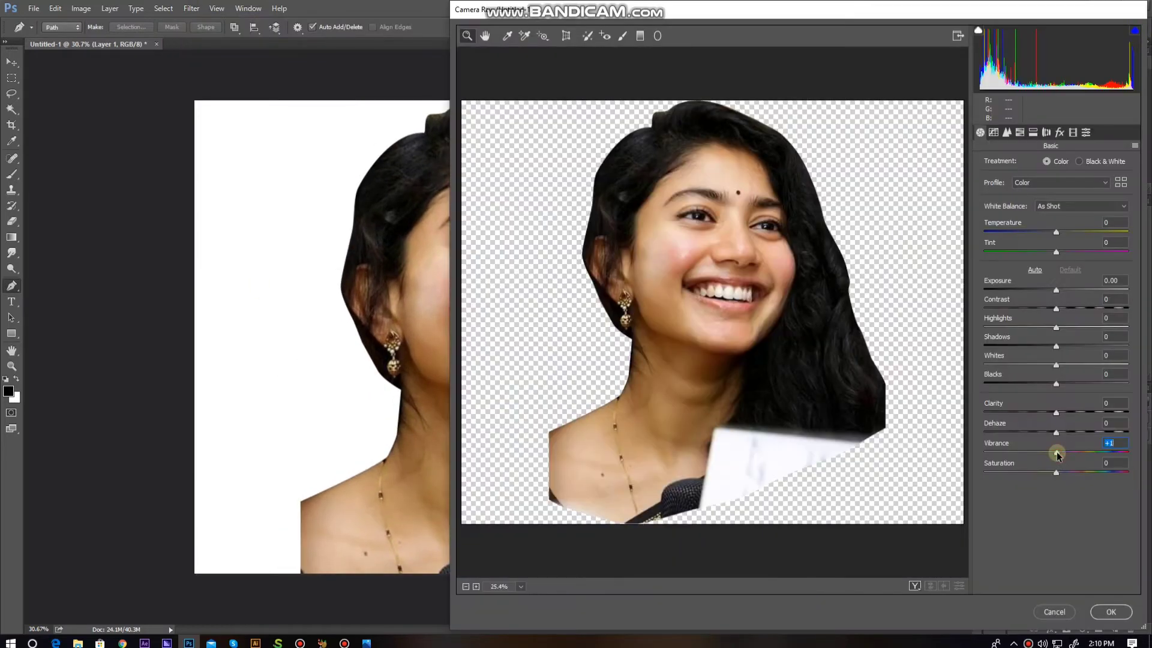
pyautogui.click(1111, 612)
# Sharpen the cutout with Unsharp Mask and add a new Color-blend layer.
pyautogui.click(191, 8)
pyautogui.click(384, 264)
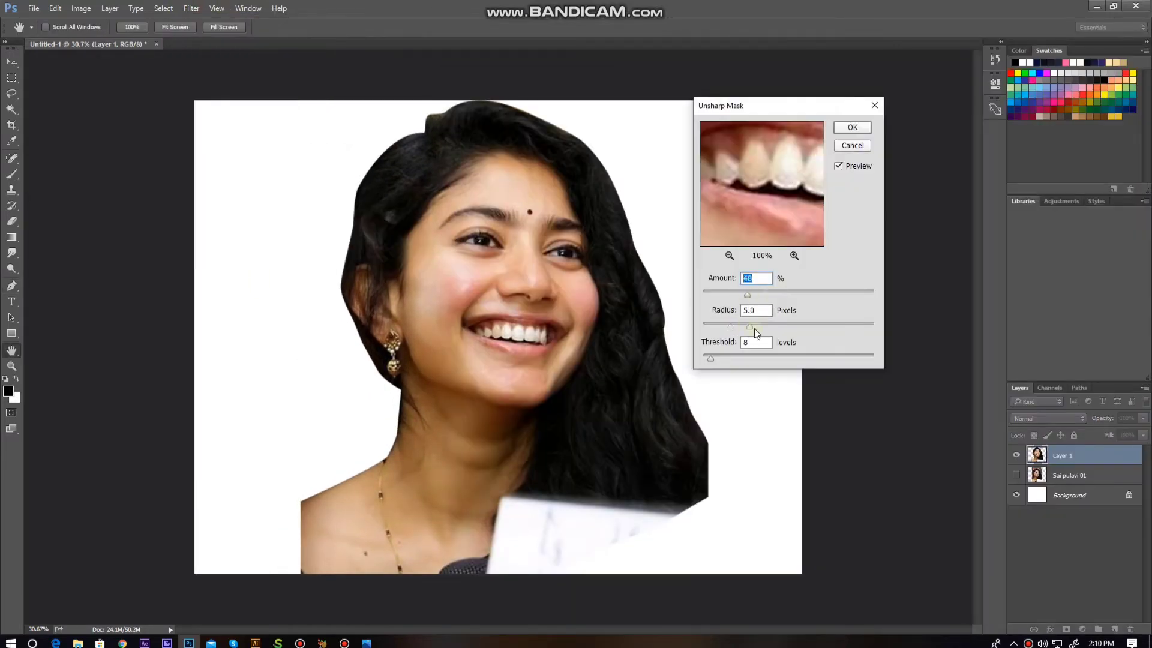
pyautogui.press('Return')
pyautogui.click(1114, 628)
pyautogui.click(1048, 418)
pyautogui.click(8, 391)
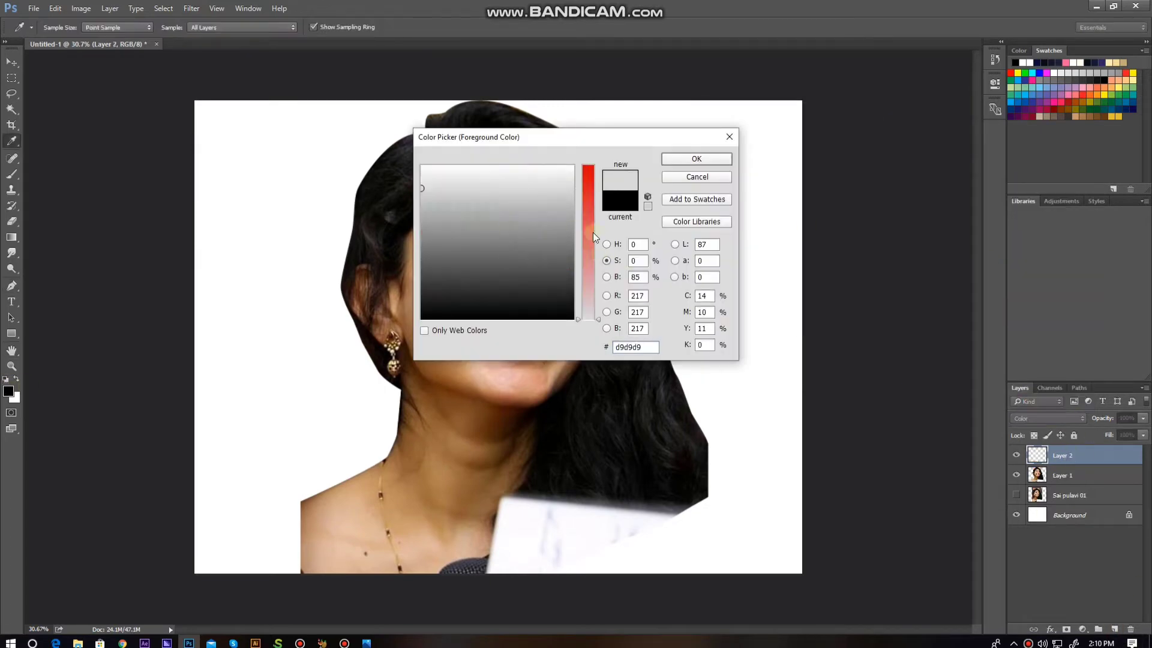
# Paint a low-opacity pink blush over the left cheek, nose and face, then add another layer.
pyautogui.moveTo(592, 235); pyautogui.dragTo(585, 199)
pyautogui.click(696, 159)
pyautogui.hotkey('ctrl', '+')
pyautogui.press('b')
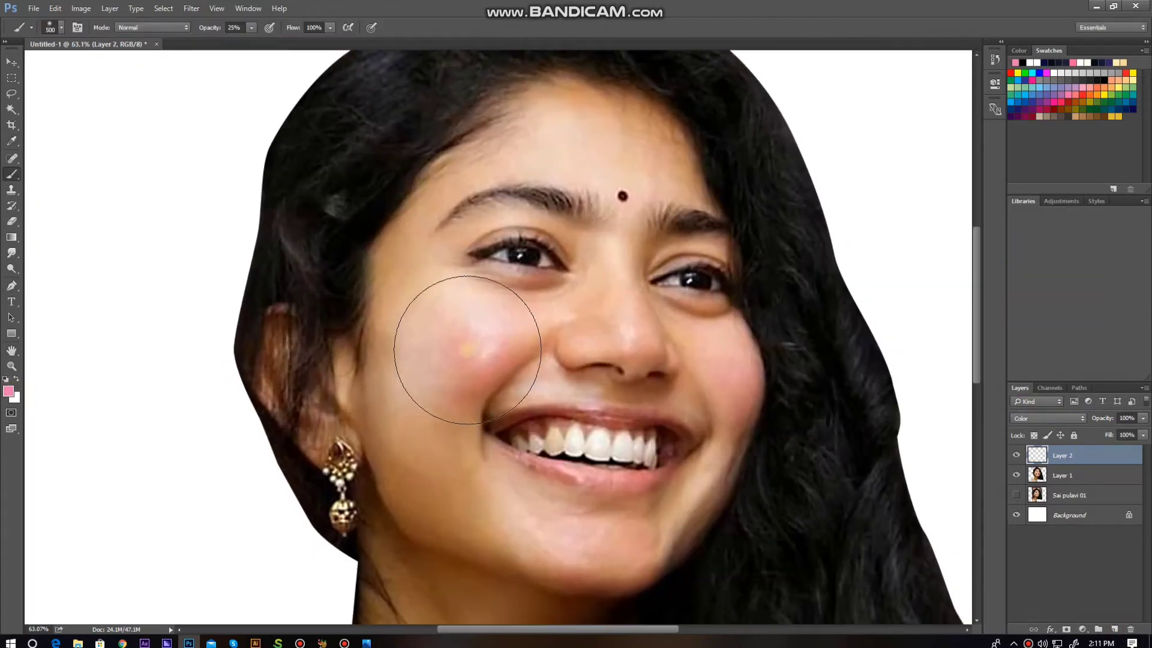
pyautogui.moveTo(467, 350); pyautogui.dragTo(474, 324)
pyautogui.press('[')
pyautogui.press('[')
pyautogui.press('[')
pyautogui.press('1')
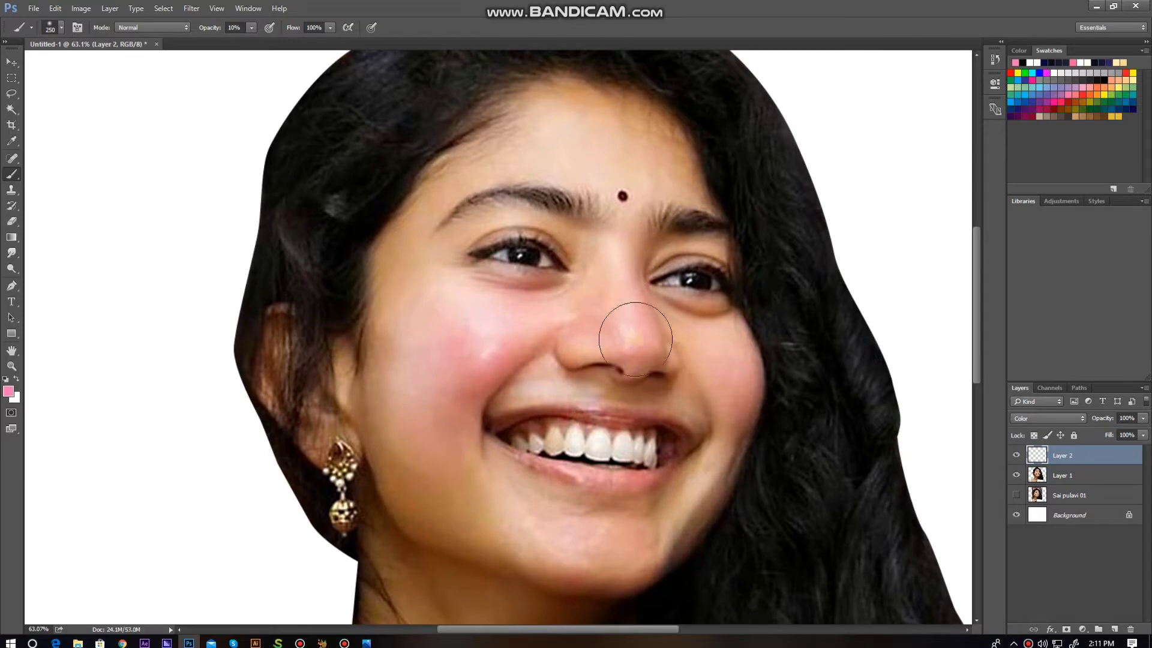
pyautogui.moveTo(557, 554)
pyautogui.mouseDown()
pyautogui.moveTo(618, 120)
pyautogui.moveTo(602, 274)
pyautogui.moveTo(430, 467)
pyautogui.moveTo(639, 166)
pyautogui.mouseUp()
pyautogui.click(1114, 629)
pyautogui.click(8, 391)
# Smudge the skin under the eye and across the cheek into smooth blends.
pyautogui.click(690, 159)
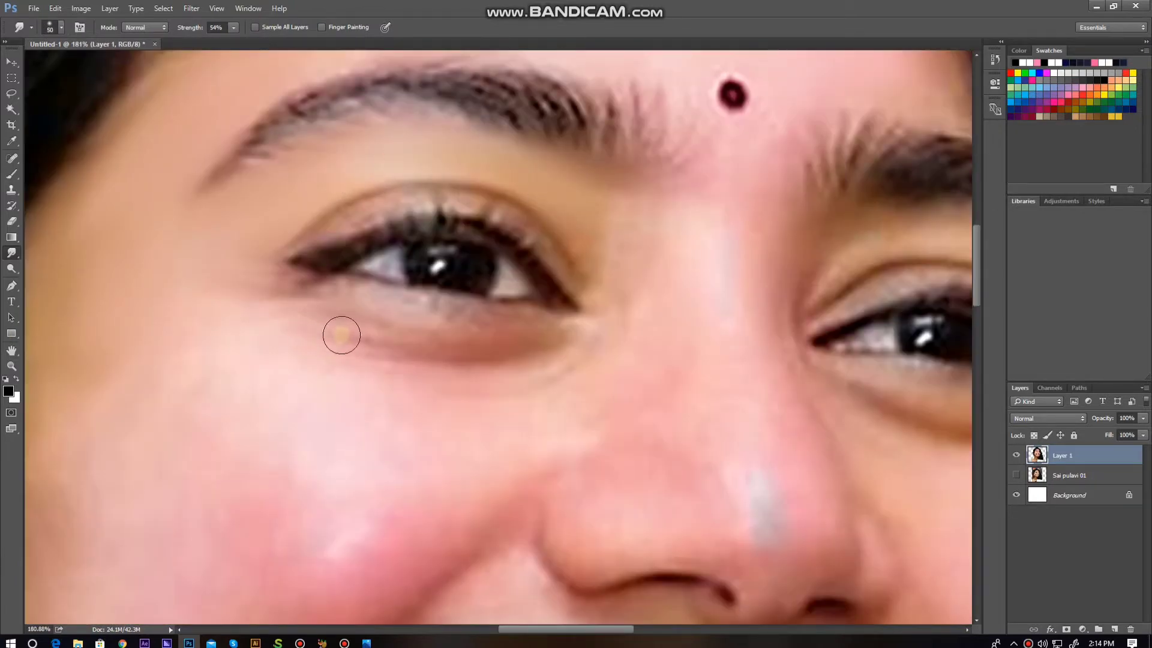
pyautogui.moveTo(342, 335)
pyautogui.mouseDown()
pyautogui.moveTo(505, 318)
pyautogui.moveTo(327, 333)
pyautogui.mouseUp()
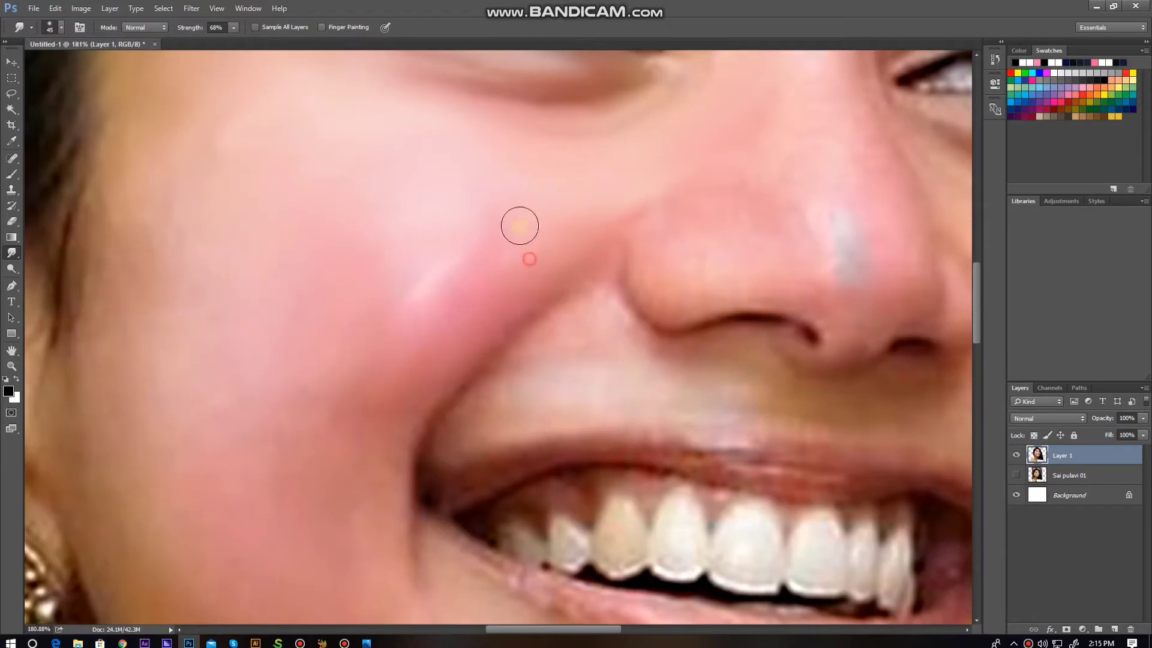
pyautogui.moveTo(520, 226); pyautogui.dragTo(483, 272)
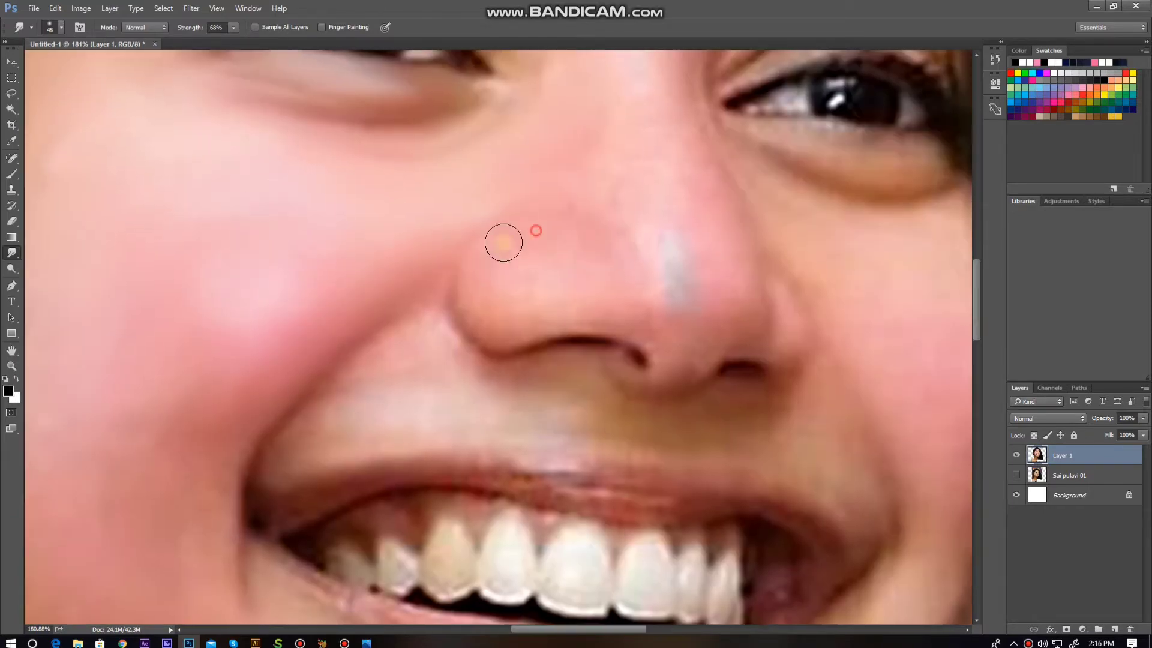
pyautogui.scroll(3, 560, 248)
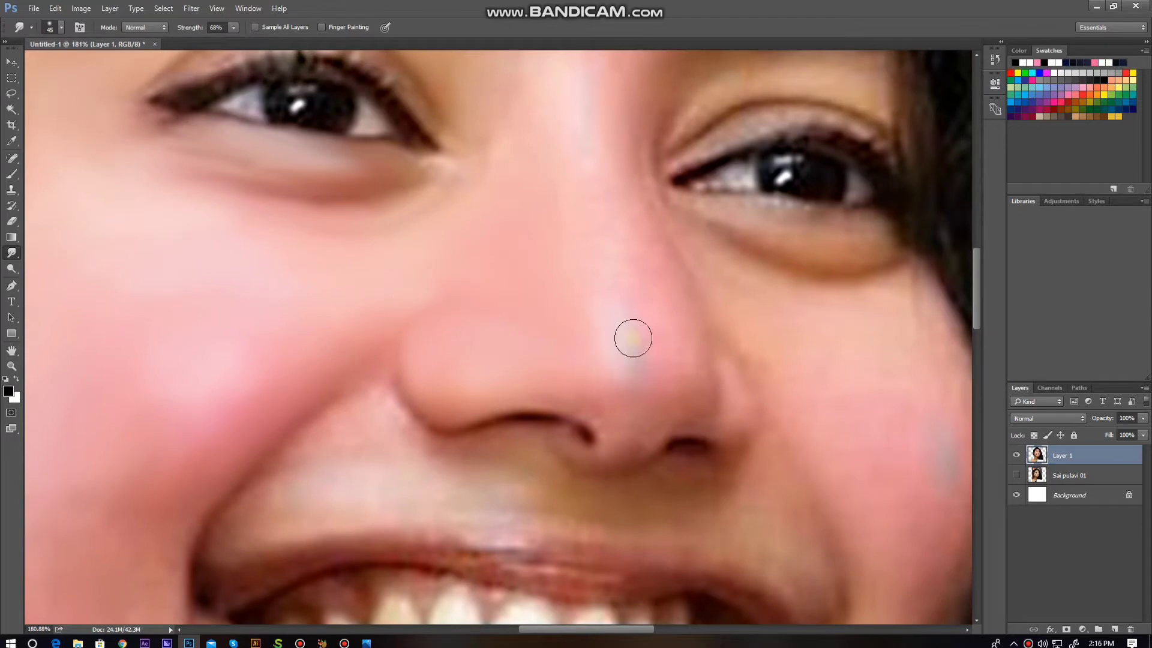
pyautogui.scroll(-2, 600, 324)
pyautogui.scroll(4, 558, 327)
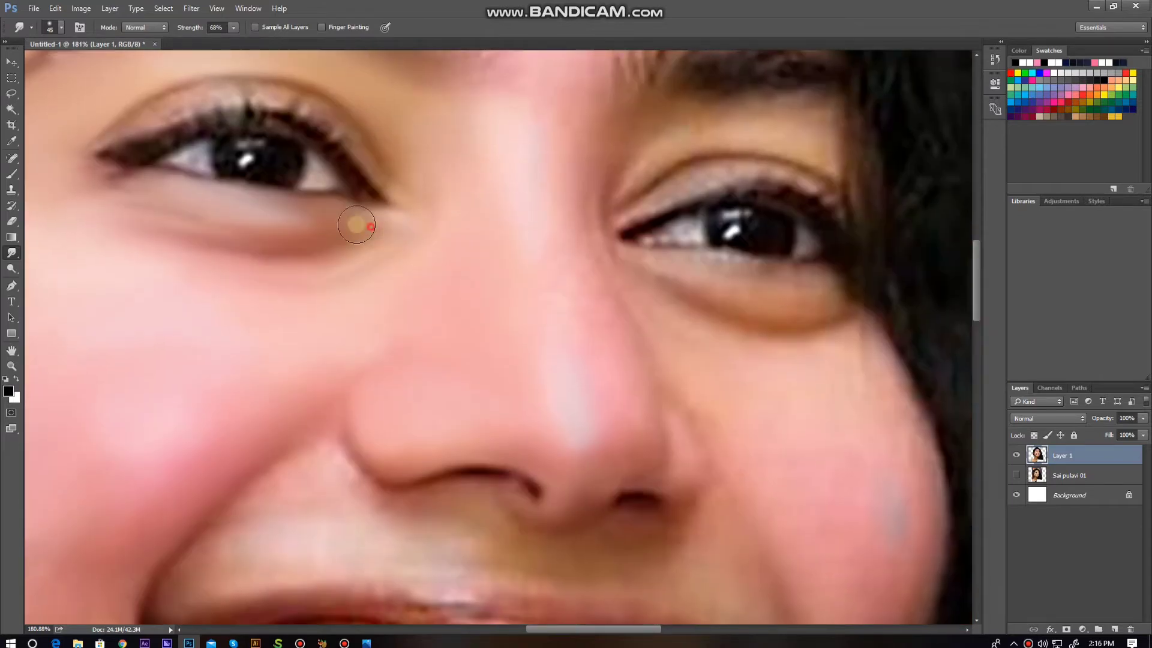
pyautogui.scroll(3, 329, 270)
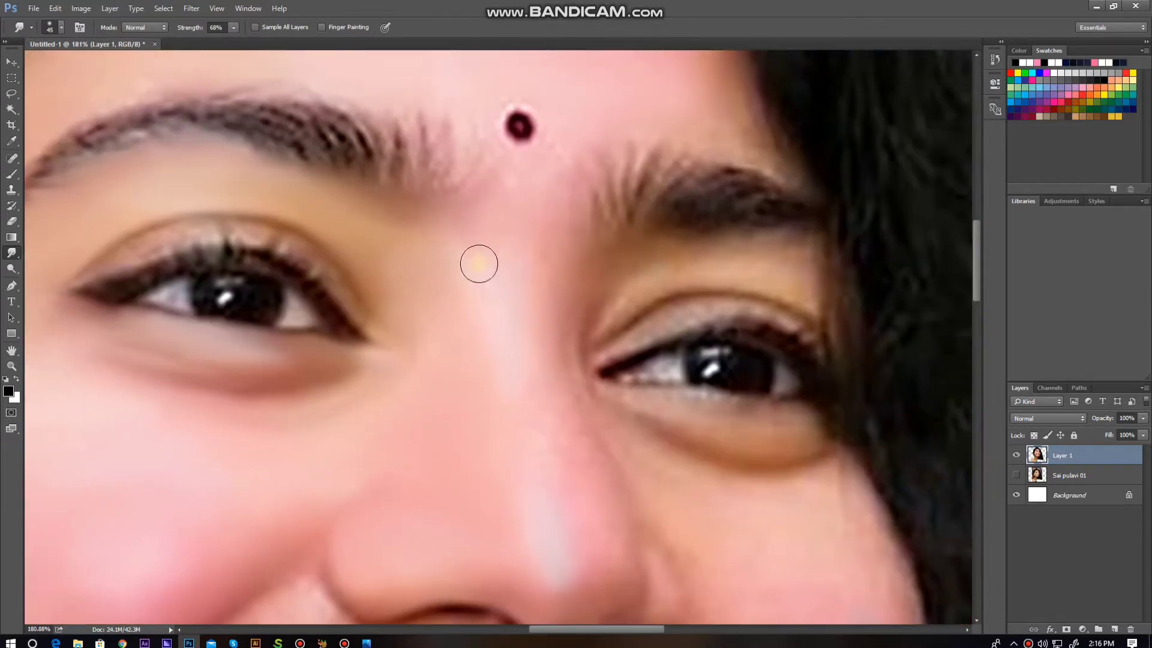
pyautogui.scroll(-3, 502, 369)
pyautogui.scroll(-3, 498, 399)
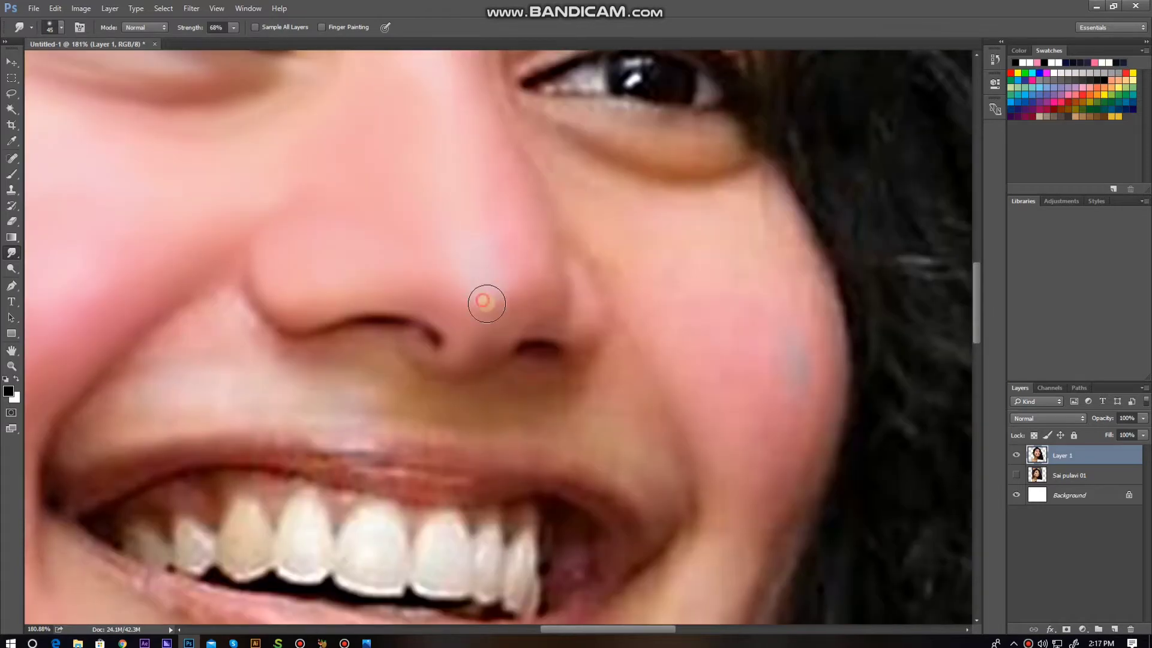
# Smooth a spot on the nose and pan around the face checking the blending.
pyautogui.click(538, 241)
pyautogui.hscroll(2, 391, 270)
pyautogui.scroll(1, 391, 270)
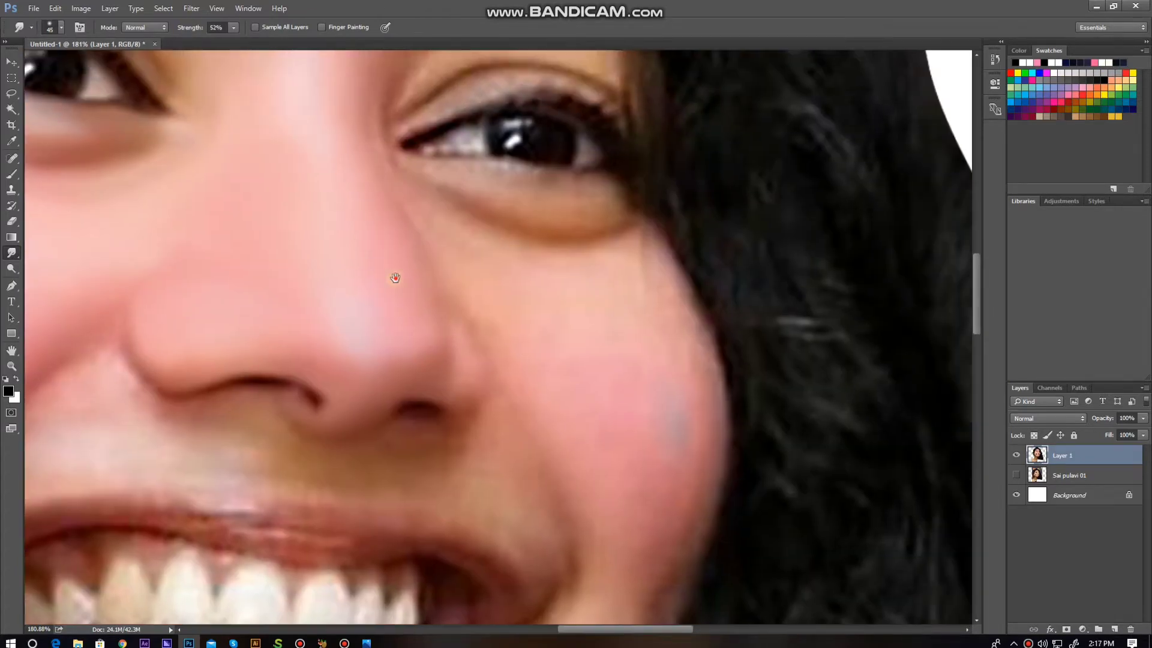
pyautogui.scroll(3, 394, 261)
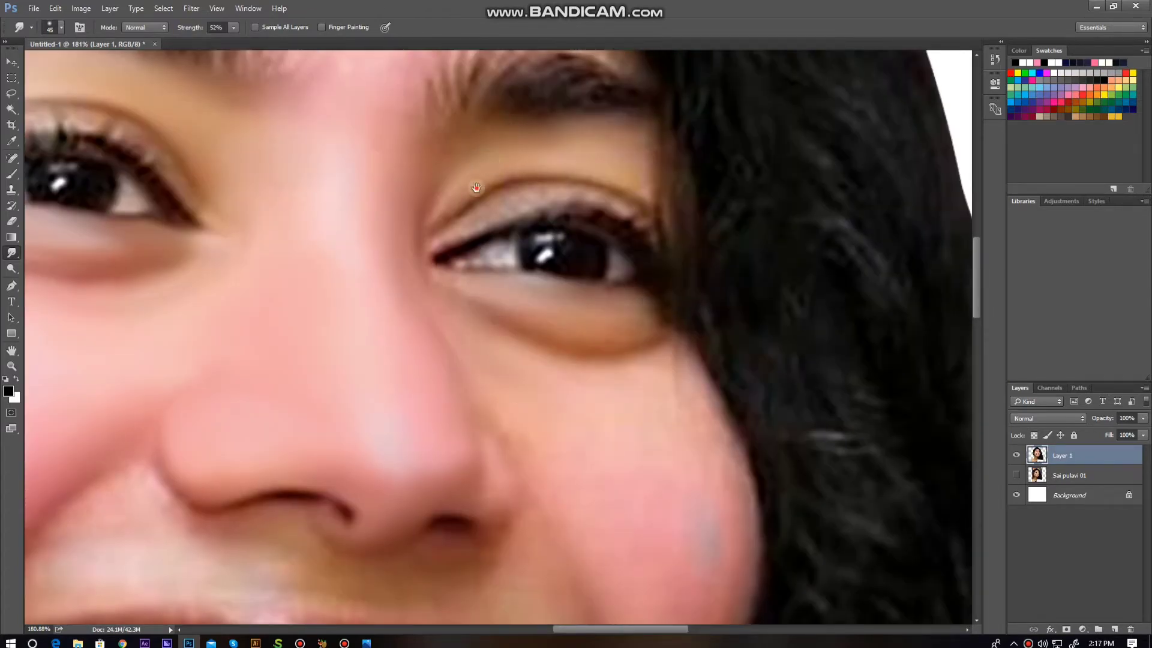
pyautogui.hscroll(2, 425, 240)
pyautogui.scroll(-2, 425, 239)
pyautogui.scroll(-2, 468, 264)
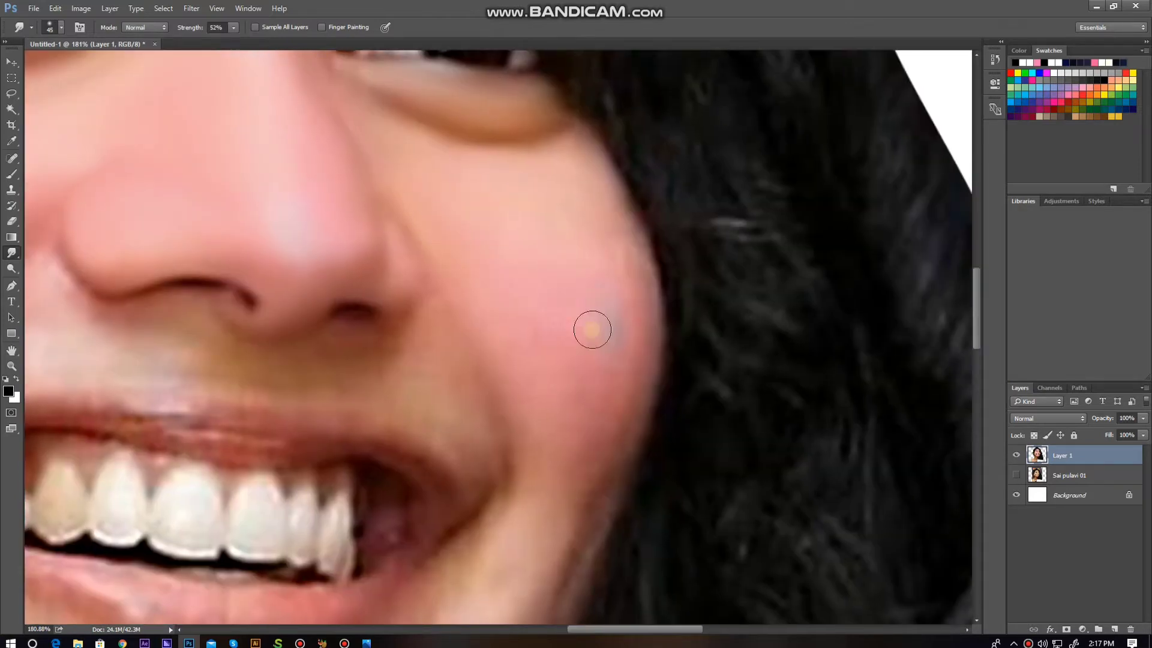
pyautogui.scroll(-2, 626, 257)
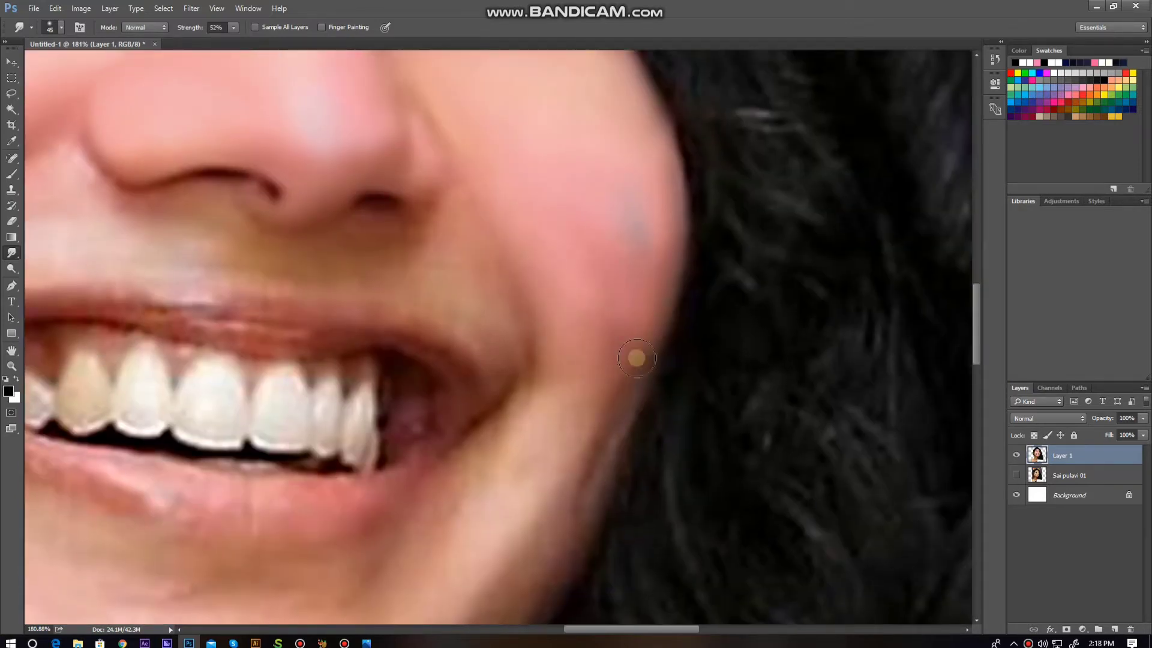
pyautogui.scroll(-2, 556, 330)
pyautogui.scroll(-2, 540, 381)
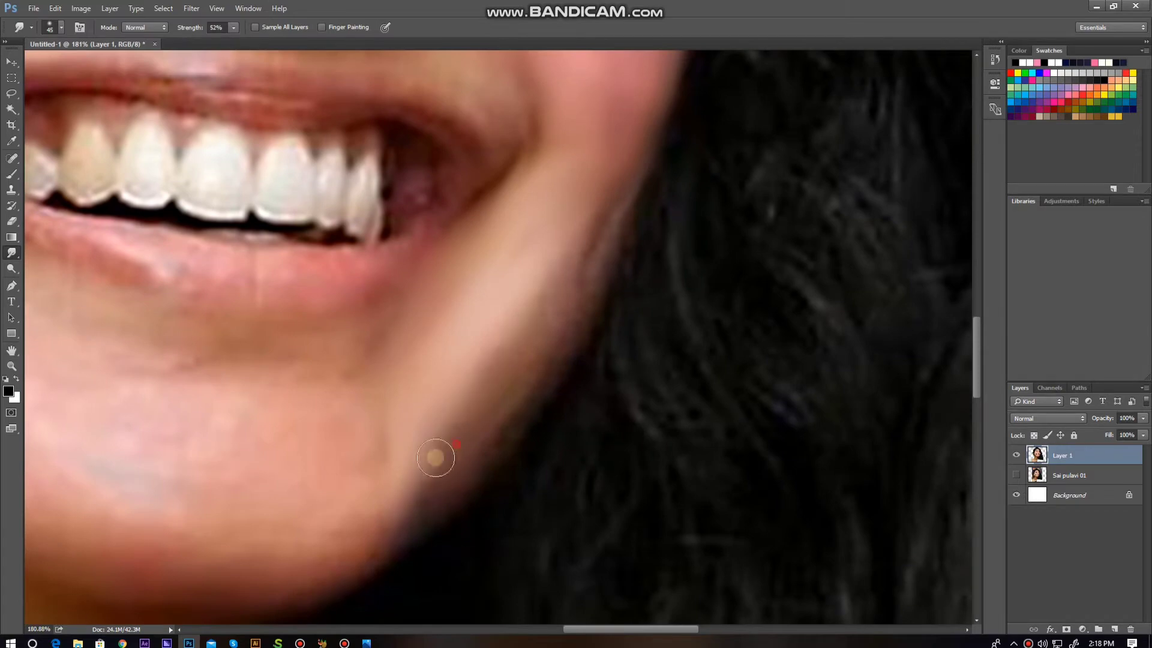
pyautogui.scroll(-2, 483, 444)
pyautogui.hscroll(-2, 474, 432)
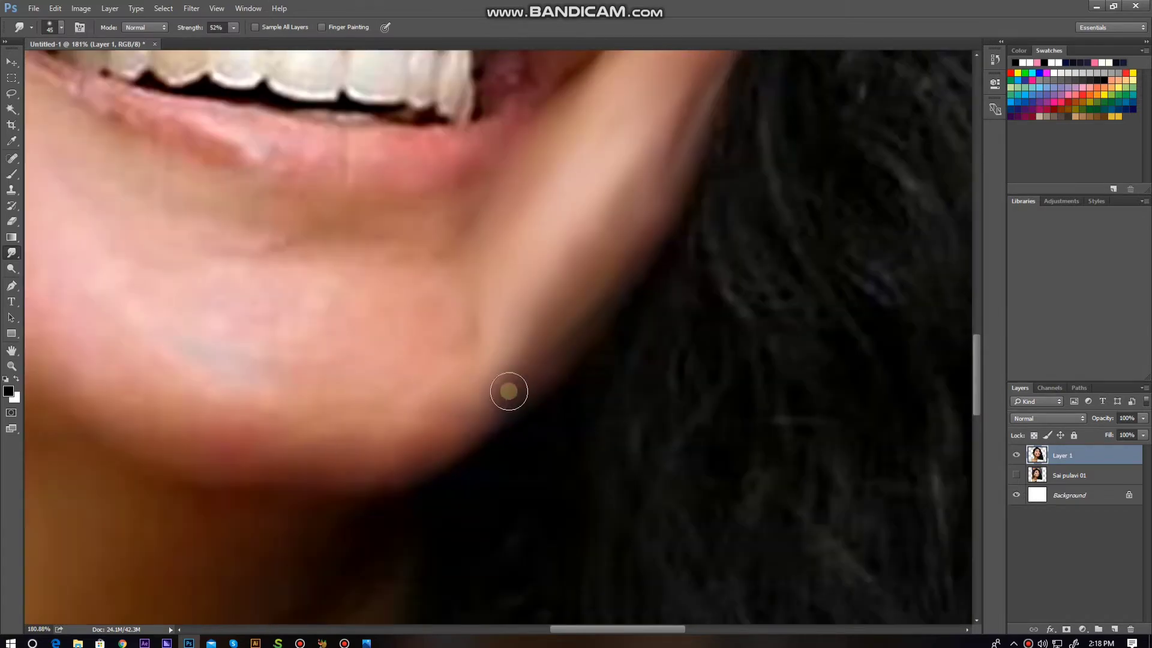
pyautogui.scroll(2, 509, 391)
pyautogui.scroll(2, 522, 396)
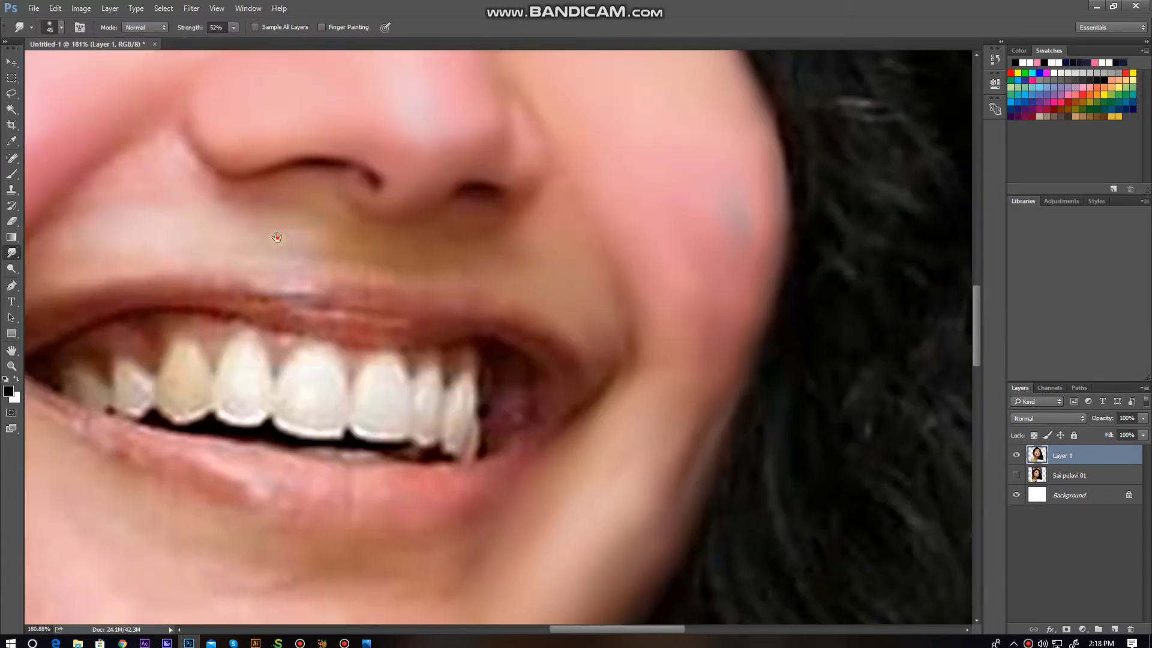
pyautogui.hscroll(-4, 277, 238)
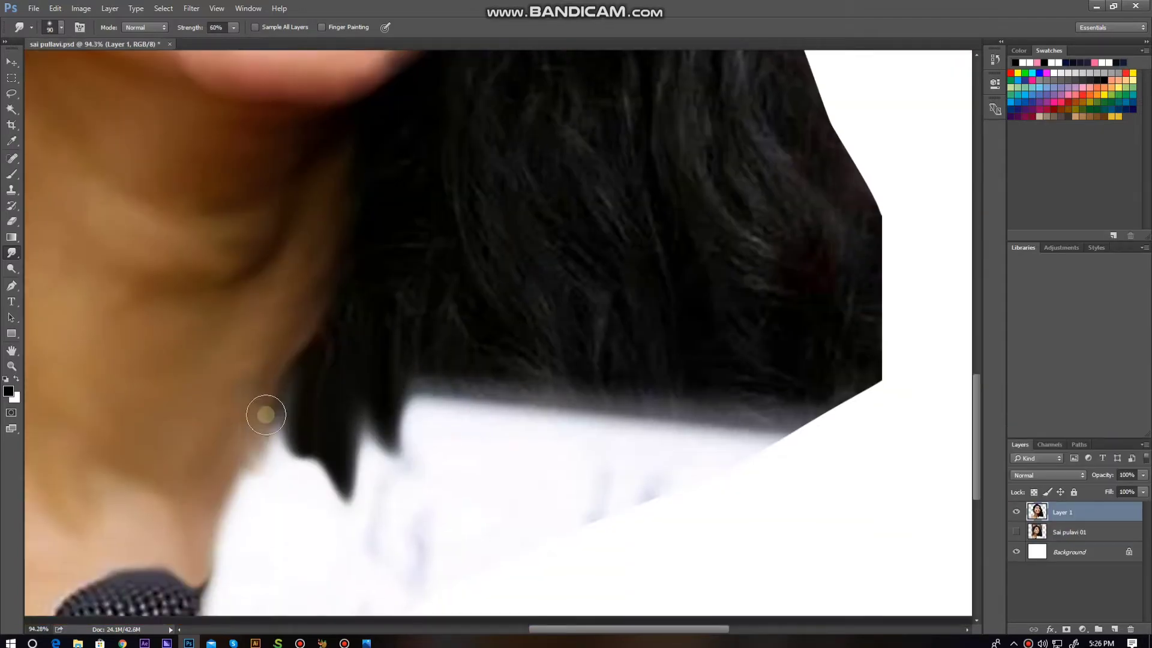
pyautogui.scroll(-2, 266, 415)
pyautogui.hscroll(-3, 266, 415)
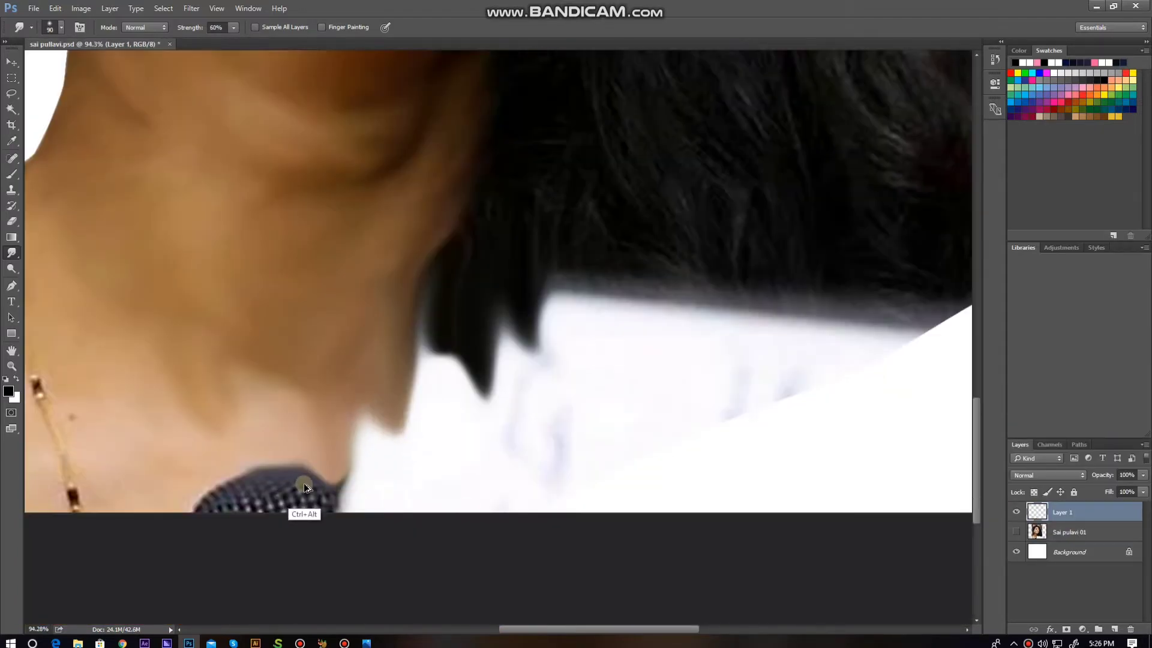
# Smudge the hair tip, dress edge and neck skin into soft painted strokes.
pyautogui.moveTo(424, 321); pyautogui.dragTo(416, 475)
pyautogui.scroll(-2, 416, 475)
pyautogui.hscroll(-2, 417, 475)
pyautogui.moveTo(355, 411); pyautogui.dragTo(442, 340)
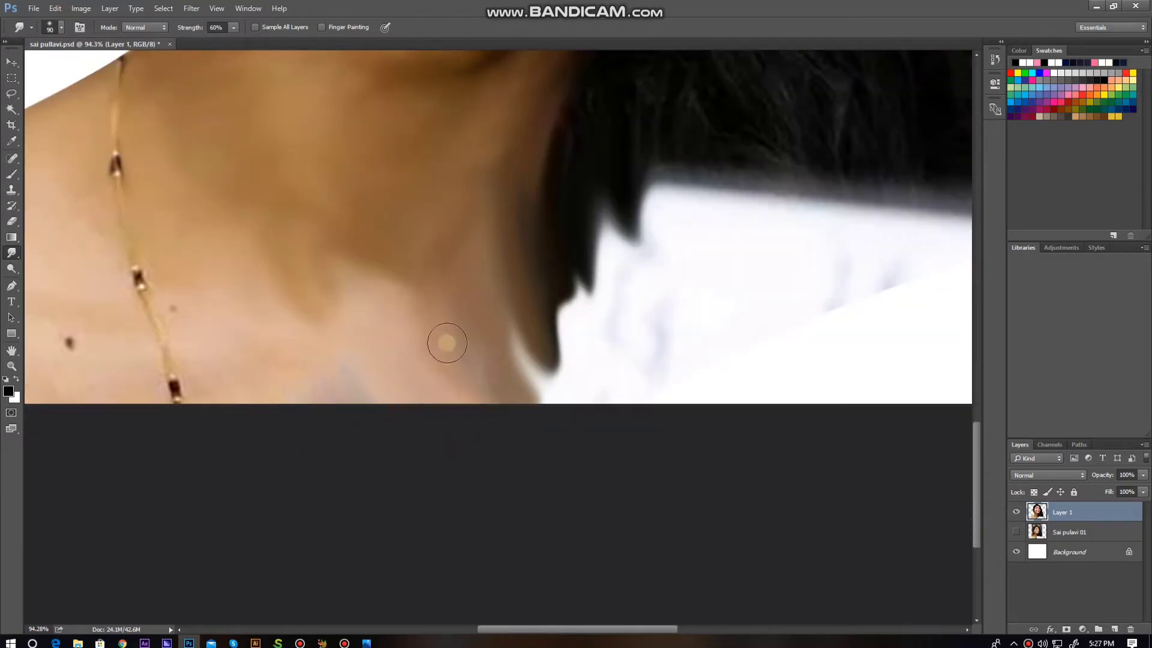
pyautogui.scroll(2, 241, 354)
pyautogui.hscroll(3, 242, 355)
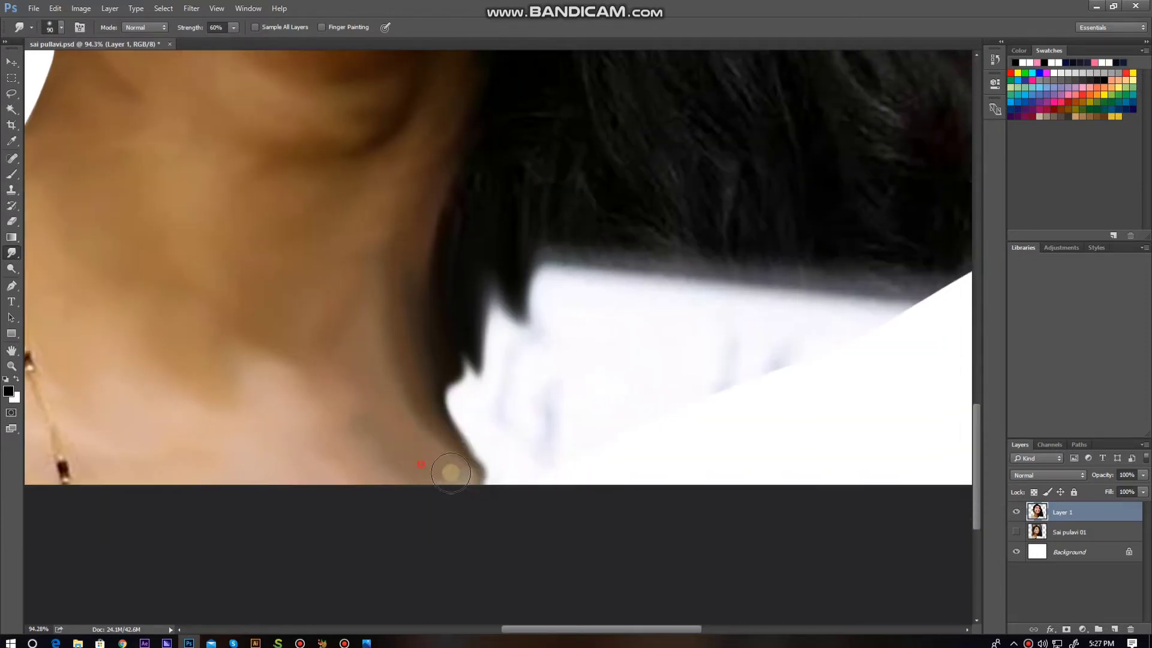
pyautogui.hscroll(-2, 509, 386)
pyautogui.moveTo(508, 402); pyautogui.dragTo(516, 478)
pyautogui.scroll(4, 301, 183)
pyautogui.hscroll(-3, 301, 183)
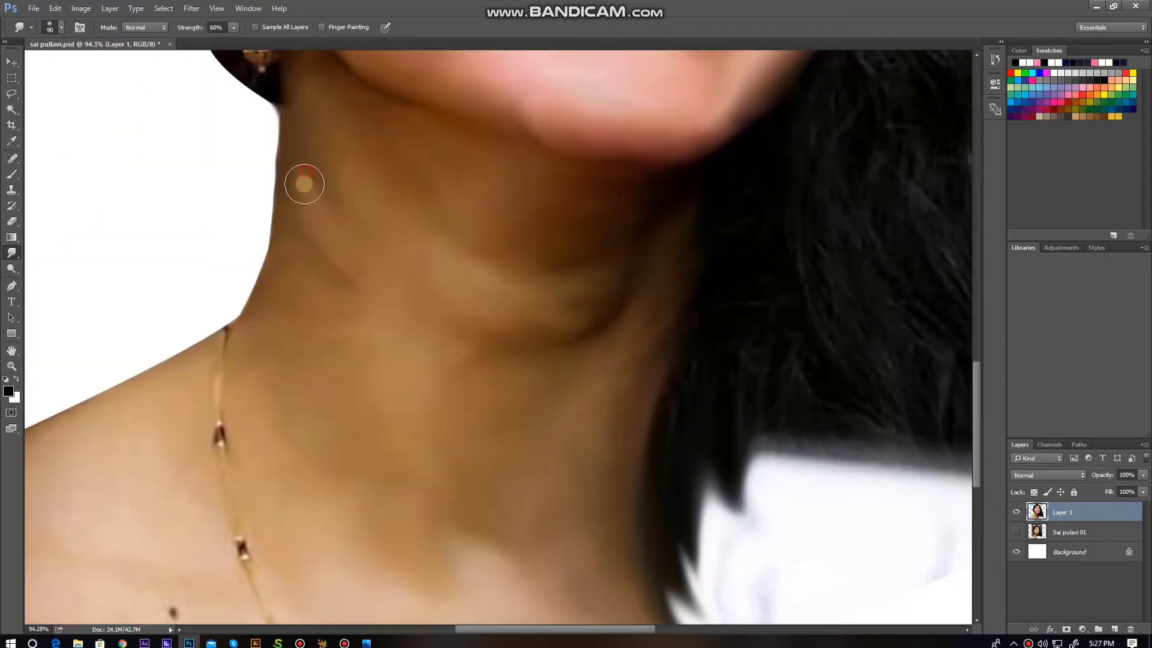
pyautogui.moveTo(301, 183)
pyautogui.mouseDown()
pyautogui.moveTo(300, 260)
pyautogui.moveTo(270, 294)
pyautogui.mouseUp()
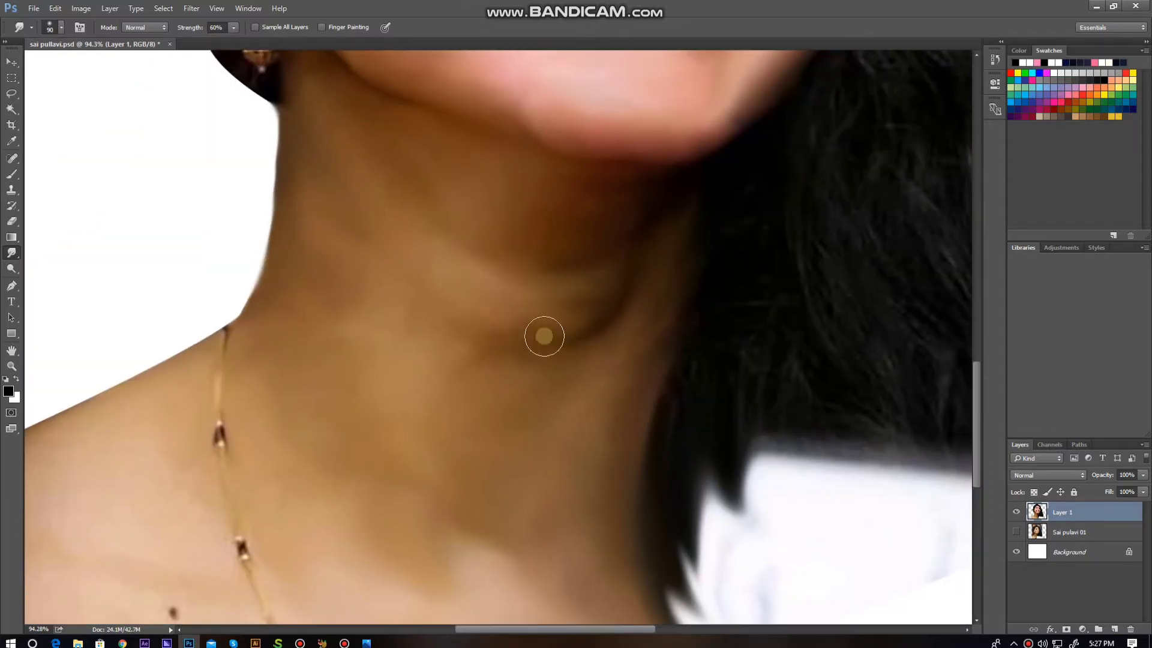
# Smooth the jawline up toward the cheek and shrink the smudge brush.
pyautogui.scroll(3, 572, 258)
pyautogui.hscroll(-2, 572, 258)
pyautogui.scroll(2, 593, 311)
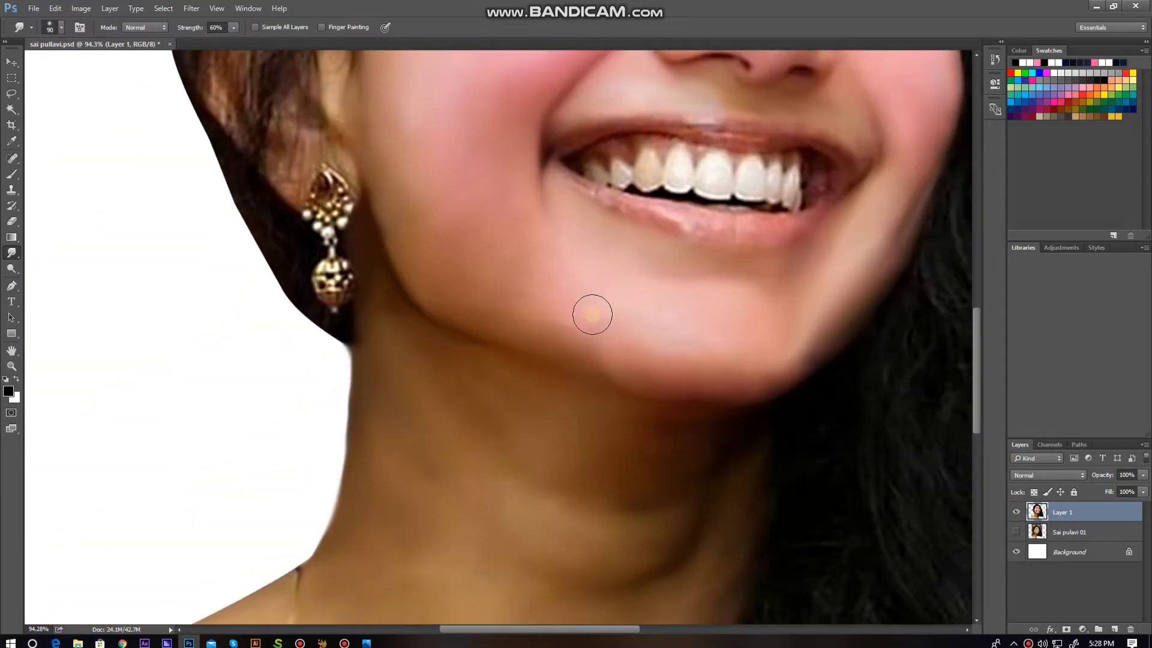
pyautogui.scroll(2, 464, 265)
pyautogui.hscroll(-1, 463, 265)
pyautogui.hscroll(3, 296, 231)
pyautogui.scroll(-2, 496, 366)
pyautogui.hscroll(1, 497, 366)
pyautogui.moveTo(496, 366); pyautogui.dragTo(581, 246)
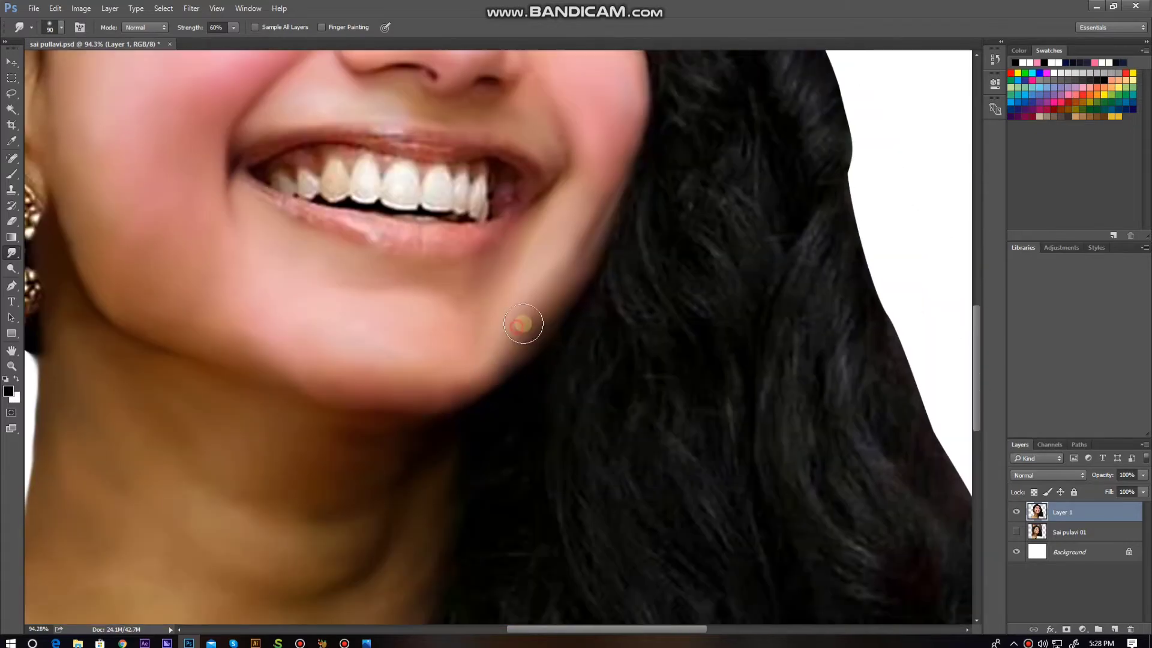
pyautogui.scroll(-2, 237, 327)
pyautogui.scroll(3, 471, 322)
pyautogui.press('[')
pyautogui.press('[')
pyautogui.press('[')
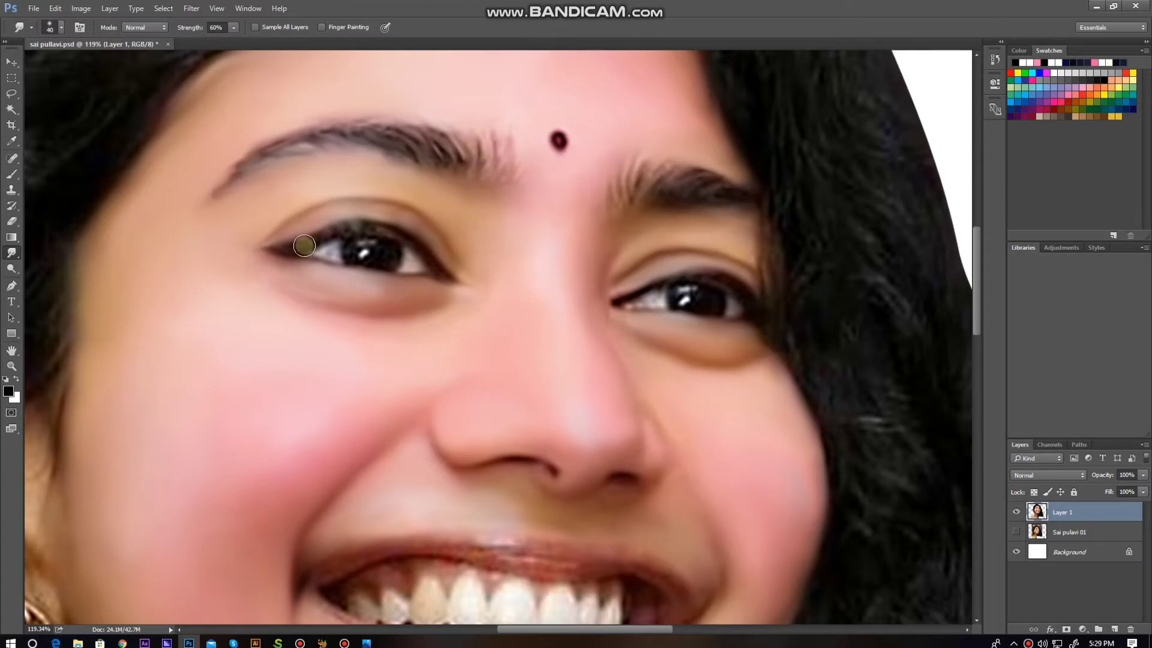
# Smudge near the eye and enlarge the brush for broader blending.
pyautogui.moveTo(702, 333); pyautogui.dragTo(602, 267)
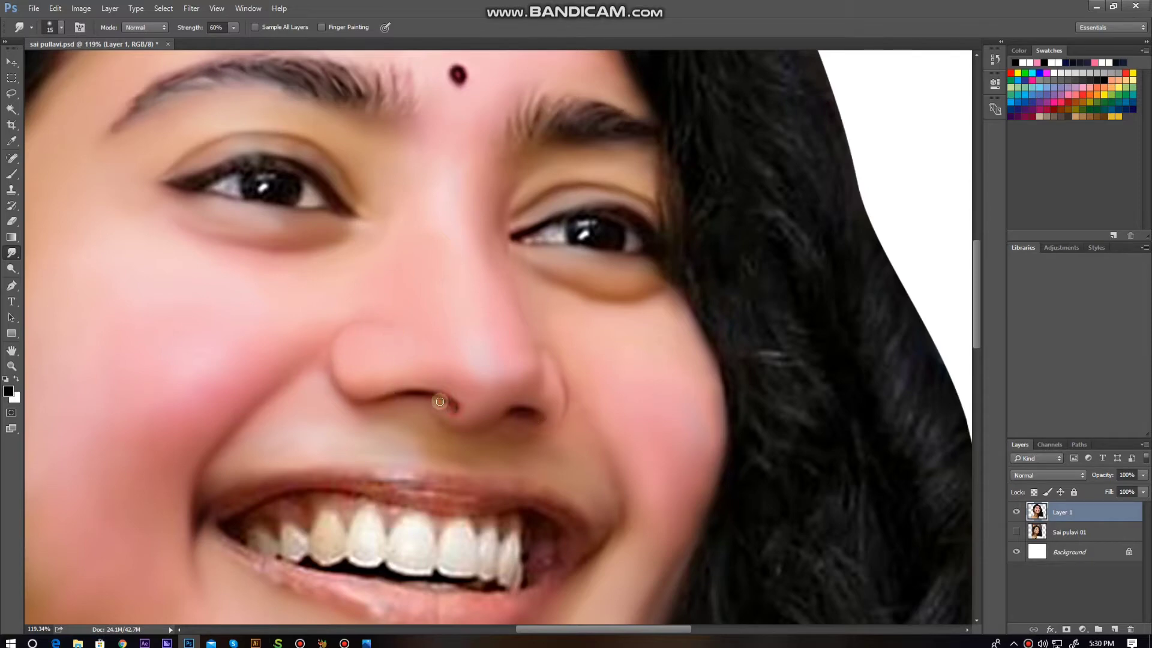
pyautogui.scroll(-3, 524, 352)
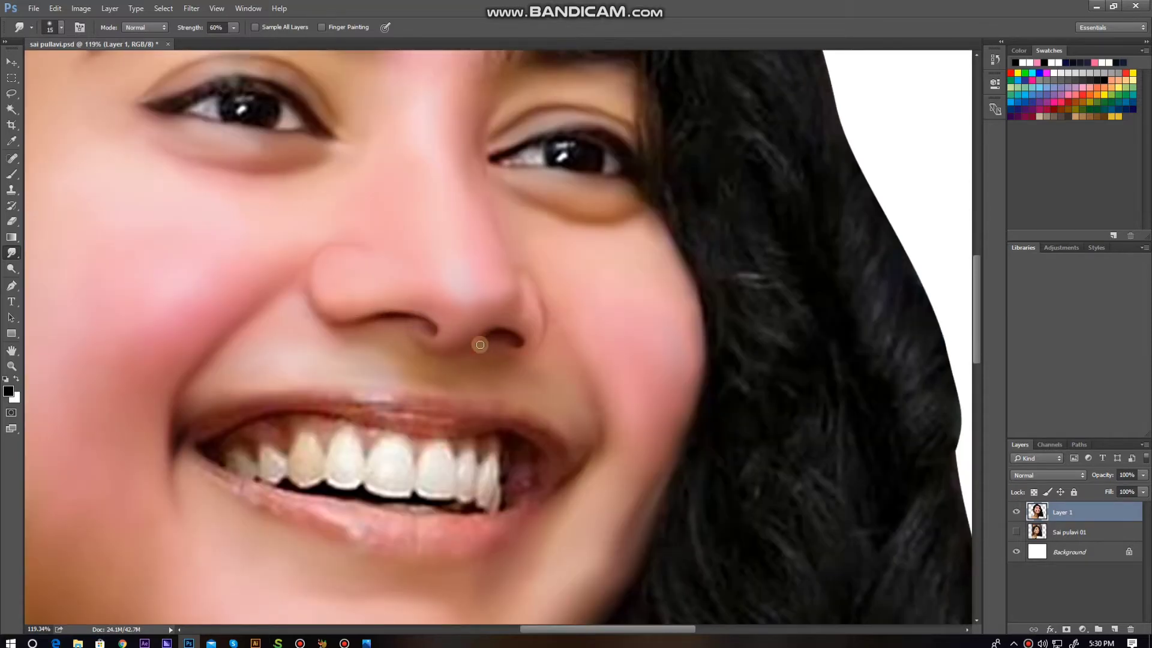
pyautogui.hscroll(3, 415, 322)
pyautogui.scroll(1, 461, 326)
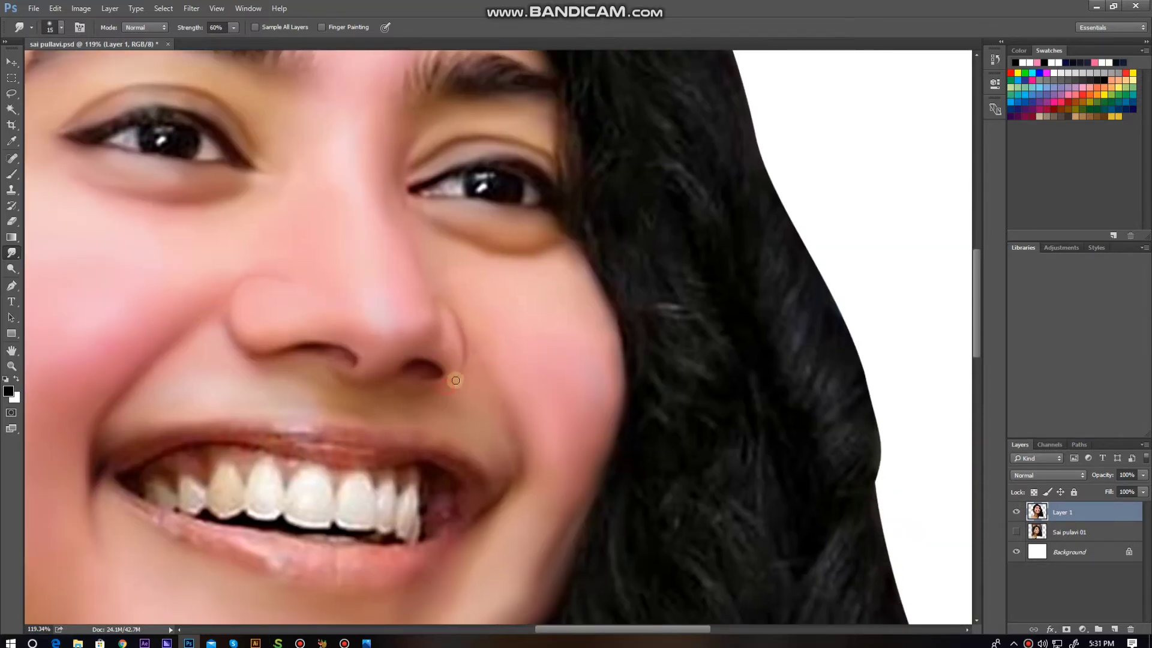
pyautogui.press(']')
pyautogui.press(']')
pyautogui.scroll(-4, 456, 381)
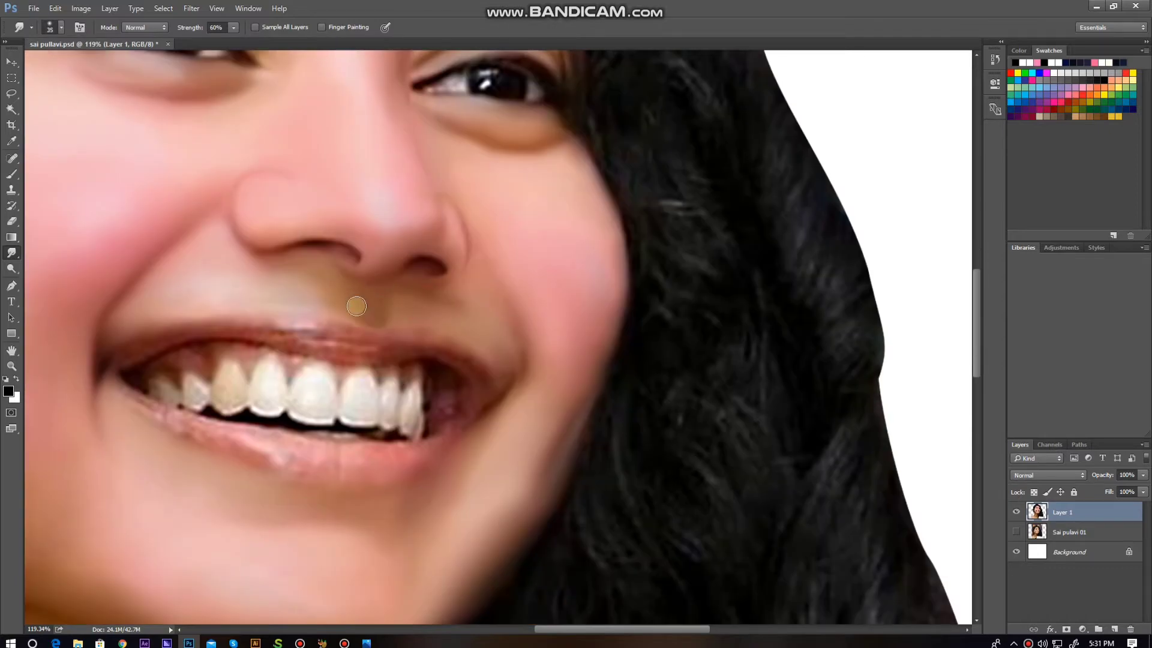
pyautogui.scroll(5, 411, 219)
pyautogui.scroll(5, 363, 304)
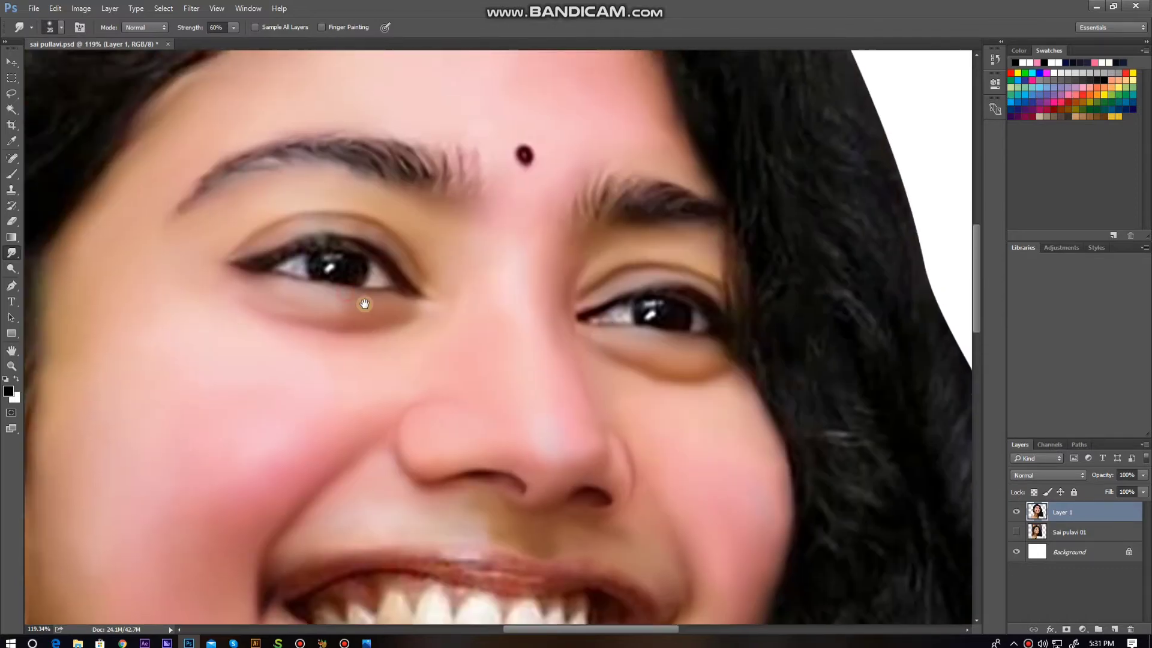
pyautogui.scroll(5, 578, 279)
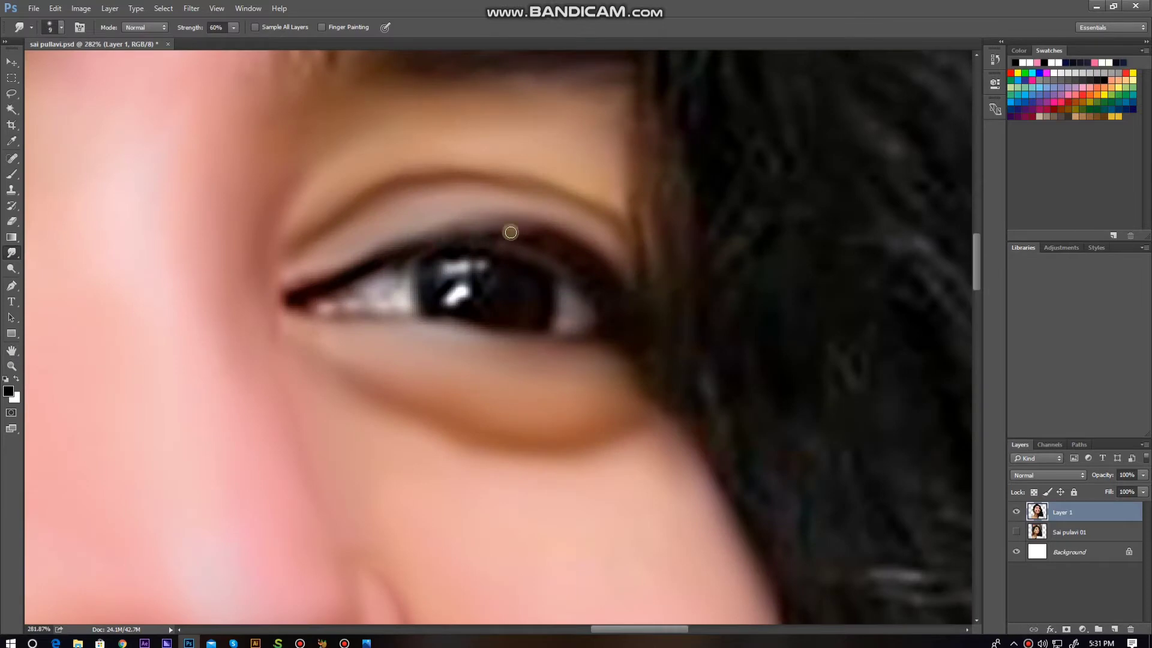
# Blend the upper eyelid line into smooth paint and shrink the brush for fine detail.
pyautogui.moveTo(510, 233); pyautogui.dragTo(462, 235)
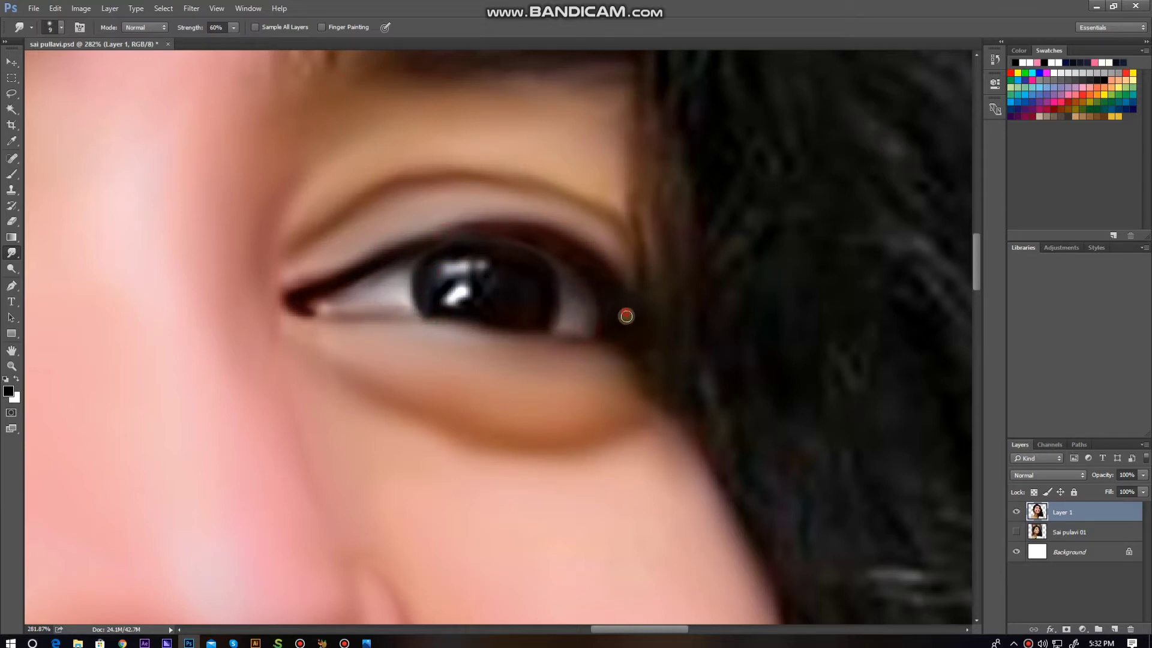
pyautogui.scroll(-2, 574, 251)
pyautogui.hscroll(1, 574, 251)
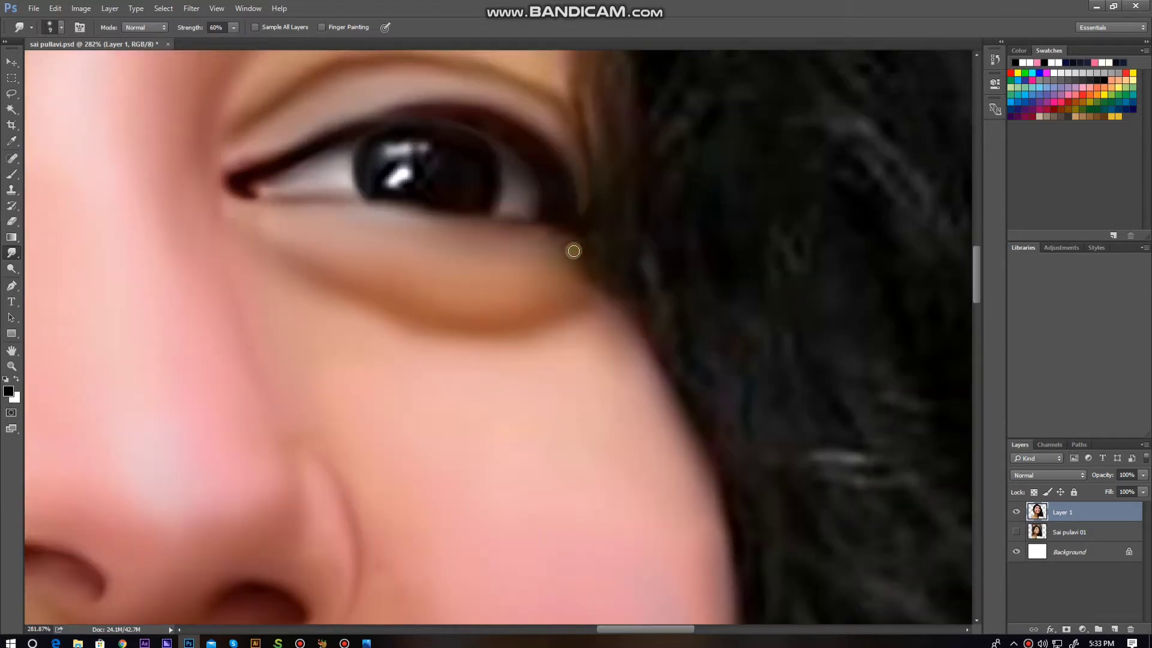
pyautogui.press('[')
pyautogui.press('[')
pyautogui.press('[')
pyautogui.scroll(2, 581, 261)
pyautogui.scroll(1, 571, 216)
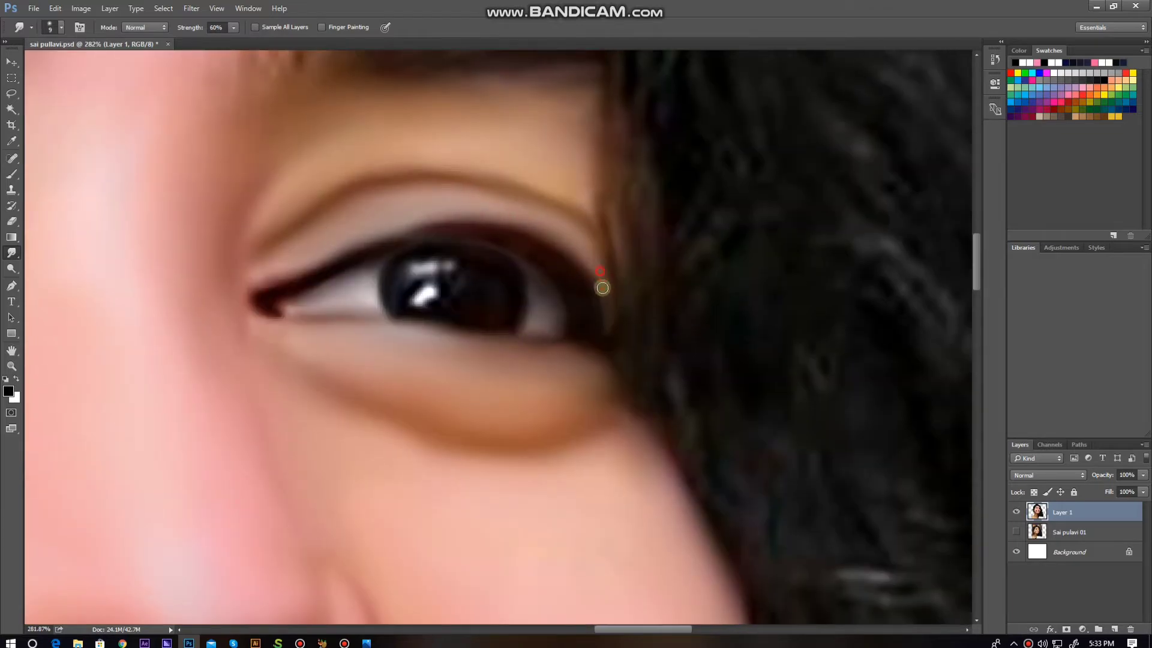
pyautogui.scroll(-2, 303, 223)
pyautogui.scroll(2, 303, 223)
# Paint black along the first eye's upper iris, eyelid line and lower iris edge.
pyautogui.press('b')
pyautogui.press('x')
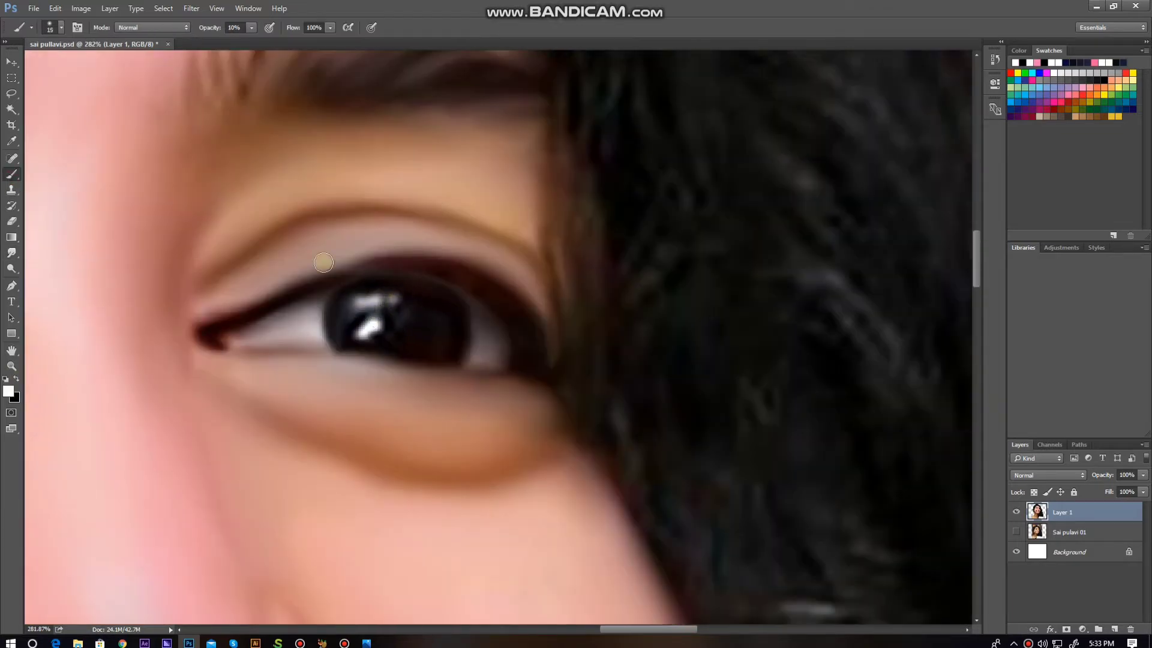
pyautogui.moveTo(340, 314); pyautogui.dragTo(459, 298)
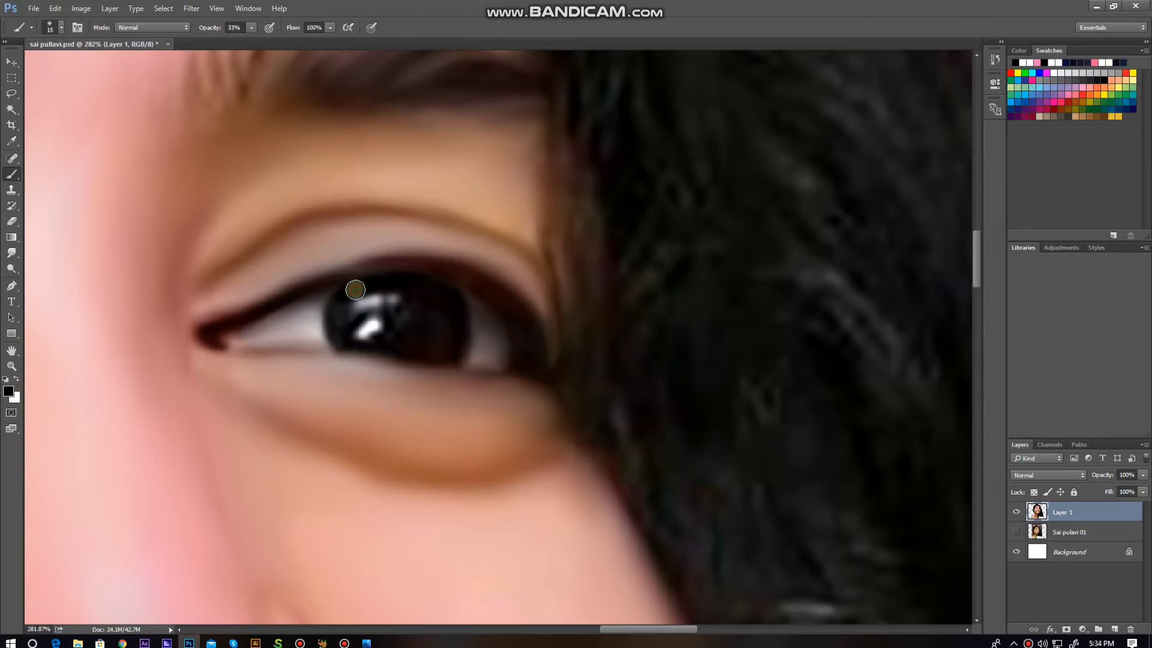
pyautogui.press('[')
pyautogui.press('[')
pyautogui.press('[')
pyautogui.moveTo(339, 277); pyautogui.dragTo(458, 267)
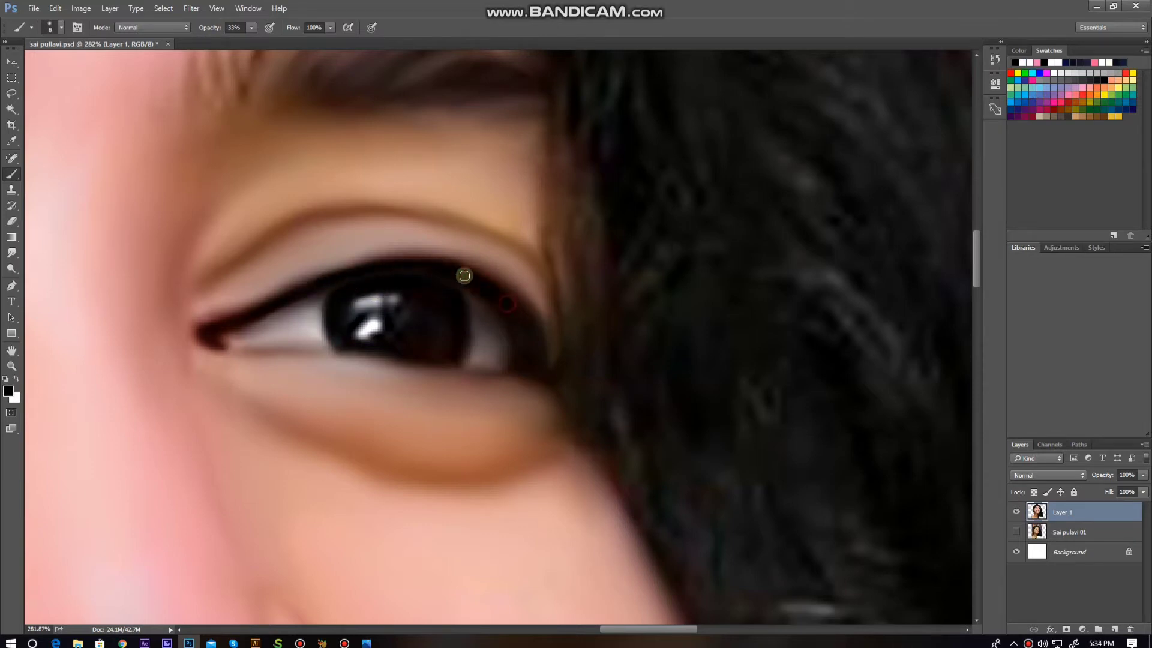
pyautogui.moveTo(333, 342); pyautogui.dragTo(451, 365)
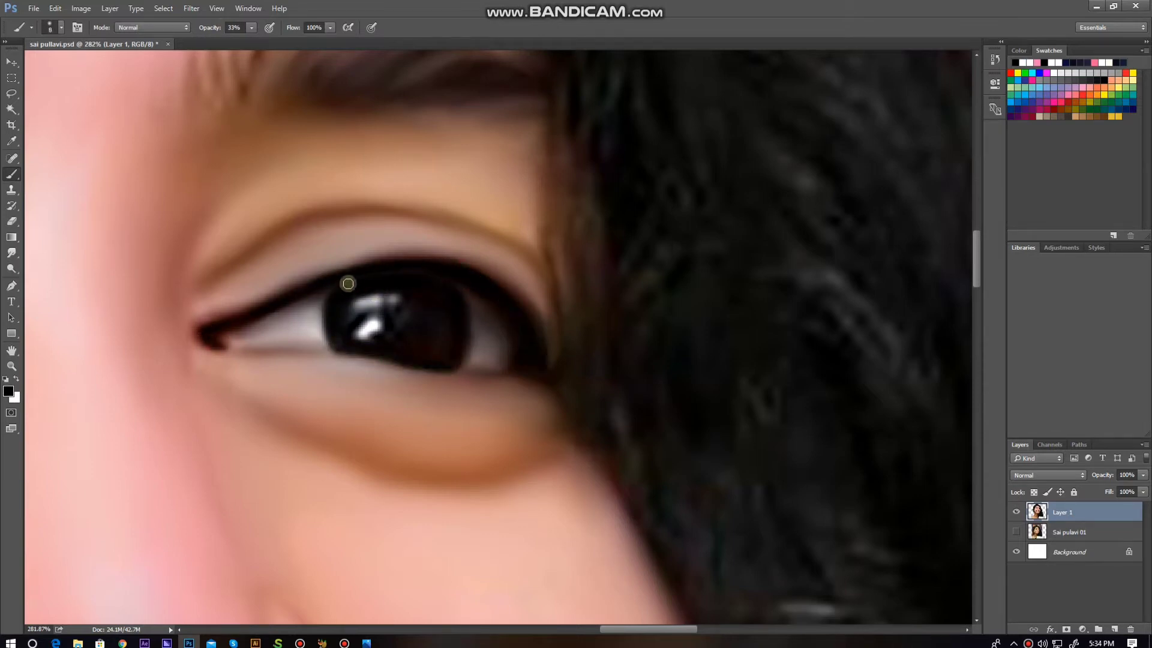
# Paint black winged eyeliner on the other eye and darken its iris edges and lash line.
pyautogui.hscroll(-10, 543, 359)
pyautogui.moveTo(273, 237)
pyautogui.mouseDown()
pyautogui.moveTo(558, 260)
pyautogui.moveTo(460, 201)
pyautogui.mouseUp()
pyautogui.moveTo(558, 252); pyautogui.dragTo(636, 318)
pyautogui.moveTo(231, 237)
pyautogui.mouseDown()
pyautogui.moveTo(420, 196)
pyautogui.moveTo(447, 208)
pyautogui.mouseUp()
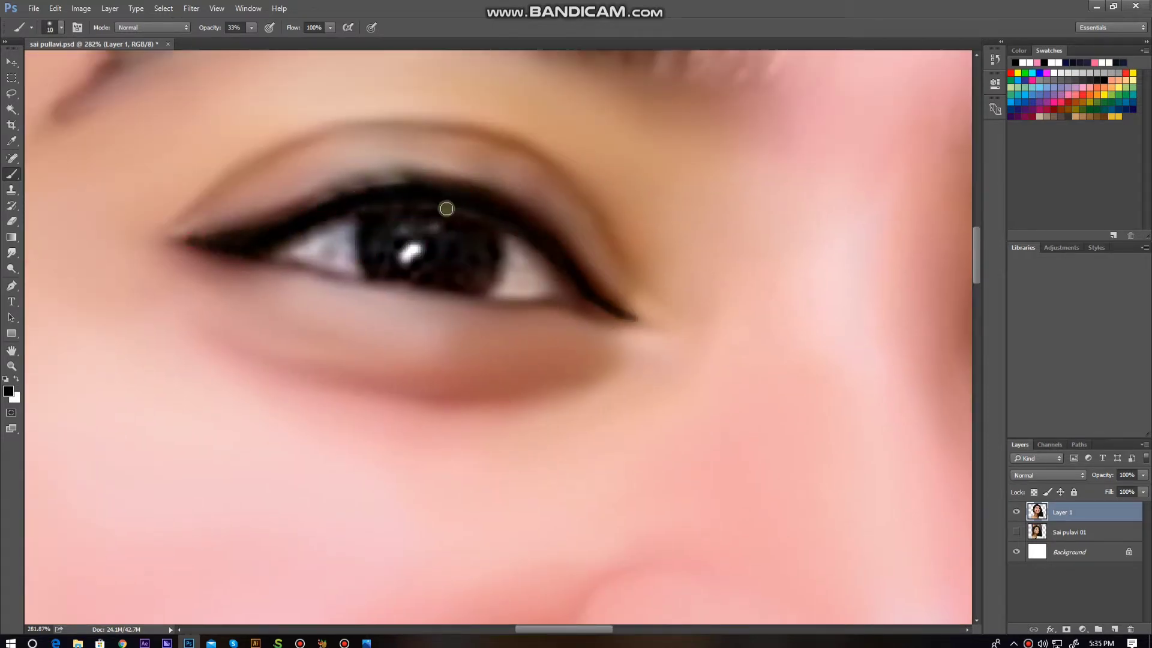
pyautogui.moveTo(489, 288); pyautogui.dragTo(493, 230)
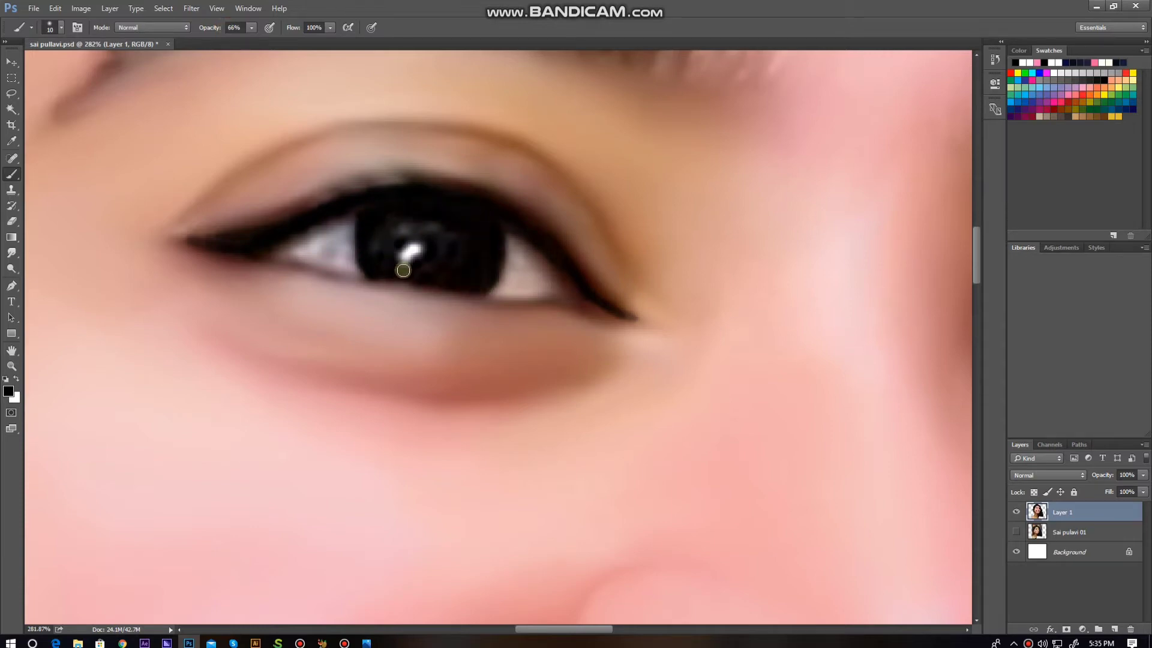
pyautogui.moveTo(462, 290)
pyautogui.mouseDown()
pyautogui.moveTo(378, 203)
pyautogui.moveTo(231, 245)
pyautogui.mouseUp()
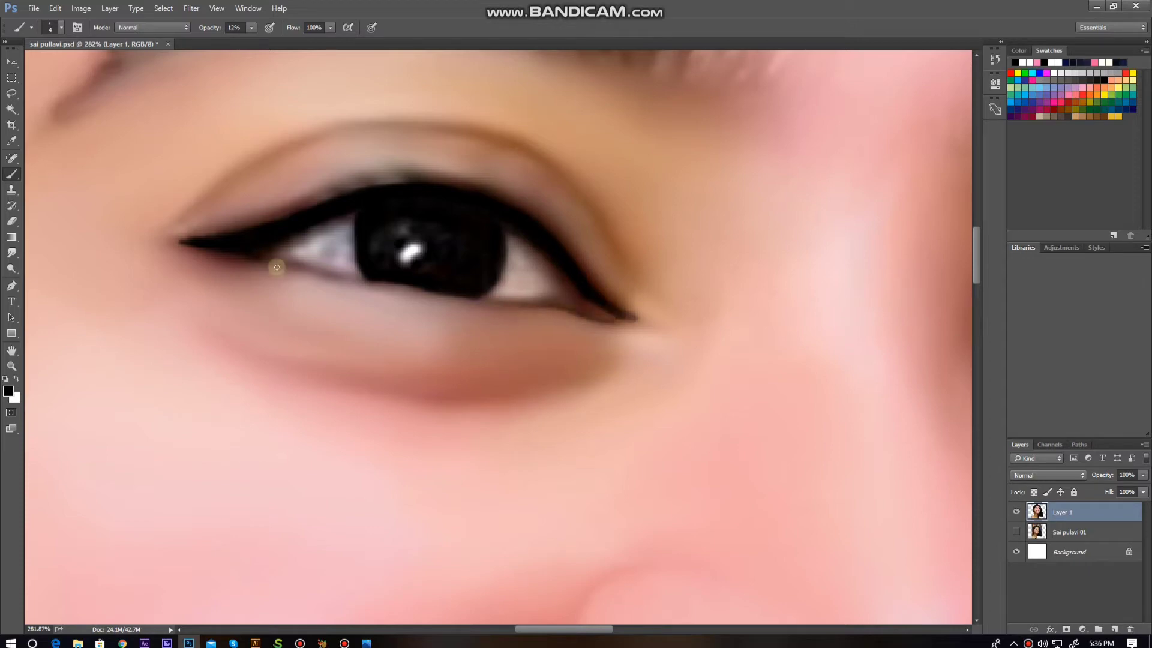
pyautogui.moveTo(360, 188); pyautogui.dragTo(522, 214)
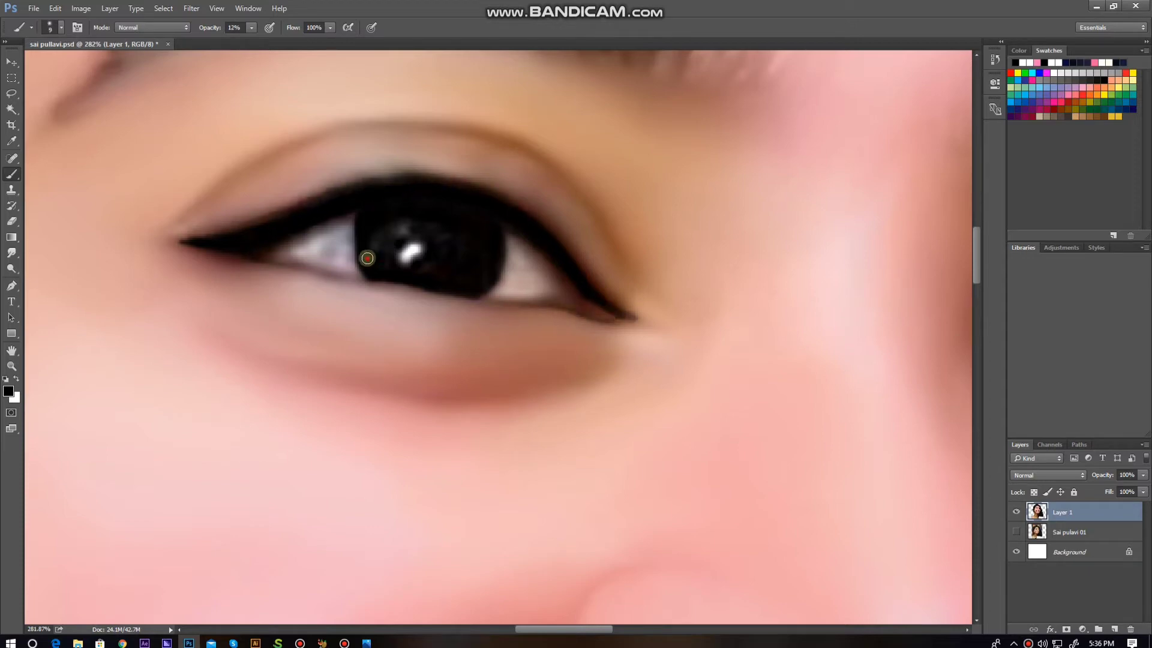
# Brighten the white of the eye with white paint.
pyautogui.click(367, 258)
pyautogui.press('x')
pyautogui.moveTo(300, 252); pyautogui.dragTo(339, 229)
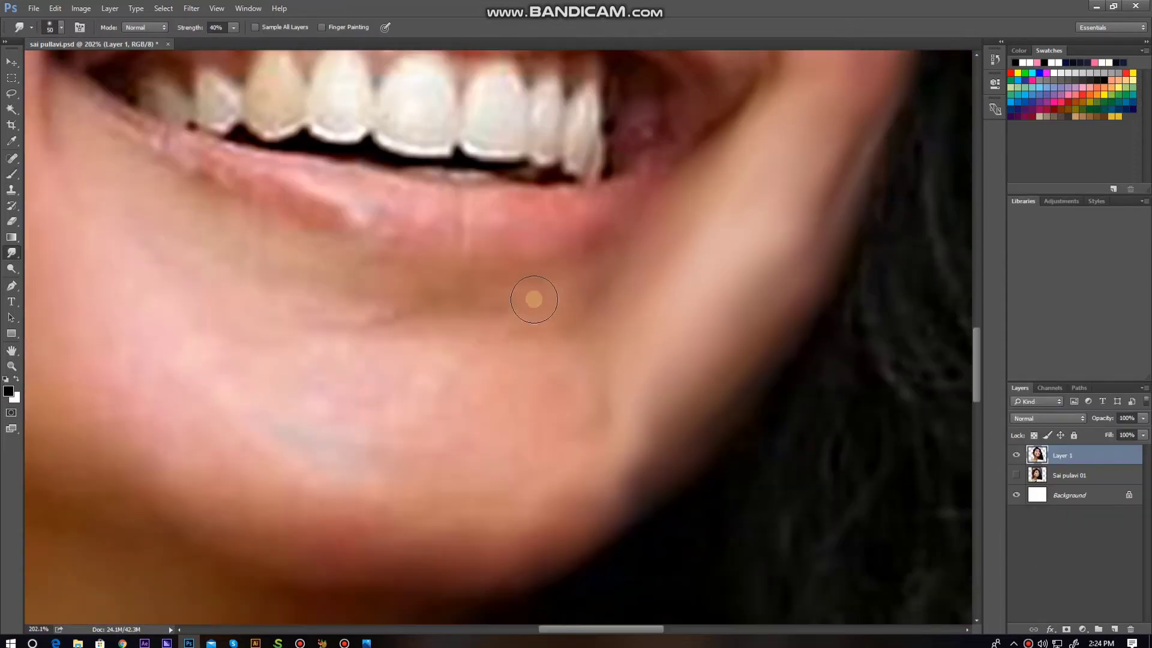
# Smudge the cheek beside the earring, the jawline and the neck at 40% strength.
pyautogui.moveTo(576, 512); pyautogui.dragTo(707, 342)
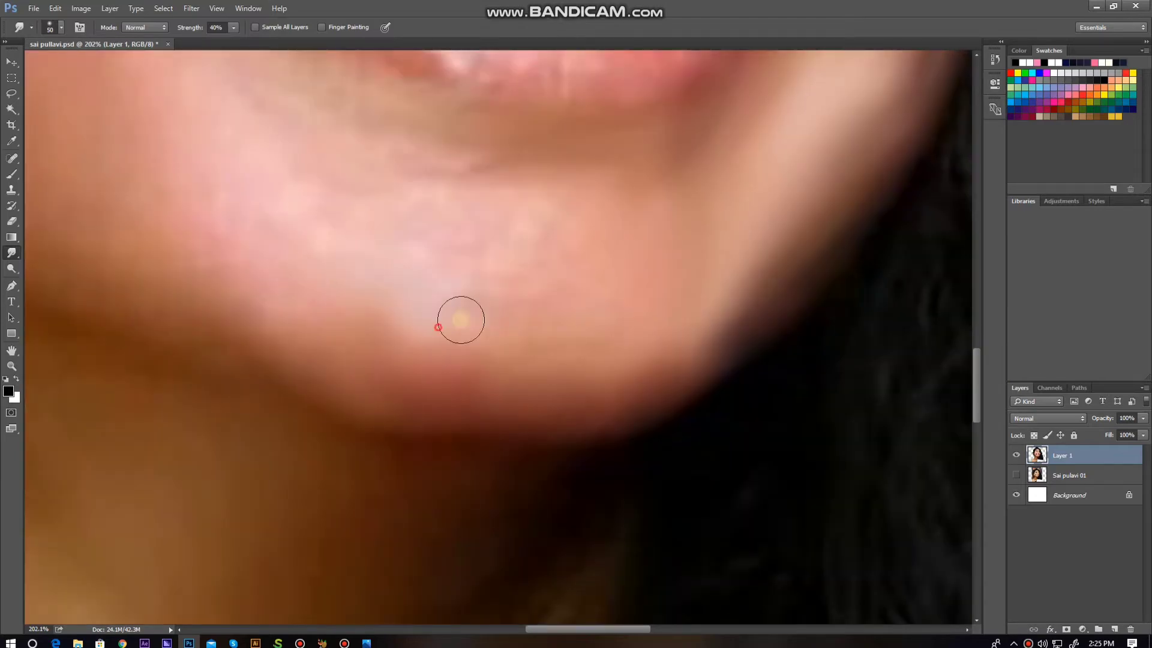
pyautogui.moveTo(592, 336); pyautogui.dragTo(528, 450)
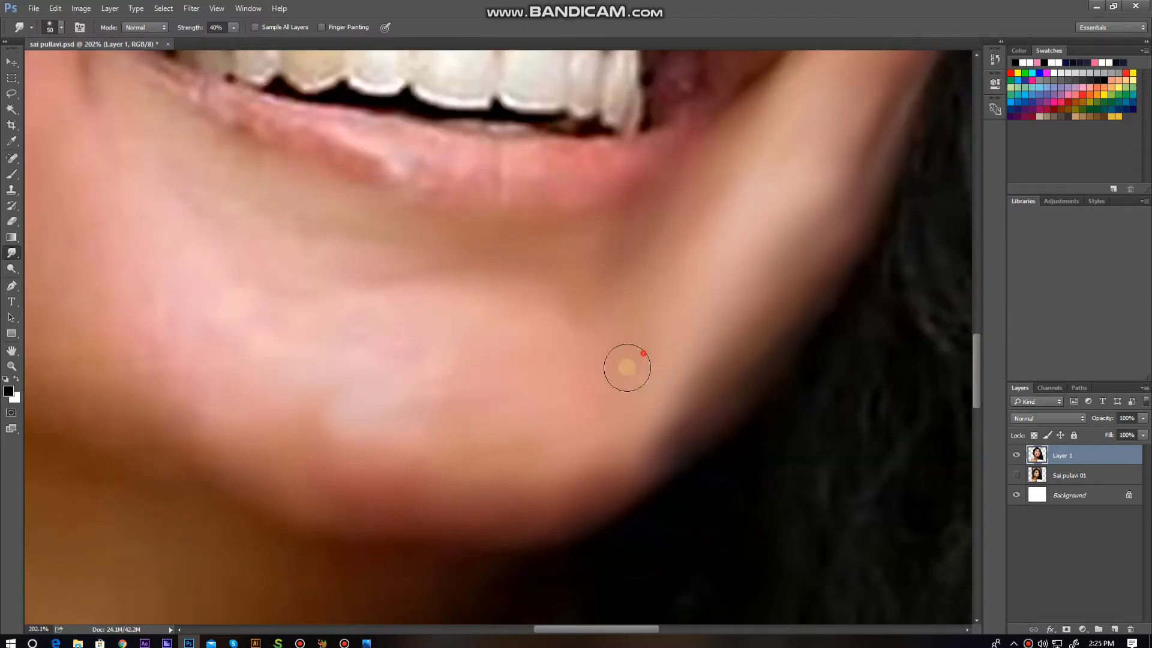
pyautogui.moveTo(244, 490); pyautogui.dragTo(442, 442)
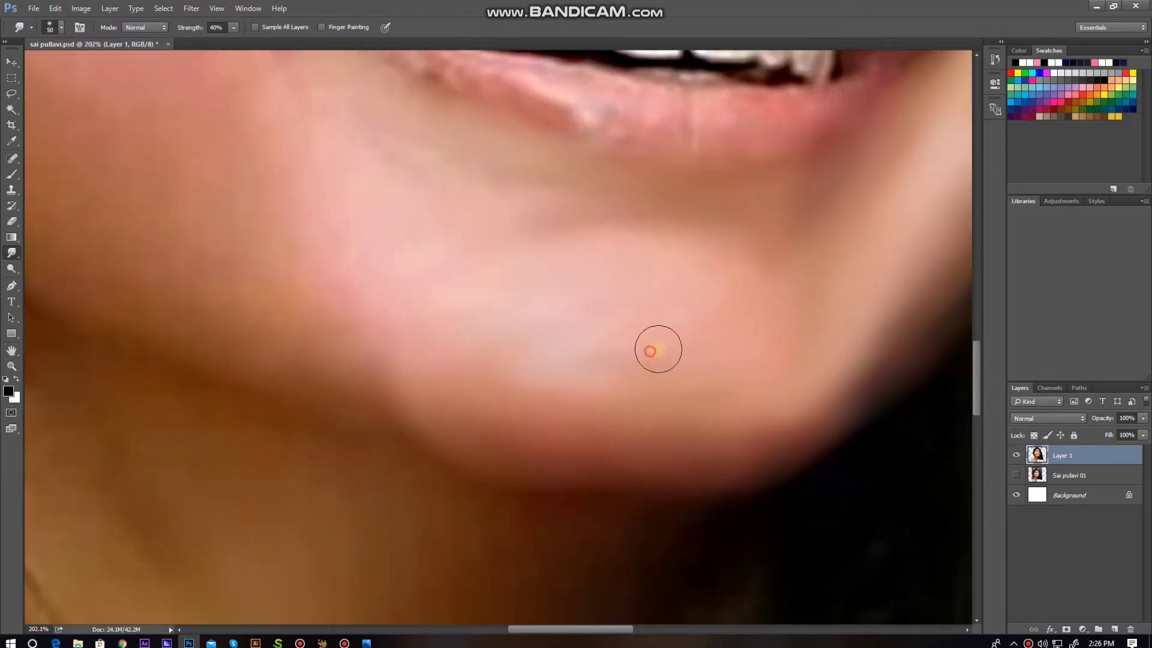
pyautogui.moveTo(726, 283); pyautogui.dragTo(660, 349)
pyautogui.moveTo(363, 234); pyautogui.dragTo(457, 236)
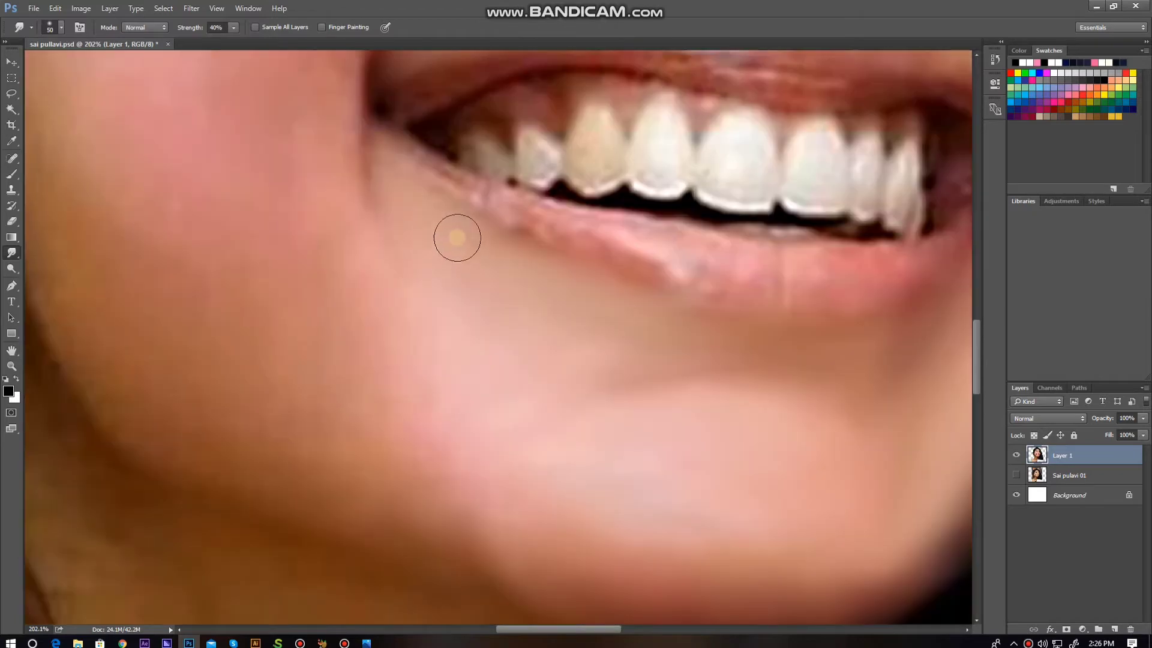
# Pan around the face and neck to inspect the smoothed skin.
pyautogui.scroll(2, 784, 319)
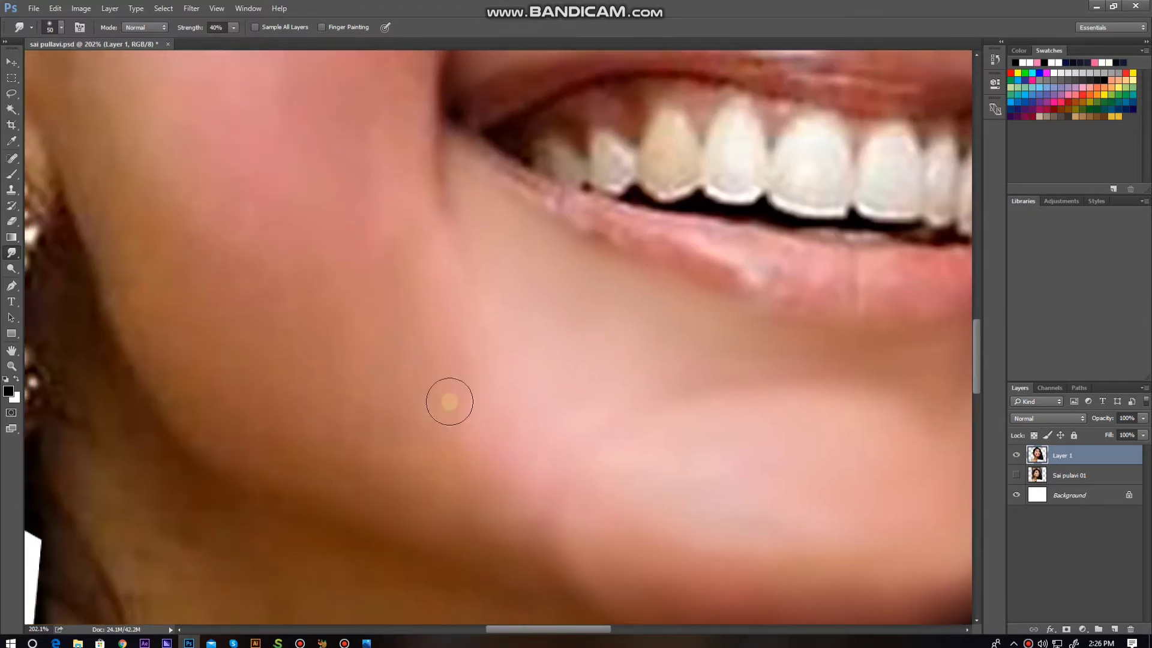
pyautogui.scroll(3, 448, 402)
pyautogui.hscroll(1, 437, 322)
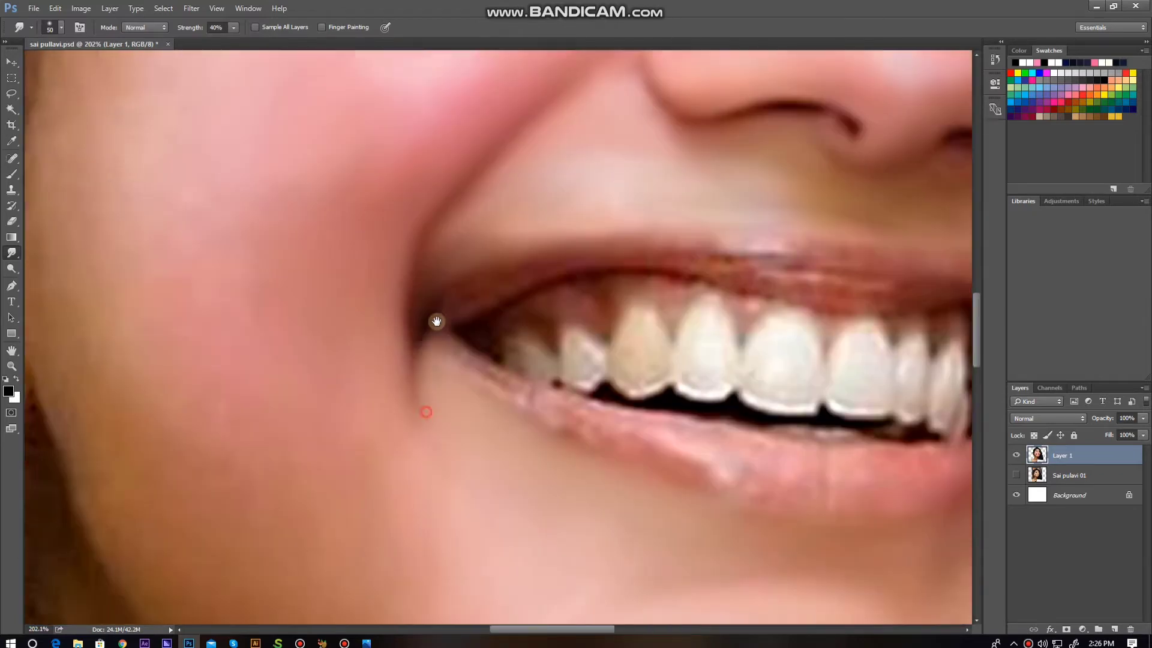
pyautogui.scroll(-1, 443, 316)
pyautogui.hscroll(-2, 378, 314)
pyautogui.scroll(-2, 357, 284)
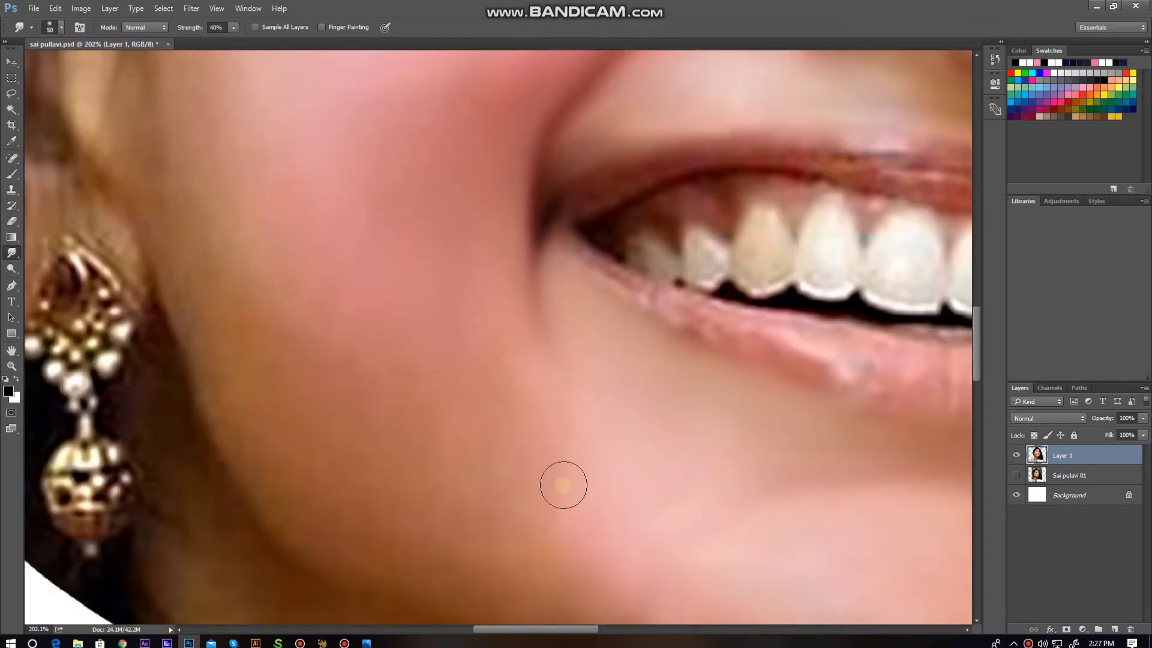
pyautogui.scroll(-3, 561, 483)
pyautogui.scroll(2, 576, 402)
pyautogui.hscroll(-2, 618, 411)
pyautogui.scroll(1, 480, 456)
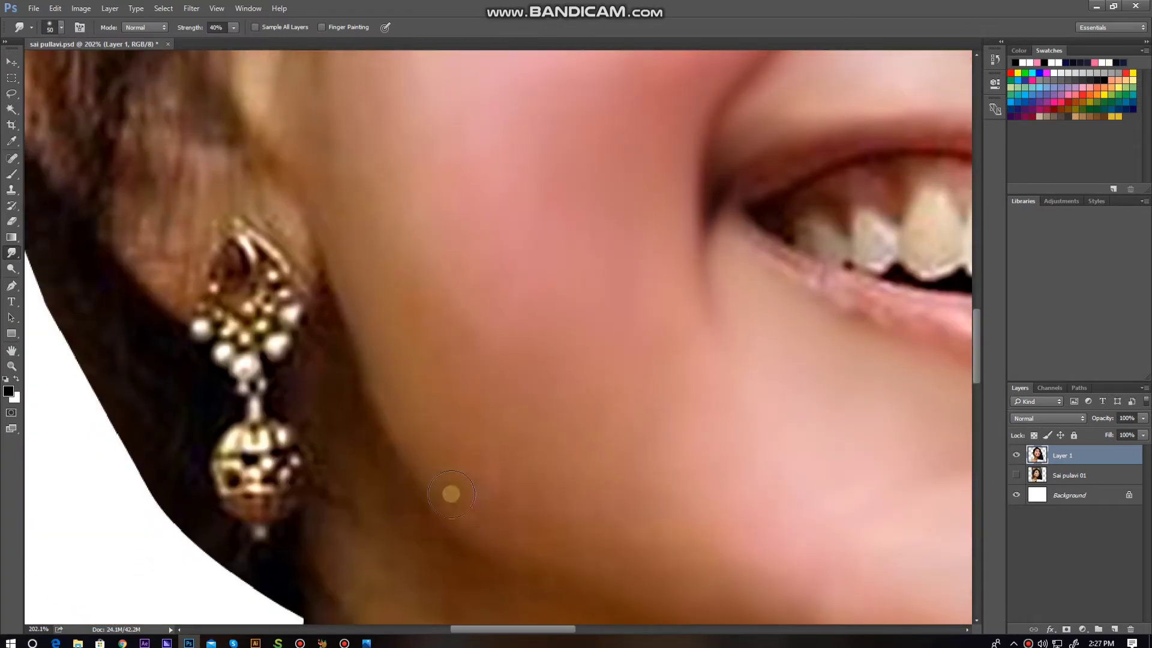
pyautogui.scroll(3, 420, 300)
pyautogui.hscroll(-1, 402, 240)
pyautogui.scroll(-3, 414, 220)
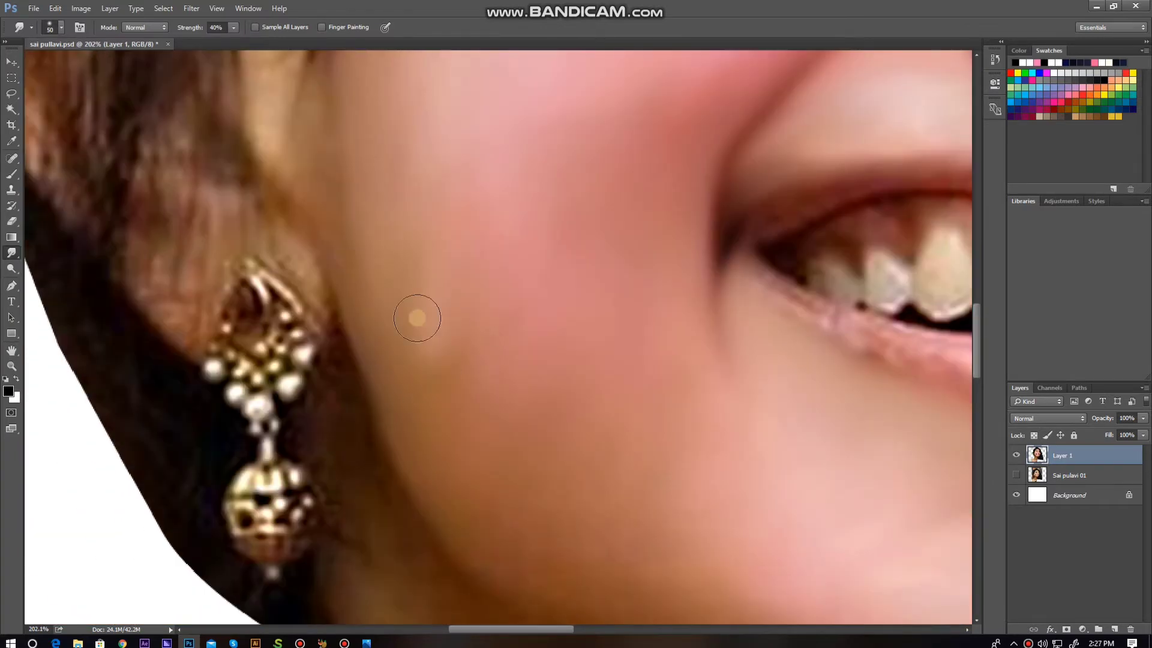
pyautogui.scroll(-3, 516, 372)
pyautogui.scroll(-3, 742, 376)
pyautogui.hscroll(2, 599, 195)
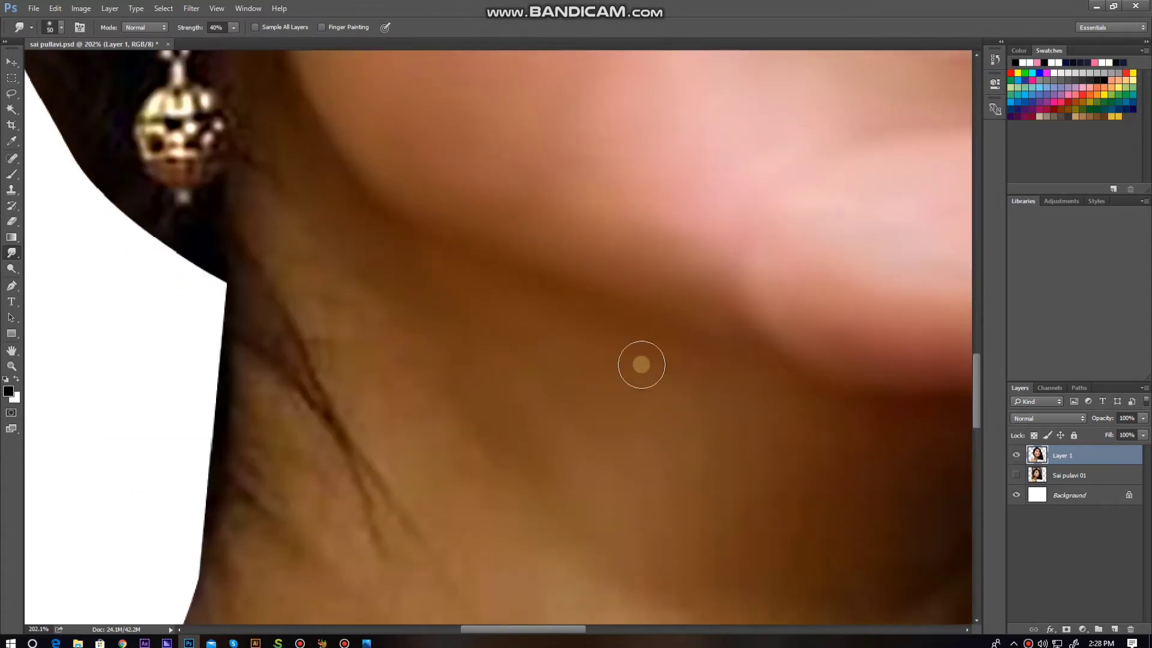
pyautogui.hscroll(3, 715, 402)
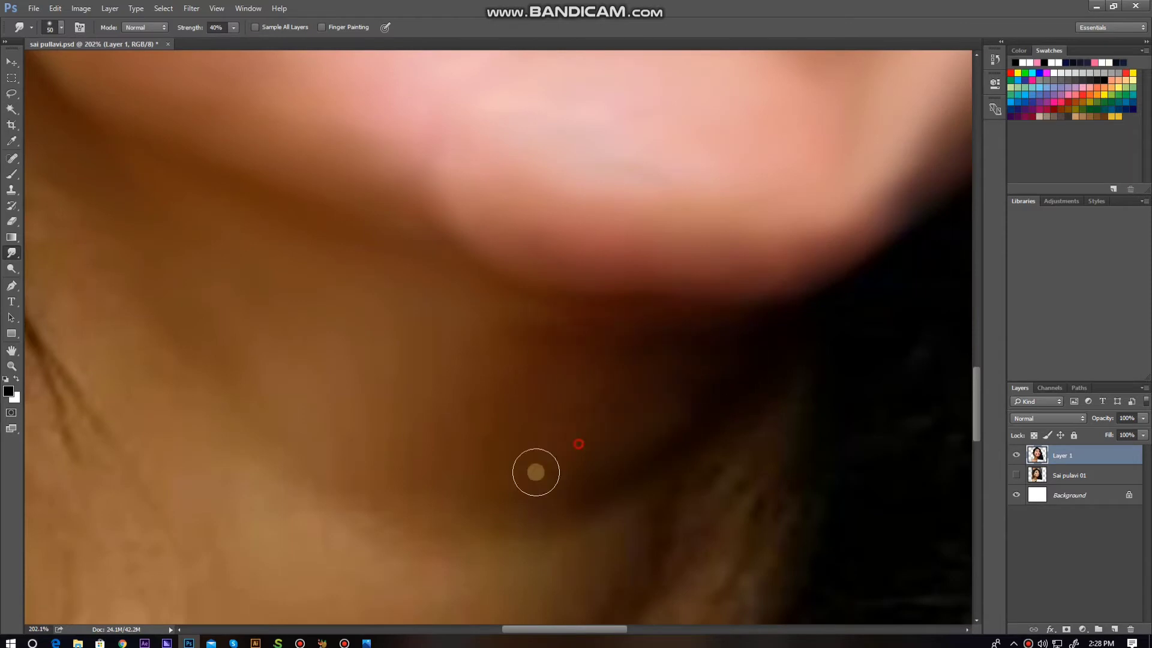
pyautogui.scroll(-3, 532, 471)
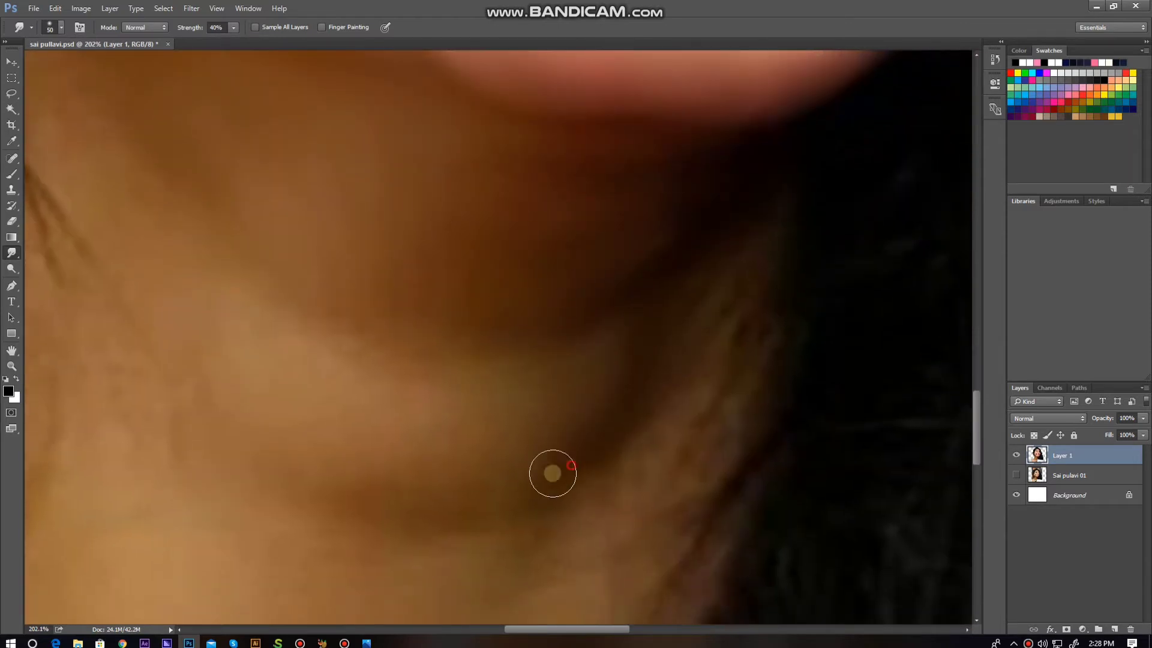
pyautogui.scroll(-2, 600, 300)
pyautogui.hscroll(1, 600, 300)
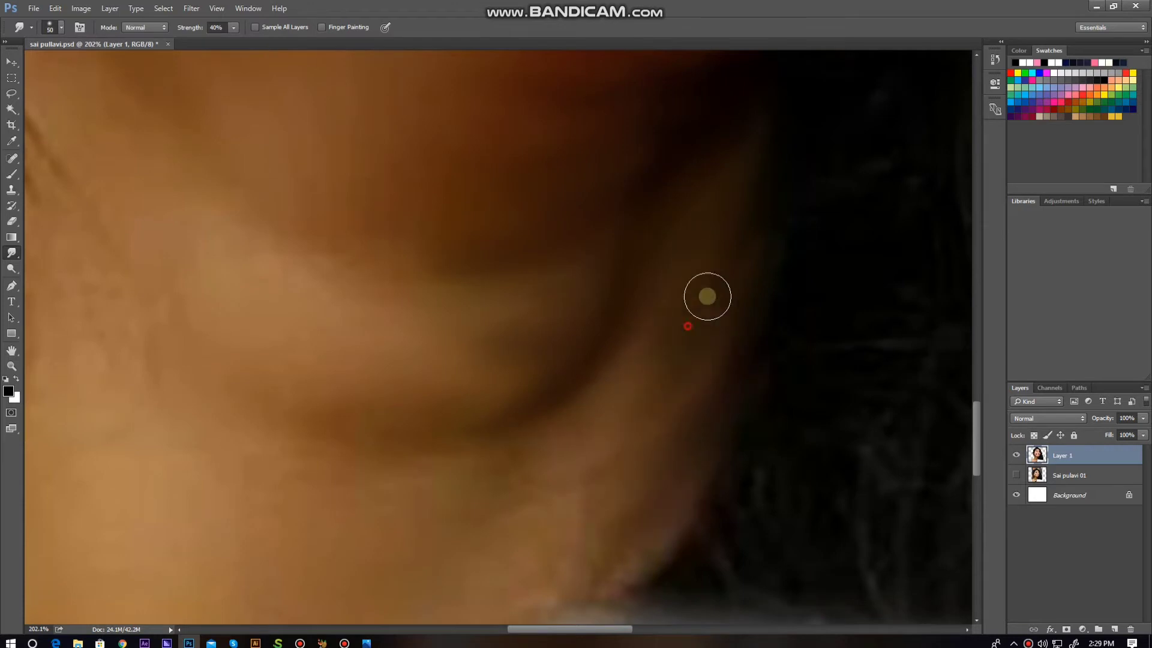
# Smudge the jaw edge and neck skin below the earring into the shirt.
pyautogui.scroll(-2, 666, 367)
pyautogui.hscroll(-1, 666, 367)
pyautogui.moveTo(600, 510); pyautogui.dragTo(577, 549)
pyautogui.moveTo(578, 584); pyautogui.dragTo(664, 406)
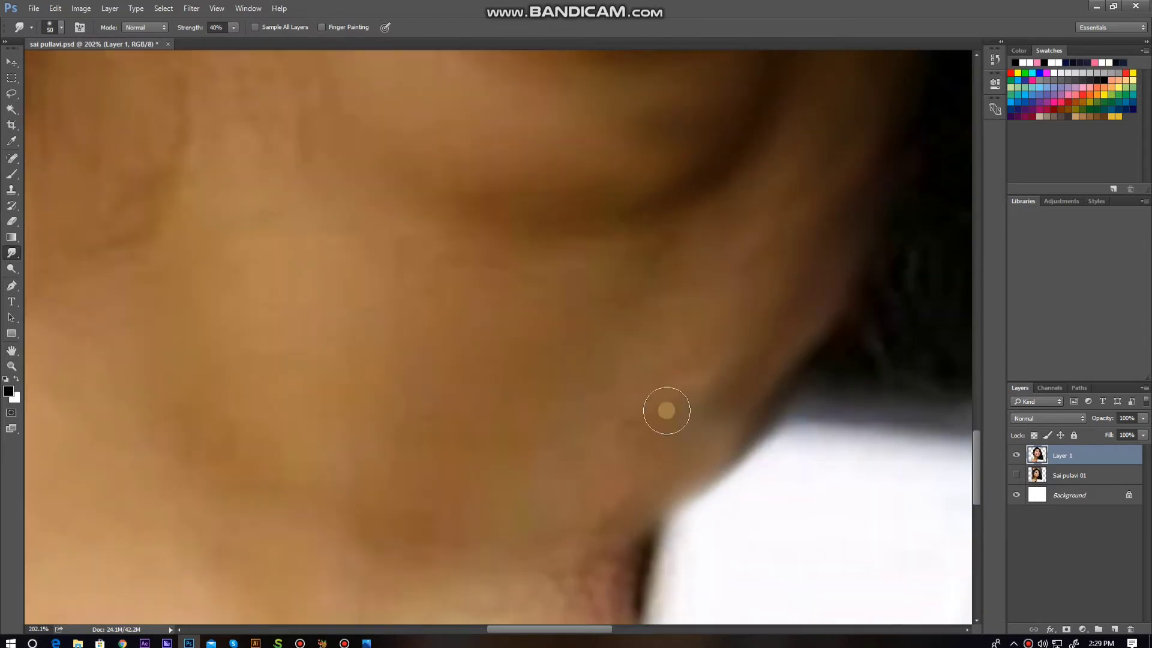
pyautogui.moveTo(448, 228)
pyautogui.mouseDown()
pyautogui.moveTo(488, 193)
pyautogui.moveTo(232, 335)
pyautogui.mouseUp()
pyautogui.moveTo(622, 507); pyautogui.dragTo(532, 502)
pyautogui.moveTo(248, 60); pyautogui.dragTo(368, 265)
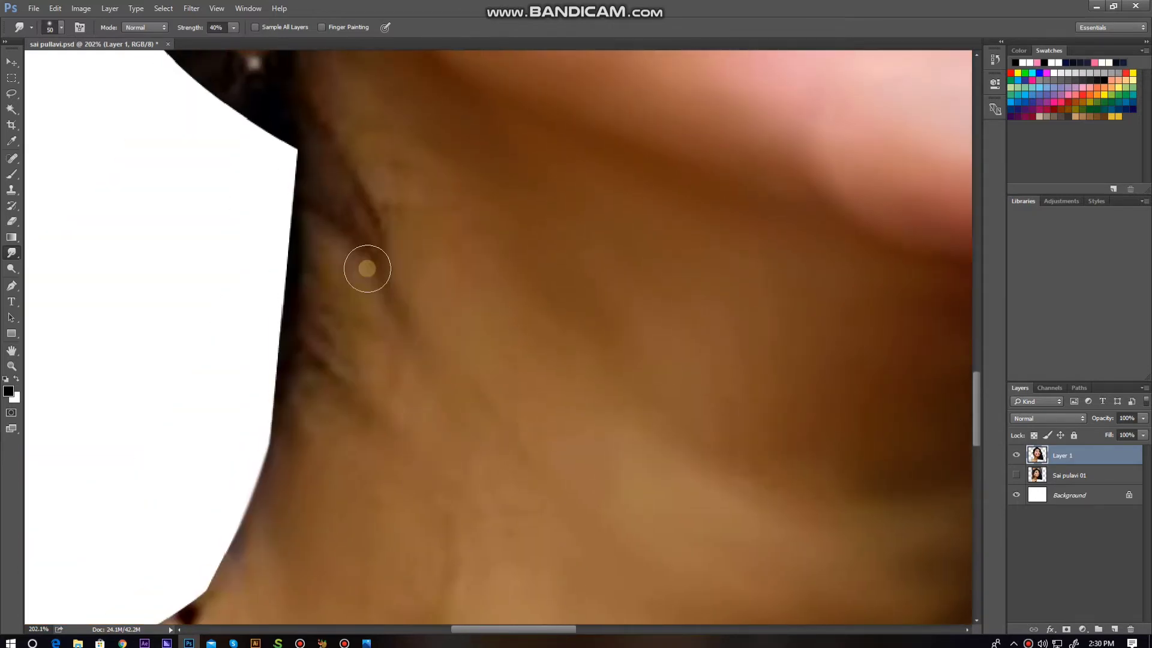
pyautogui.moveTo(497, 120); pyautogui.dragTo(651, 528)
# Resize the smudge brush and move to the neck edge below the earring.
pyautogui.press('[')
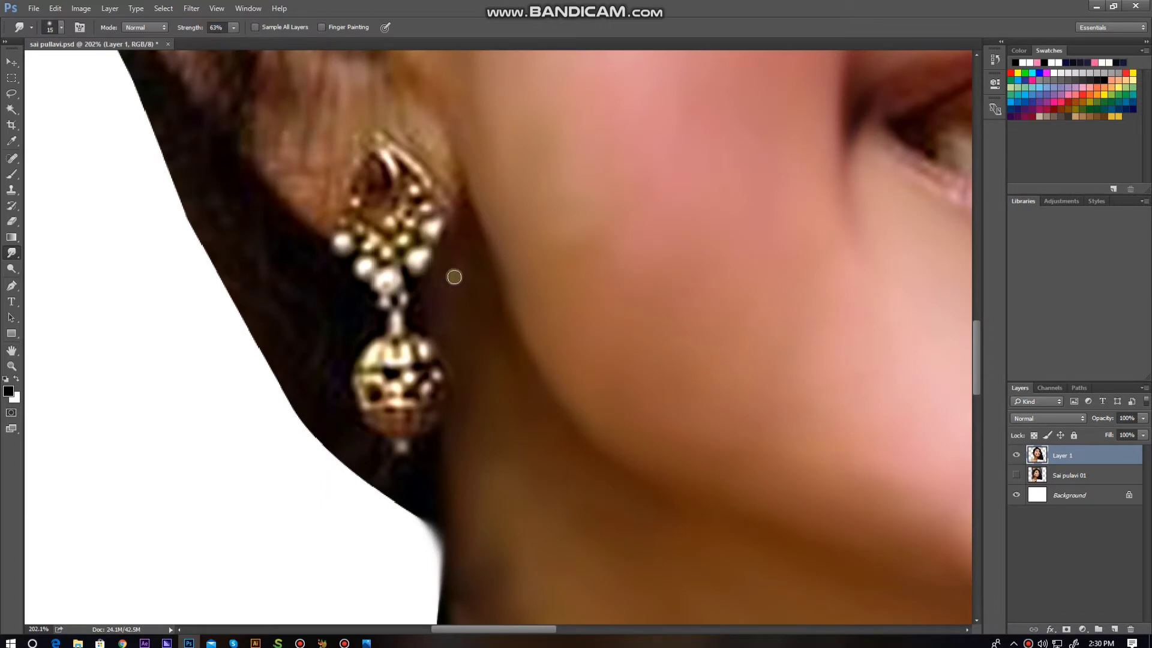
pyautogui.press(']')
pyautogui.press(']')
pyautogui.press(']')
pyautogui.scroll(-3, 528, 300)
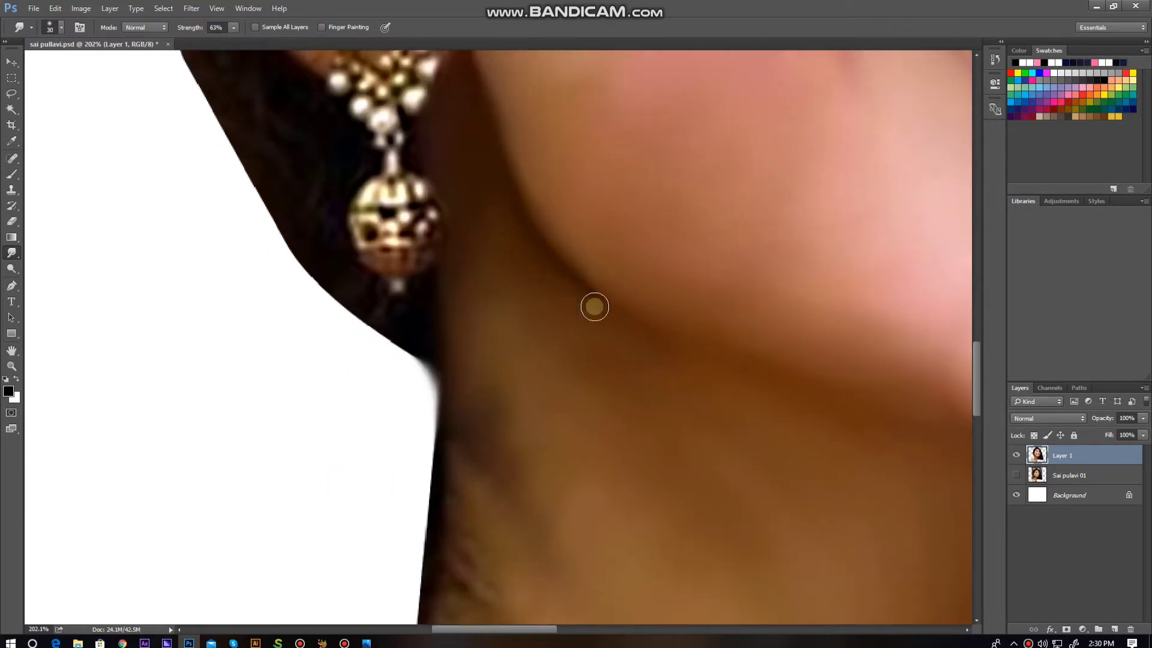
pyautogui.scroll(-2, 540, 276)
pyautogui.scroll(-2, 447, 204)
pyautogui.moveTo(442, 191)
pyautogui.mouseDown()
pyautogui.moveTo(383, 322)
pyautogui.moveTo(386, 303)
pyautogui.moveTo(334, 481)
pyautogui.moveTo(368, 496)
pyautogui.moveTo(557, 246)
pyautogui.mouseUp()
pyautogui.press(']')
pyautogui.press(']')
# With a broader brush, smudge the neck edge softly into the white background.
pyautogui.scroll(3, 474, 270)
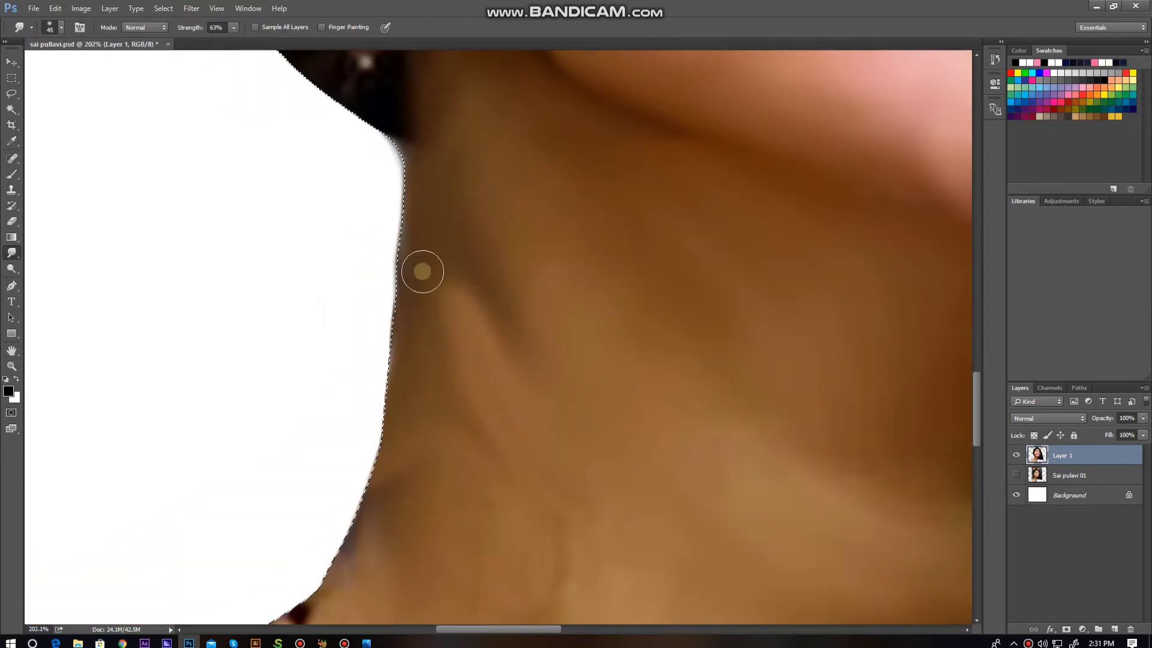
pyautogui.scroll(-3, 456, 270)
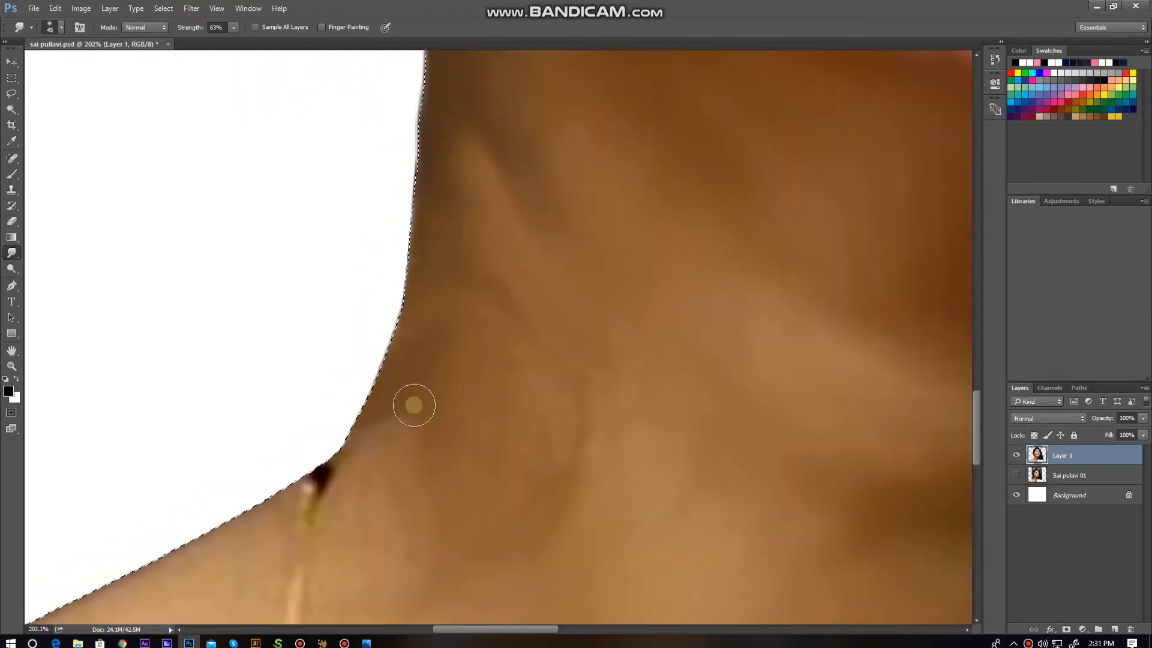
pyautogui.scroll(-3, 570, 480)
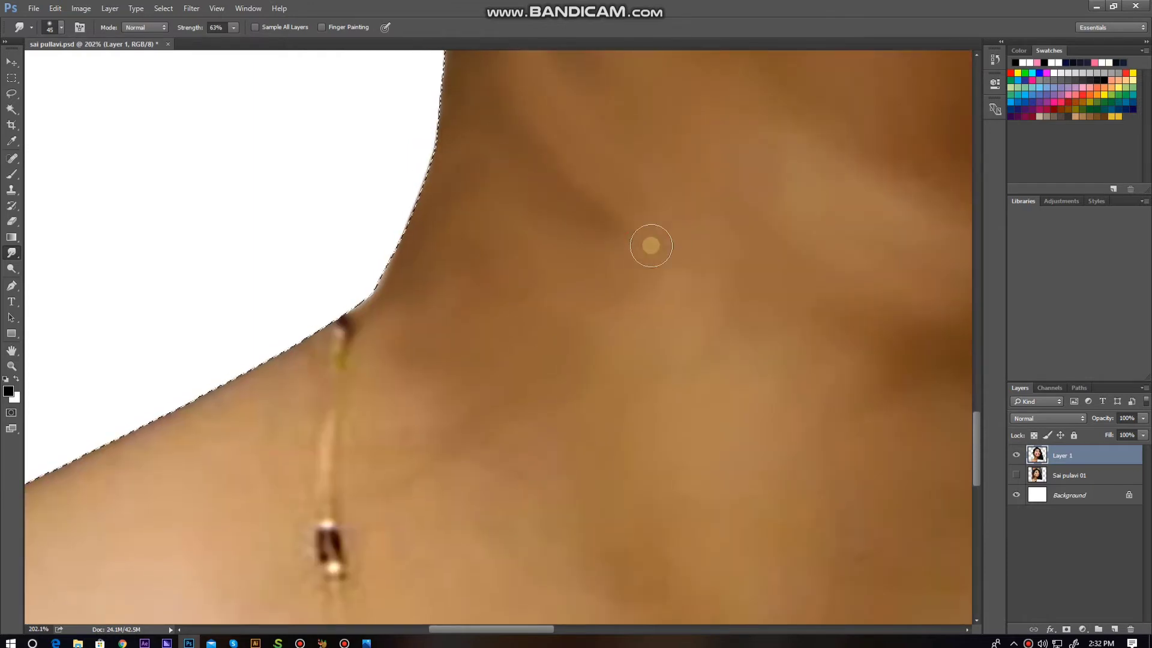
pyautogui.scroll(-2, 239, 399)
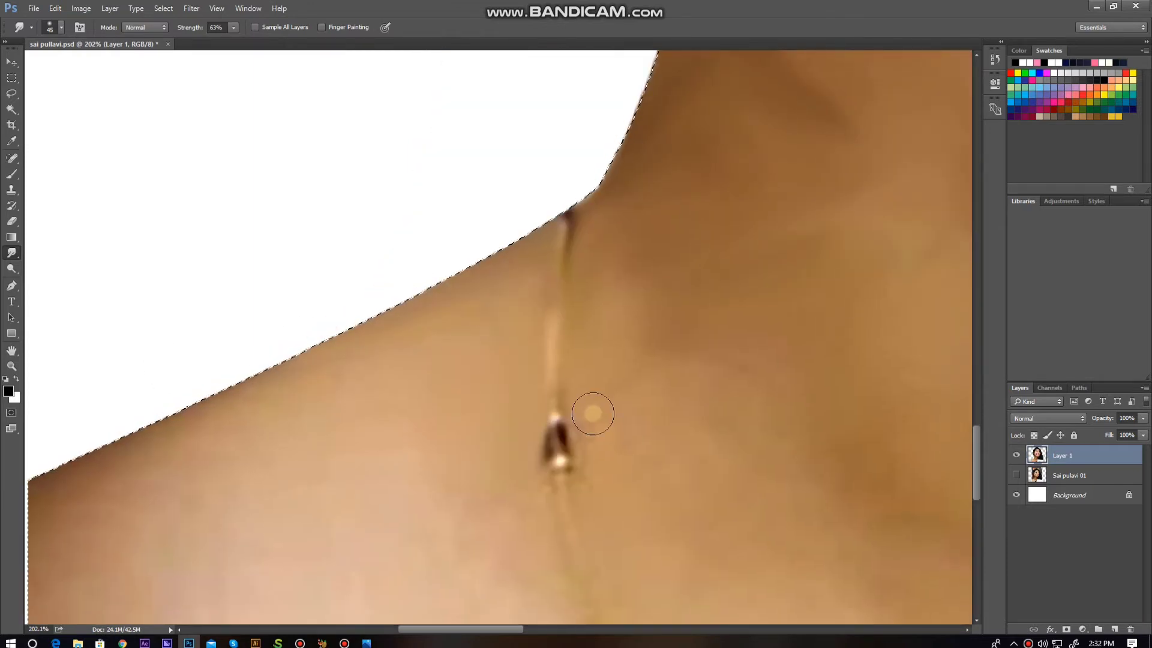
pyautogui.scroll(-2, 589, 412)
pyautogui.press(']')
pyautogui.press(']')
pyautogui.press(']')
pyautogui.hscroll(3, 510, 210)
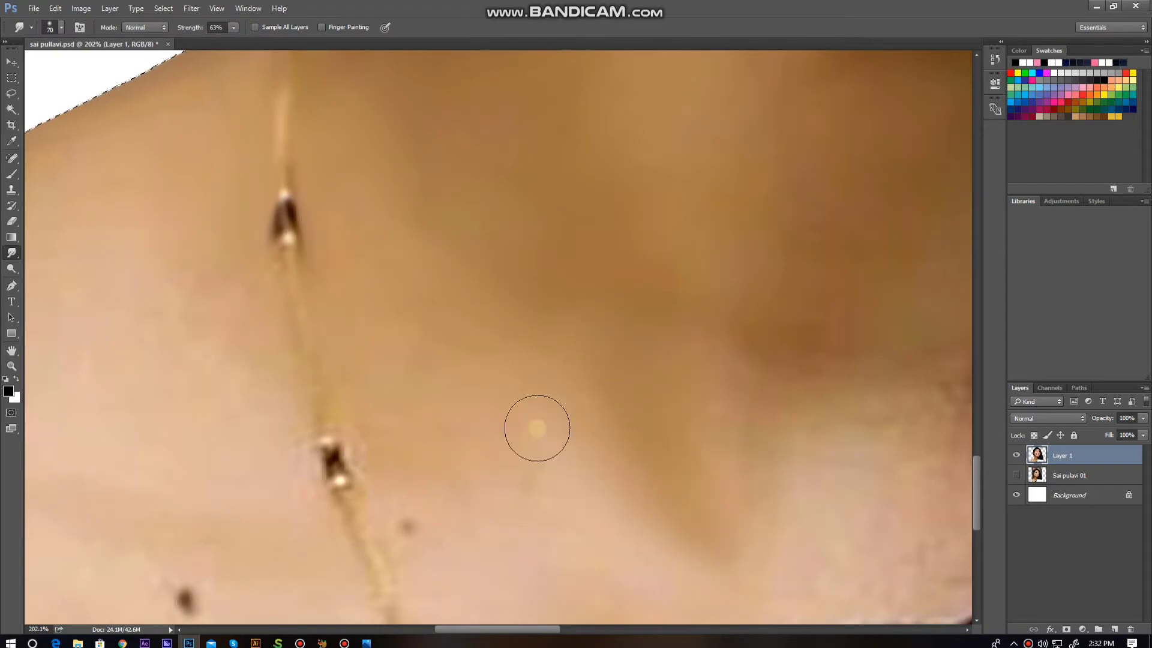
pyautogui.hscroll(3, 600, 360)
pyautogui.hscroll(3, 660, 300)
pyautogui.moveTo(624, 326)
pyautogui.mouseDown()
pyautogui.moveTo(591, 462)
pyautogui.moveTo(648, 480)
pyautogui.moveTo(745, 267)
pyautogui.mouseUp()
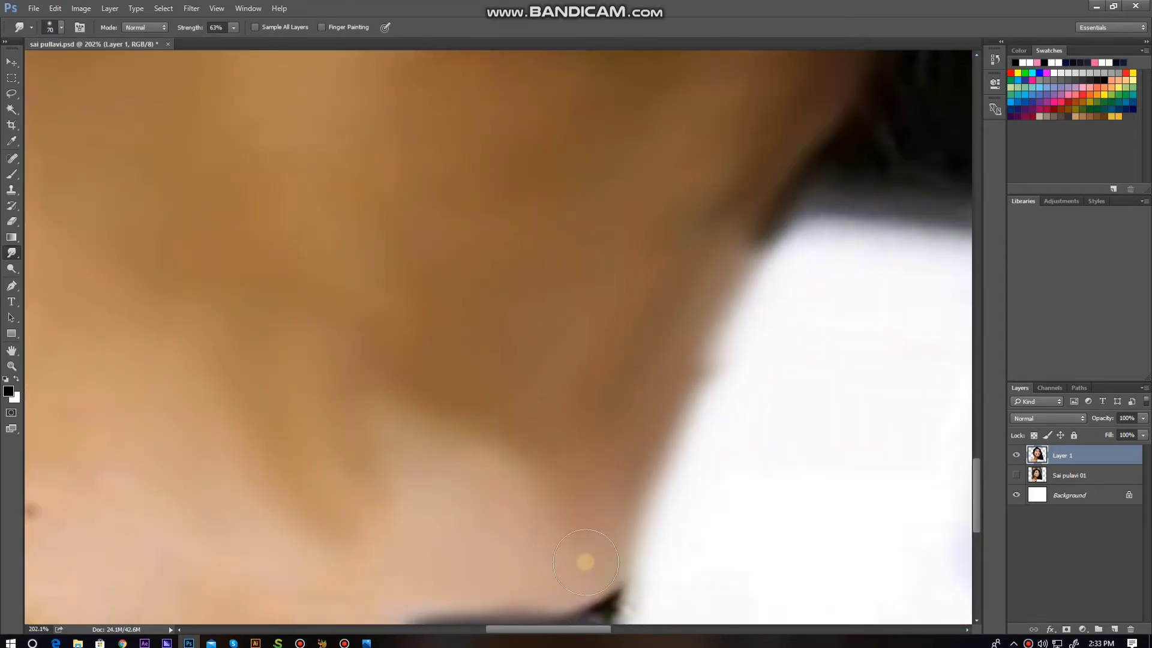
pyautogui.hotkey('ctrl', '1')
# Lower the Smudge strength to 41% and move up to the cheeks and forehead.
pyautogui.scroll(5, 546, 393)
pyautogui.press('4')
pyautogui.press('1')
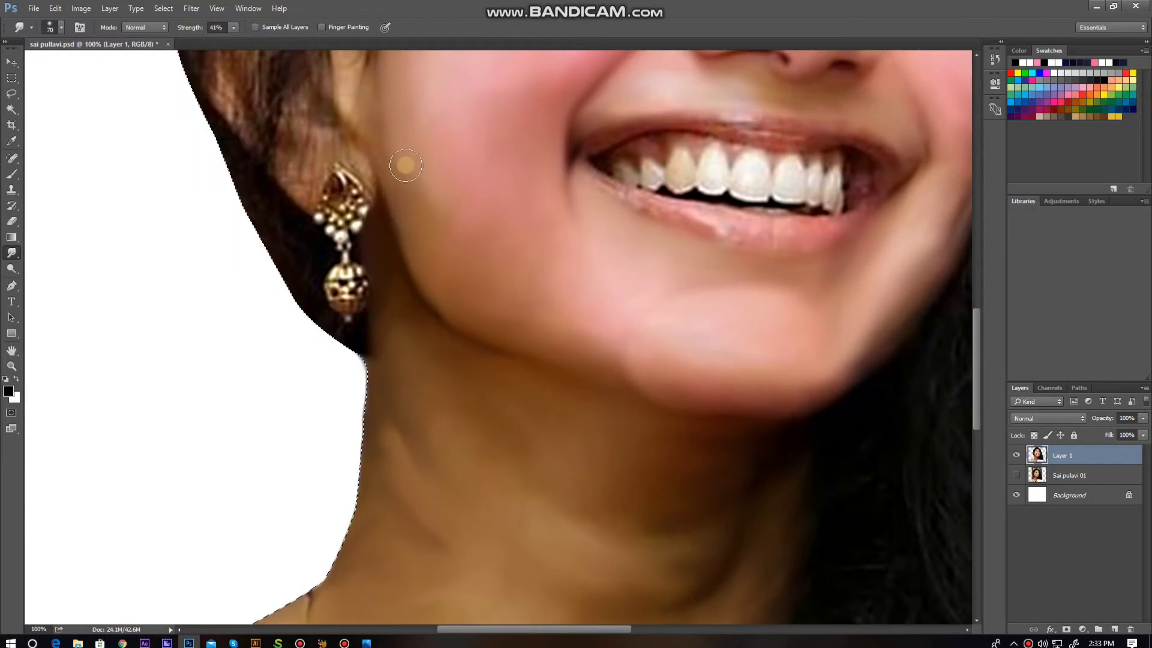
pyautogui.scroll(5, 390, 152)
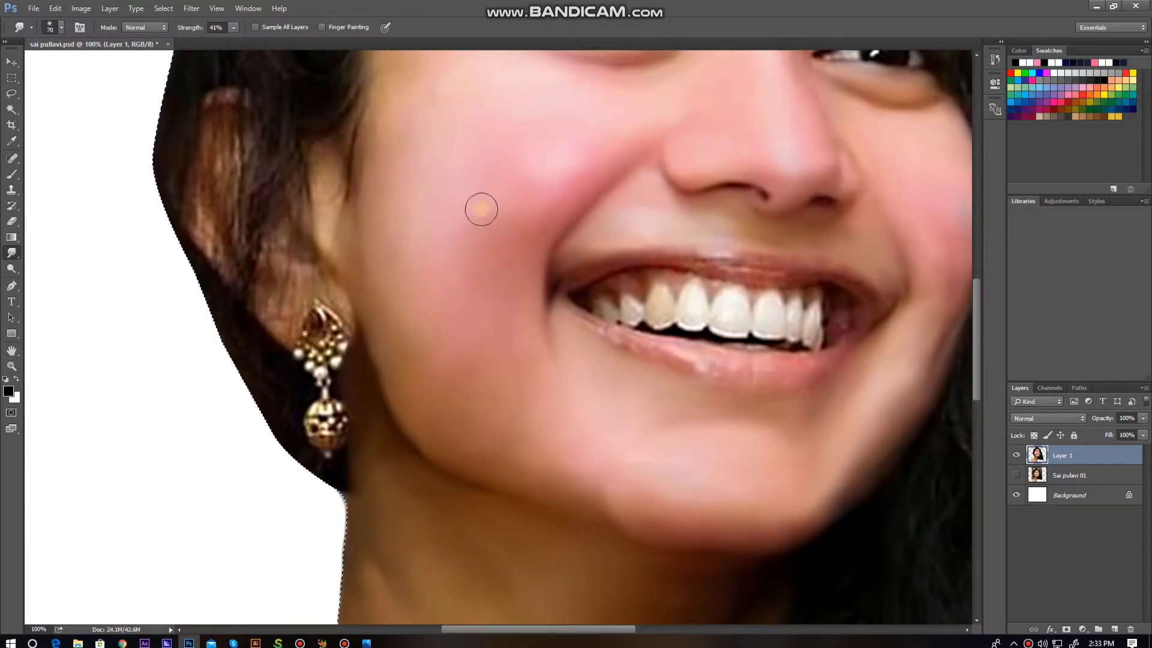
pyautogui.scroll(3, 393, 232)
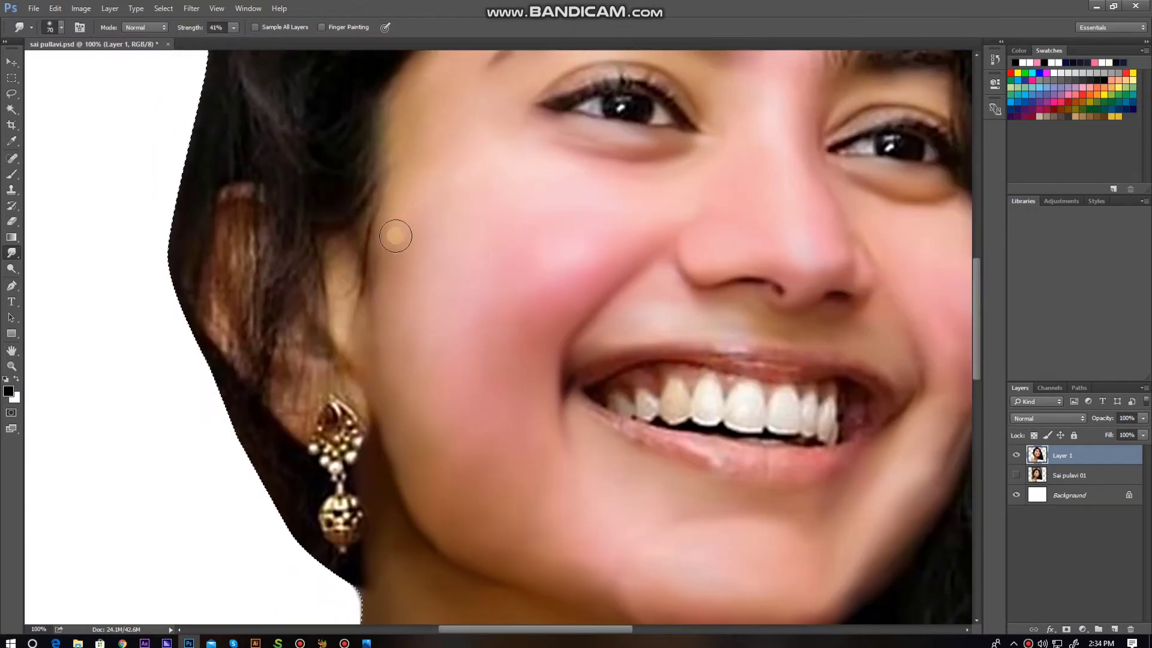
pyautogui.scroll(3, 413, 153)
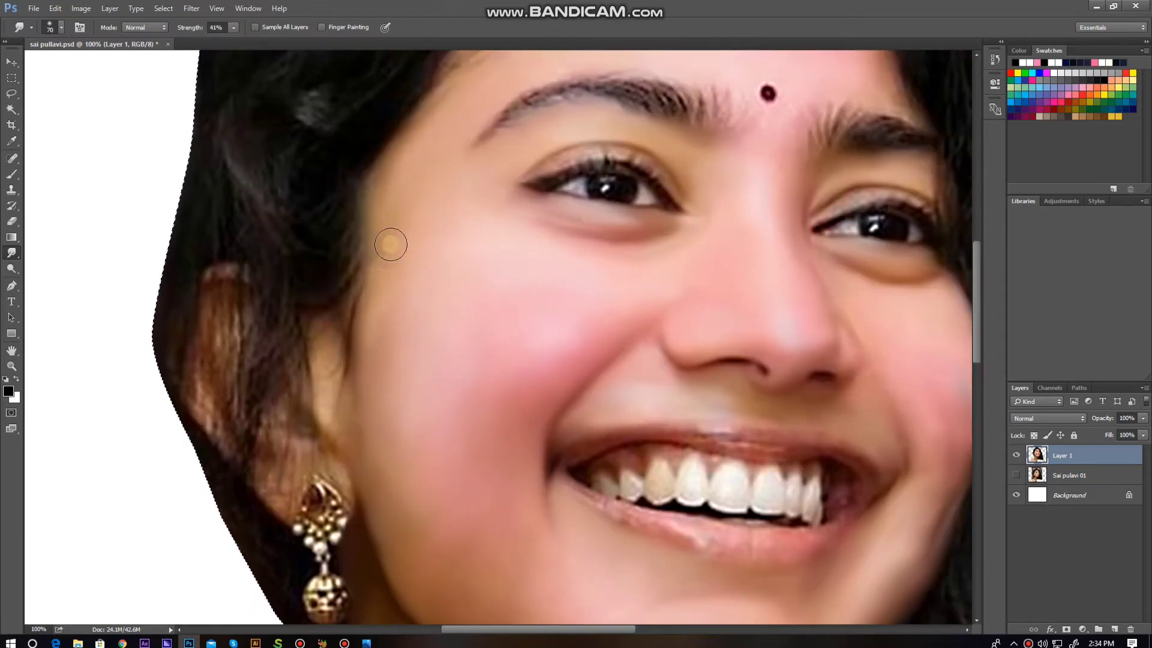
pyautogui.scroll(3, 354, 252)
# With a smaller smudge brush, gently smooth the cheeks and hairline skin.
pyautogui.hscroll(3, 335, 204)
pyautogui.scroll(3, 390, 206)
pyautogui.hscroll(2, 390, 206)
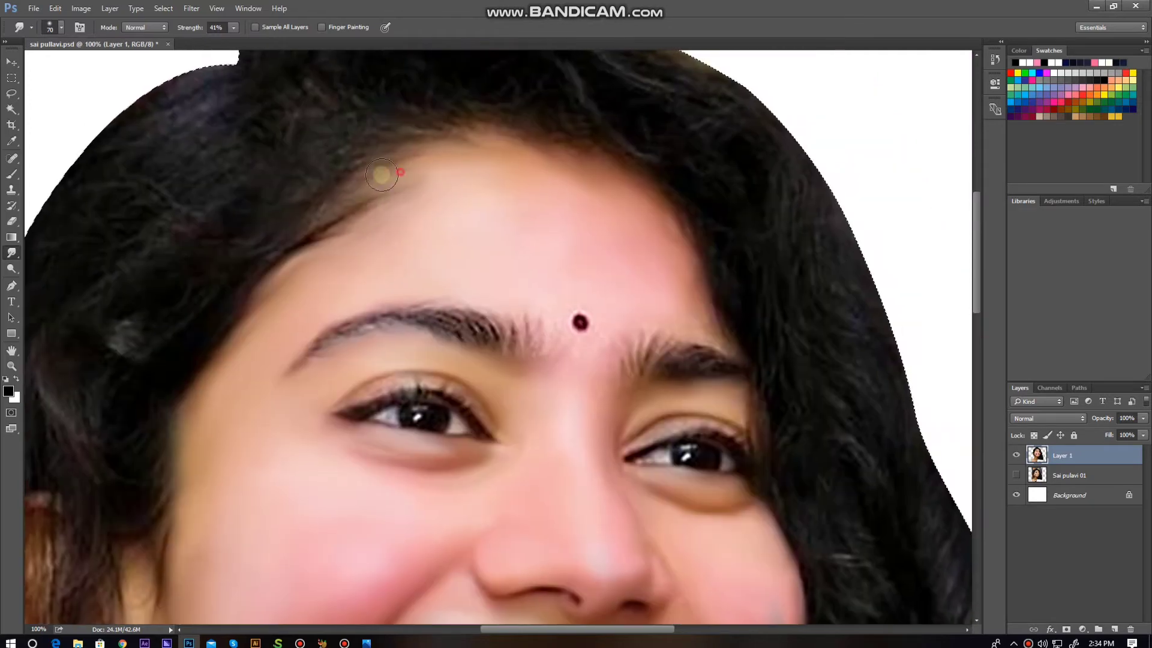
pyautogui.press('[')
pyautogui.press('[')
pyautogui.press('[')
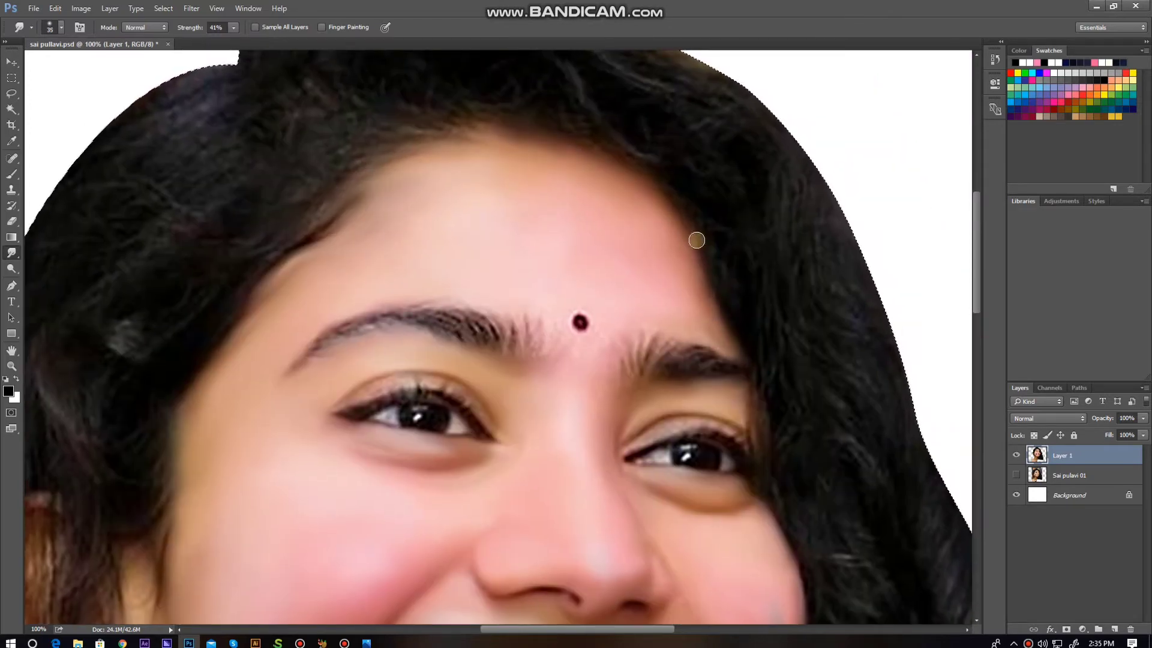
pyautogui.scroll(-4, 578, 270)
pyautogui.hscroll(1, 578, 270)
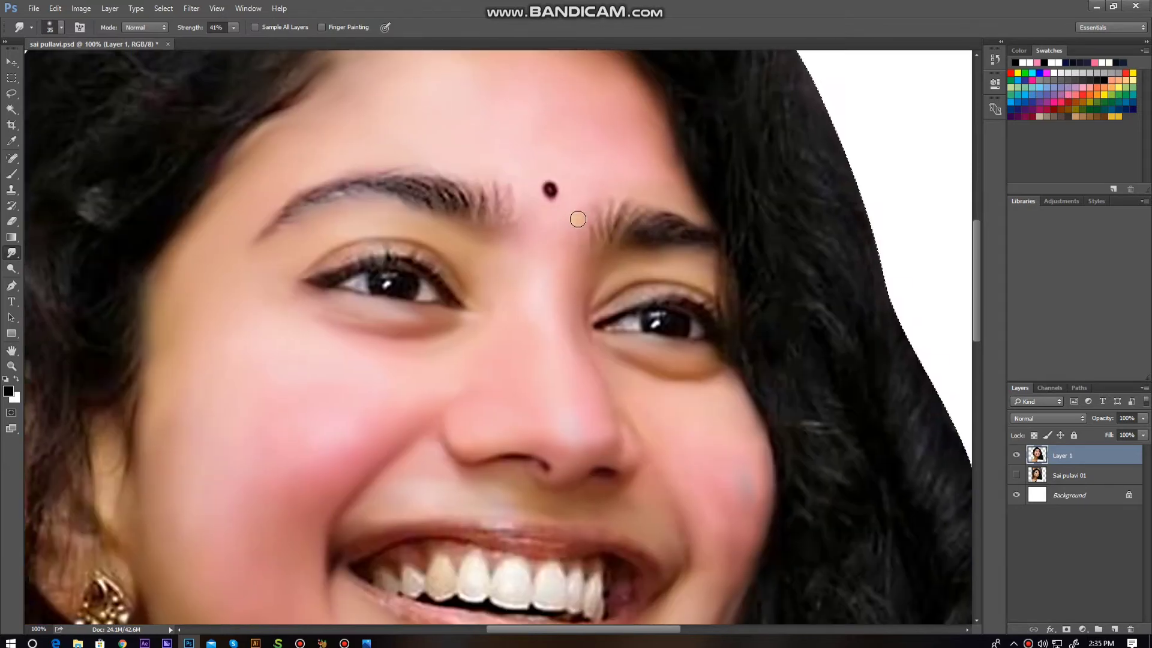
pyautogui.scroll(-3, 438, 162)
pyautogui.hscroll(2, 438, 162)
pyautogui.press('[')
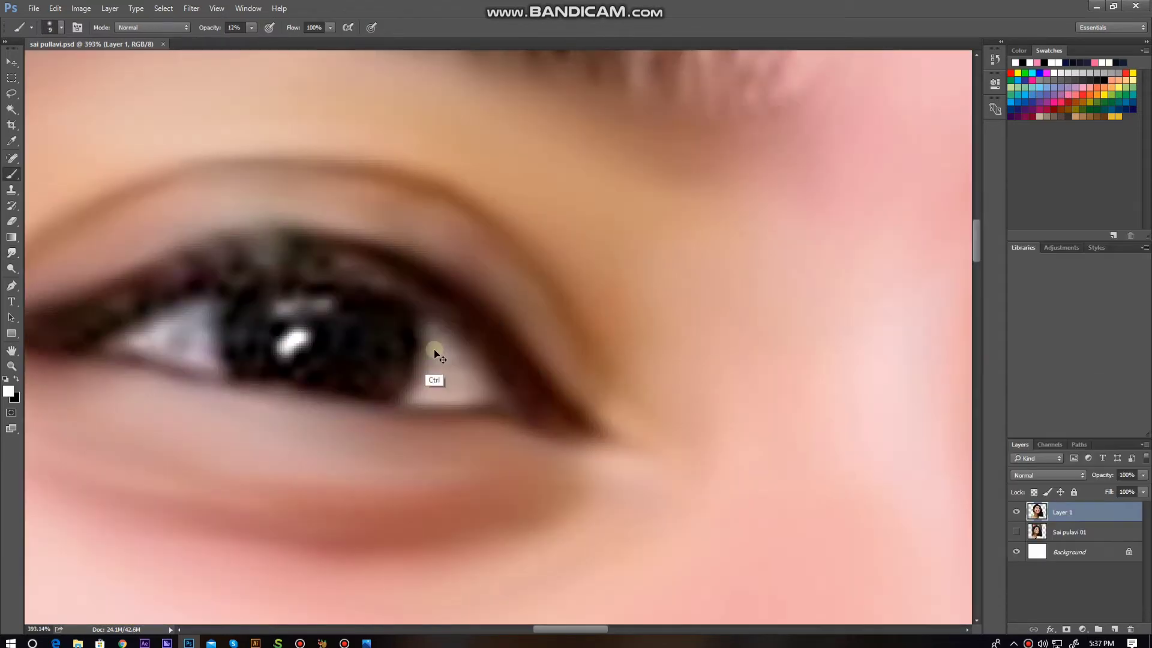
# Brighten the whites of both eyes and swap the foreground and background colours.
pyautogui.moveTo(503, 393); pyautogui.dragTo(444, 345)
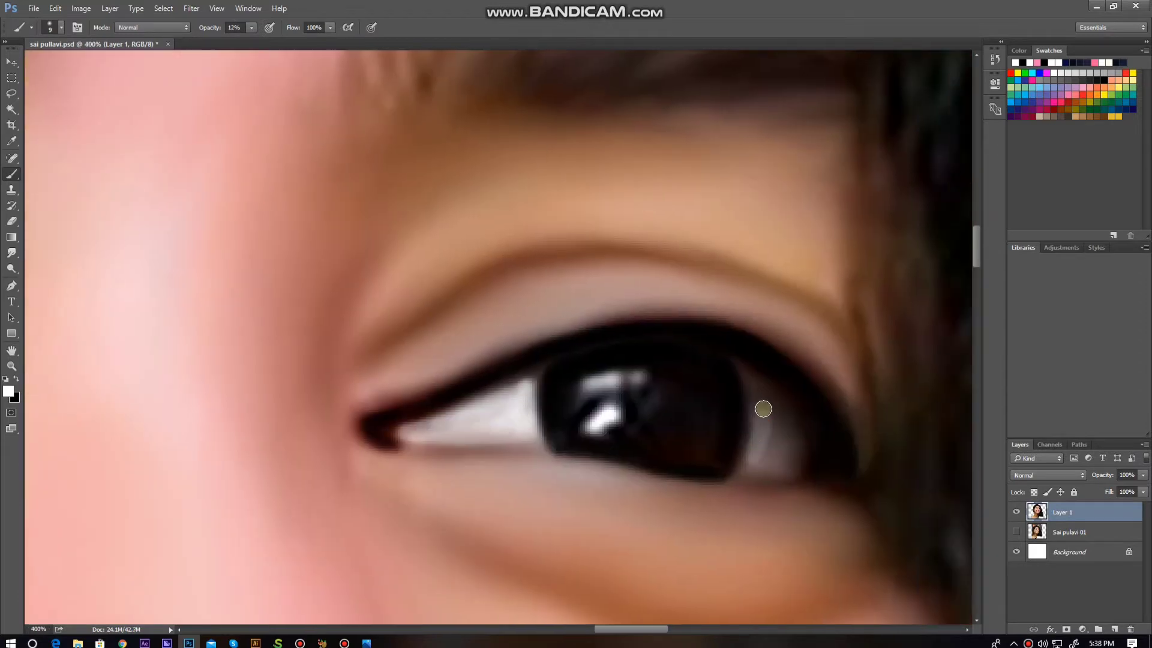
pyautogui.moveTo(764, 406)
pyautogui.mouseDown()
pyautogui.moveTo(777, 473)
pyautogui.moveTo(774, 444)
pyautogui.mouseUp()
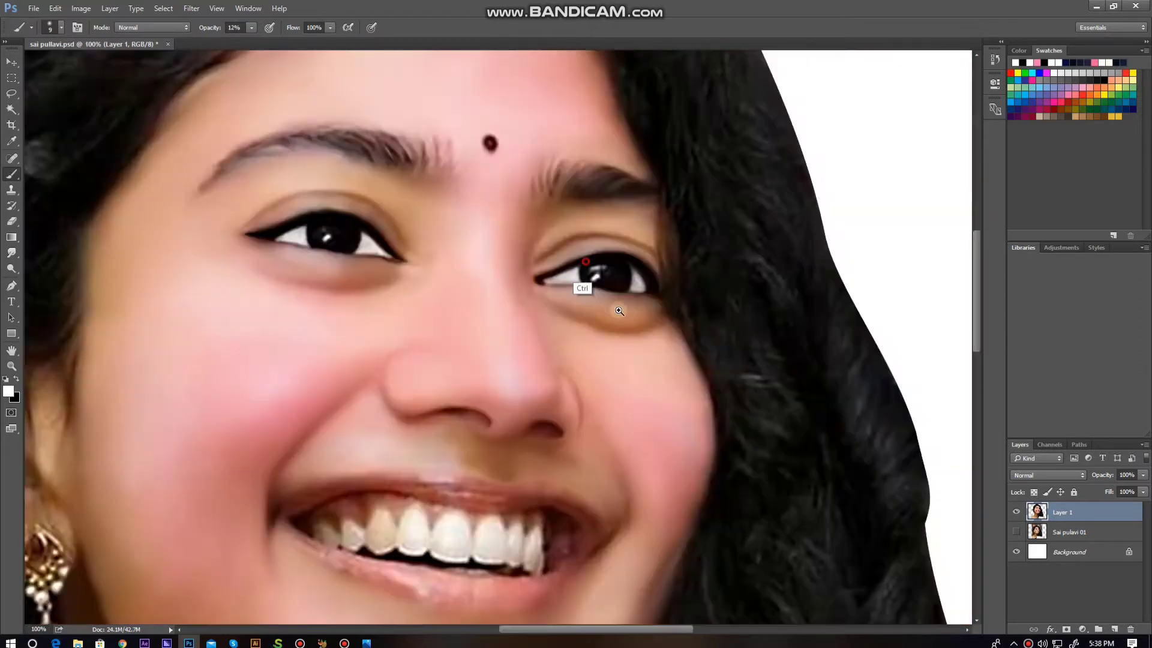
pyautogui.press('x')
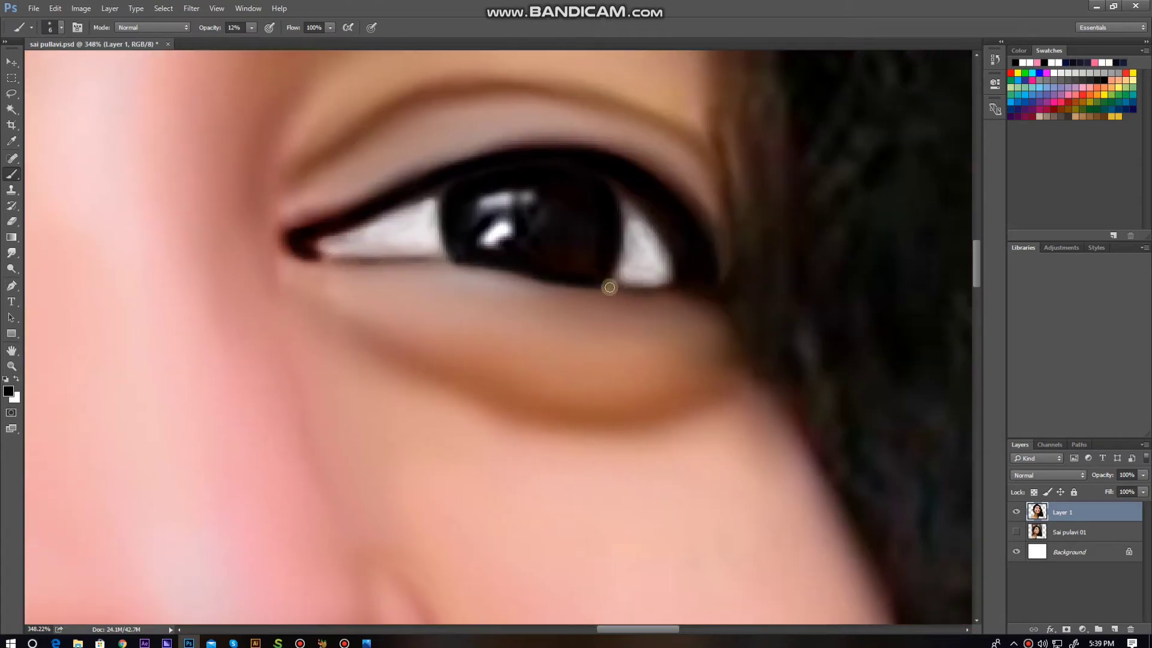
pyautogui.moveTo(606, 288)
pyautogui.mouseDown()
pyautogui.moveTo(299, 287)
pyautogui.moveTo(535, 350)
pyautogui.mouseUp()
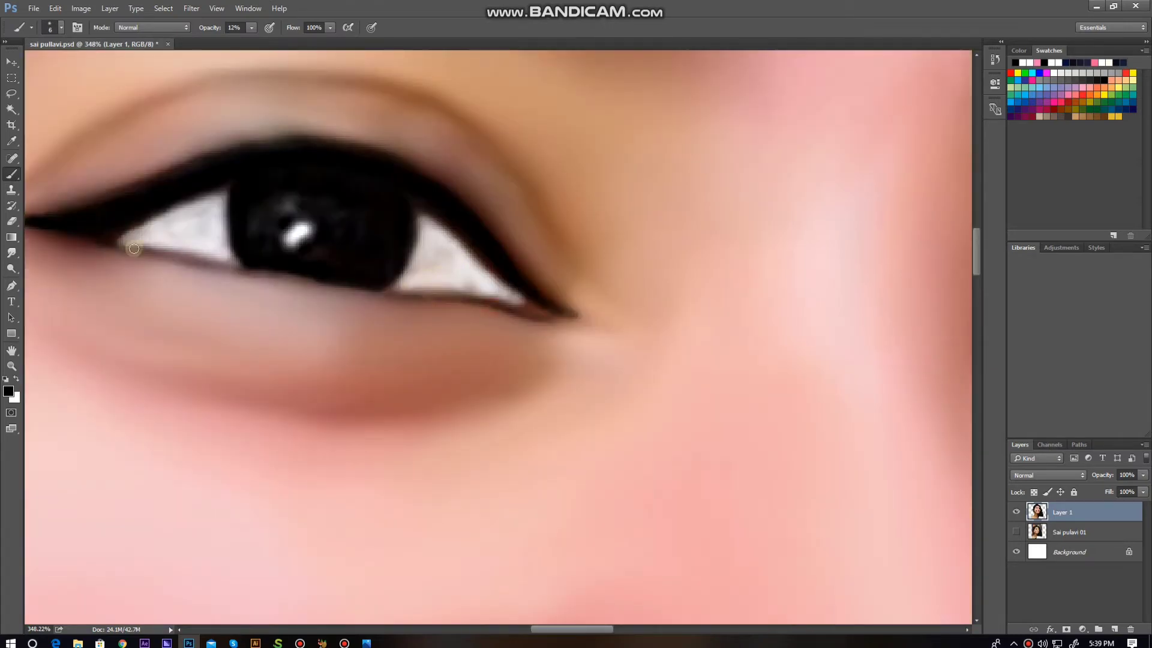
pyautogui.moveTo(134, 248); pyautogui.dragTo(319, 347)
pyautogui.moveTo(480, 295); pyautogui.dragTo(435, 310)
# Choose a brown painting colour in the Color Picker.
pyautogui.click(8, 391)
pyautogui.moveTo(571, 139); pyautogui.dragTo(284, 258)
pyautogui.click(226, 356)
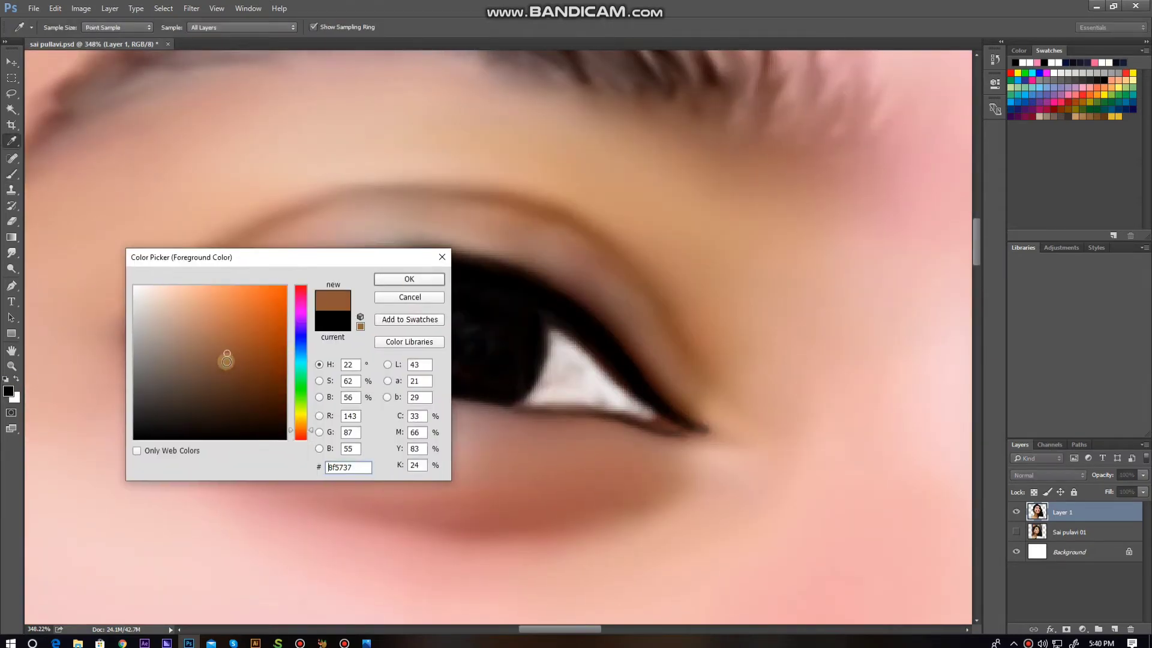
pyautogui.click(394, 277)
pyautogui.moveTo(641, 282); pyautogui.dragTo(515, 156)
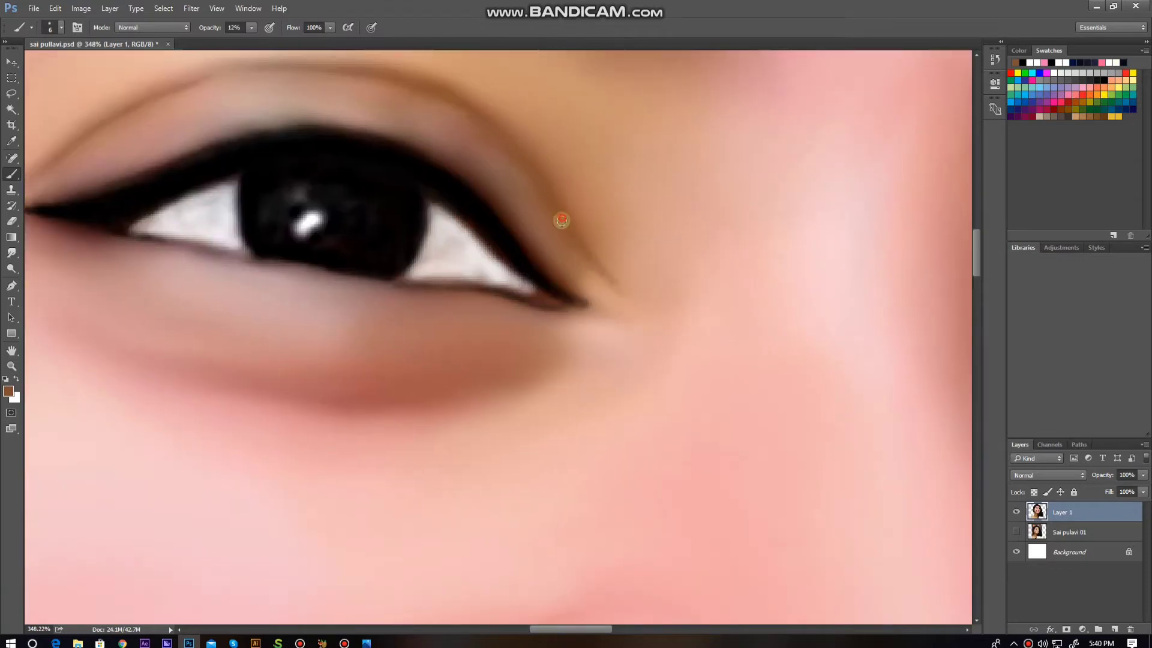
pyautogui.moveTo(562, 221); pyautogui.dragTo(553, 188)
pyautogui.scroll(-3, 792, 387)
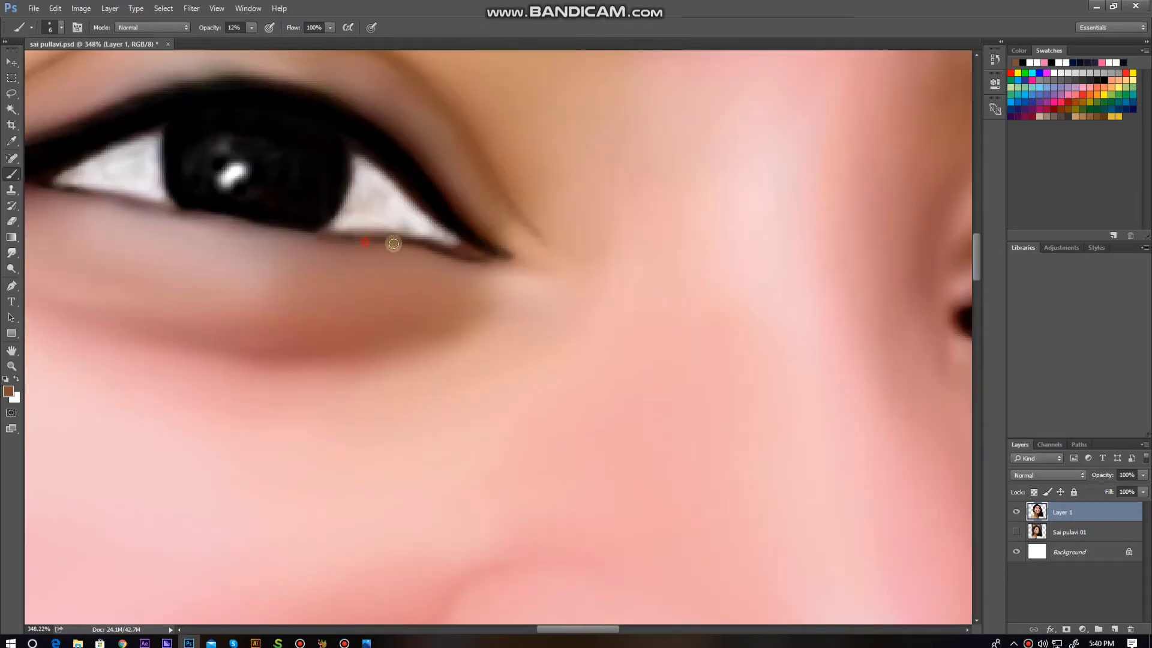
pyautogui.scroll(-3, 540, 300)
# Add a new layer and paint an orange ring and dabs into the iris.
pyautogui.click(1115, 629)
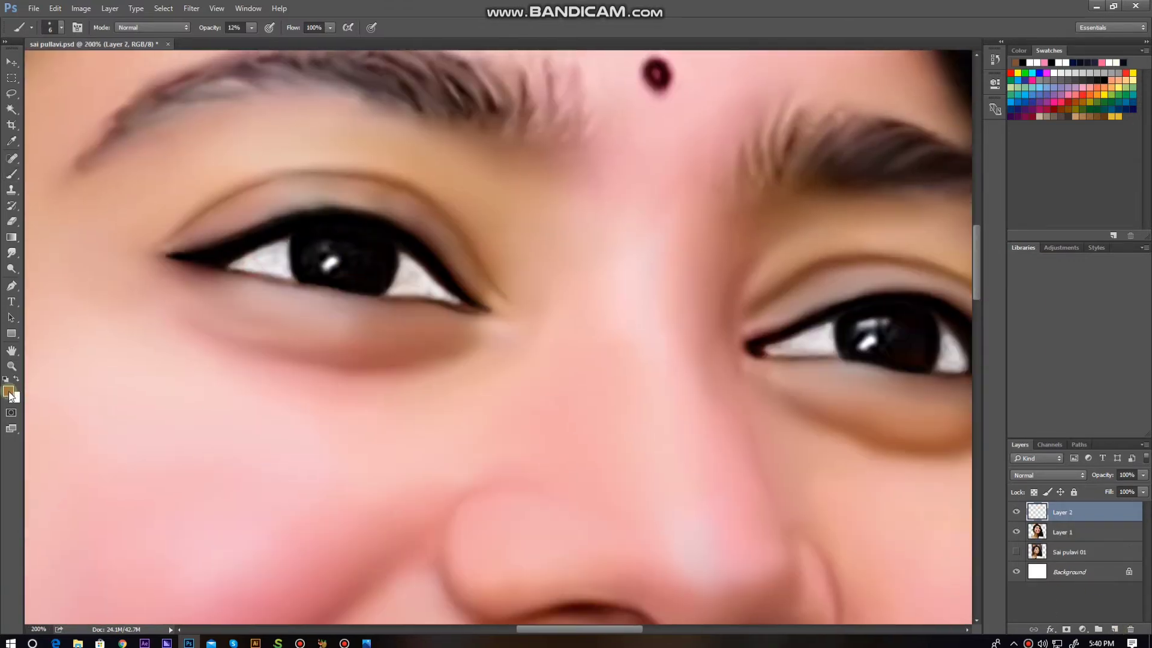
pyautogui.click(9, 391)
pyautogui.click(397, 276)
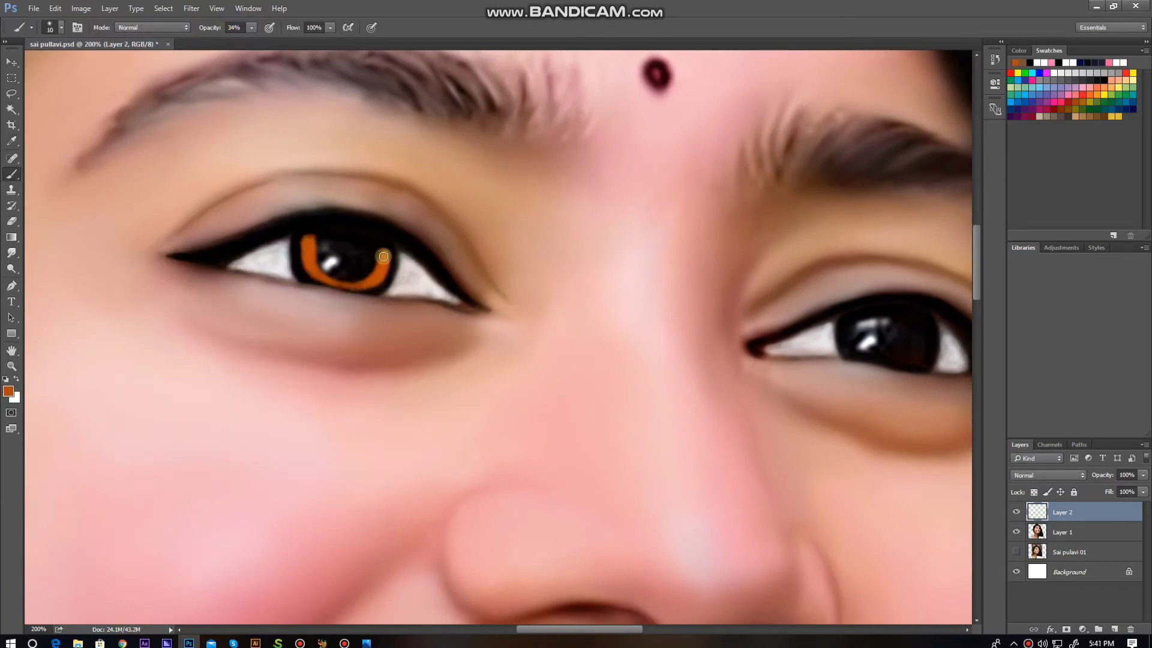
pyautogui.moveTo(849, 334); pyautogui.dragTo(633, 299)
pyautogui.click(633, 300)
pyautogui.moveTo(714, 298)
pyautogui.mouseDown()
pyautogui.moveTo(726, 330)
pyautogui.moveTo(802, 299)
pyautogui.moveTo(712, 222)
pyautogui.mouseUp()
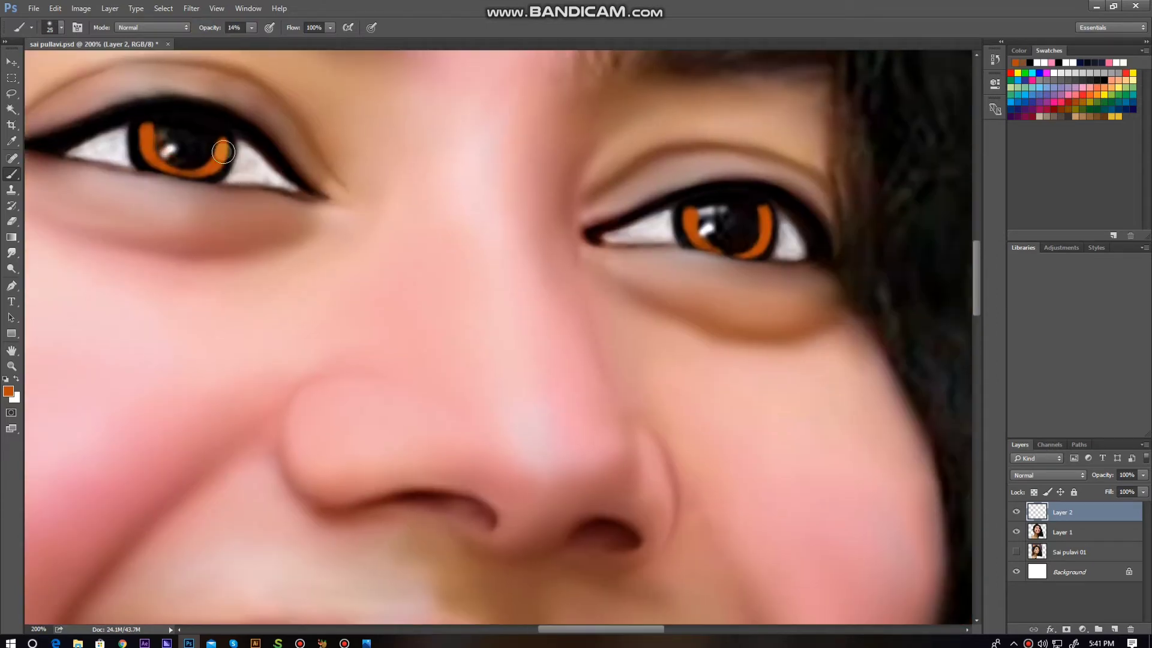
pyautogui.moveTo(480, 247)
pyautogui.mouseDown()
pyautogui.moveTo(636, 357)
pyautogui.moveTo(492, 263)
pyautogui.mouseUp()
# Keep the iris paint at 100% opacity and shrink the brush for fine radial streaks.
pyautogui.press('6')
pyautogui.press('7')
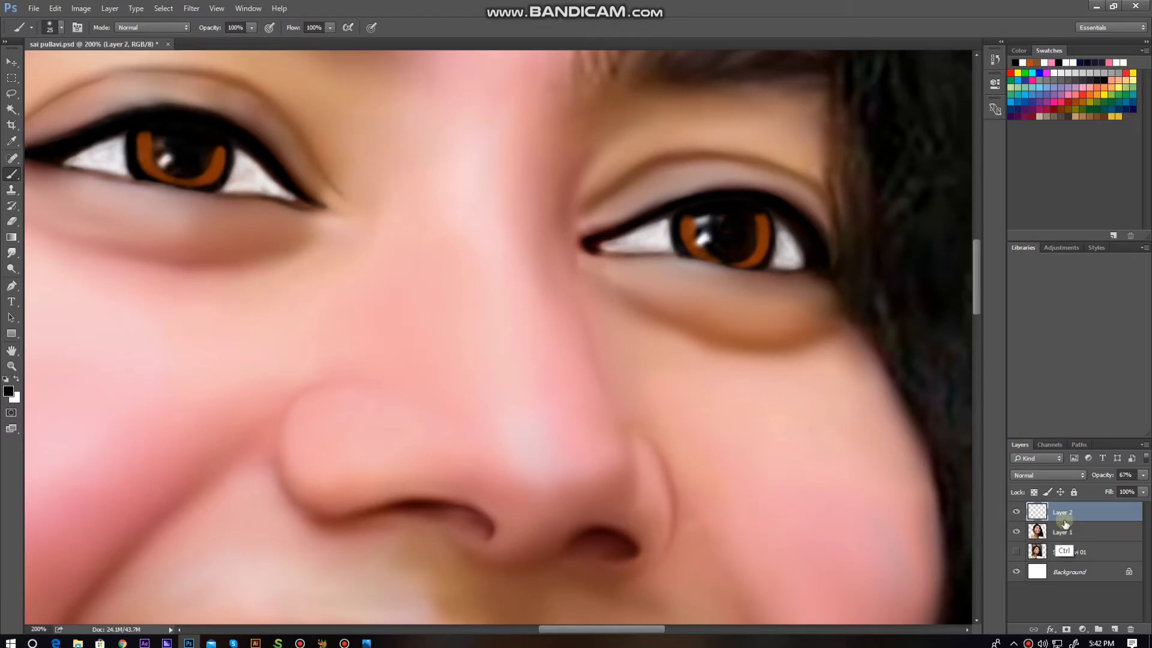
pyautogui.hotkey('ctrl', 'z')
pyautogui.press('[')
pyautogui.moveTo(267, 180); pyautogui.dragTo(450, 226)
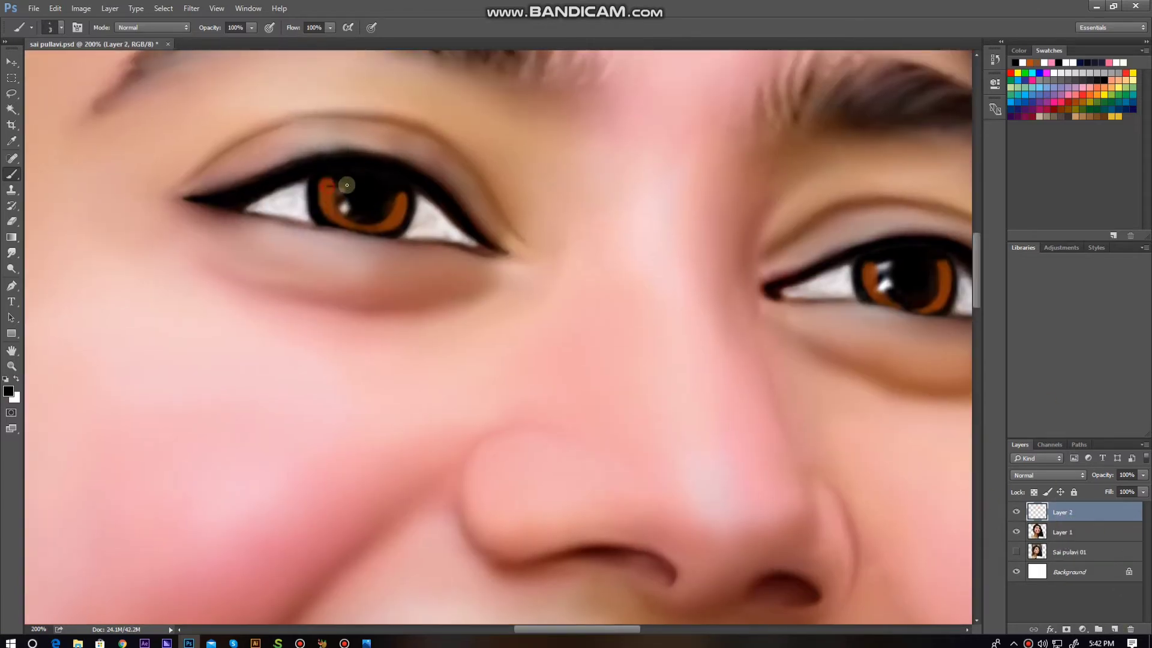
pyautogui.press('[')
pyautogui.press('[')
pyautogui.moveTo(880, 284)
pyautogui.mouseDown()
pyautogui.moveTo(579, 277)
pyautogui.moveTo(796, 273)
pyautogui.moveTo(501, 260)
pyautogui.mouseUp()
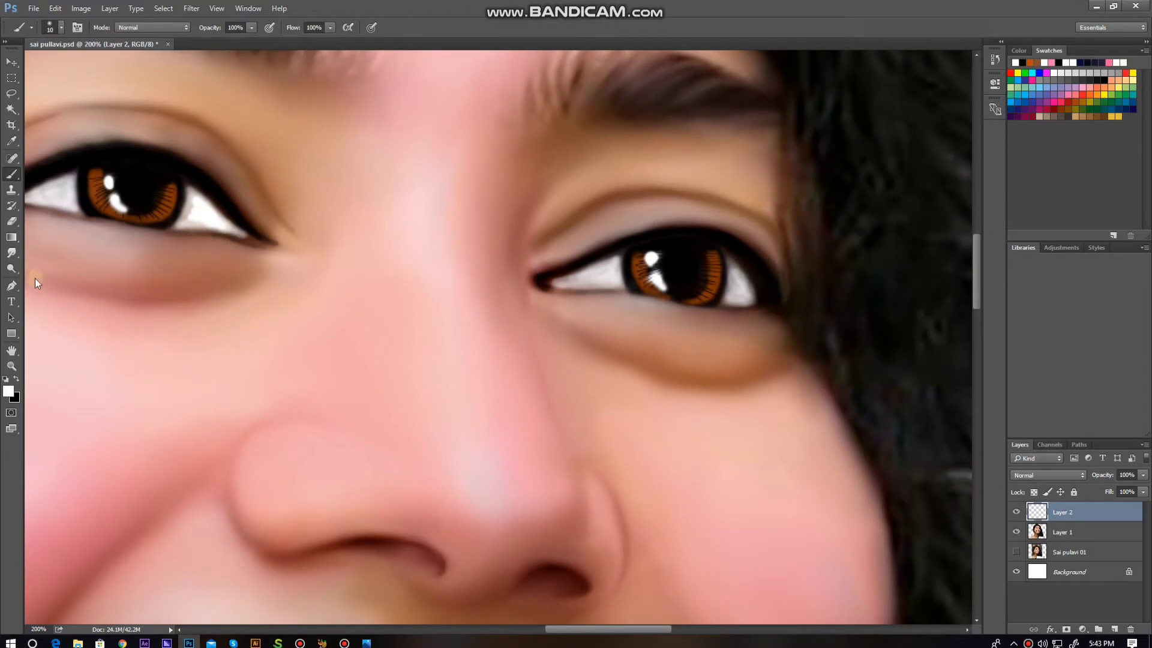
pyautogui.moveTo(35, 278); pyautogui.dragTo(147, 498)
# Paint fine dark brown hair strokes along the first eyebrow.
pyautogui.click(8, 391)
pyautogui.click(401, 277)
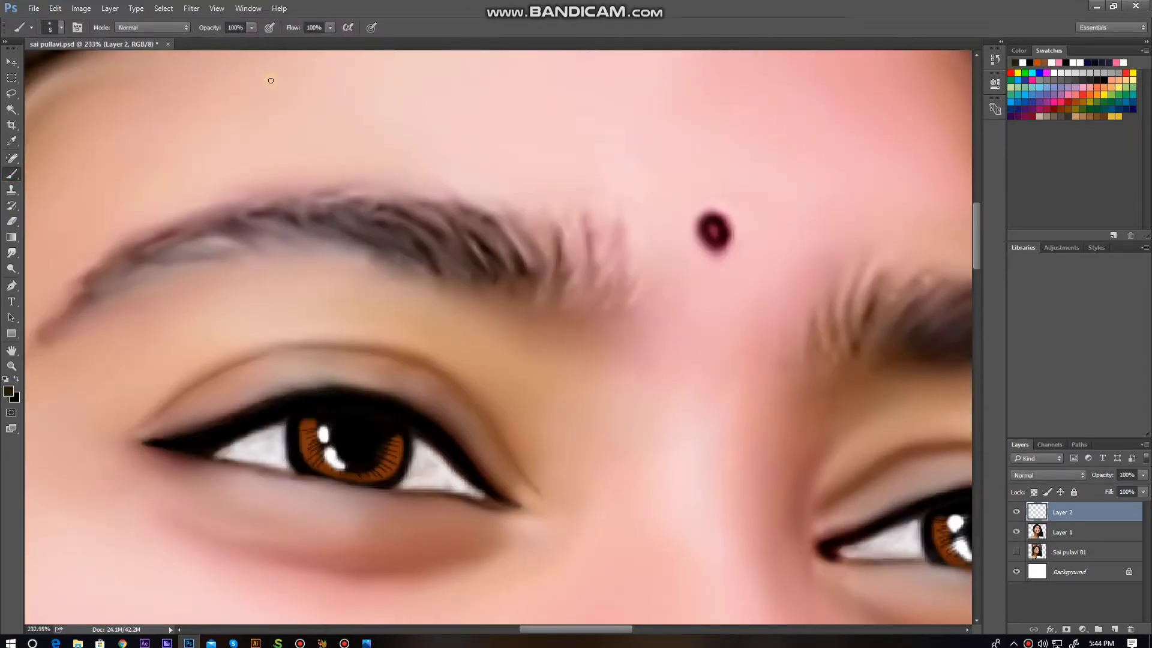
pyautogui.moveTo(222, 219); pyautogui.dragTo(141, 247)
pyautogui.moveTo(528, 246); pyautogui.dragTo(549, 300)
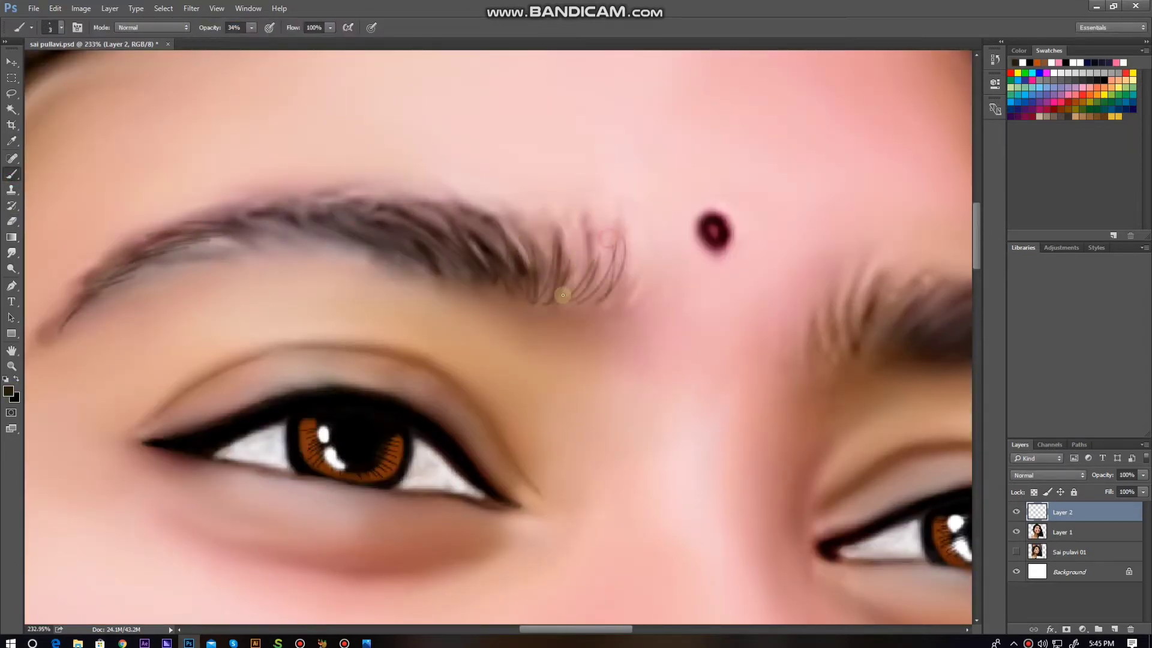
pyautogui.moveTo(558, 225); pyautogui.dragTo(585, 300)
pyautogui.moveTo(444, 207); pyautogui.dragTo(498, 246)
pyautogui.moveTo(342, 216); pyautogui.dragTo(405, 201)
pyautogui.moveTo(277, 199)
pyautogui.mouseDown()
pyautogui.moveTo(430, 211)
pyautogui.moveTo(195, 349)
pyautogui.moveTo(476, 231)
pyautogui.mouseUp()
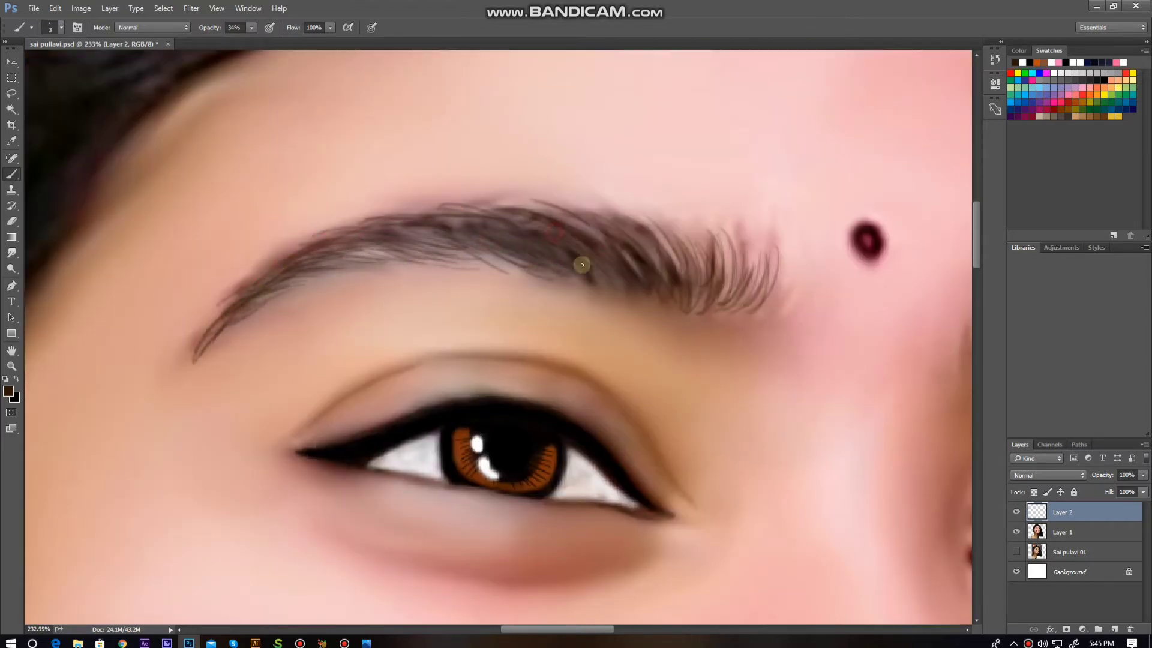
pyautogui.moveTo(406, 237)
pyautogui.mouseDown()
pyautogui.moveTo(217, 337)
pyautogui.moveTo(236, 299)
pyautogui.moveTo(499, 224)
pyautogui.mouseUp()
# Extend the hair strokes and paint hairs along the other eyebrow.
pyautogui.moveTo(957, 296)
pyautogui.mouseDown()
pyautogui.moveTo(470, 254)
pyautogui.moveTo(510, 314)
pyautogui.moveTo(658, 250)
pyautogui.mouseUp()
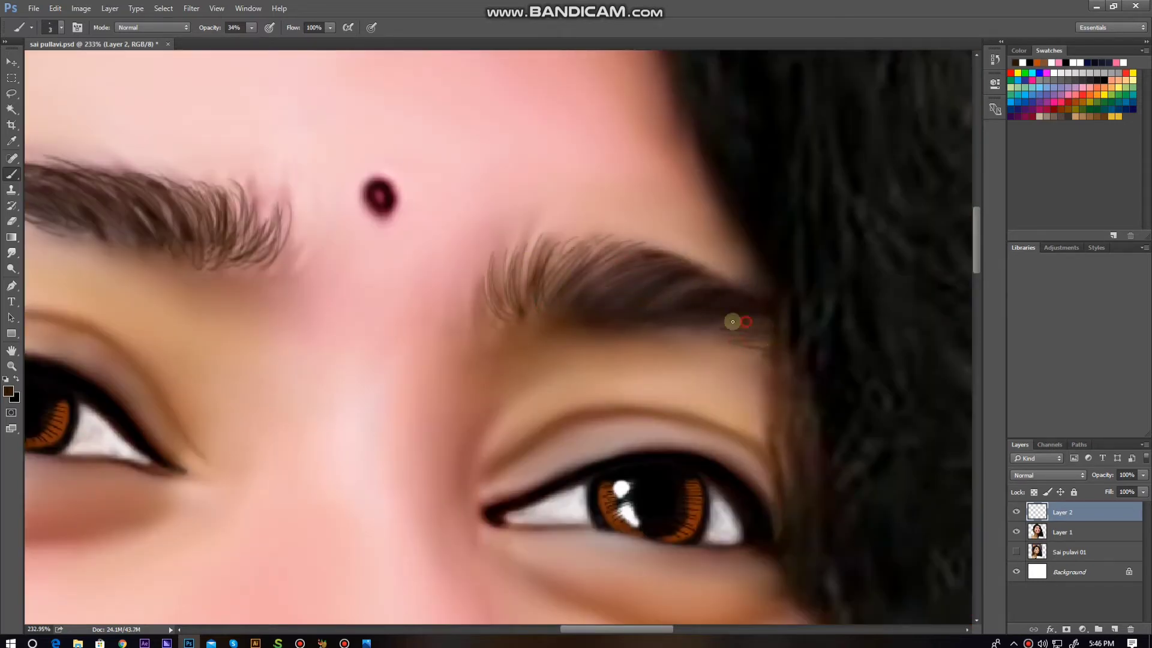
pyautogui.moveTo(733, 321); pyautogui.dragTo(530, 314)
pyautogui.moveTo(636, 293); pyautogui.dragTo(819, 297)
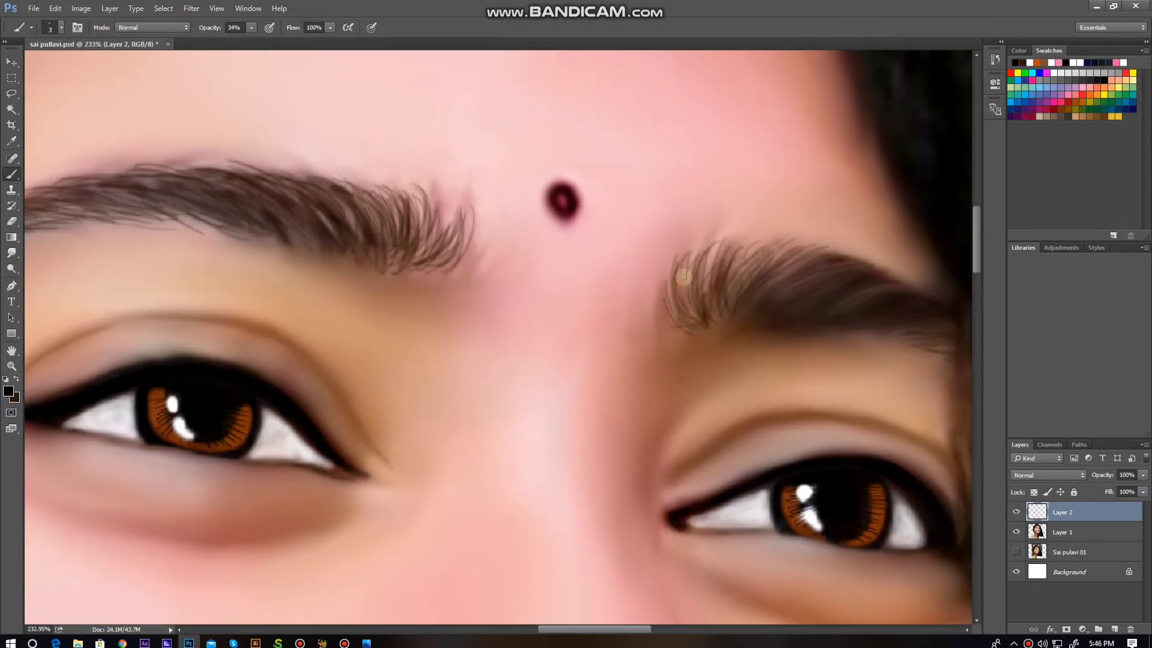
pyautogui.moveTo(457, 245); pyautogui.dragTo(658, 296)
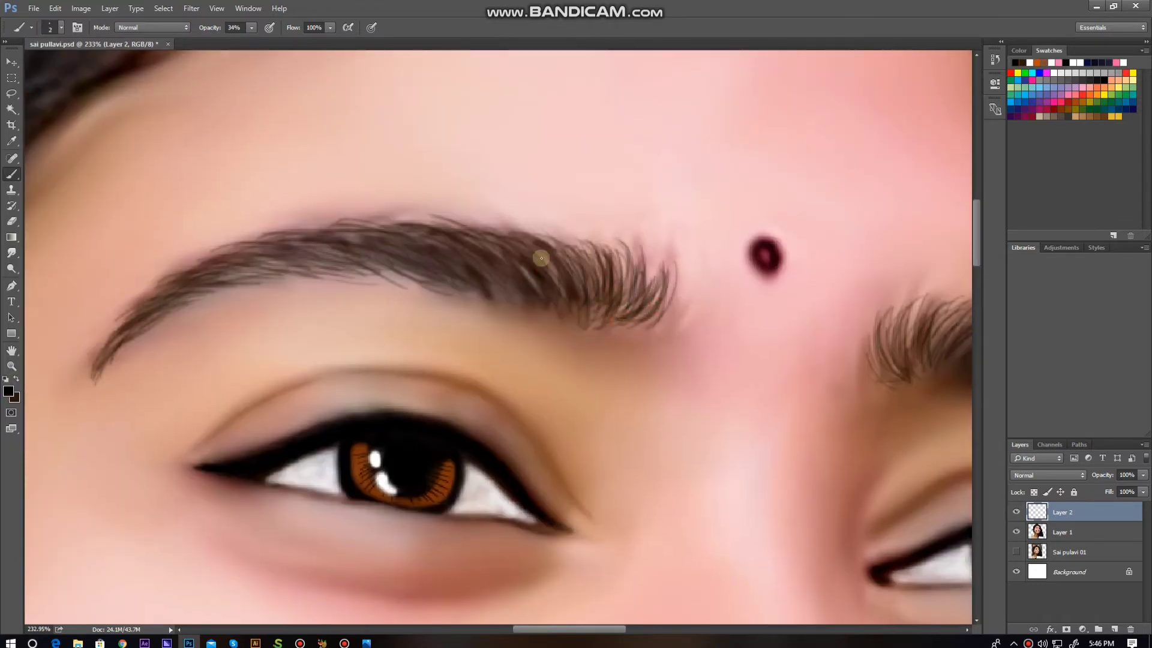
pyautogui.moveTo(363, 229)
pyautogui.mouseDown()
pyautogui.moveTo(528, 265)
pyautogui.moveTo(403, 296)
pyautogui.mouseUp()
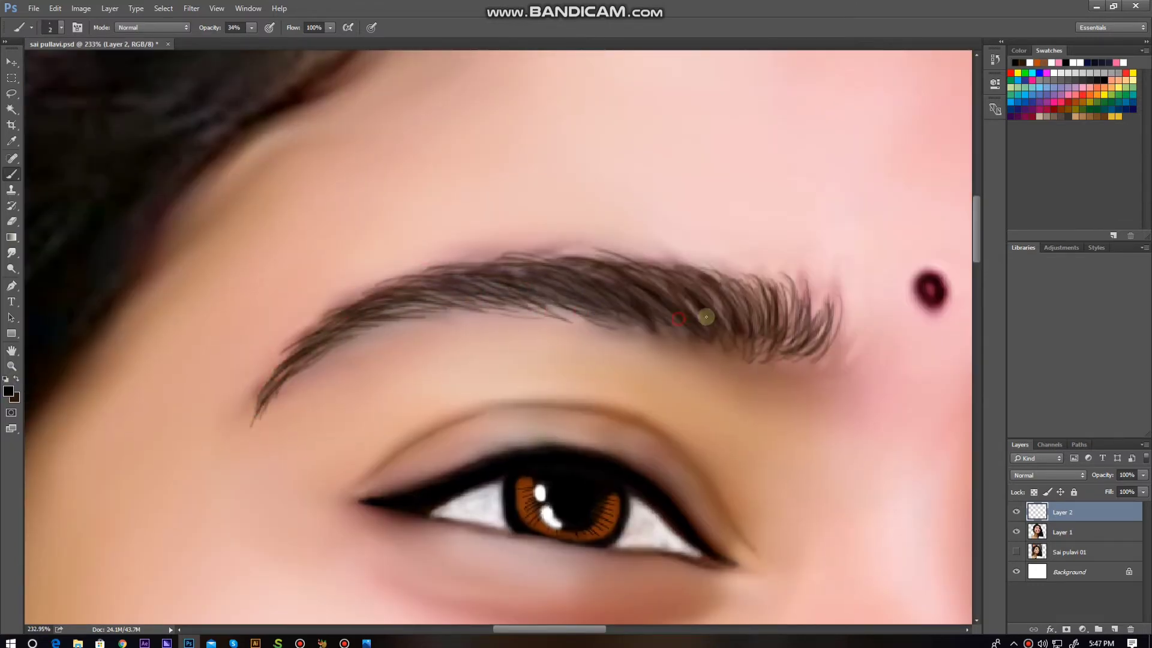
pyautogui.moveTo(789, 344); pyautogui.dragTo(651, 292)
pyautogui.moveTo(928, 343); pyautogui.dragTo(585, 299)
pyautogui.scroll(-5, 584, 299)
pyautogui.scroll(3, 644, 268)
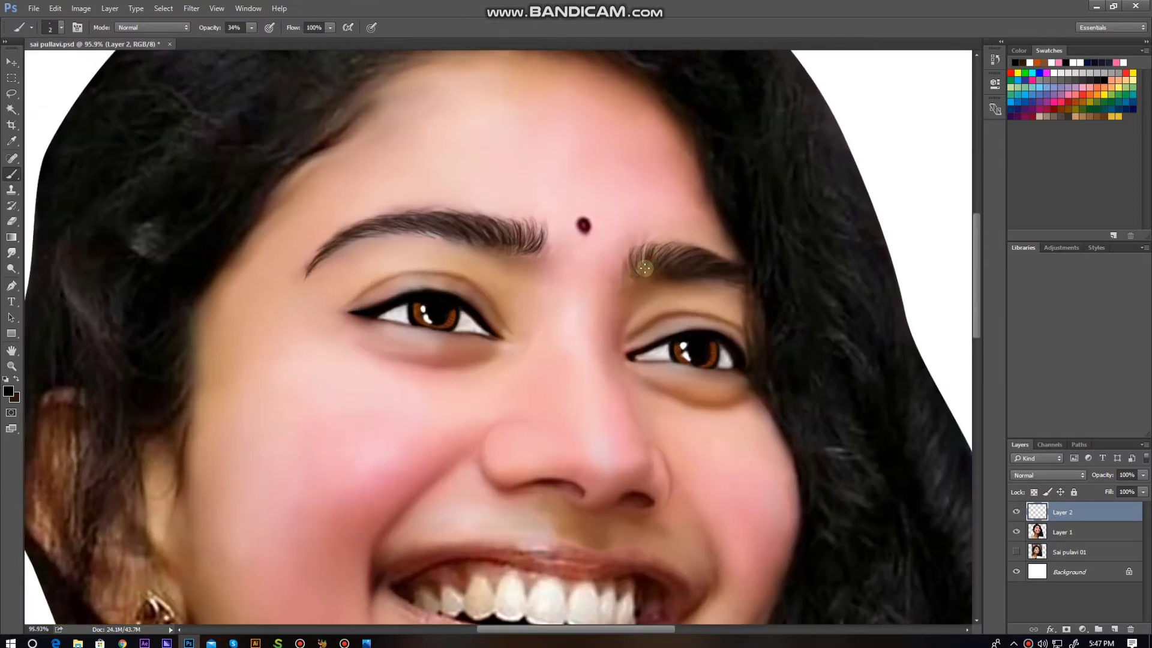
# Set the eyebrow paint layer's opacity to 88%.
pyautogui.moveTo(1097, 477); pyautogui.dragTo(1097, 476)
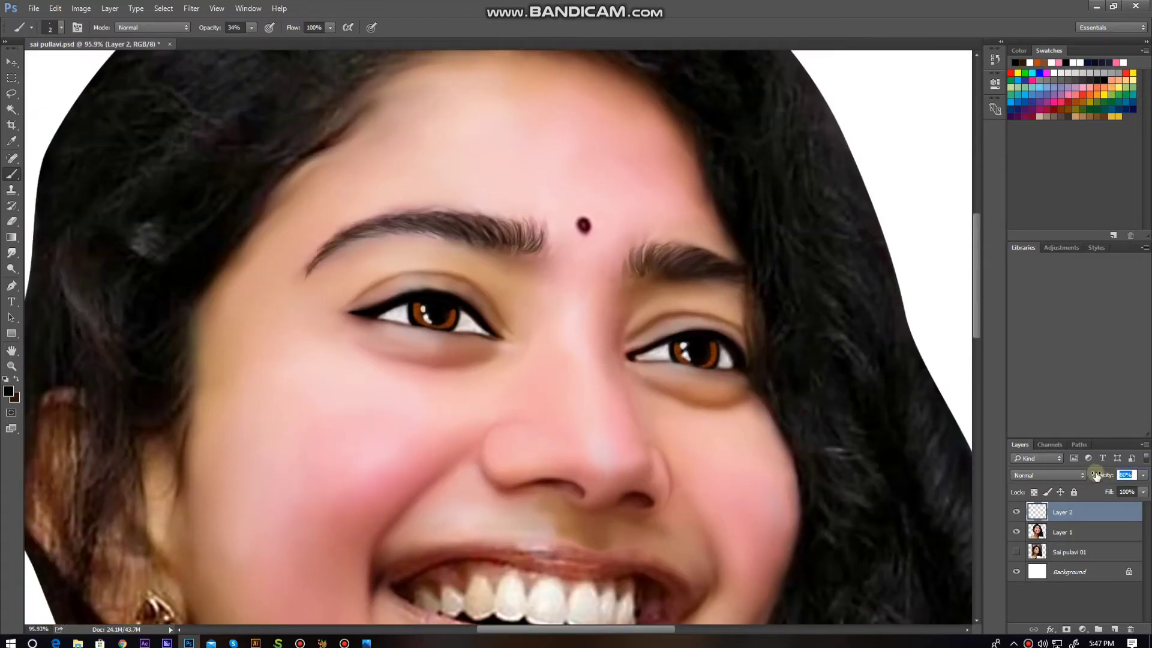
pyautogui.write('88')
pyautogui.scroll(-1, 526, 248)
pyautogui.scroll(3, 650, 258)
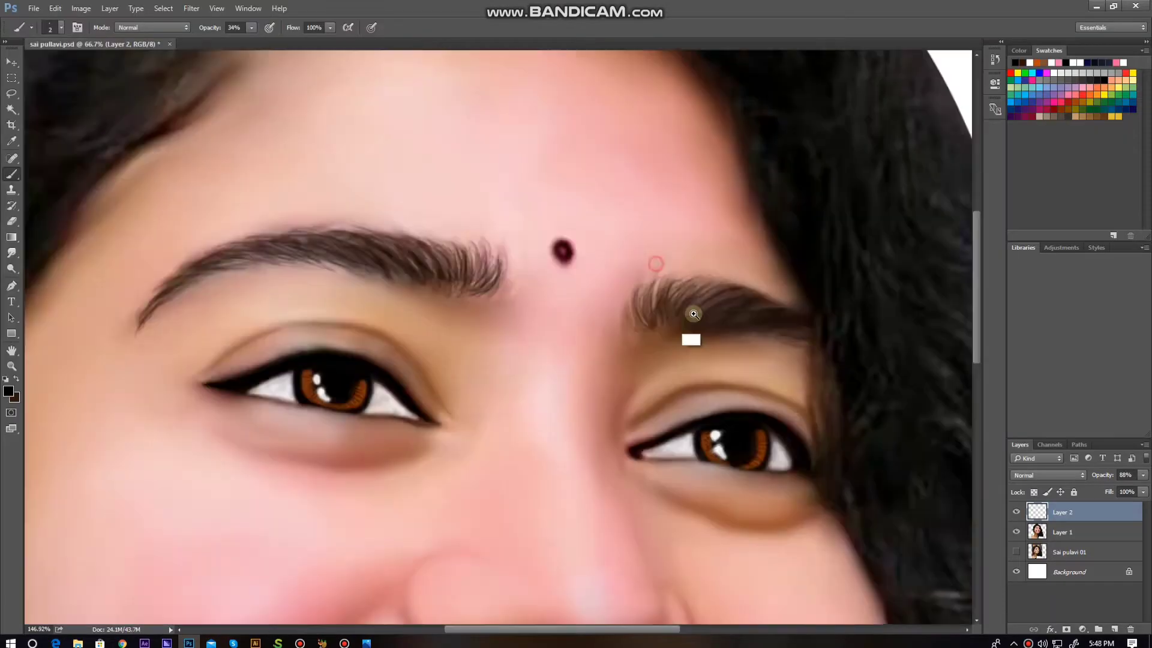
pyautogui.scroll(2, 688, 313)
pyautogui.scroll(-4, 179, 267)
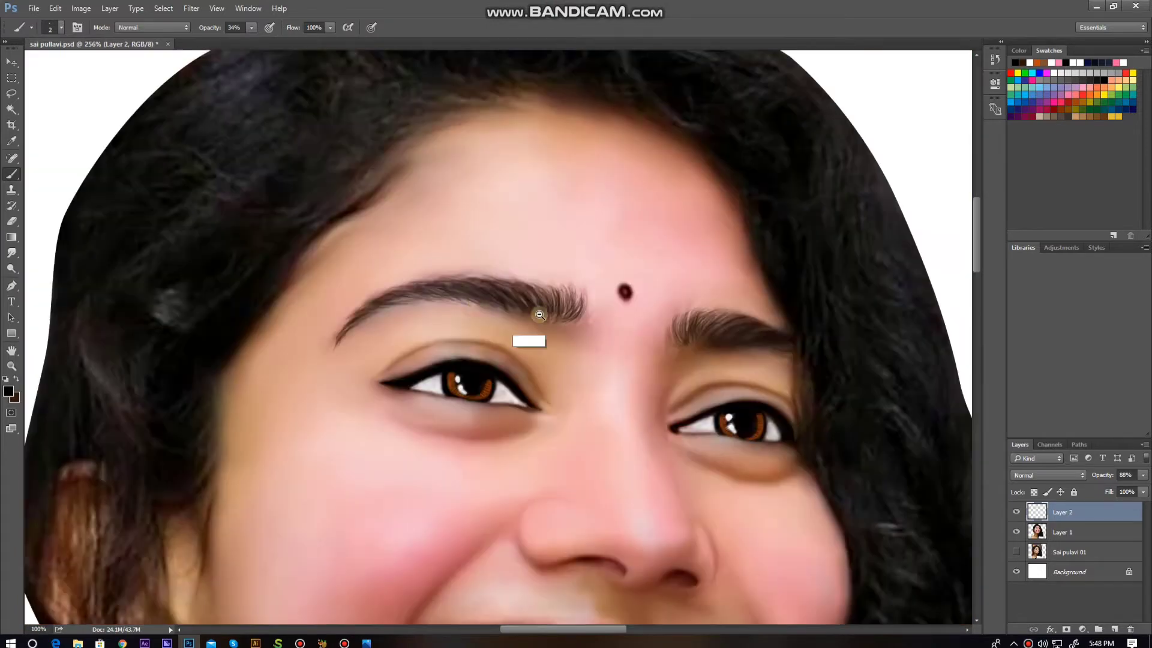
pyautogui.scroll(5, 622, 348)
# Choose a dark red painting colour for the bindi.
pyautogui.click(8, 391)
pyautogui.click(394, 278)
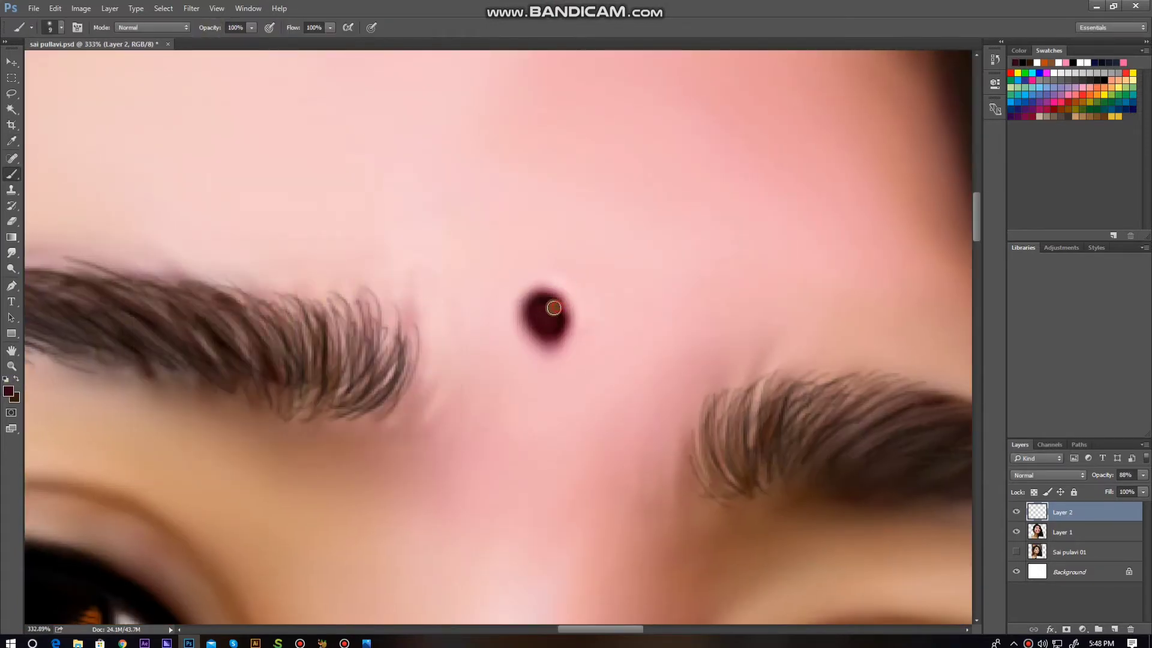
pyautogui.scroll(-4, 549, 316)
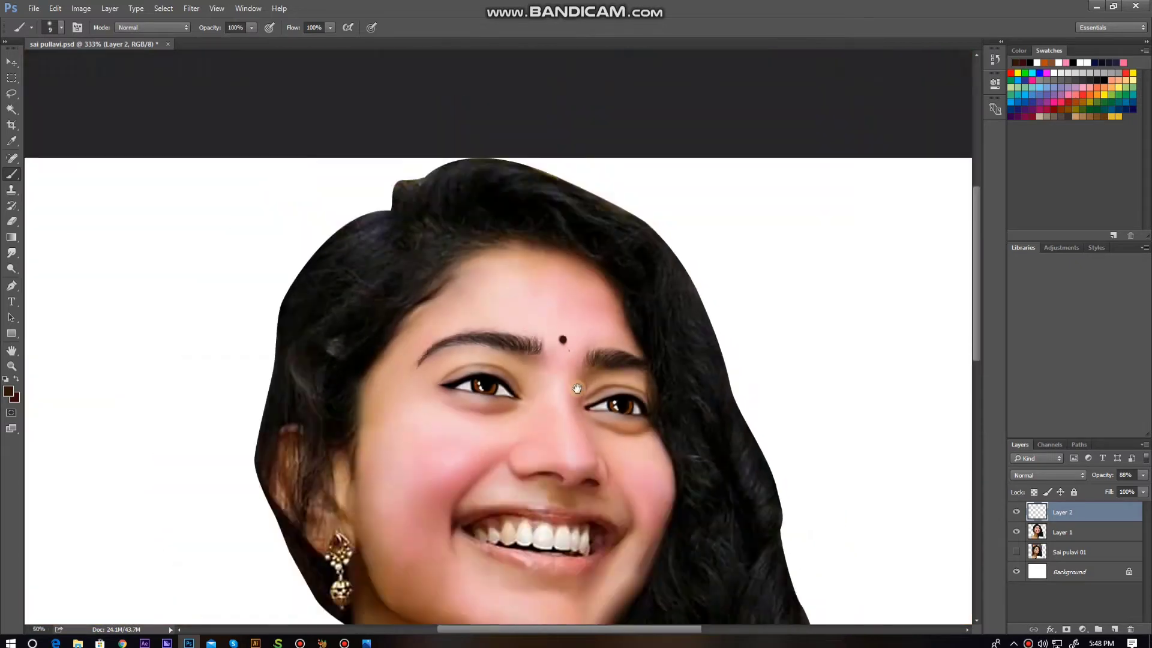
pyautogui.scroll(3, 530, 522)
# On Layer 1, smudge the upper lip, gum line, lower-lip highlight and right mouth corner.
pyautogui.click(1079, 532)
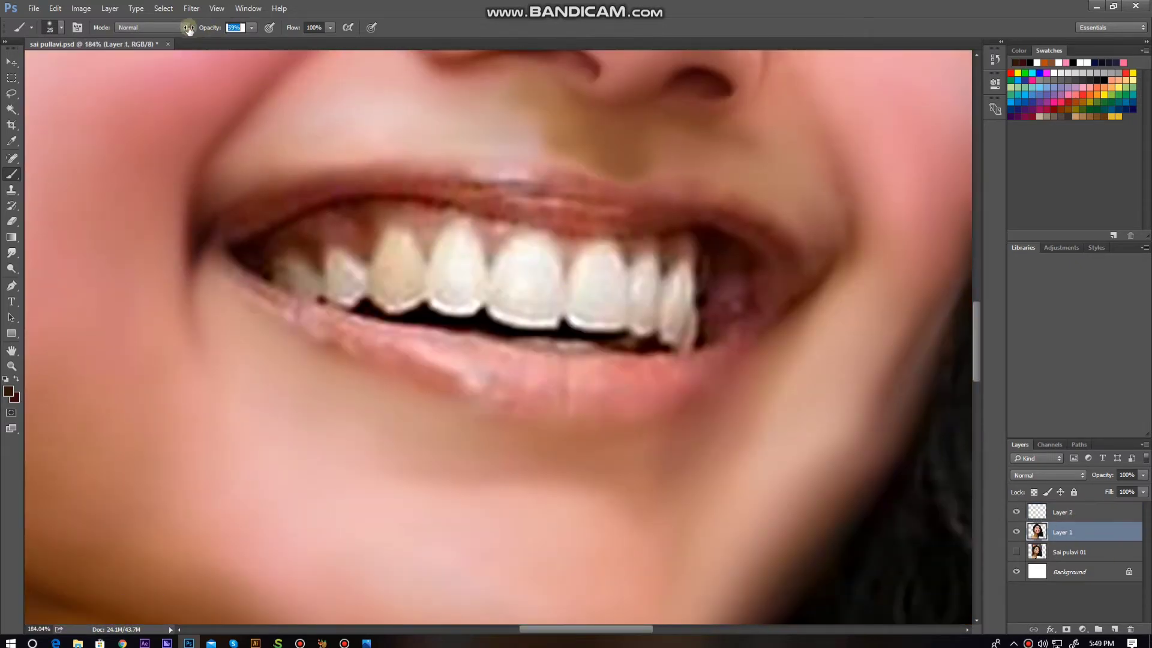
pyautogui.press('r')
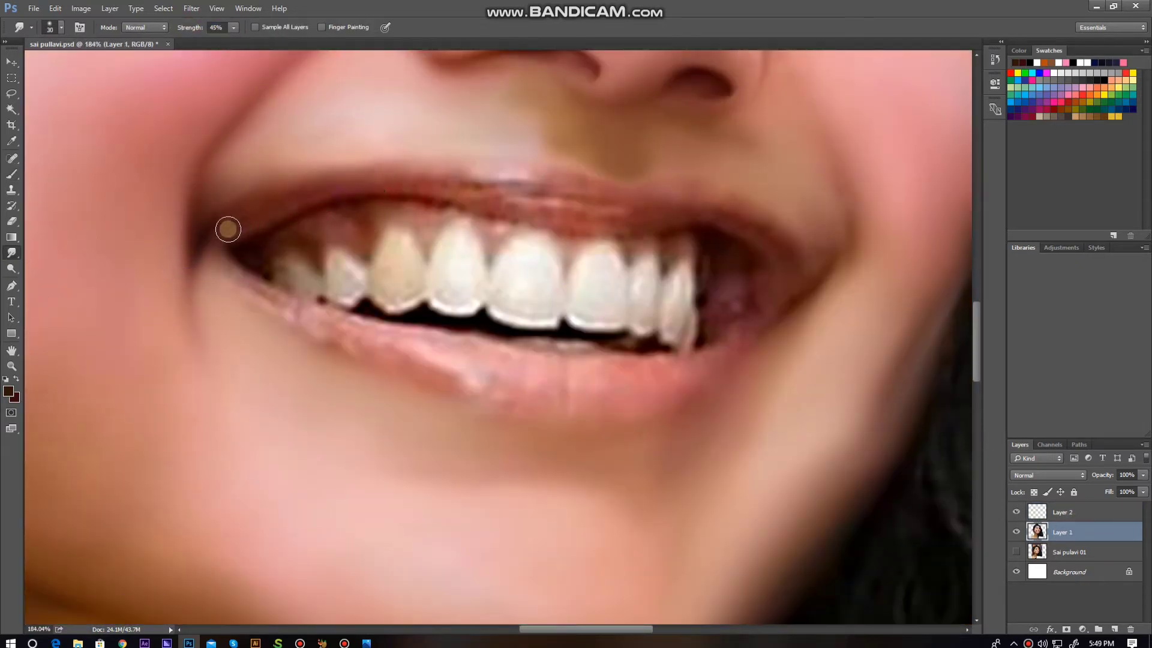
pyautogui.moveTo(228, 230)
pyautogui.mouseDown()
pyautogui.moveTo(456, 198)
pyautogui.moveTo(630, 195)
pyautogui.moveTo(767, 233)
pyautogui.moveTo(529, 207)
pyautogui.mouseUp()
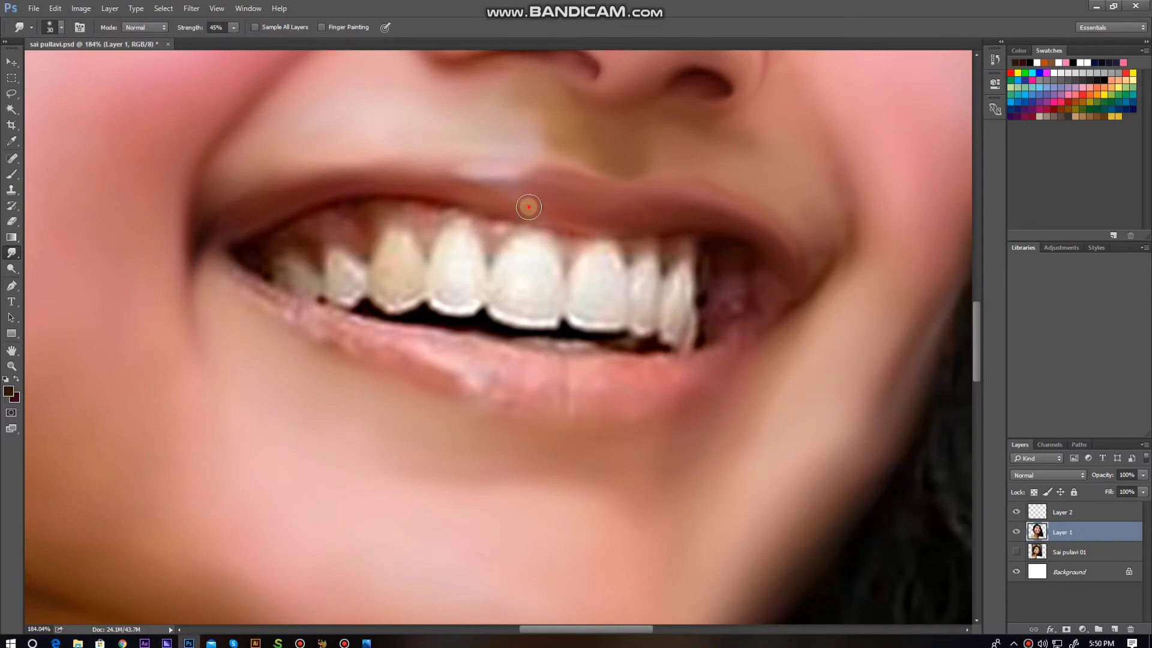
pyautogui.moveTo(340, 342); pyautogui.dragTo(512, 383)
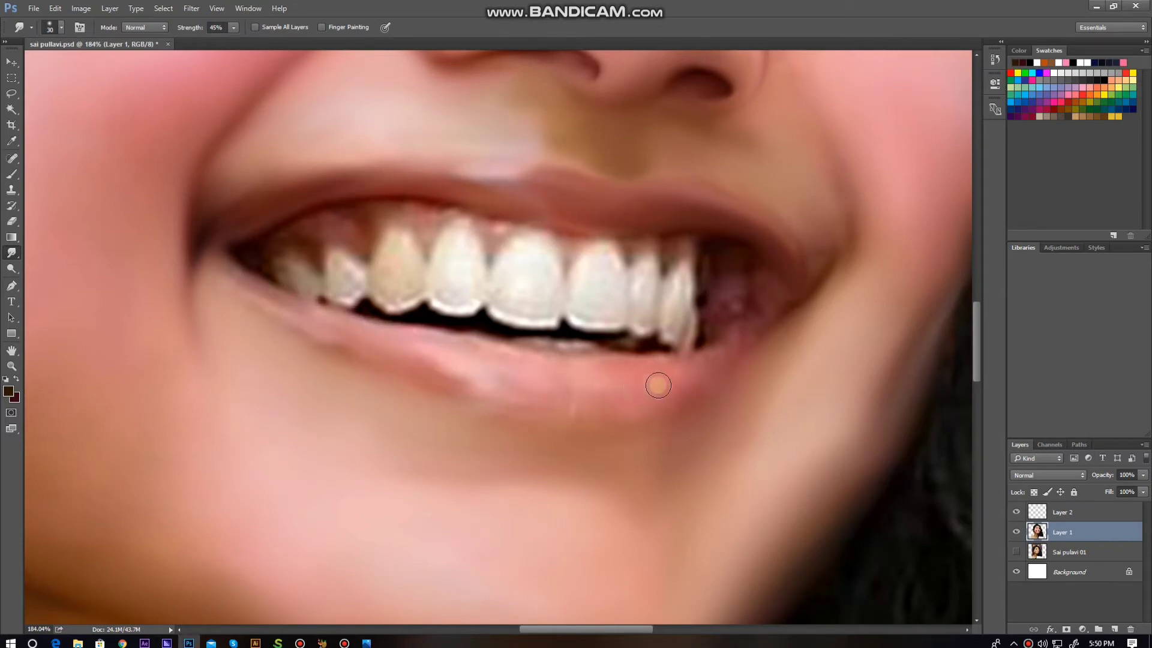
pyautogui.moveTo(682, 386)
pyautogui.mouseDown()
pyautogui.moveTo(743, 272)
pyautogui.moveTo(756, 335)
pyautogui.moveTo(648, 412)
pyautogui.moveTo(310, 334)
pyautogui.moveTo(486, 394)
pyautogui.mouseUp()
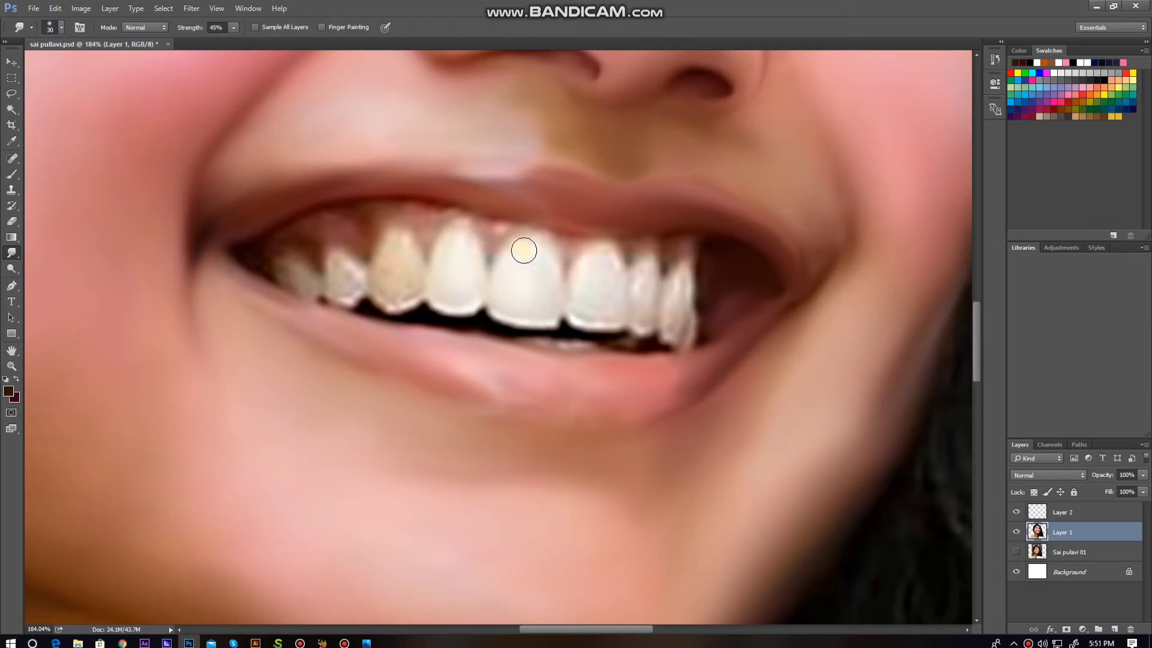
# Smooth and brighten the right-side teeth with the Smudge tool.
pyautogui.moveTo(646, 269); pyautogui.dragTo(681, 327)
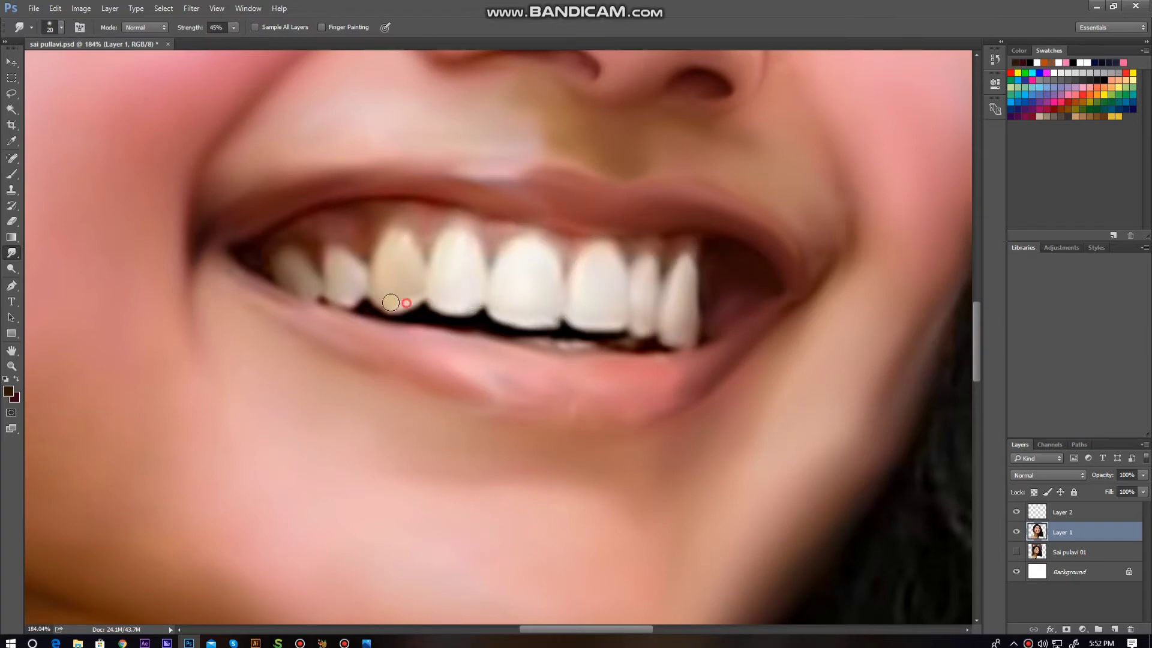
pyautogui.scroll(-1, 470, 322)
pyautogui.hscroll(1, 471, 322)
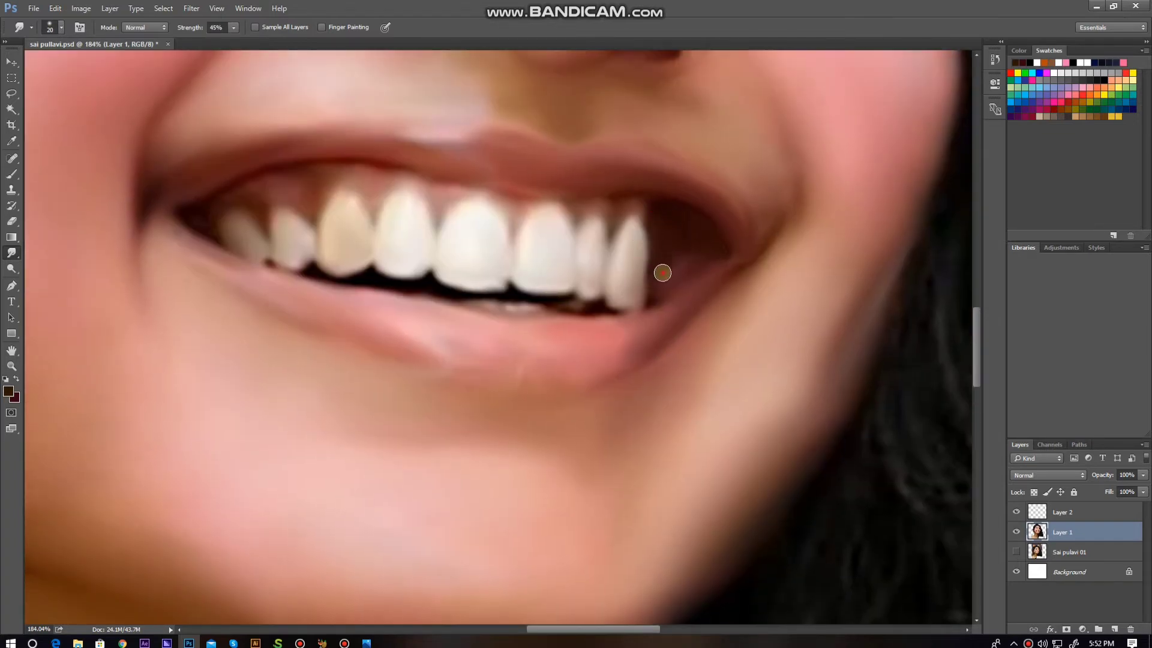
pyautogui.scroll(-2, 618, 250)
pyautogui.scroll(1, 667, 298)
pyautogui.press('p')
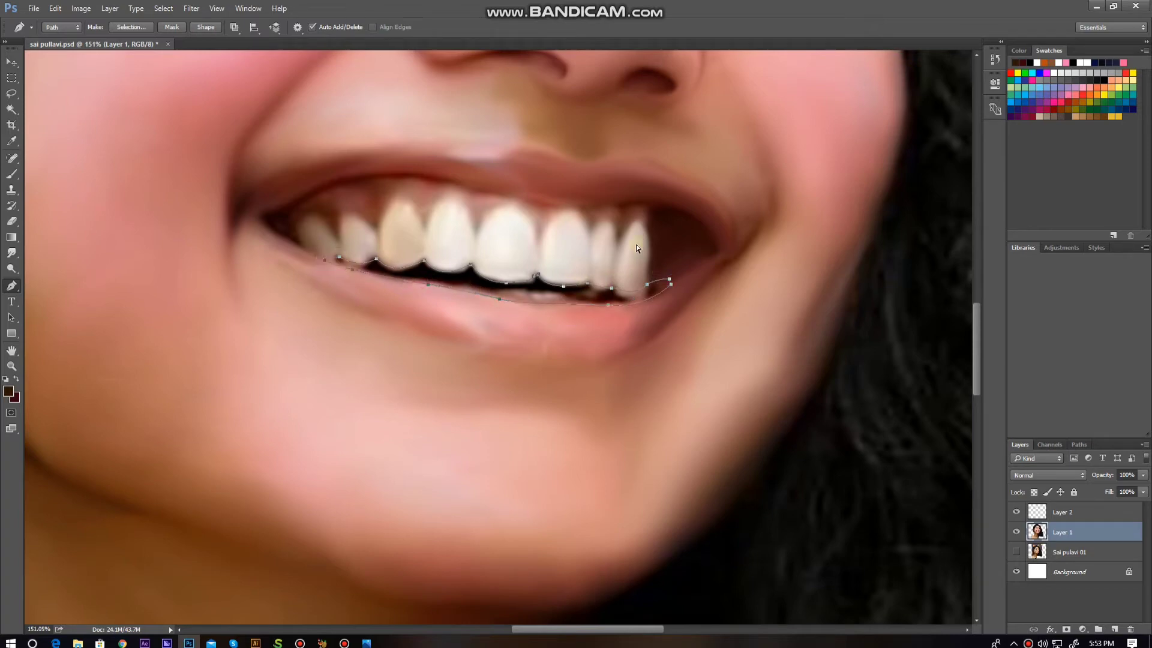
# Smudge and reshape the dark gap under the lower teeth, then deselect.
pyautogui.press('r')
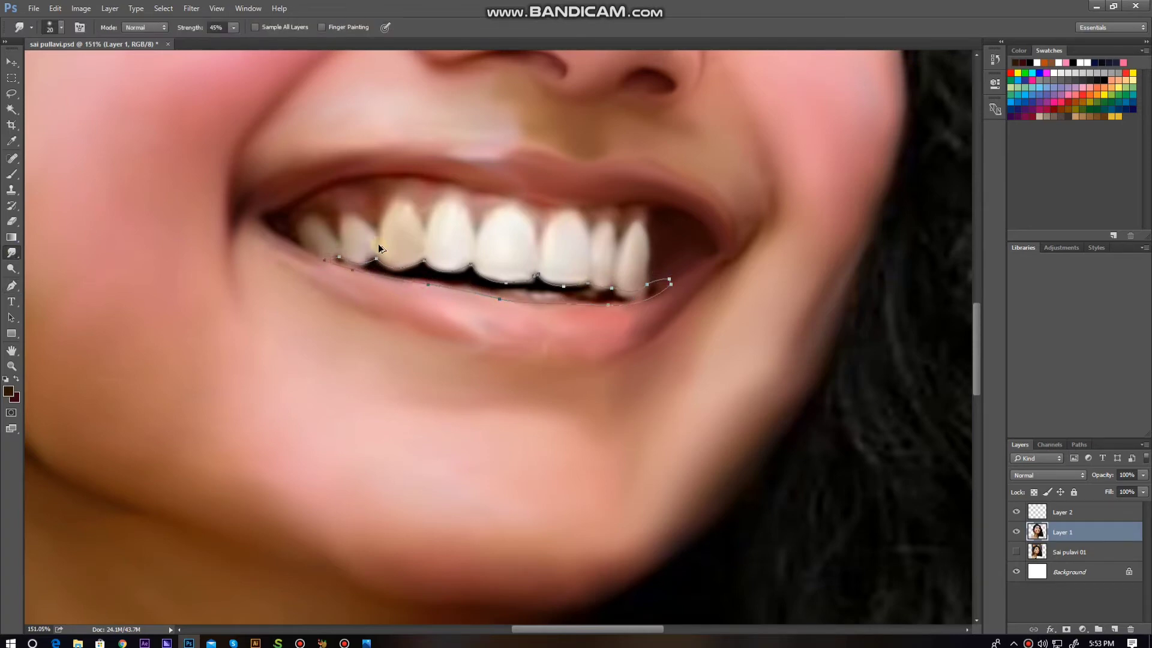
pyautogui.press('p')
pyautogui.press('r')
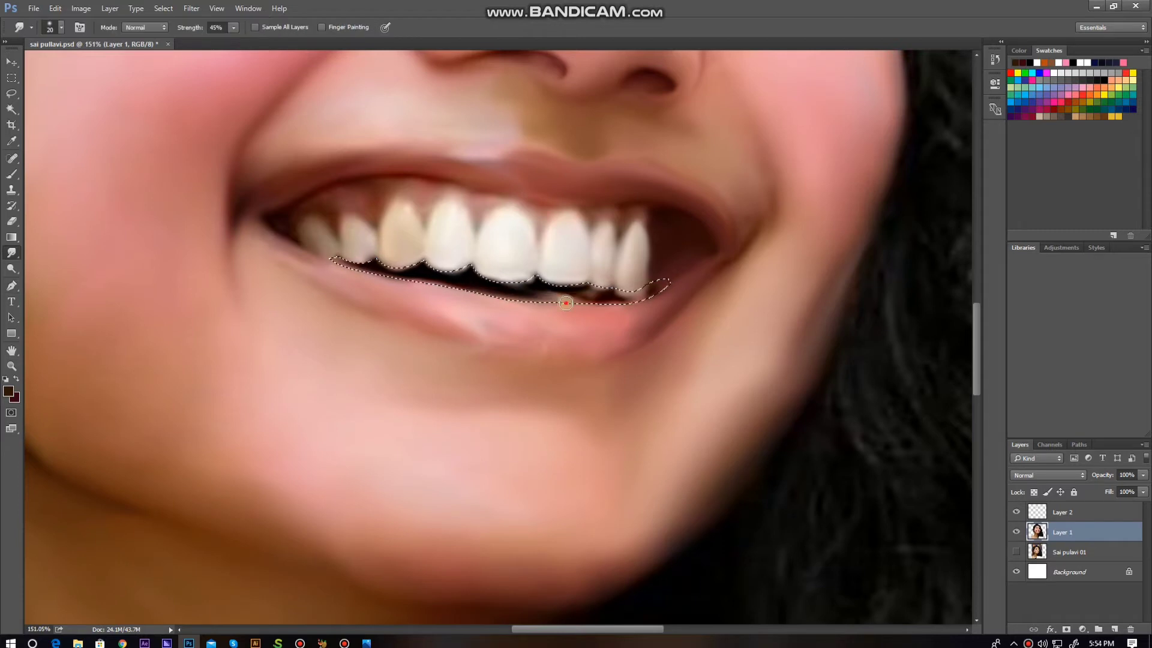
pyautogui.moveTo(426, 272)
pyautogui.mouseDown()
pyautogui.moveTo(655, 283)
pyautogui.moveTo(489, 291)
pyautogui.moveTo(658, 282)
pyautogui.moveTo(537, 283)
pyautogui.mouseUp()
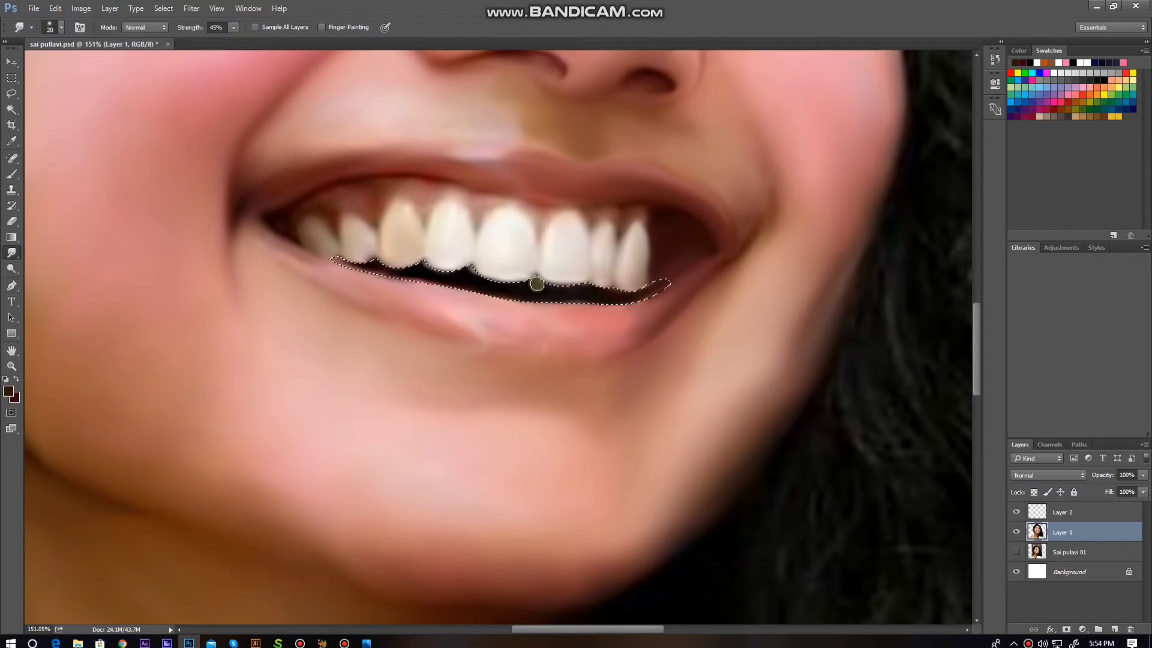
pyautogui.moveTo(378, 252); pyautogui.dragTo(342, 261)
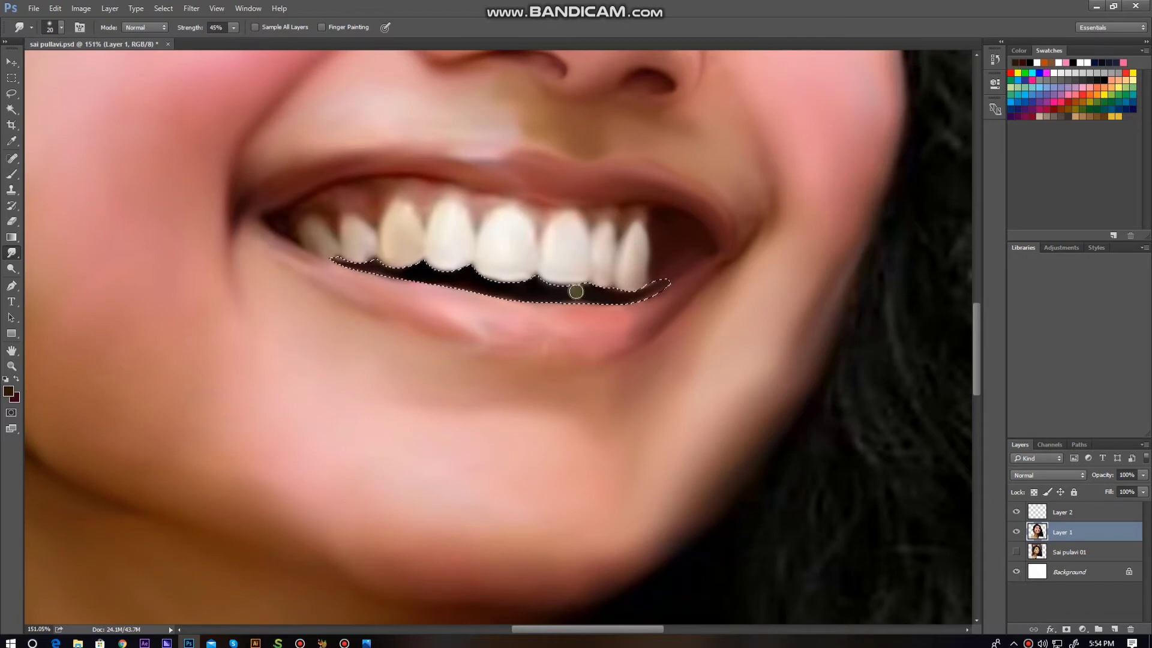
pyautogui.hotkey('ctrl', 'd')
# Trace a path along the lower teeth edge, turn it into a selection and smudge inside it.
pyautogui.press('p')
pyautogui.scroll(5, 320, 329)
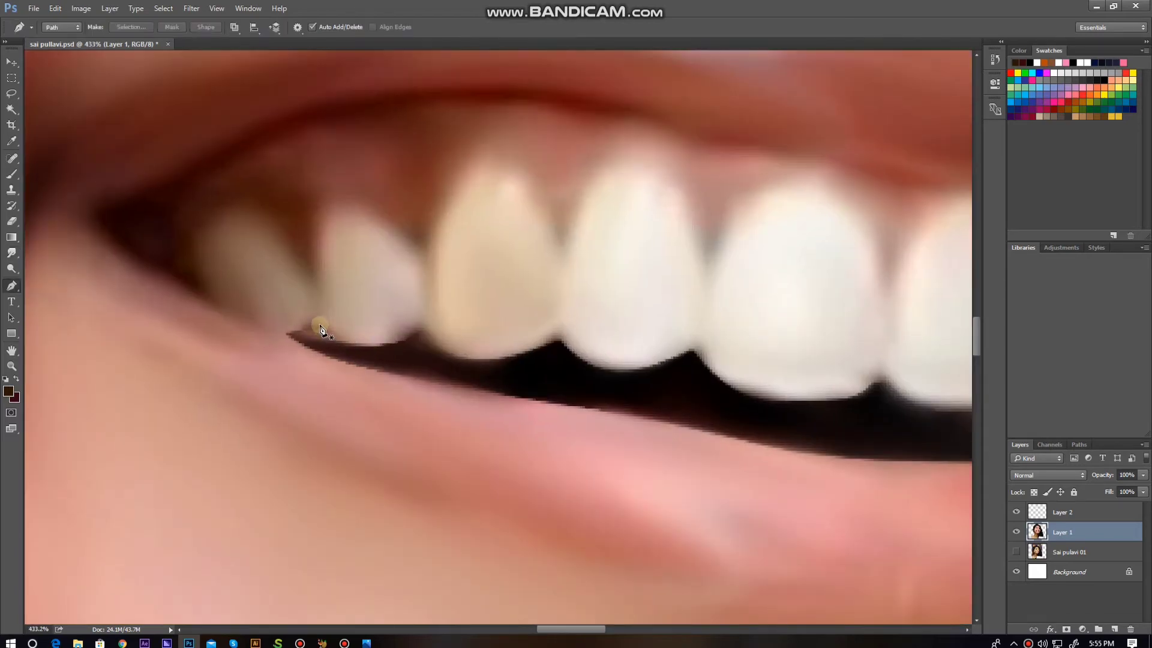
pyautogui.click(320, 327)
pyautogui.moveTo(351, 347)
pyautogui.mouseDown()
pyautogui.moveTo(419, 353)
pyautogui.moveTo(278, 336)
pyautogui.mouseUp()
pyautogui.hotkey('ctrl', 'Return')
pyautogui.press('r')
pyautogui.press('[')
pyautogui.press('[')
pyautogui.press('[')
pyautogui.hotkey('ctrl', 'd')
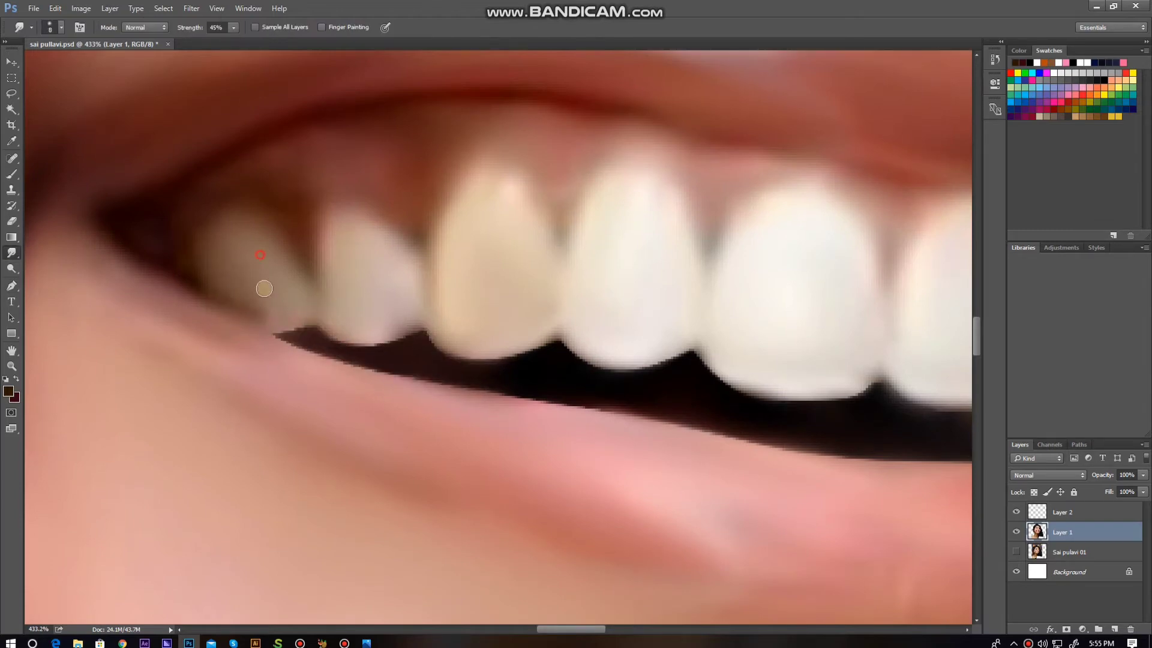
# With a finer smudge brush, blend the teeth and gum edges and mouth corners.
pyautogui.scroll(-2, 329, 254)
pyautogui.hscroll(3, 420, 265)
pyautogui.hscroll(3, 562, 283)
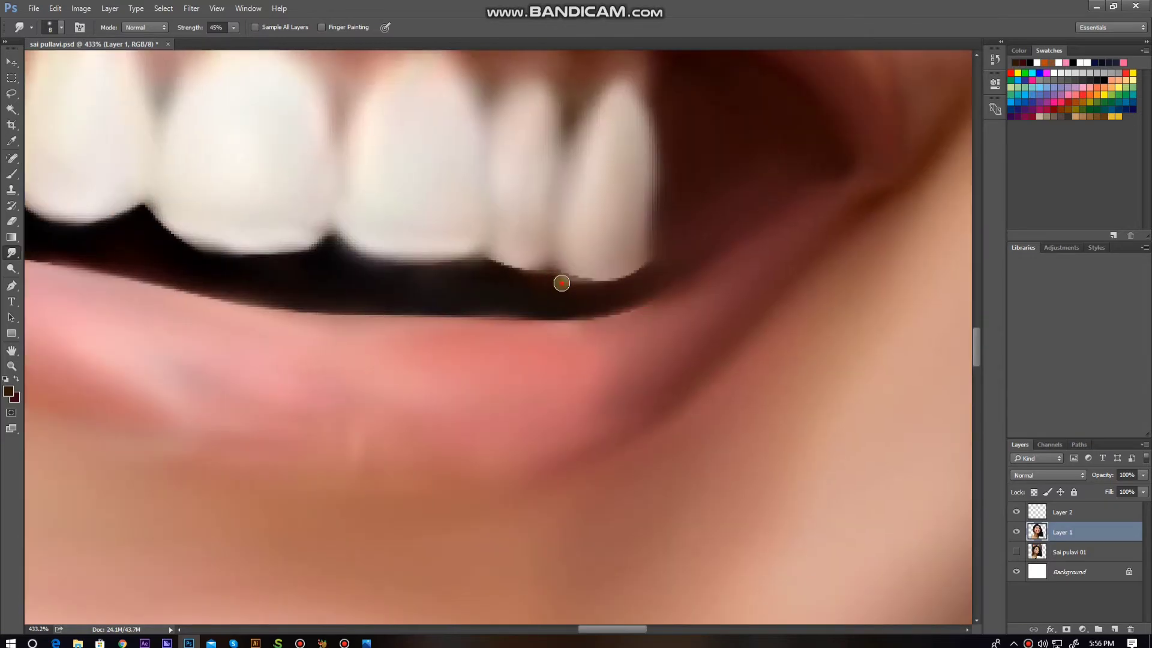
pyautogui.scroll(2, 645, 222)
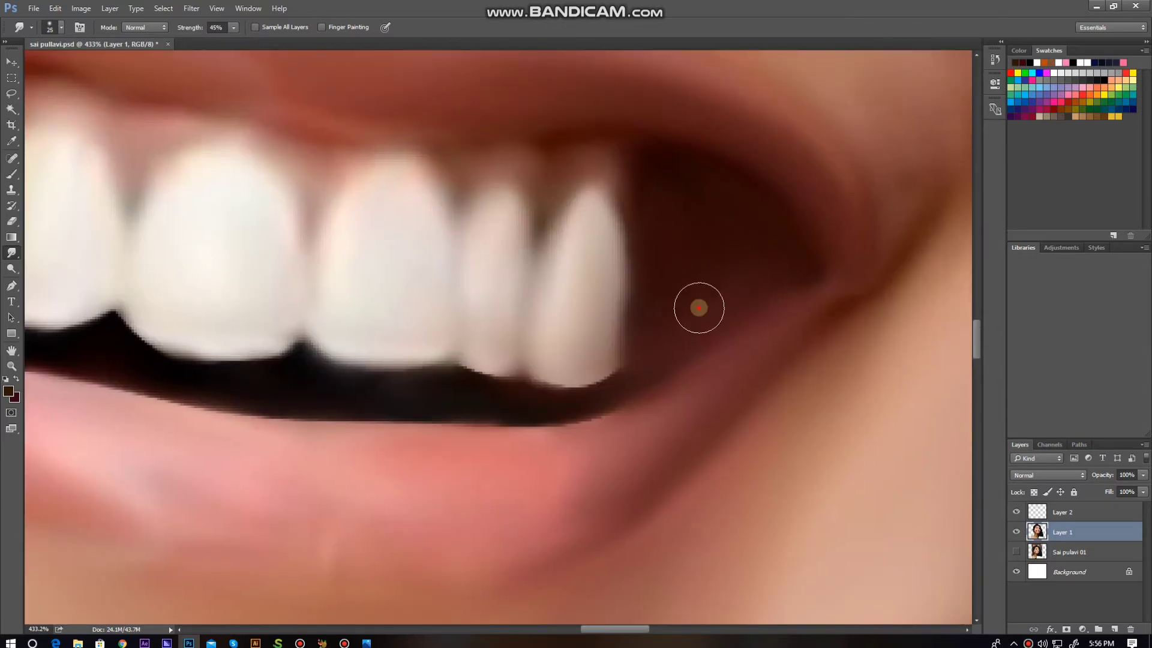
pyautogui.press('[')
pyautogui.press('[')
pyautogui.press('[')
pyautogui.scroll(3, 507, 303)
pyautogui.scroll(-1, 542, 262)
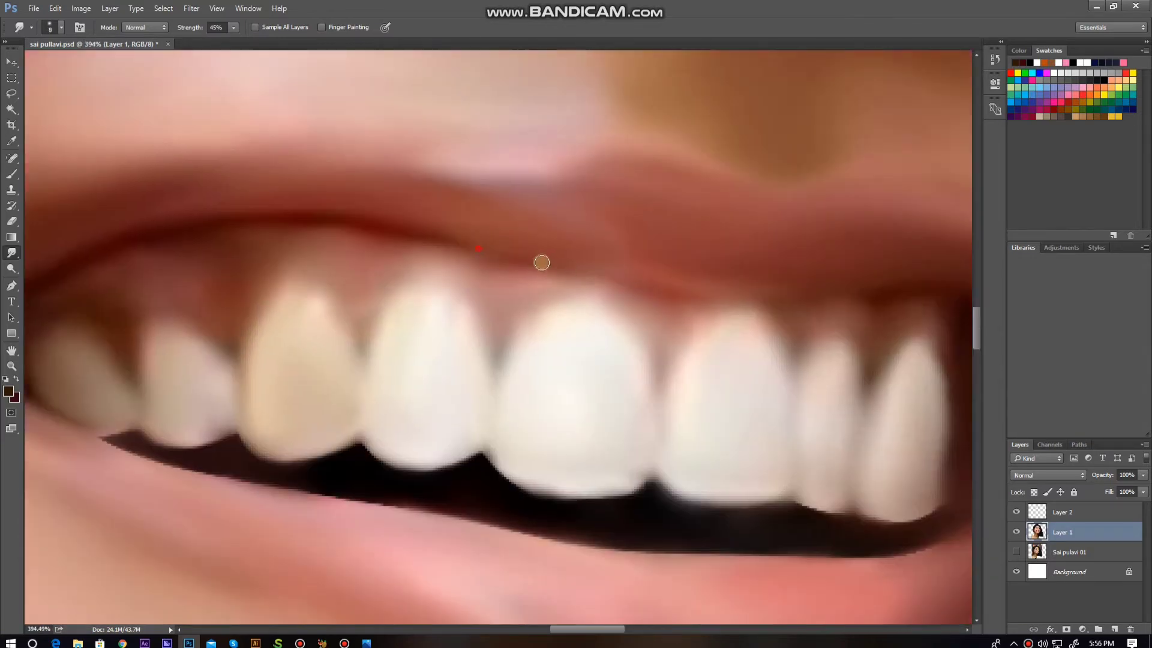
pyautogui.scroll(-1, 834, 267)
pyautogui.scroll(-1, 506, 259)
pyautogui.scroll(-1, 489, 301)
pyautogui.scroll(-1, 324, 295)
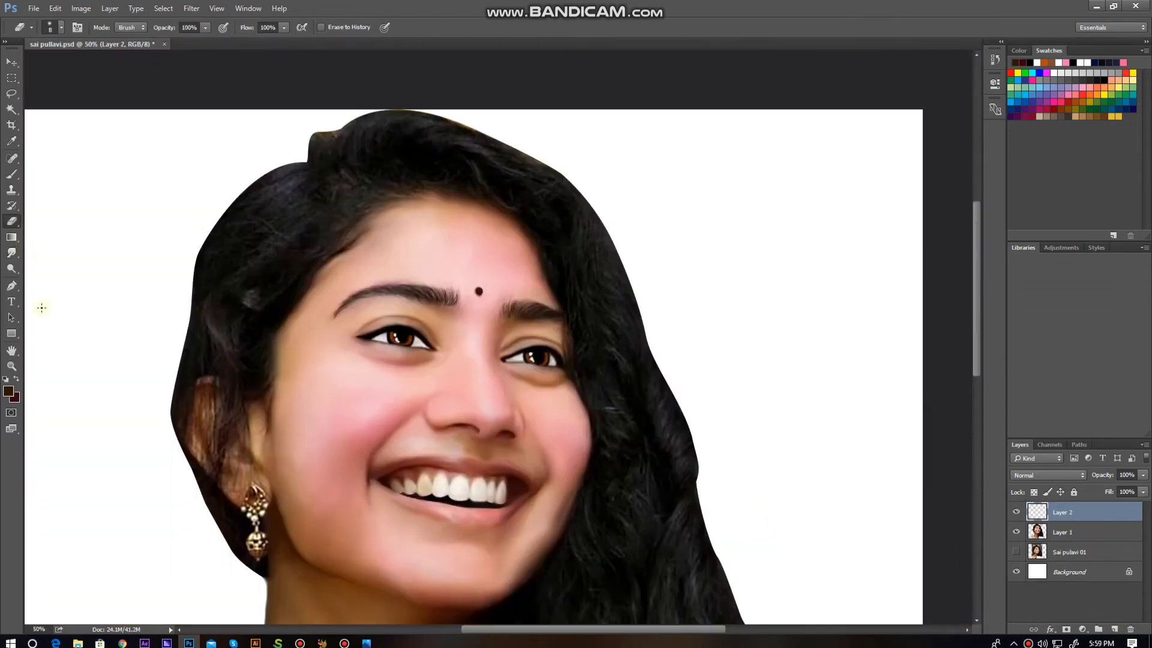
# Choose a red paint colour in the Color Picker for the lips.
pyautogui.press('b')
pyautogui.click(8, 392)
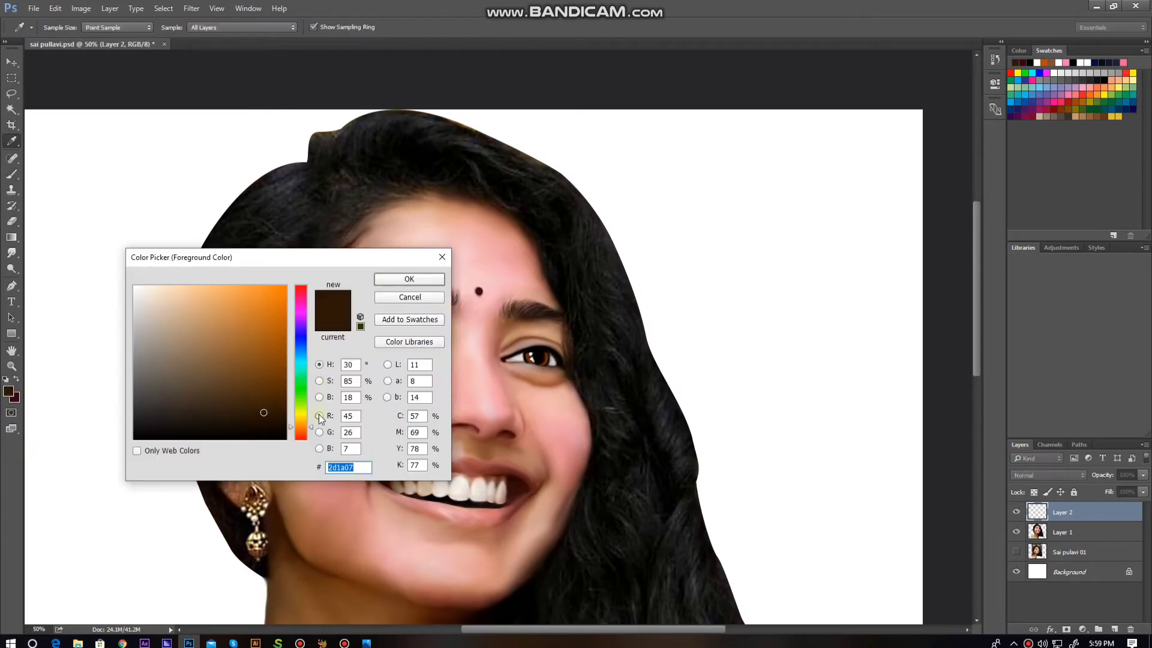
pyautogui.click(319, 416)
pyautogui.click(175, 417)
pyautogui.click(395, 280)
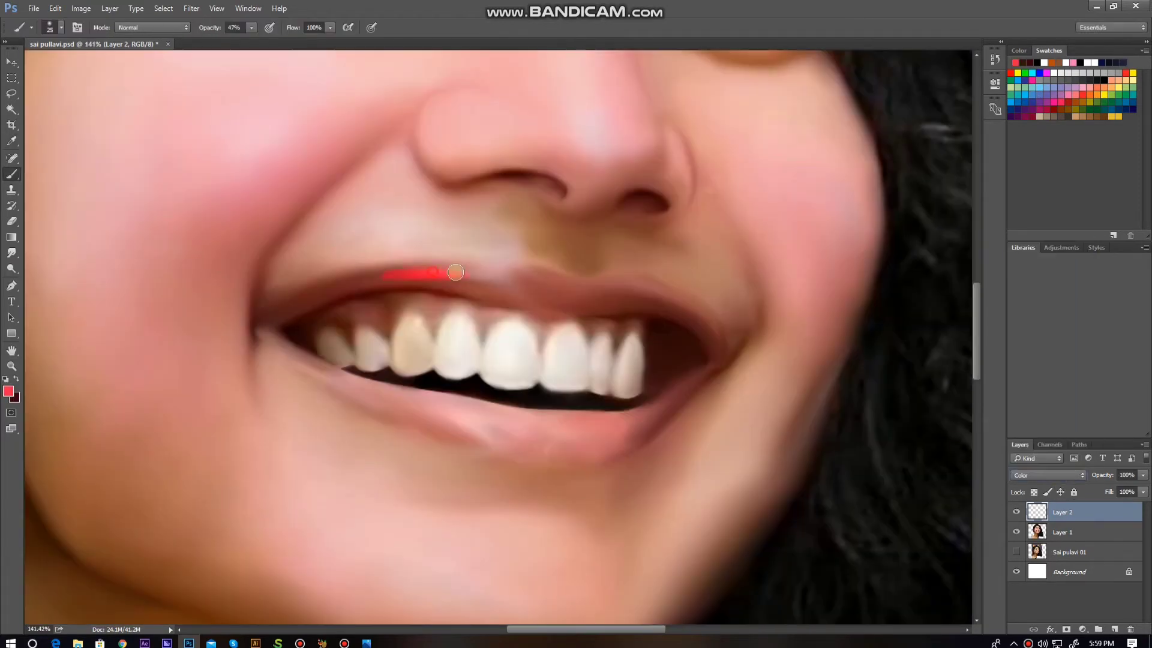
# Paint red over the upper and lower lips with an enlarged brush.
pyautogui.moveTo(538, 277)
pyautogui.mouseDown()
pyautogui.moveTo(548, 290)
pyautogui.moveTo(683, 319)
pyautogui.mouseUp()
pyautogui.press(']')
pyautogui.press(']')
pyautogui.press(']')
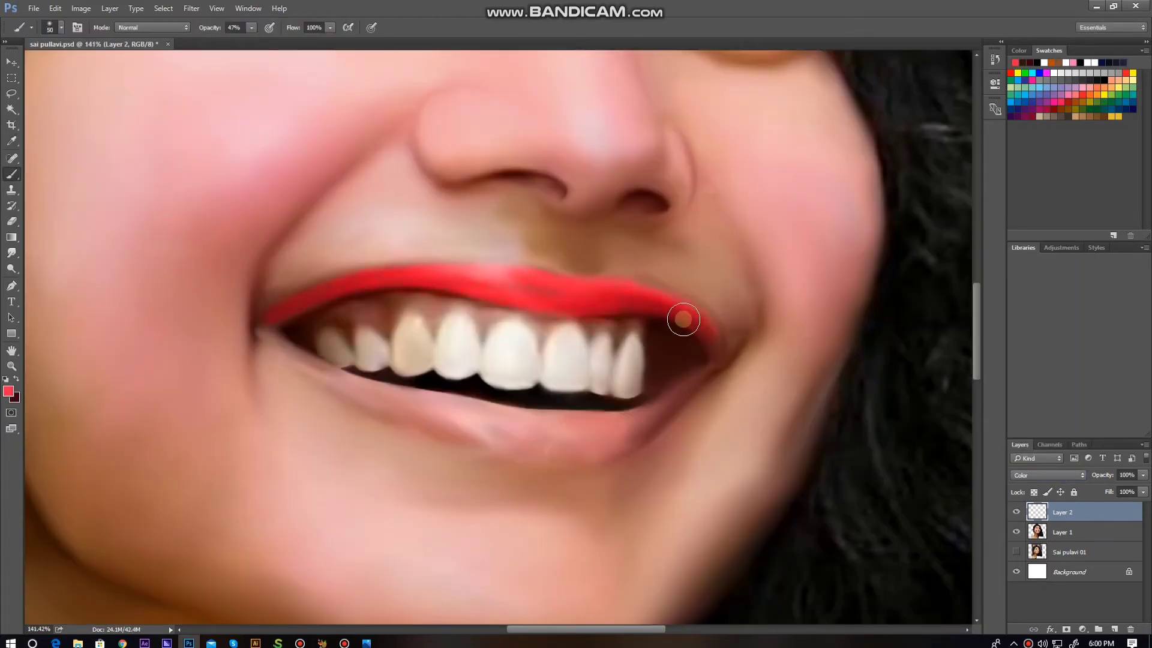
pyautogui.moveTo(278, 350); pyautogui.dragTo(522, 442)
pyautogui.moveTo(662, 412); pyautogui.dragTo(709, 329)
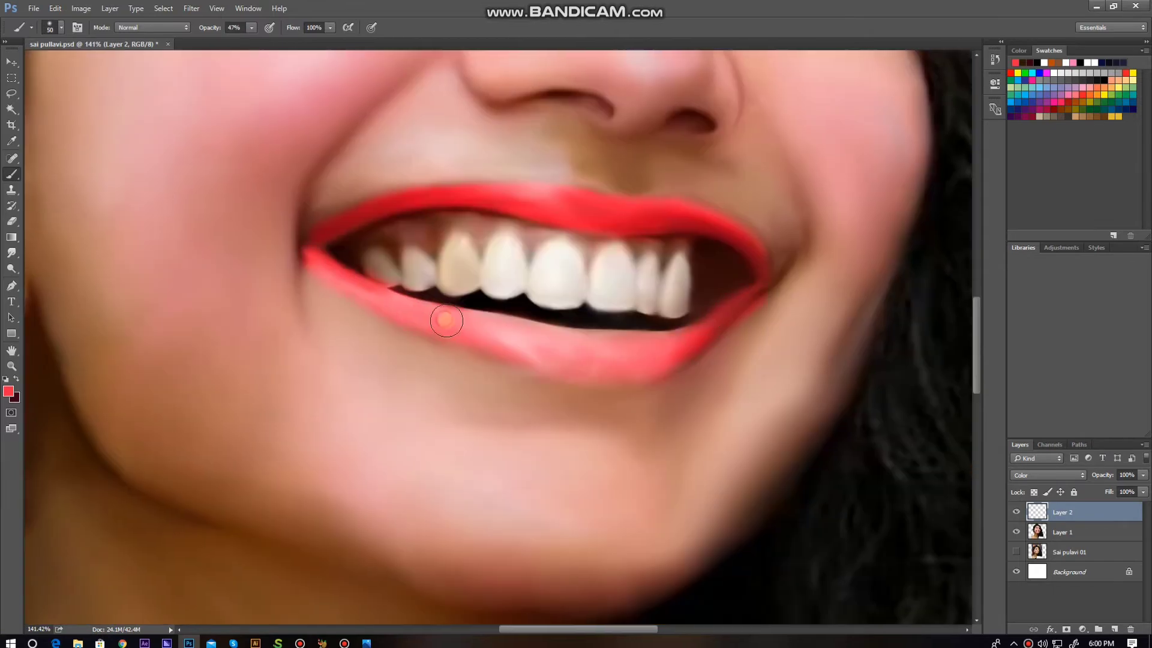
pyautogui.moveTo(742, 267); pyautogui.dragTo(563, 255)
# Lower the lip tint layer's opacity to a soft red and erase excess red spill.
pyautogui.moveTo(1089, 480); pyautogui.dragTo(1077, 480)
pyautogui.hotkey('ctrl', '-')
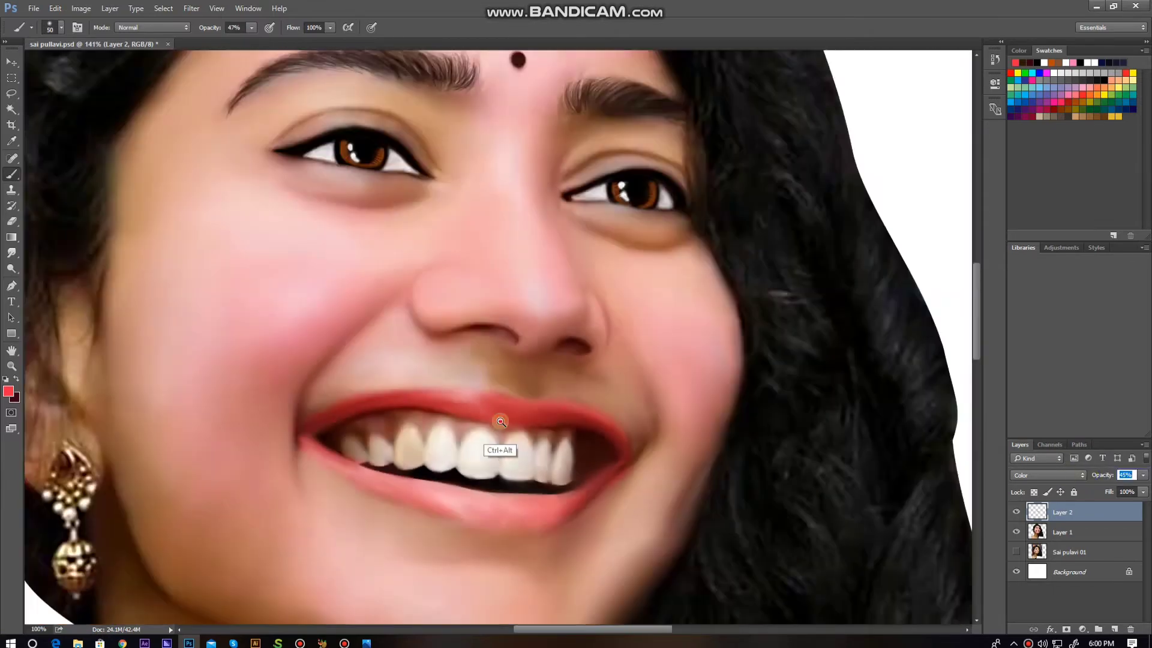
pyautogui.hotkey('ctrl', '-')
pyautogui.press('e')
pyautogui.scroll(3, 298, 322)
pyautogui.scroll(2, 298, 322)
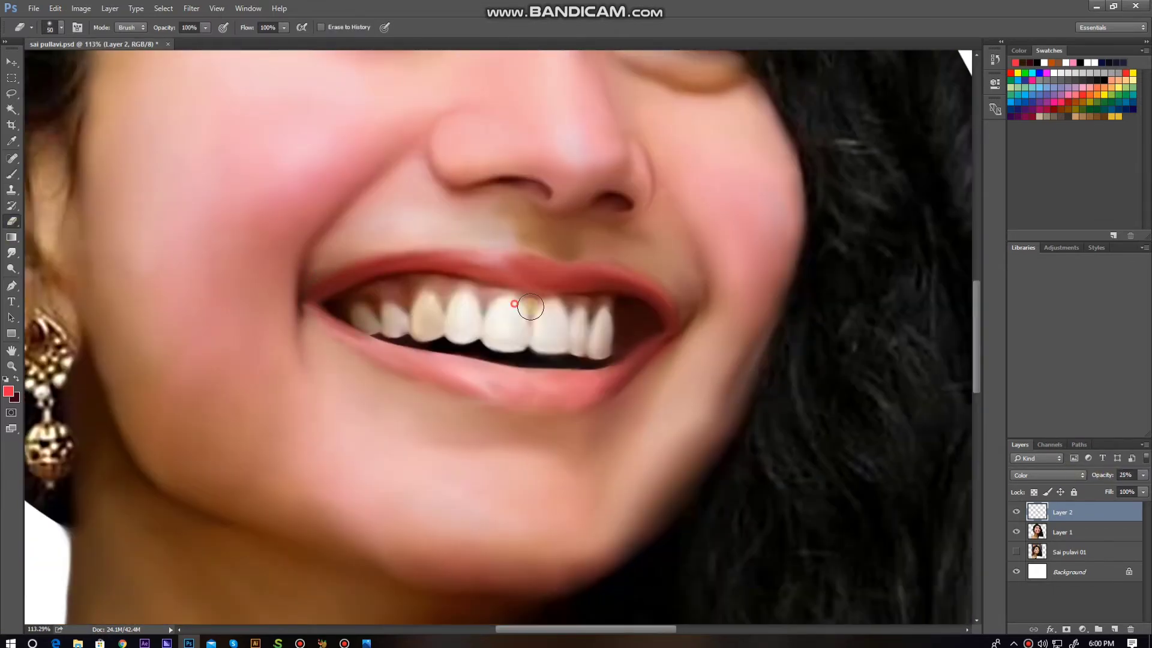
pyautogui.moveTo(1101, 474); pyautogui.dragTo(1110, 474)
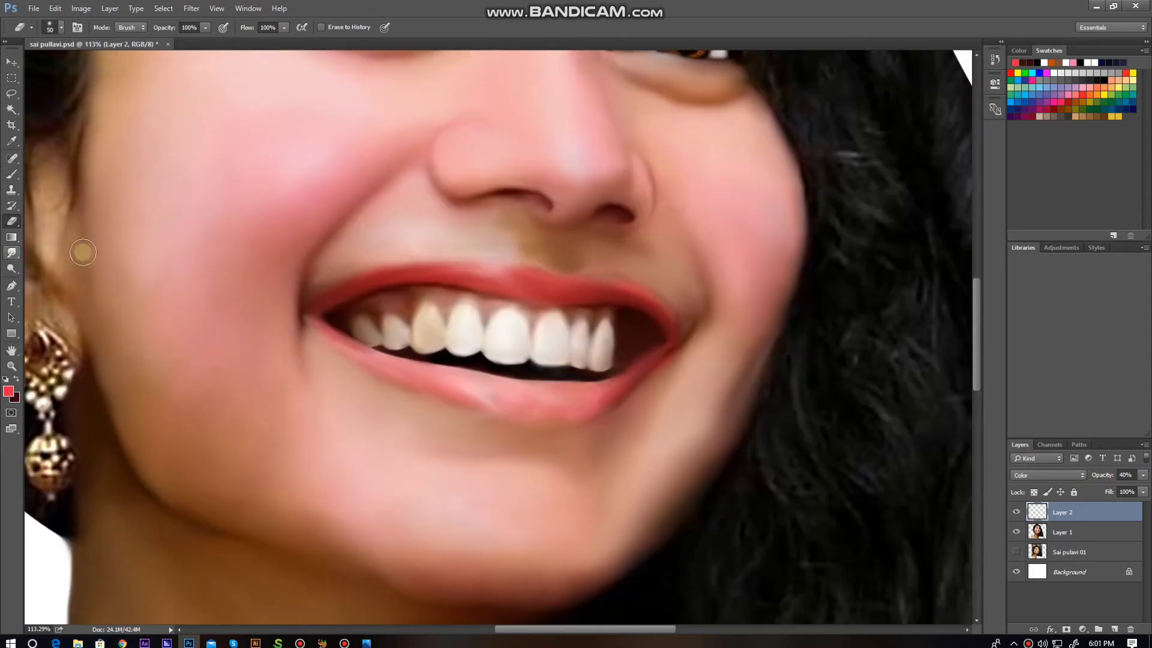
pyautogui.scroll(2, 364, 315)
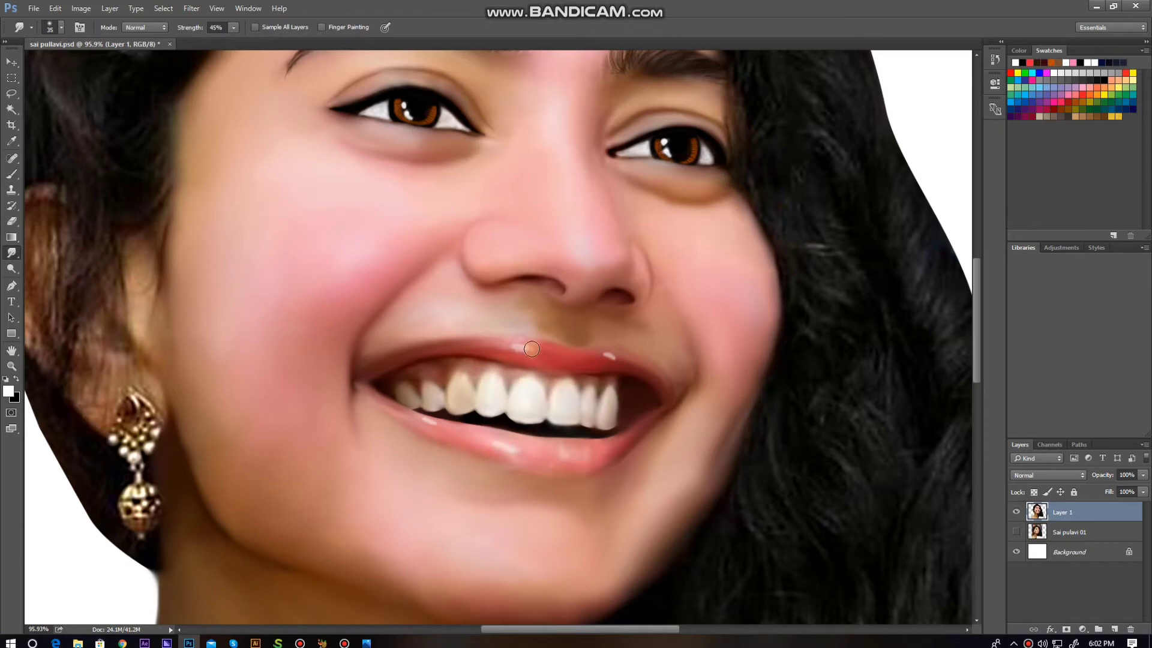
pyautogui.hotkey('ctrl', '-')
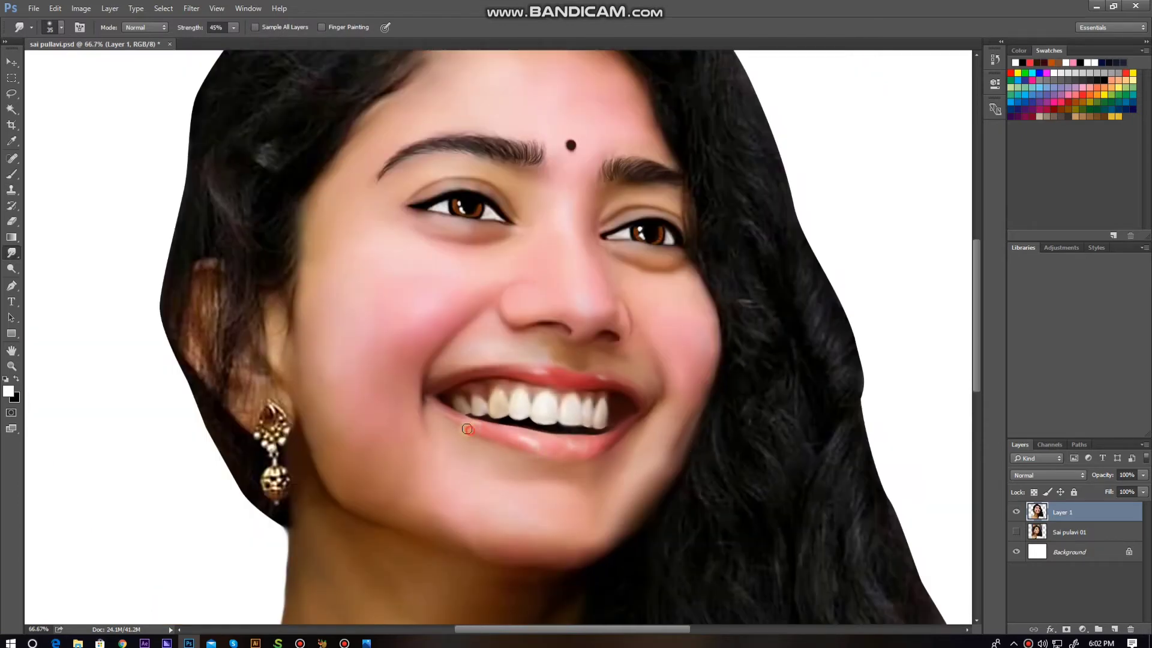
pyautogui.scroll(2, 586, 391)
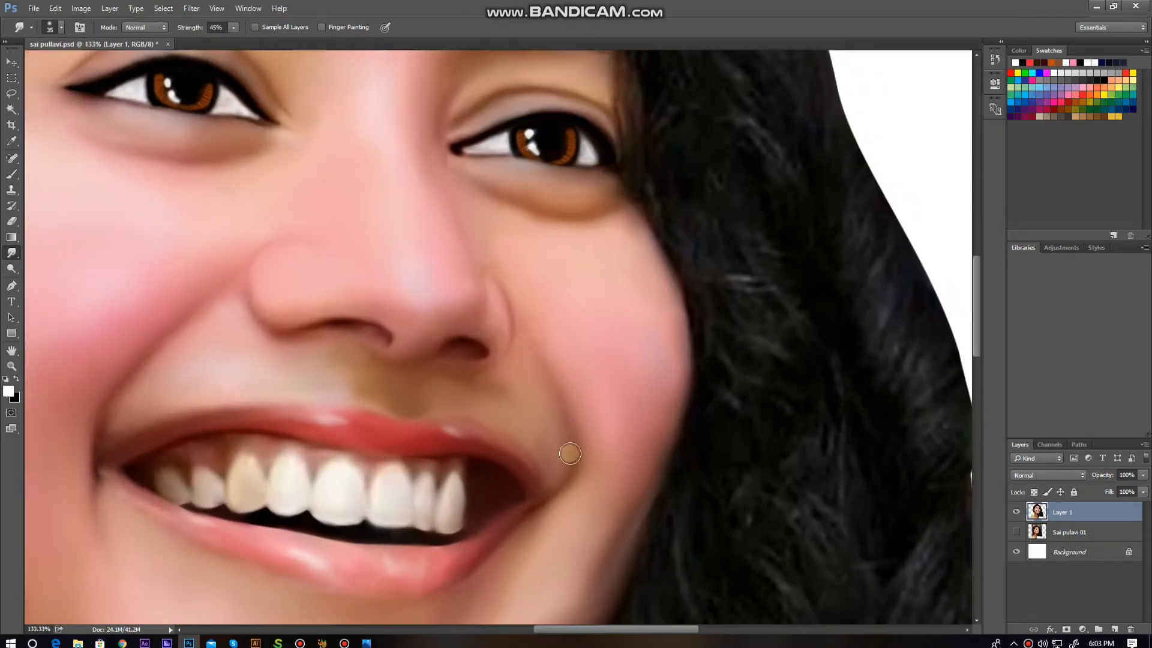
pyautogui.scroll(-2, 548, 275)
pyautogui.hscroll(-3, 923, 402)
# On a new layer, dab a highlight on the nose tip and blend it with Smudge.
pyautogui.hotkey('ctrl', 'shift', 'alt', 'n')
pyautogui.press('b')
pyautogui.scroll(3, 524, 191)
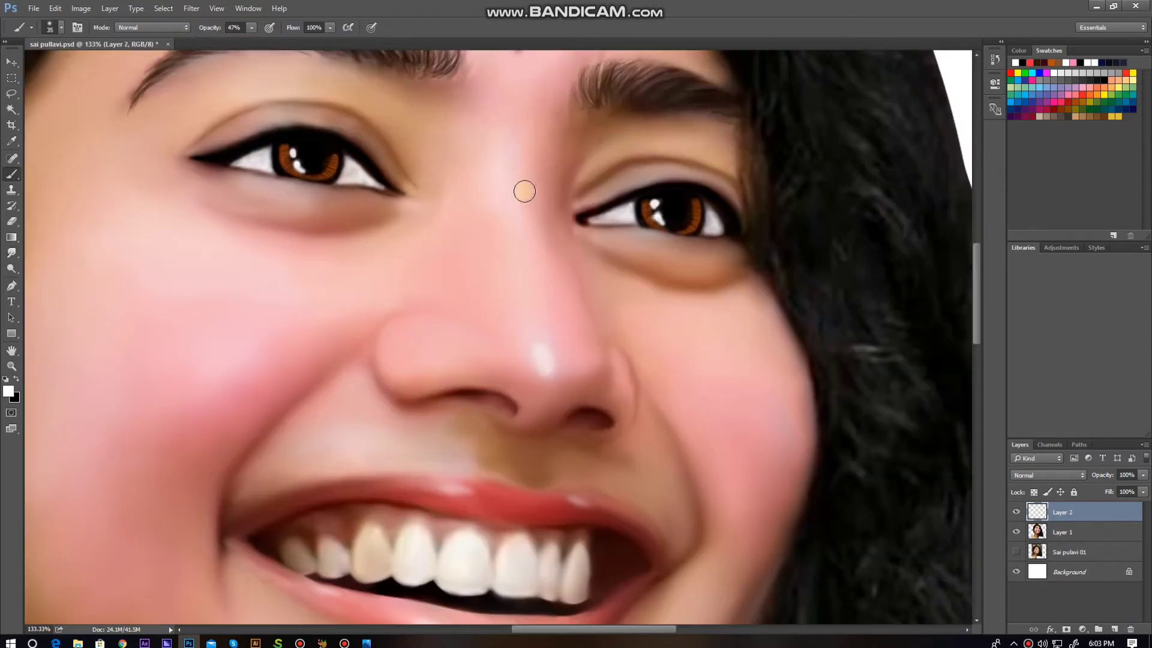
pyautogui.scroll(-1, 524, 191)
pyautogui.click(548, 314)
pyautogui.press('r')
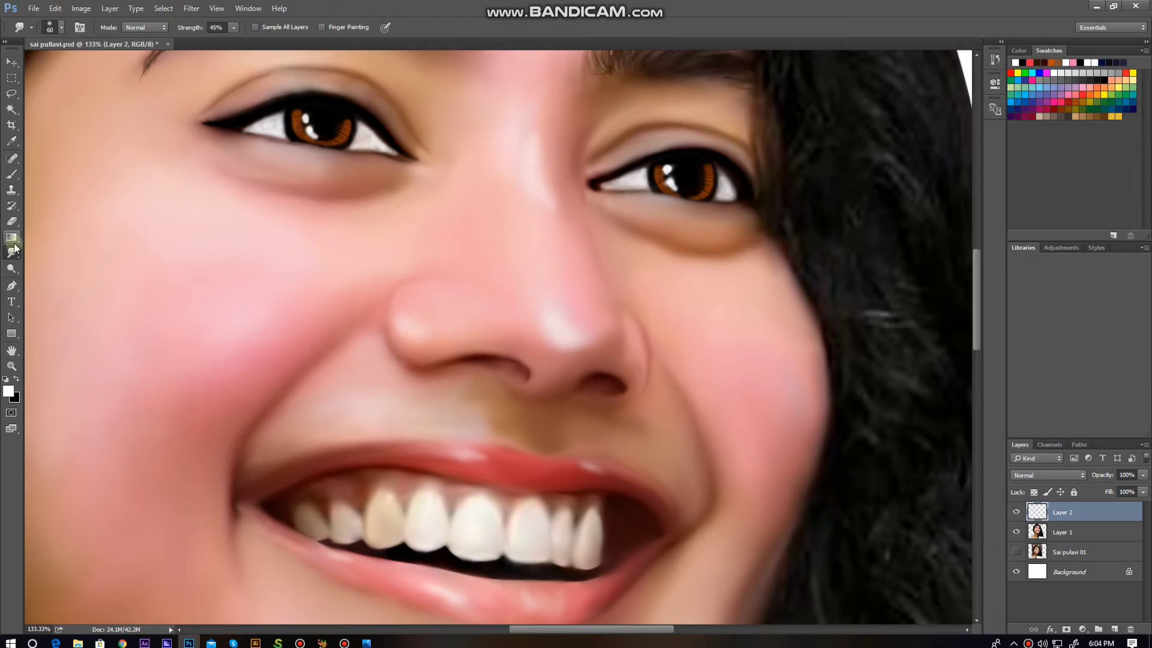
# Add a second nose-tip highlight dab and smudge it into the skin.
pyautogui.press('b')
pyautogui.click(565, 338)
pyautogui.scroll(-2, 565, 337)
pyautogui.scroll(-1, 540, 339)
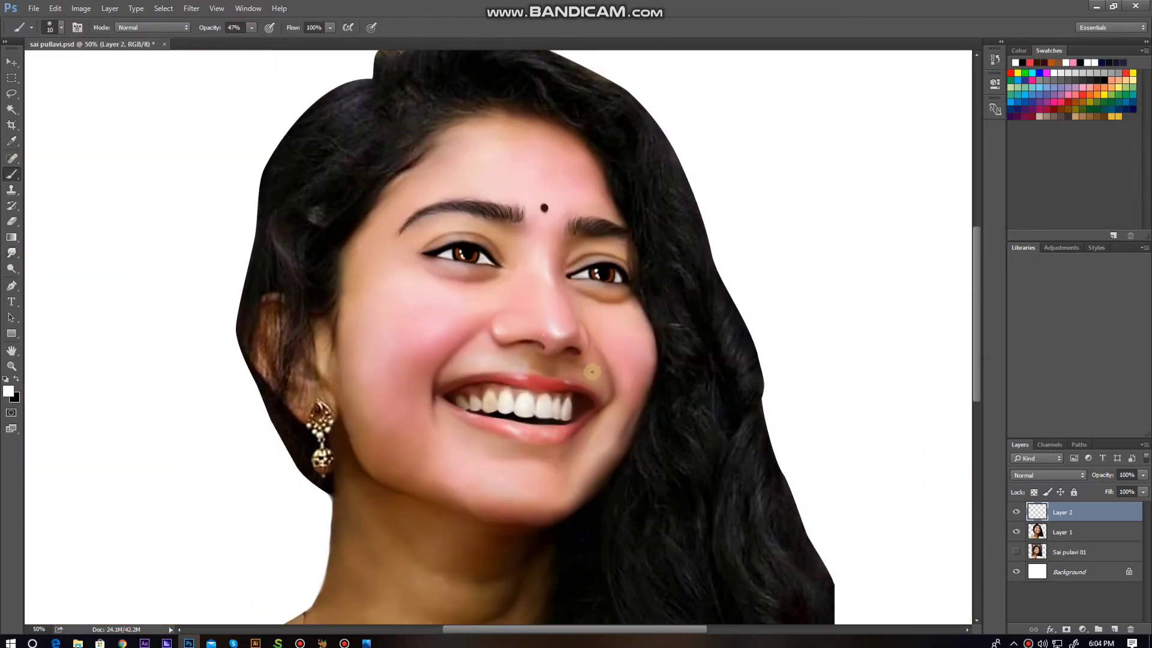
pyautogui.press('r')
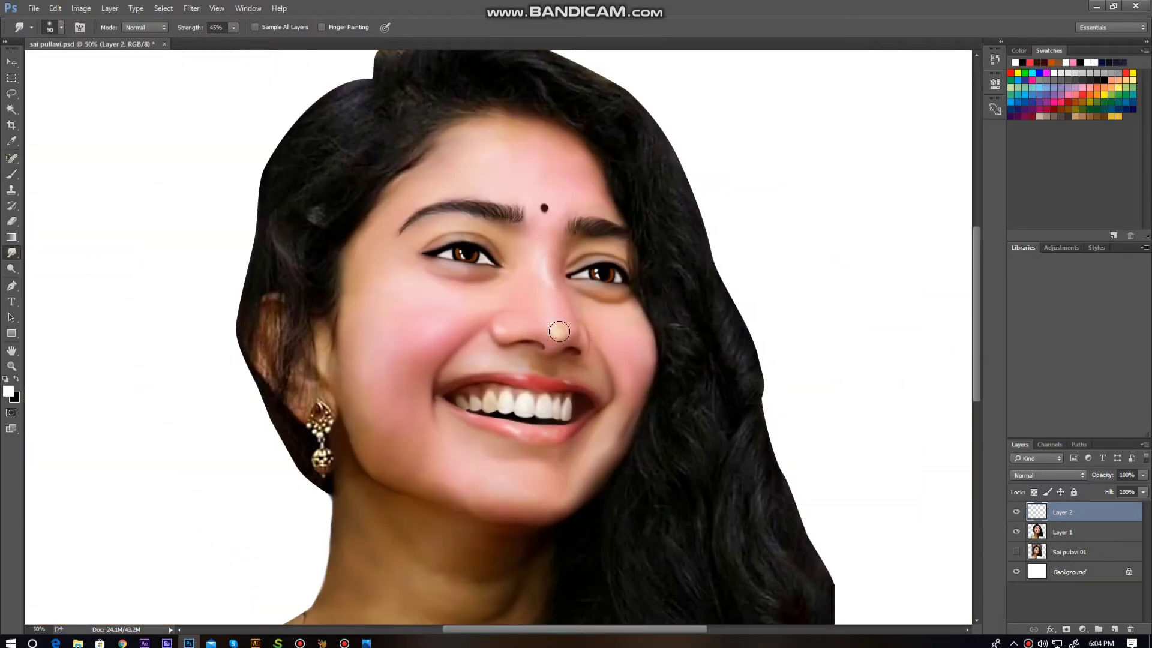
pyautogui.scroll(3, 498, 322)
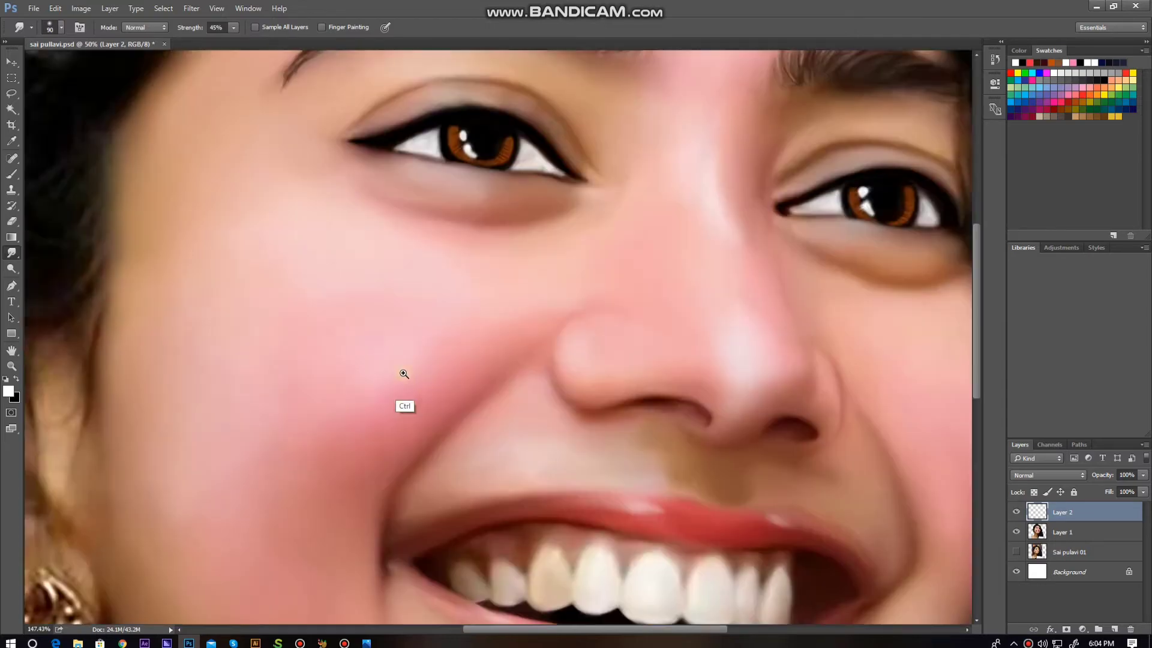
pyautogui.scroll(-2, 404, 380)
pyautogui.scroll(1, 535, 337)
# On the portrait layer, raise the smudge strength and blend the hair streaks over the ear.
pyautogui.click(1073, 525)
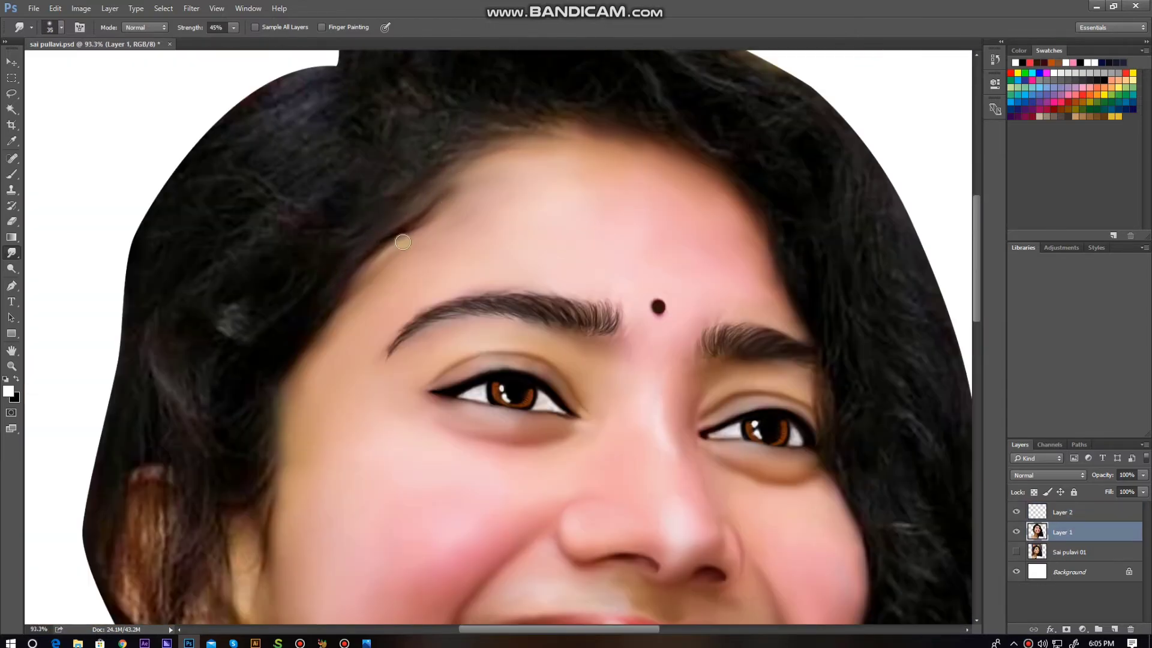
pyautogui.press('8')
pyautogui.press('5')
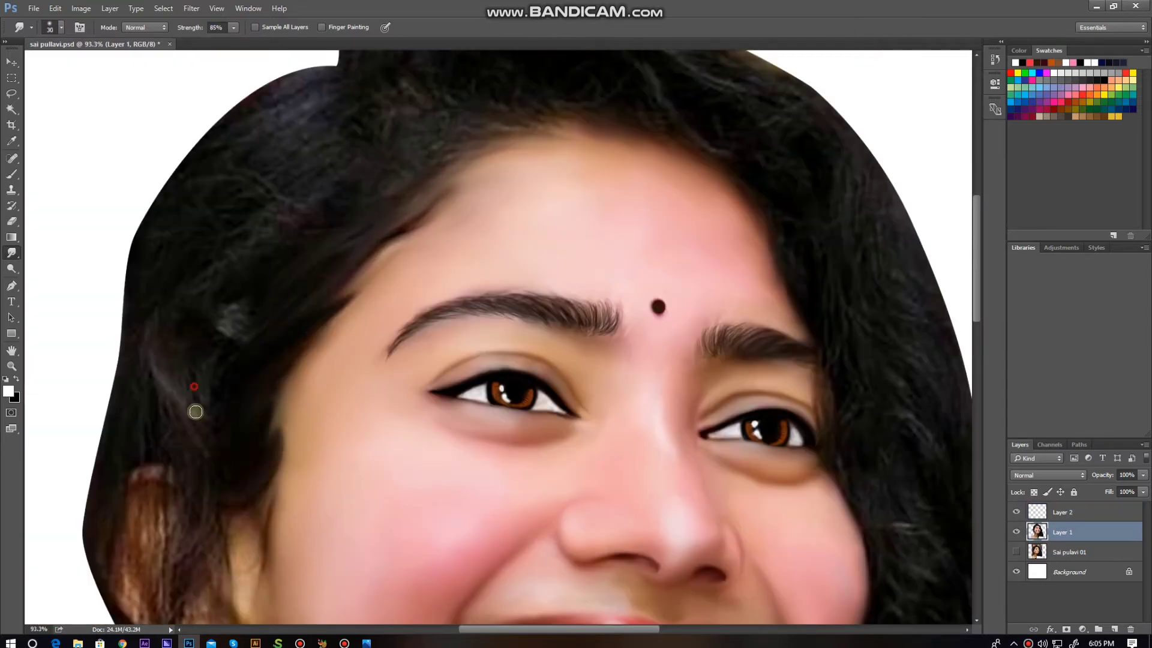
pyautogui.moveTo(216, 211); pyautogui.dragTo(252, 292)
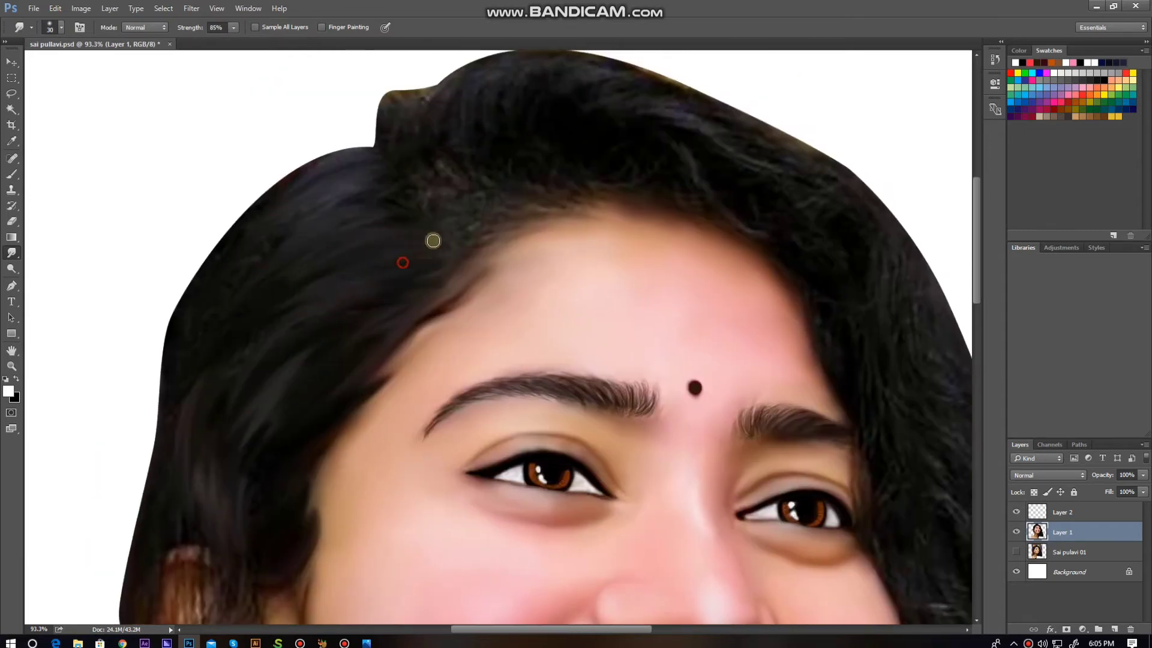
pyautogui.moveTo(432, 240); pyautogui.dragTo(604, 126)
pyautogui.scroll(-3, 487, 221)
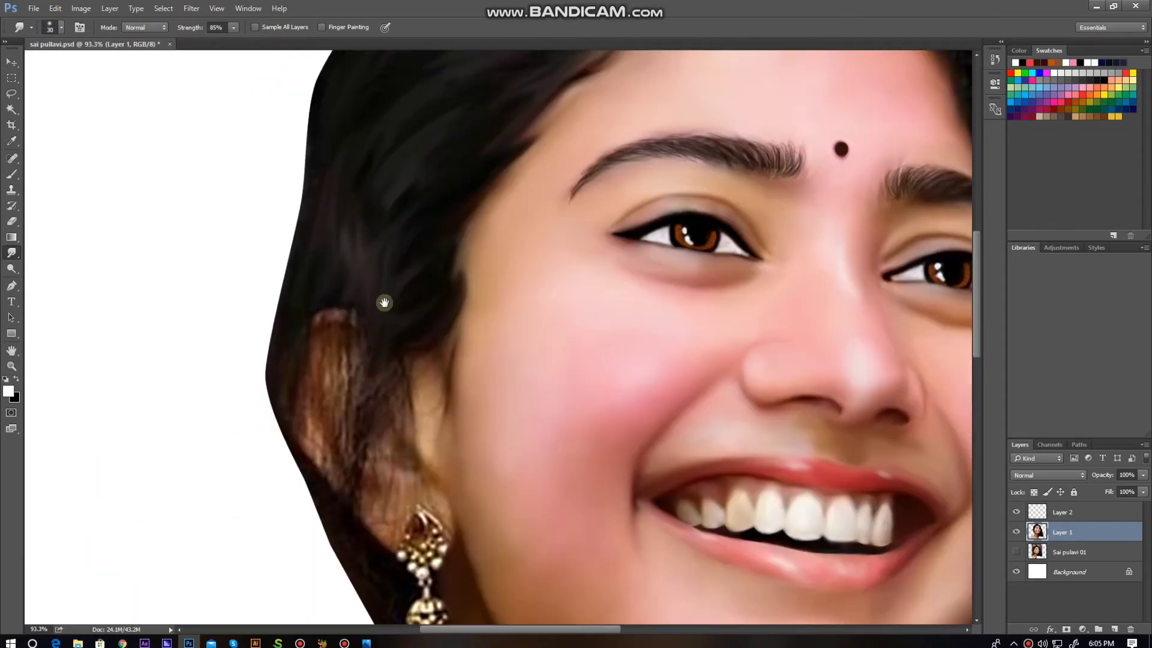
pyautogui.scroll(-2, 411, 299)
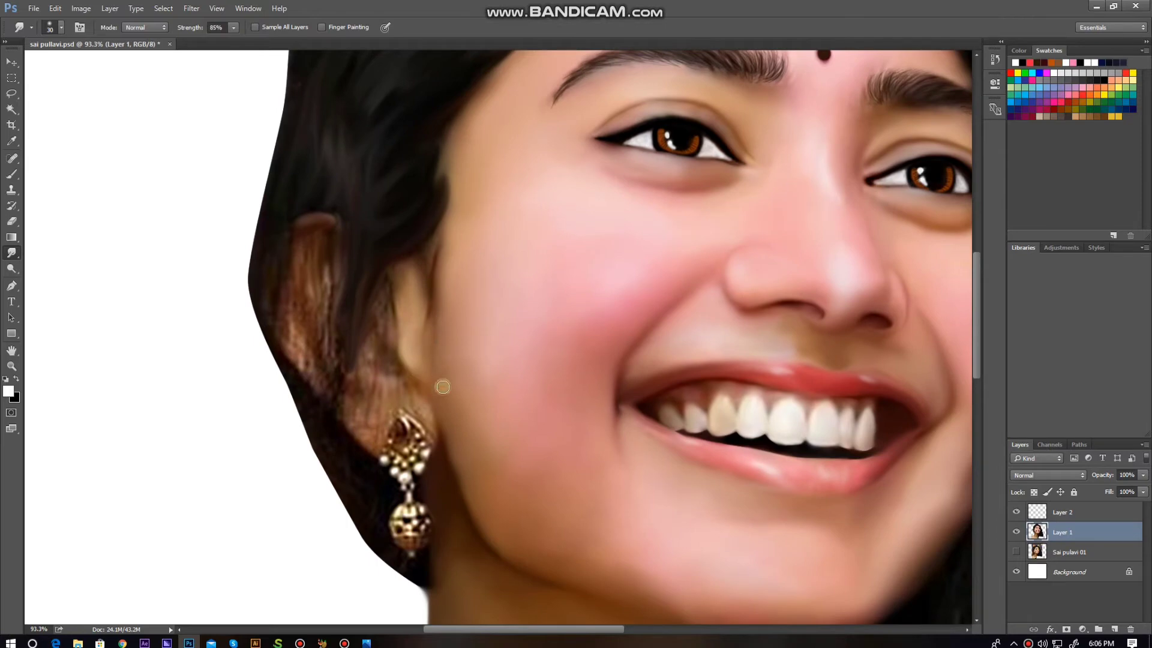
pyautogui.moveTo(297, 360)
pyautogui.mouseDown()
pyautogui.moveTo(283, 288)
pyautogui.moveTo(324, 223)
pyautogui.mouseUp()
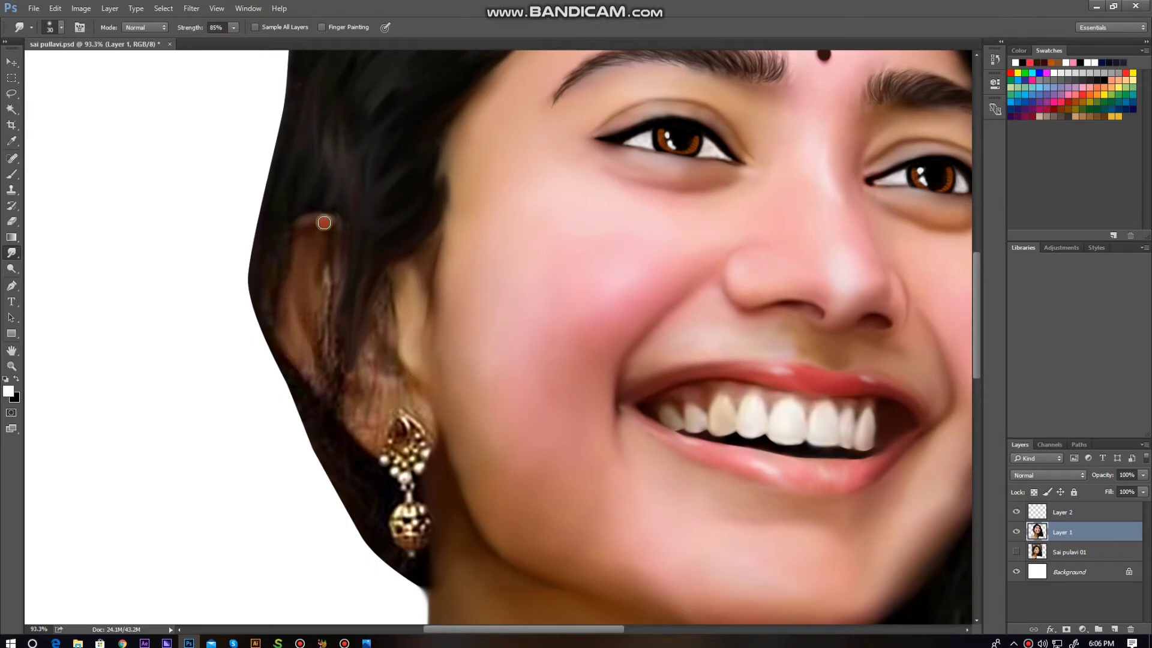
# Smooth the top-left edge of the hair with a smaller smudge brush.
pyautogui.press('[')
pyautogui.press('[')
pyautogui.press('[')
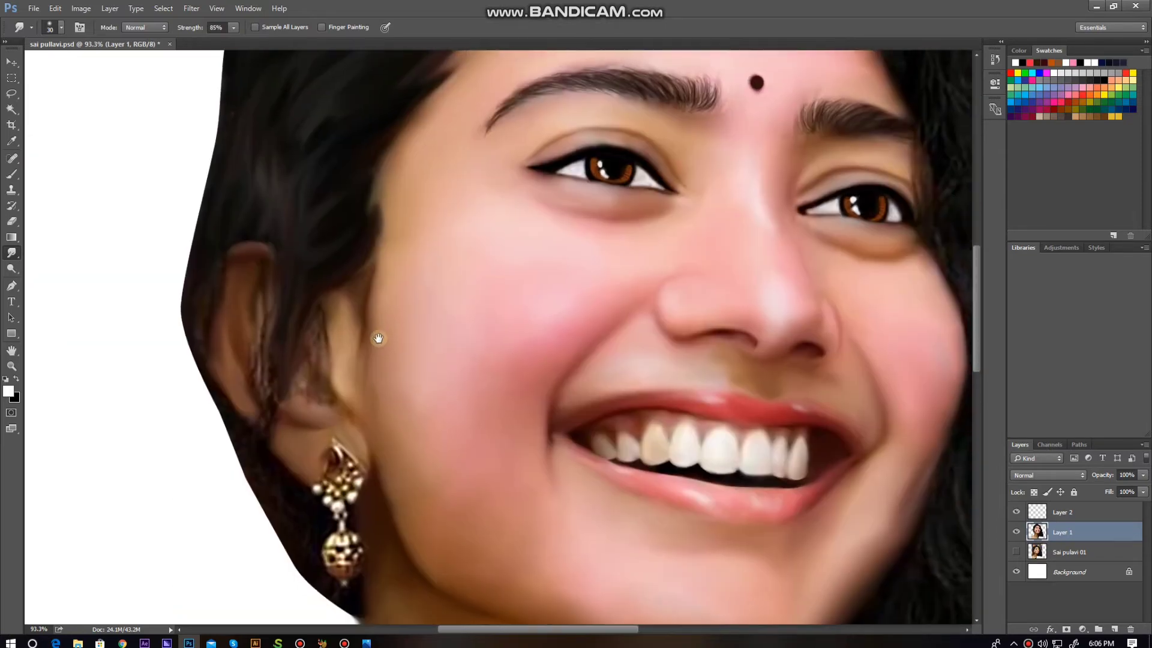
pyautogui.moveTo(378, 338)
pyautogui.mouseDown()
pyautogui.moveTo(522, 291)
pyautogui.moveTo(386, 267)
pyautogui.moveTo(306, 208)
pyautogui.moveTo(170, 403)
pyautogui.mouseUp()
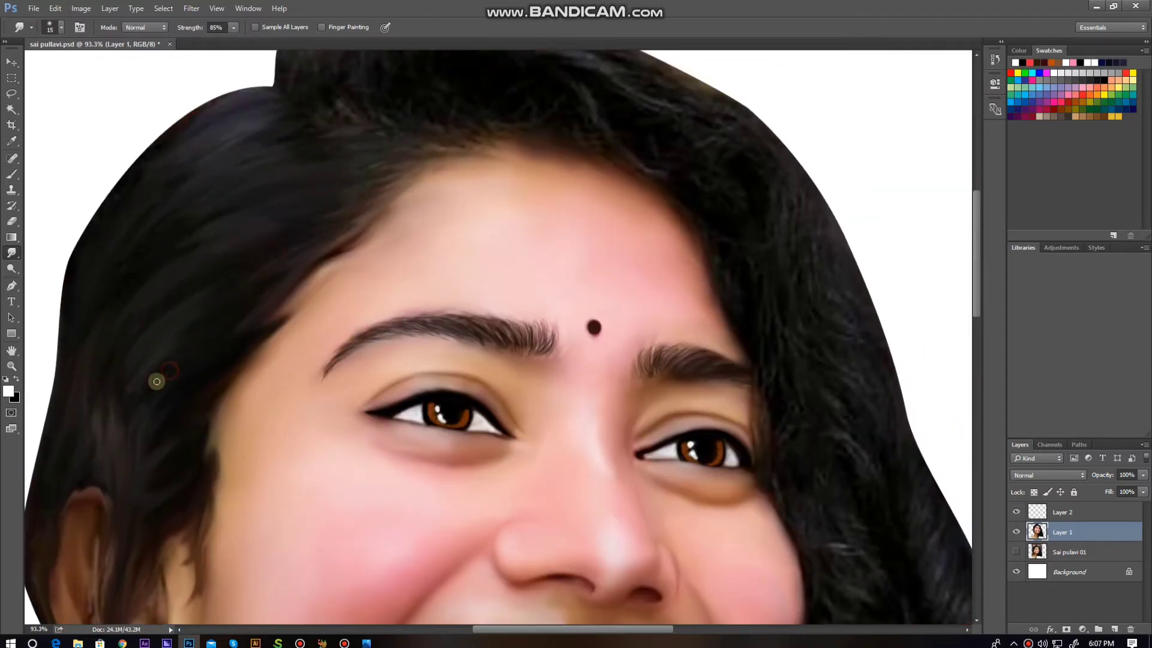
pyautogui.moveTo(158, 462); pyautogui.dragTo(127, 602)
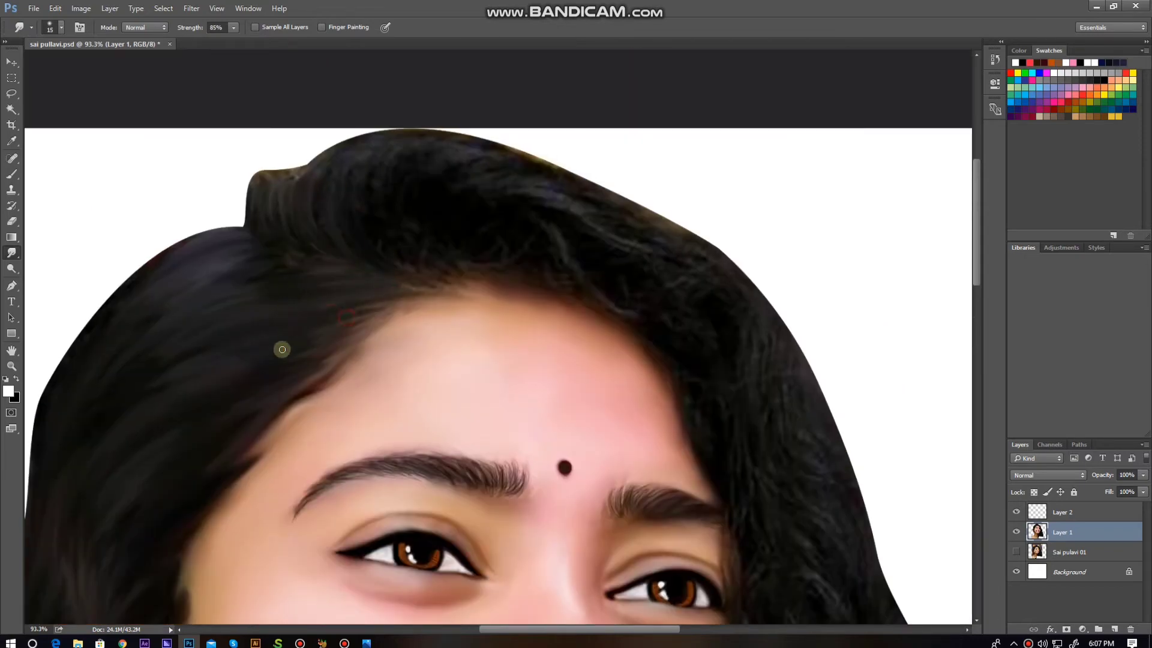
pyautogui.moveTo(282, 180); pyautogui.dragTo(329, 186)
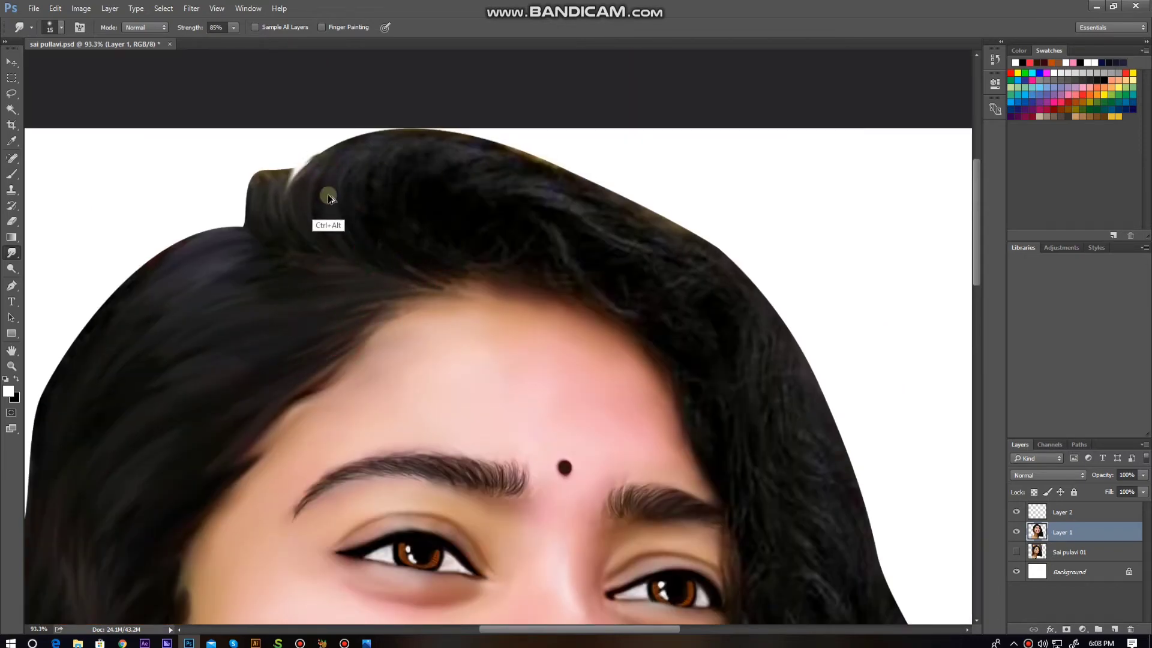
pyautogui.moveTo(282, 157); pyautogui.dragTo(357, 176)
pyautogui.scroll(3, 369, 290)
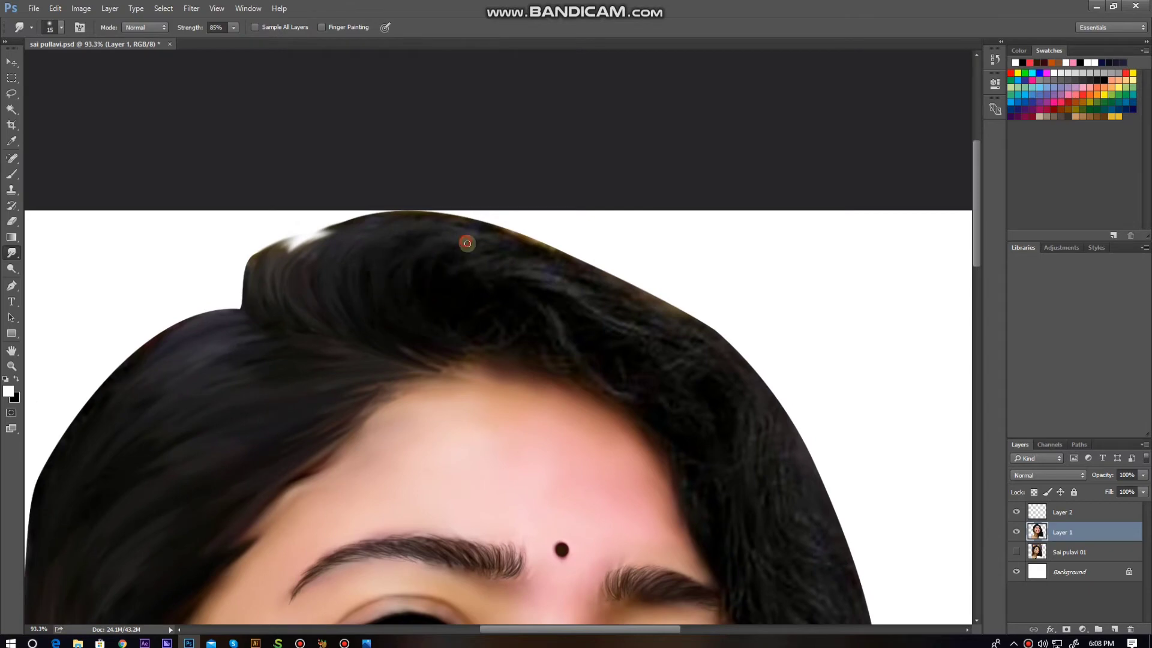
# Enlarge the smudge brush and work across the hair above the forehead and face.
pyautogui.moveTo(528, 351); pyautogui.dragTo(416, 304)
pyautogui.moveTo(536, 336); pyautogui.dragTo(417, 231)
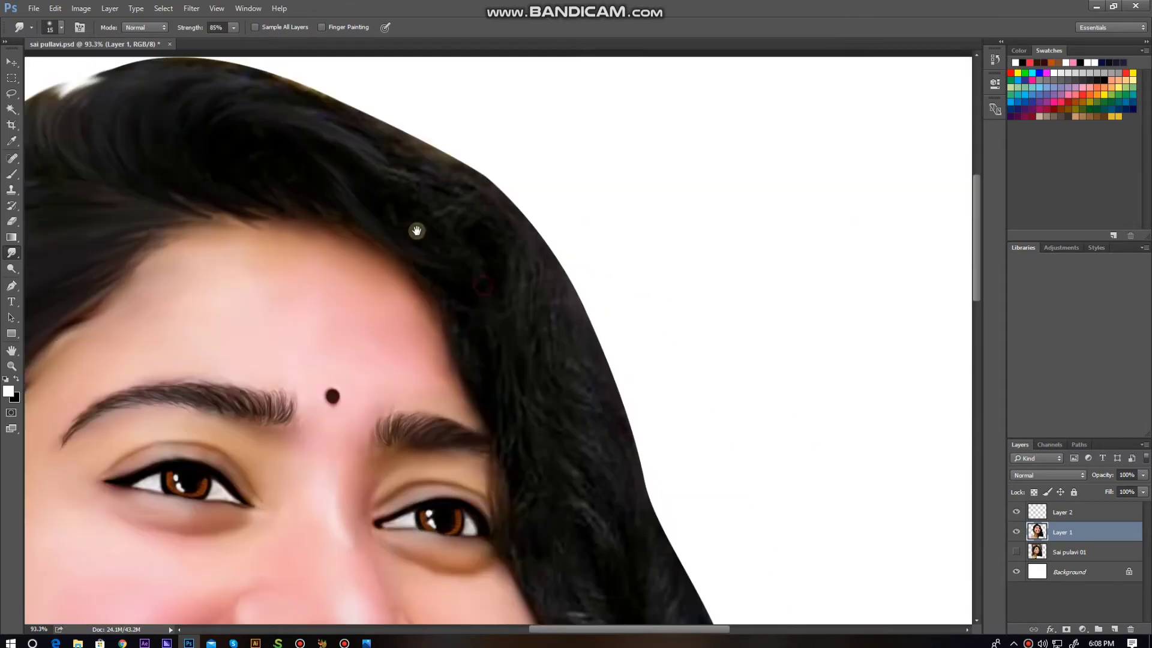
pyautogui.scroll(-2, 469, 201)
pyautogui.press(']')
pyautogui.press(']')
pyautogui.moveTo(547, 394); pyautogui.dragTo(504, 253)
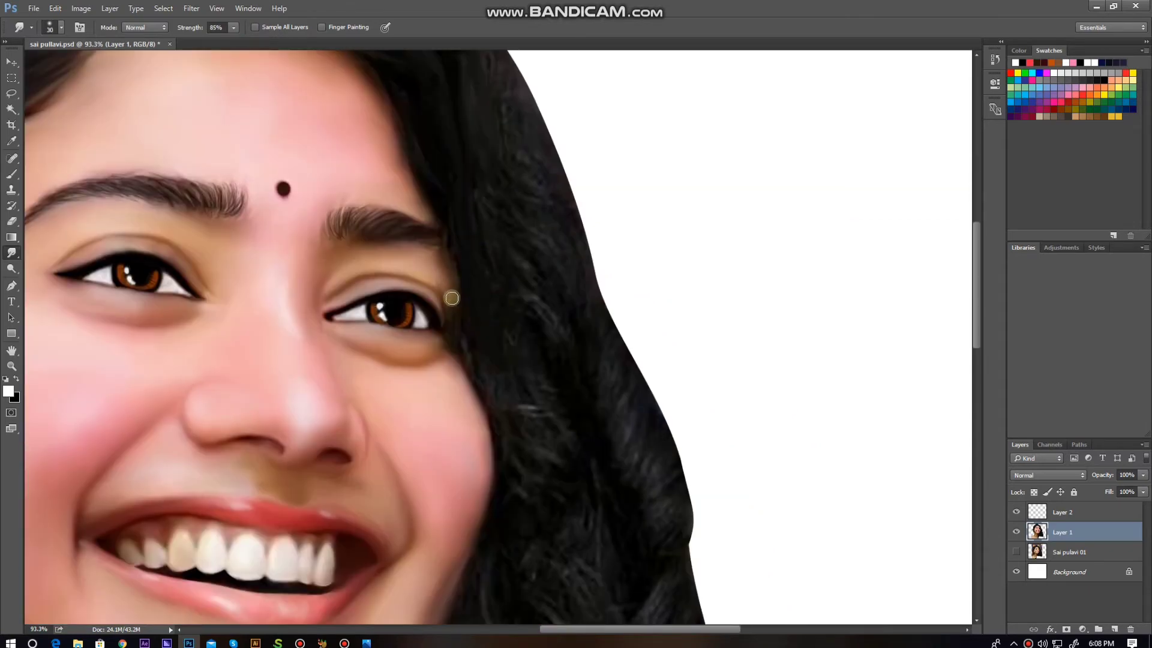
pyautogui.scroll(-1, 498, 331)
pyautogui.scroll(-2, 470, 340)
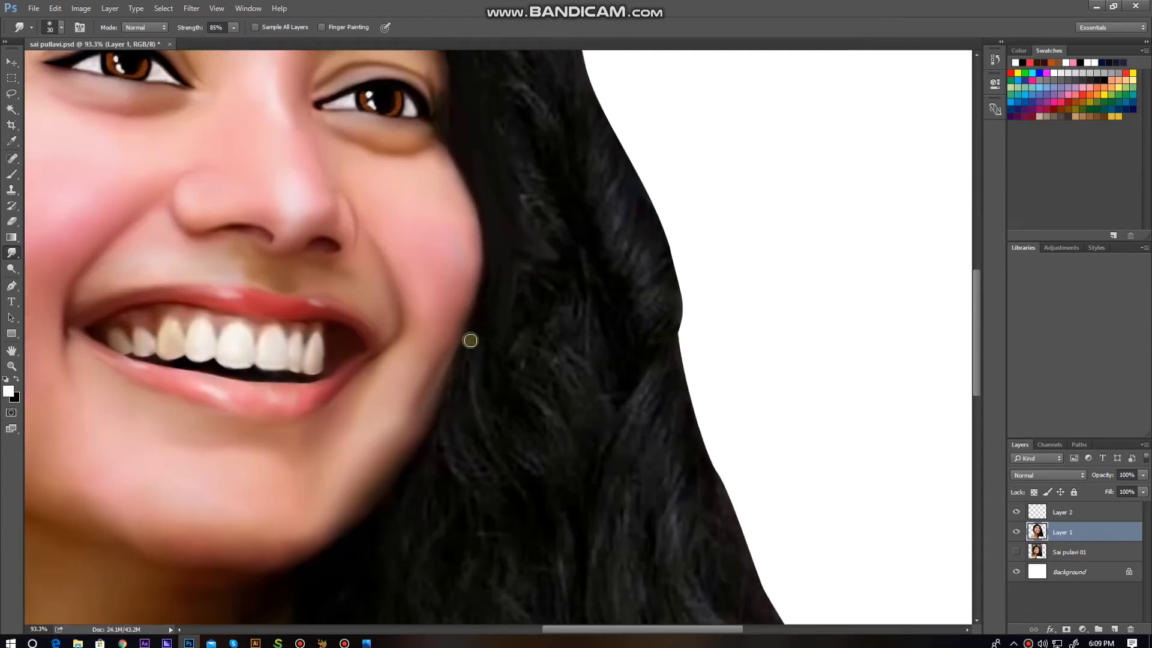
pyautogui.scroll(-1, 477, 355)
pyautogui.scroll(-1, 520, 291)
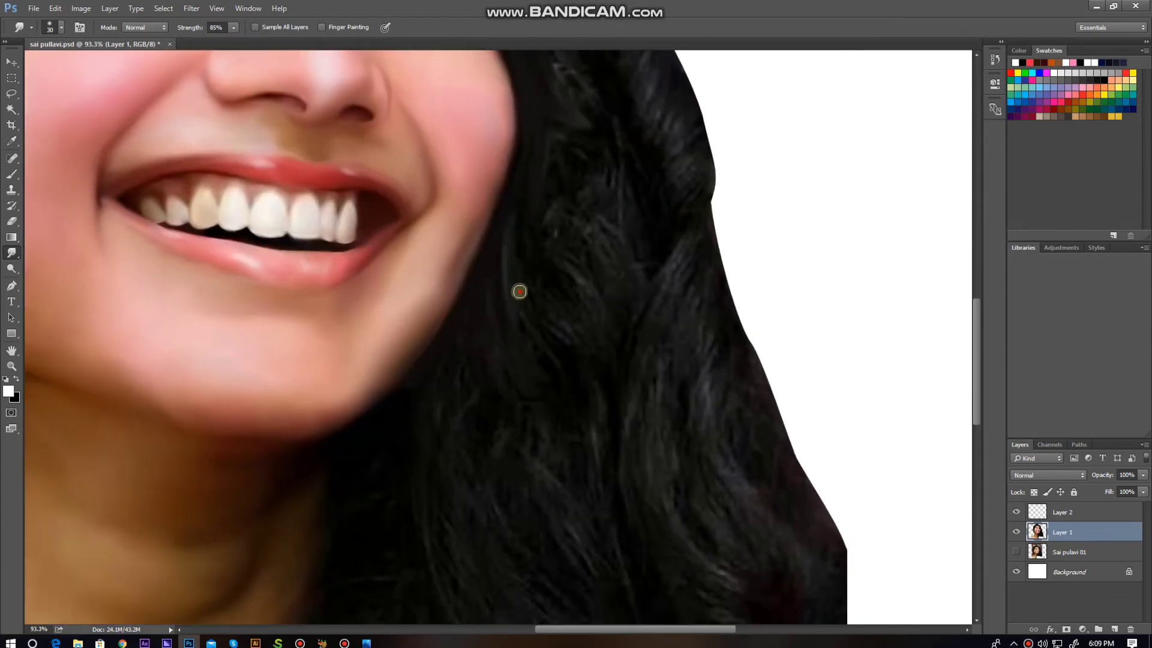
pyautogui.scroll(6, 540, 366)
pyautogui.scroll(-3, 504, 392)
pyautogui.scroll(-1, 512, 195)
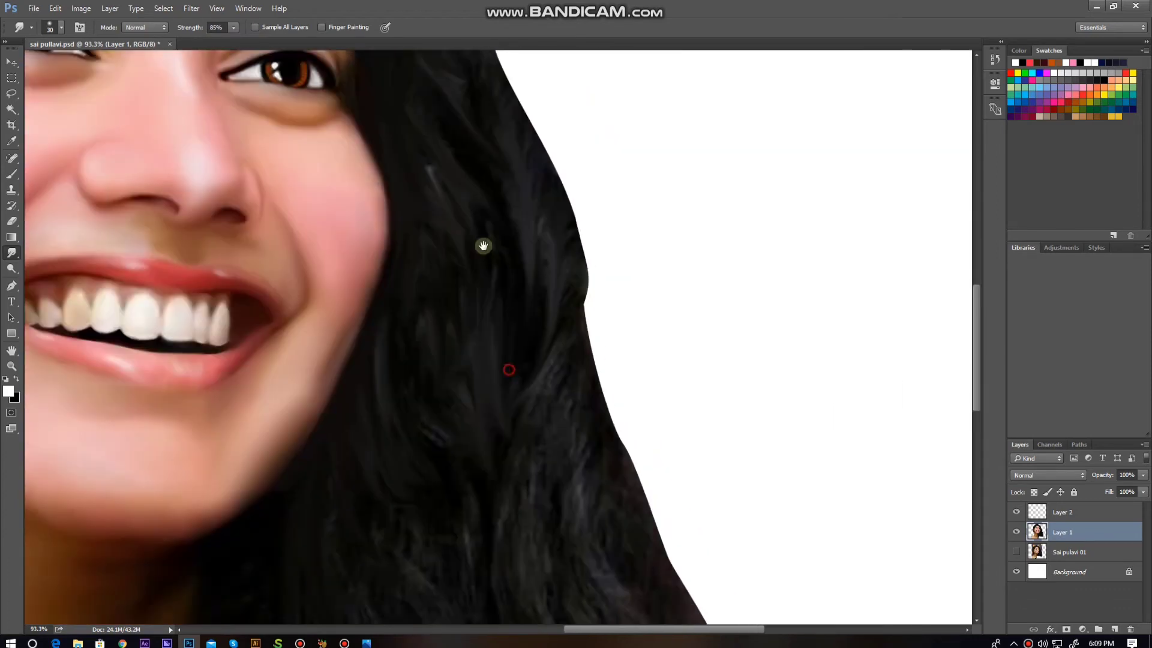
pyautogui.scroll(5, 484, 245)
pyautogui.scroll(2, 105, 156)
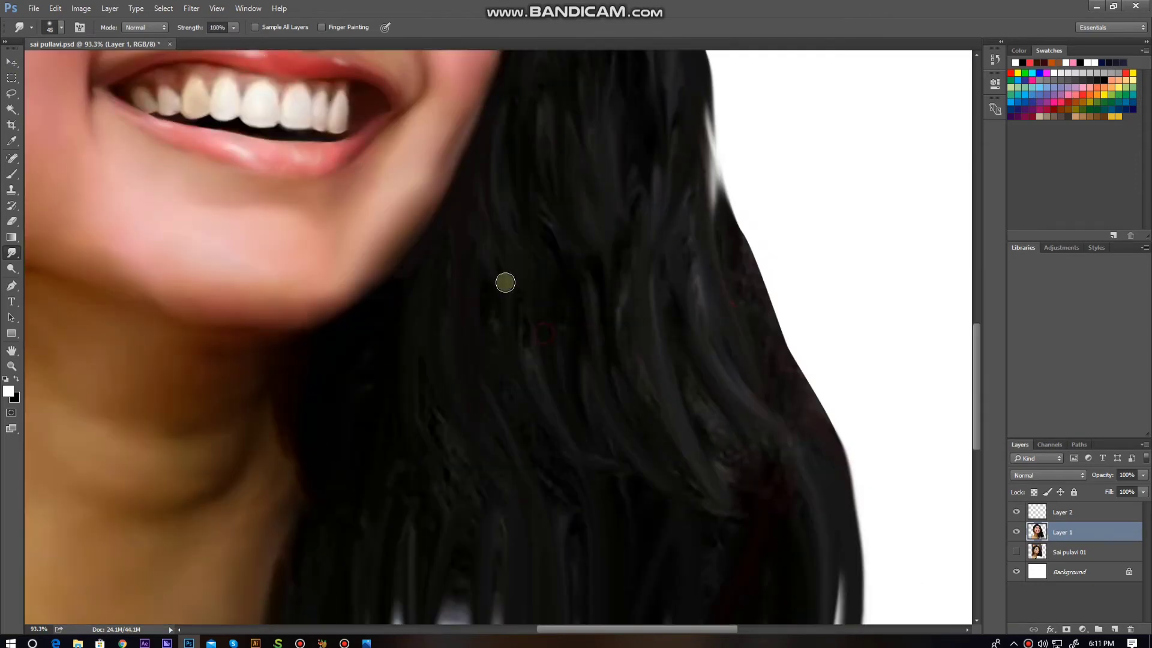
# Smudge the hair ends, pulling dark hair down over the white tips.
pyautogui.scroll(-3, 418, 426)
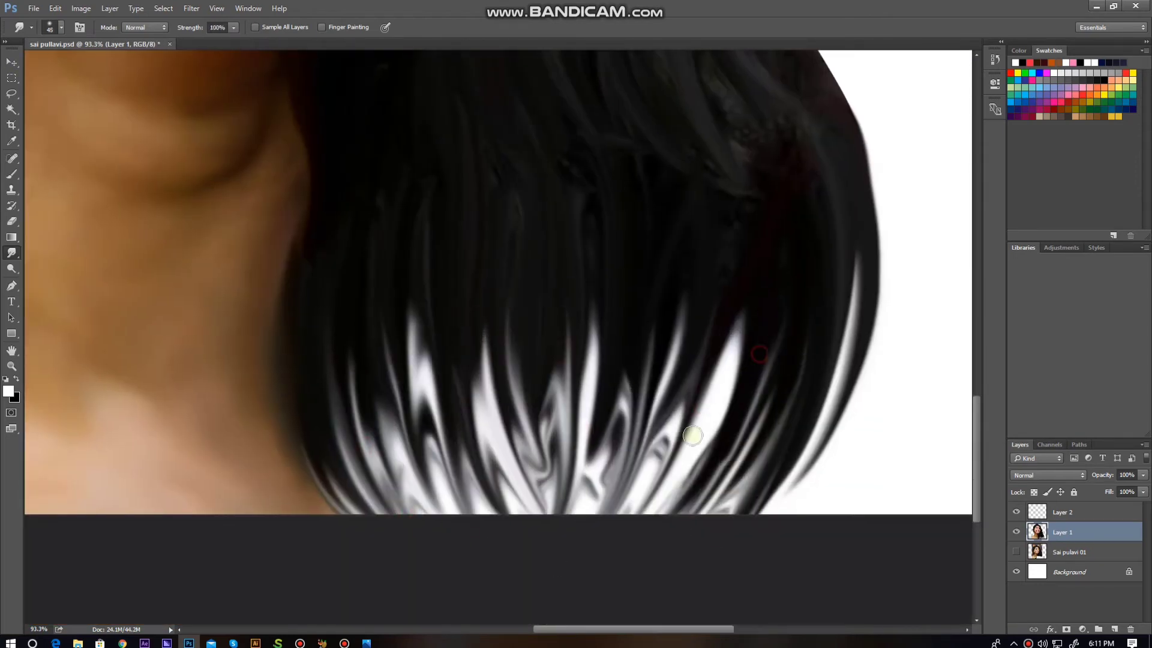
pyautogui.moveTo(353, 414)
pyautogui.mouseDown()
pyautogui.moveTo(414, 395)
pyautogui.moveTo(418, 553)
pyautogui.mouseUp()
pyautogui.moveTo(504, 324); pyautogui.dragTo(510, 513)
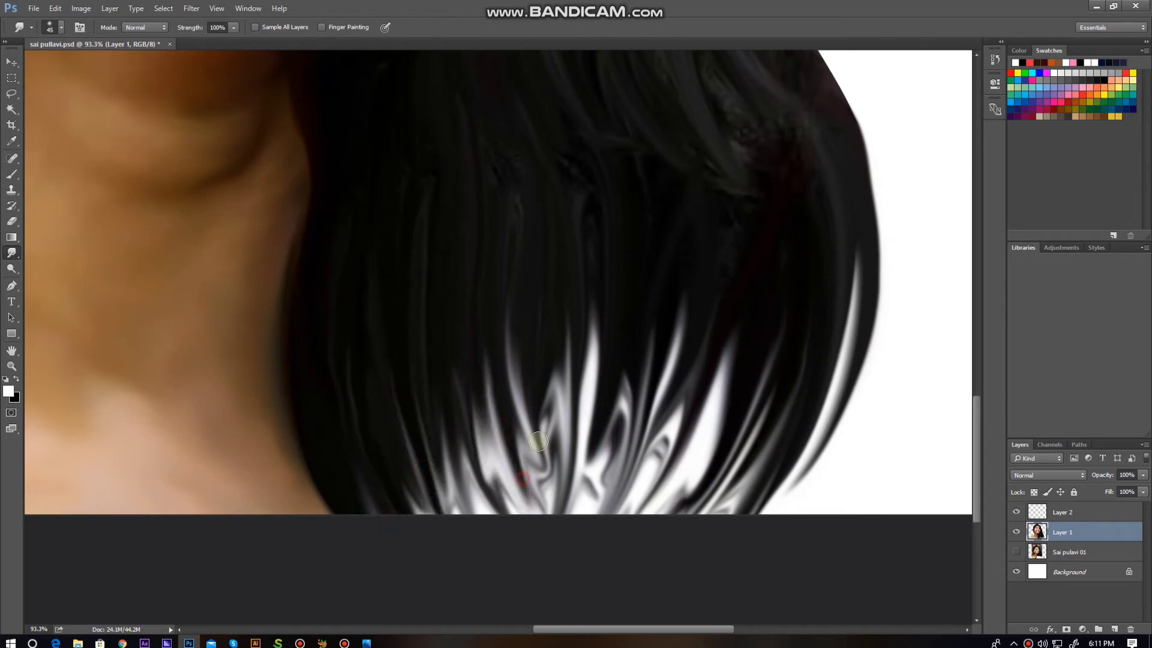
pyautogui.moveTo(564, 300); pyautogui.dragTo(576, 515)
# Paint black strokes at full opacity over the white hair streaks on both sides.
pyautogui.click(11, 174)
pyautogui.press('x')
pyautogui.press('0')
pyautogui.moveTo(666, 330); pyautogui.dragTo(660, 515)
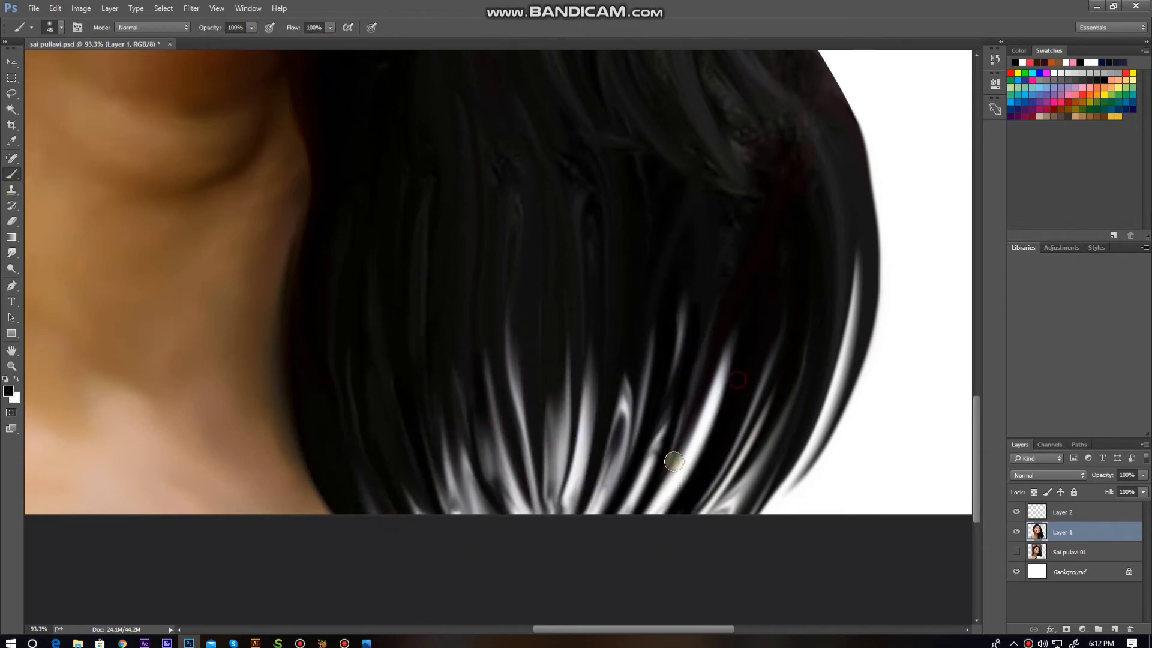
pyautogui.moveTo(552, 336); pyautogui.dragTo(540, 515)
pyautogui.moveTo(798, 240); pyautogui.dragTo(750, 515)
pyautogui.moveTo(564, 390)
pyautogui.mouseDown()
pyautogui.moveTo(638, 391)
pyautogui.moveTo(578, 514)
pyautogui.mouseUp()
pyautogui.hotkey('ctrl', '-')
pyautogui.hotkey('ctrl', '-')
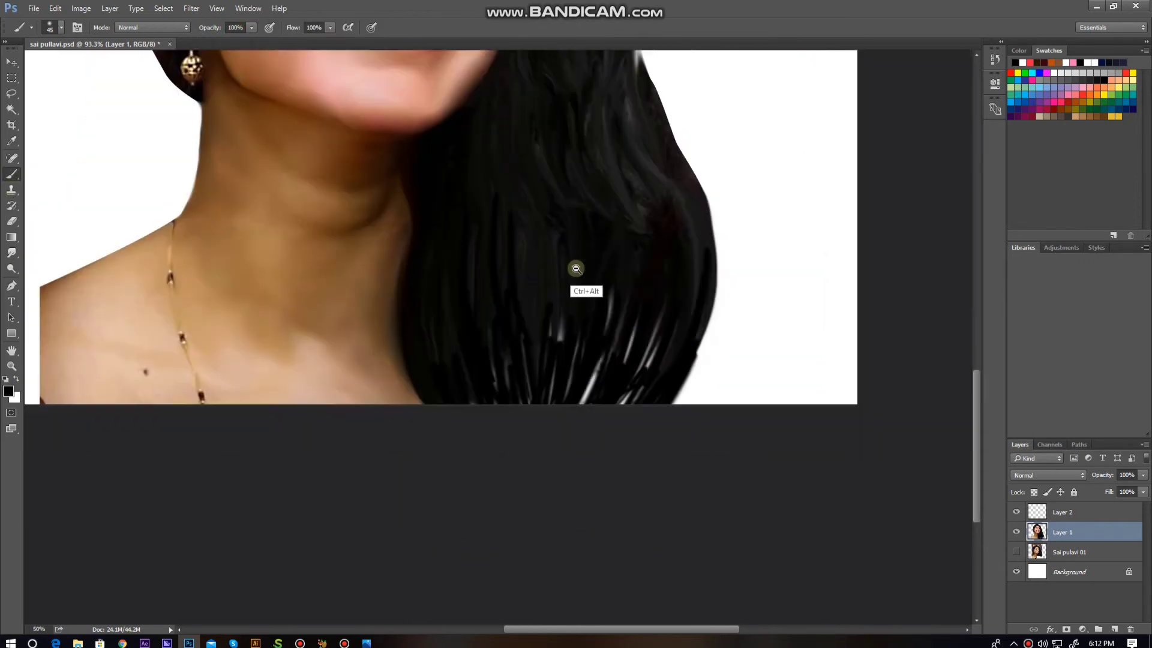
pyautogui.moveTo(576, 264)
pyautogui.mouseDown()
pyautogui.moveTo(564, 338)
pyautogui.moveTo(600, 408)
pyautogui.mouseUp()
pyautogui.moveTo(525, 178); pyautogui.dragTo(668, 412)
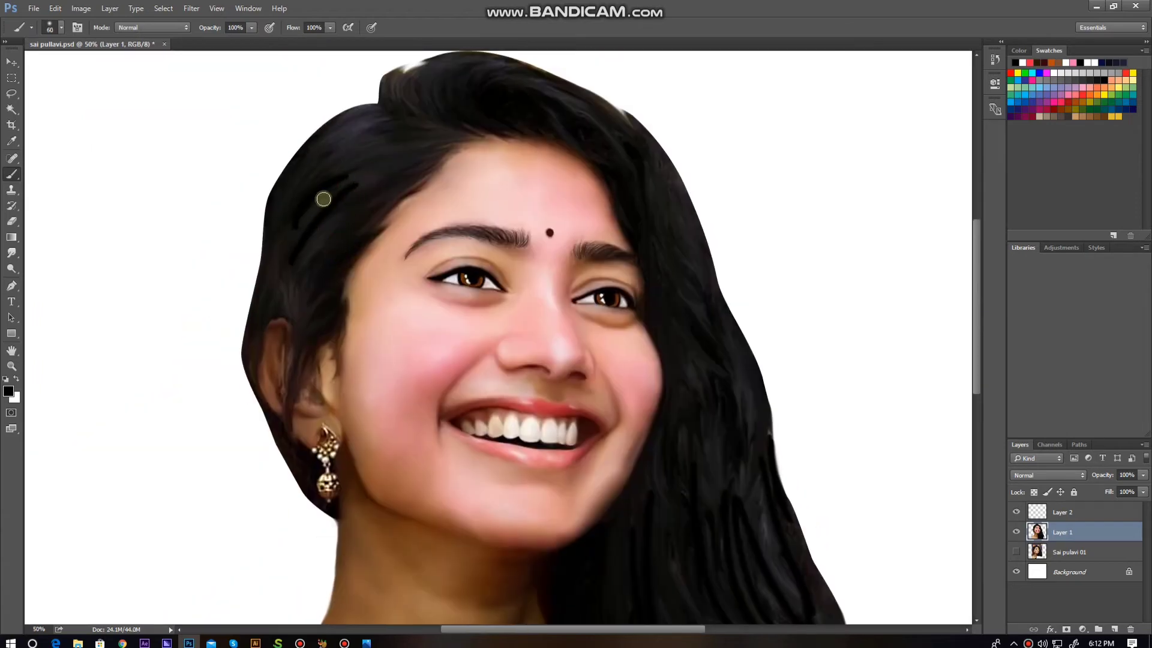
pyautogui.press('[')
pyautogui.moveTo(321, 196)
pyautogui.mouseDown()
pyautogui.moveTo(309, 250)
pyautogui.moveTo(316, 270)
pyautogui.mouseUp()
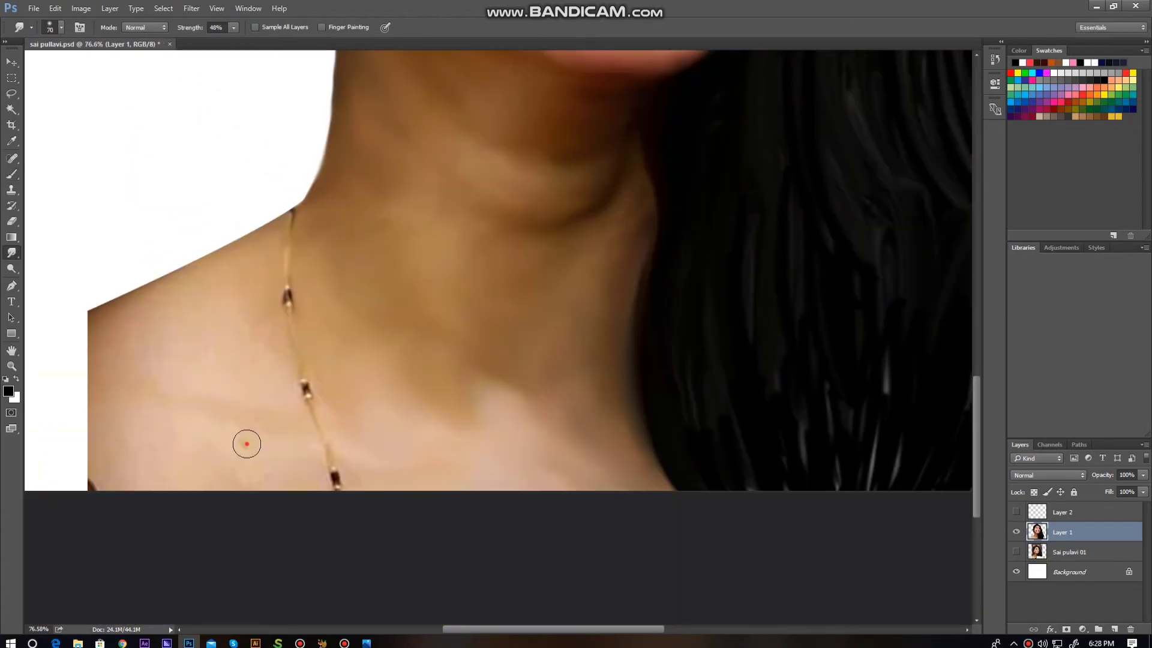
# Select the figure outline and smudge the blotchy shoulder skin smooth.
pyautogui.keyDown('ctrl'); pyautogui.click(1036, 551); pyautogui.keyUp('ctrl')
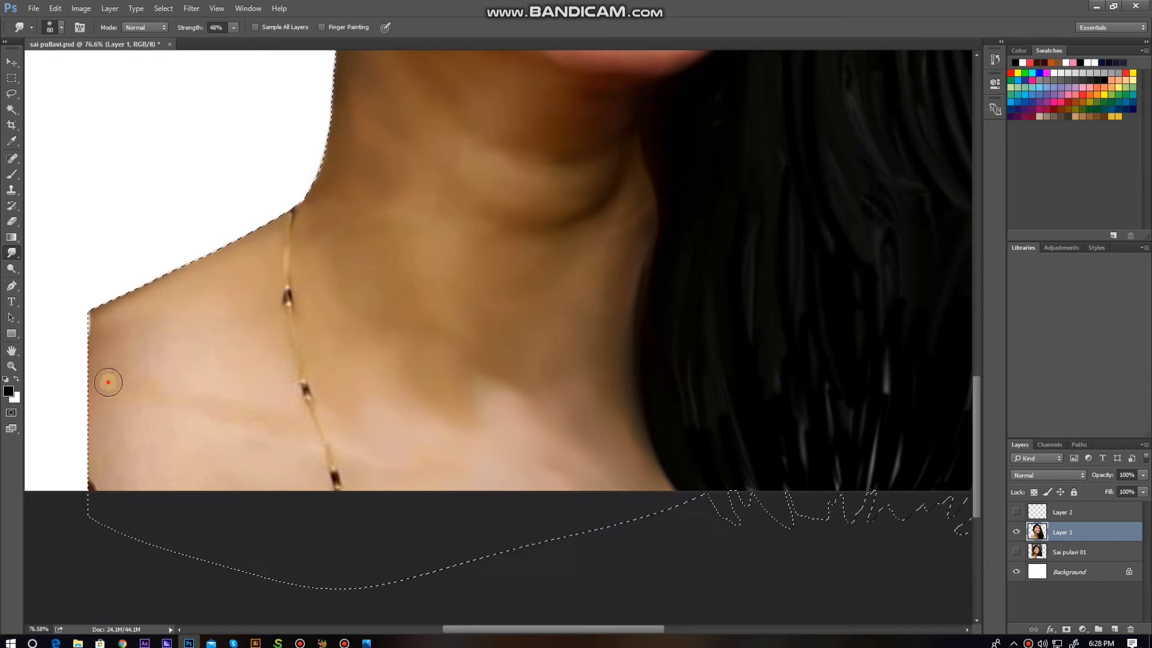
pyautogui.moveTo(206, 324)
pyautogui.mouseDown()
pyautogui.moveTo(219, 327)
pyautogui.moveTo(93, 466)
pyautogui.moveTo(463, 363)
pyautogui.moveTo(623, 256)
pyautogui.moveTo(596, 196)
pyautogui.moveTo(497, 384)
pyautogui.moveTo(331, 262)
pyautogui.mouseUp()
pyautogui.moveTo(334, 218); pyautogui.dragTo(75, 435)
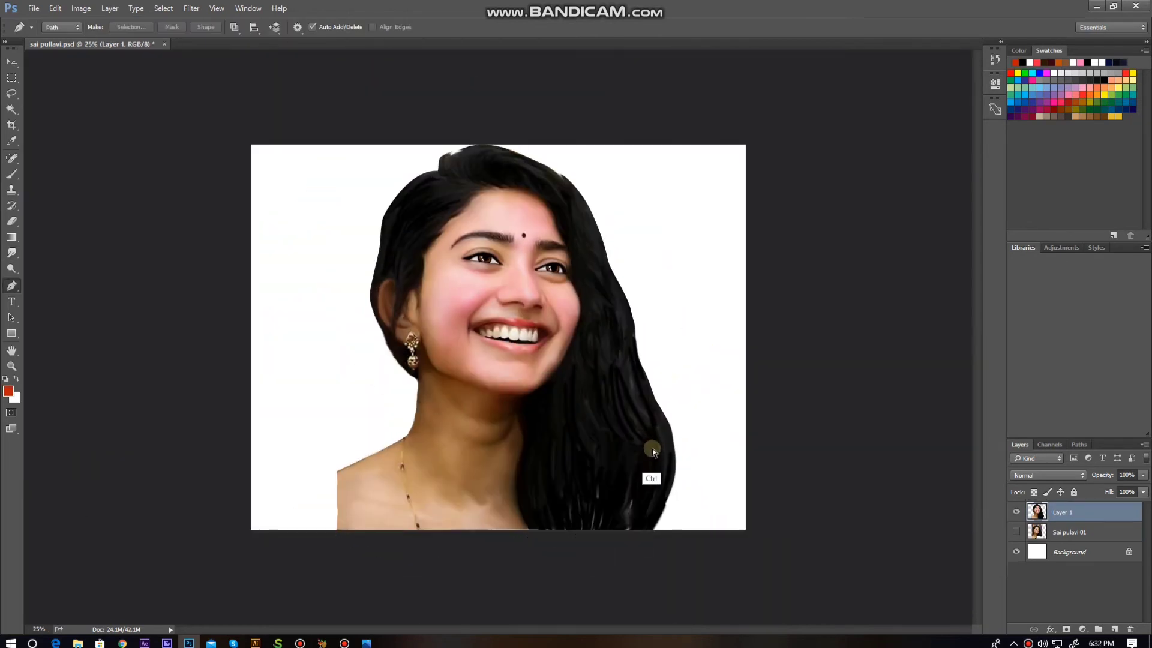
# Scale the portrait down to about 86% and move it up.
pyautogui.hotkey('ctrl', '+')
pyautogui.hotkey('ctrl', '-')
pyautogui.press('v')
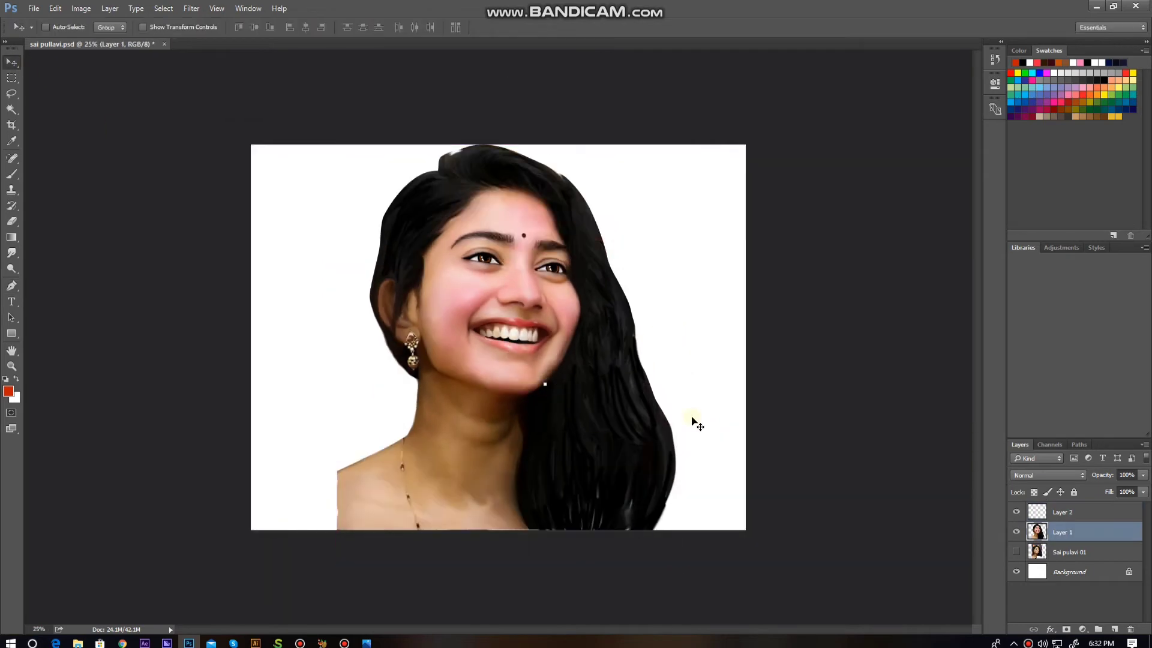
pyautogui.hotkey('ctrl', 't')
pyautogui.moveTo(684, 570); pyautogui.dragTo(656, 533)
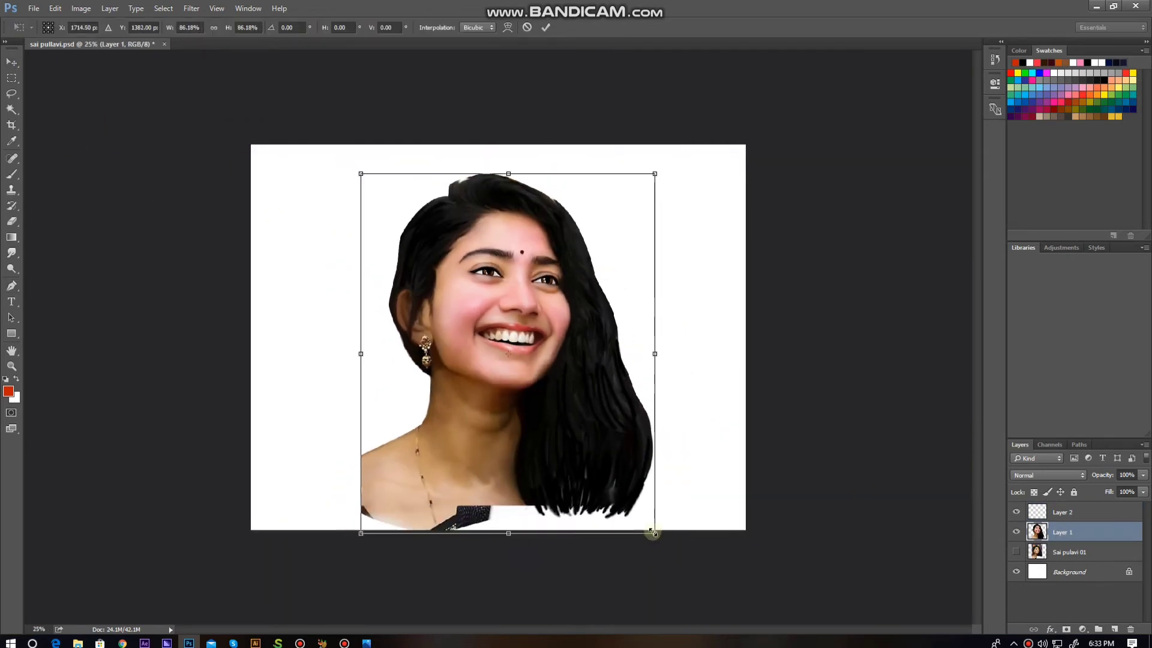
pyautogui.moveTo(613, 469); pyautogui.dragTo(613, 447)
pyautogui.press('Return')
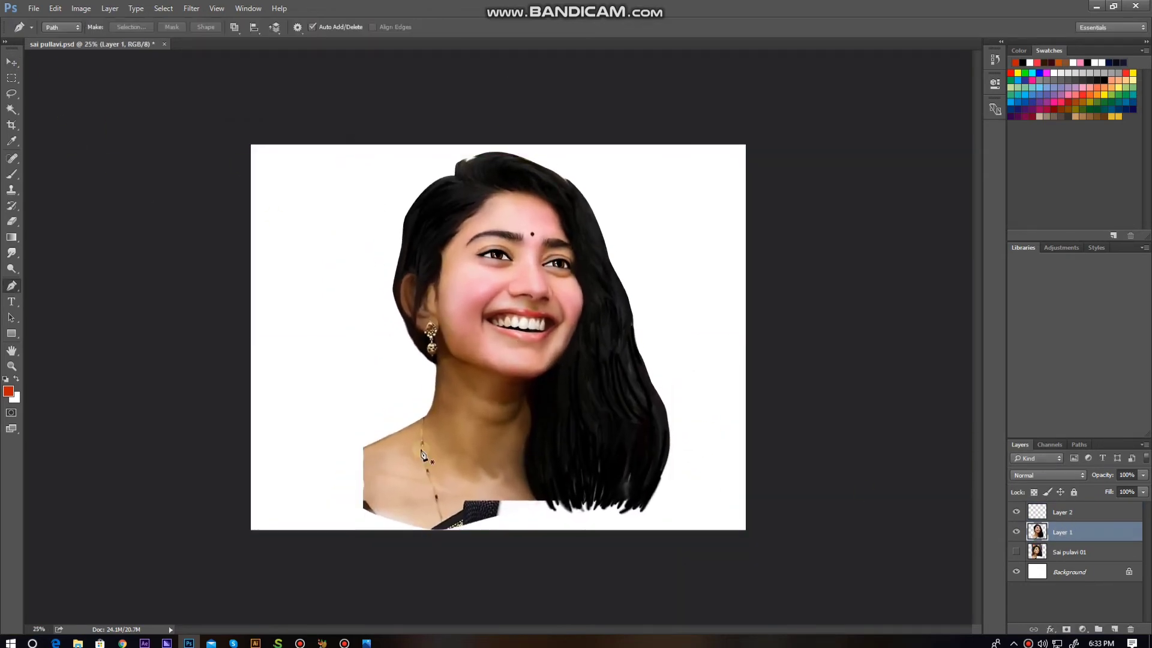
# Outline the left shoulder with the Pen tool on Layer 2 and fill it red.
pyautogui.hotkey('ctrl', '0')
pyautogui.click(1062, 512)
pyautogui.press('p')
pyautogui.click(371, 442)
pyautogui.moveTo(276, 489); pyautogui.dragTo(282, 507)
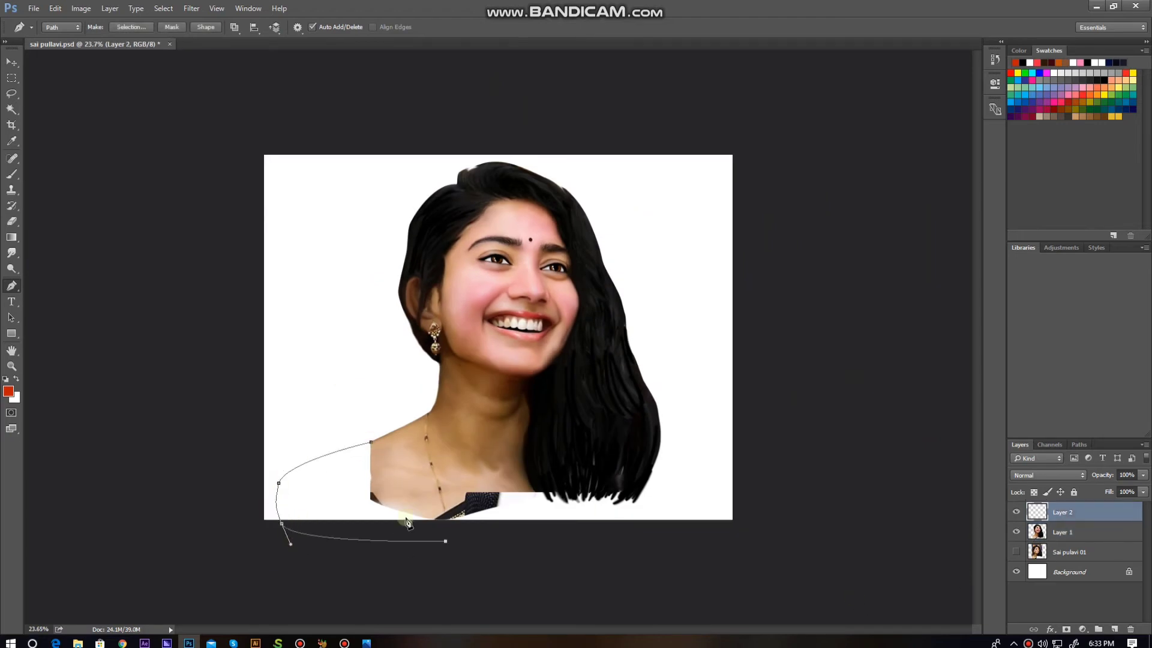
pyautogui.hotkey('ctrl', 'Return')
pyautogui.hotkey('alt', 'BackSpace')
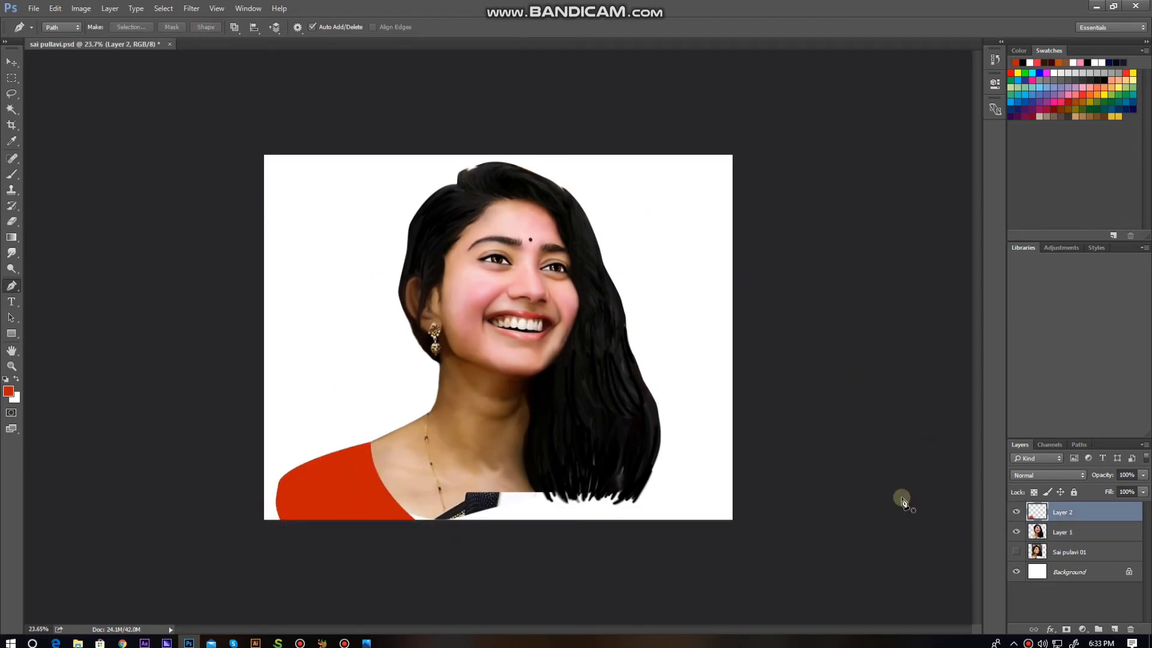
# On a new layer, outline the right shoulder and fill it red.
pyautogui.hotkey('ctrl', 'shift', 'alt', 'n')
pyautogui.click(604, 421)
pyautogui.moveTo(694, 459); pyautogui.dragTo(710, 474)
pyautogui.hotkey('ctrl', 'Return')
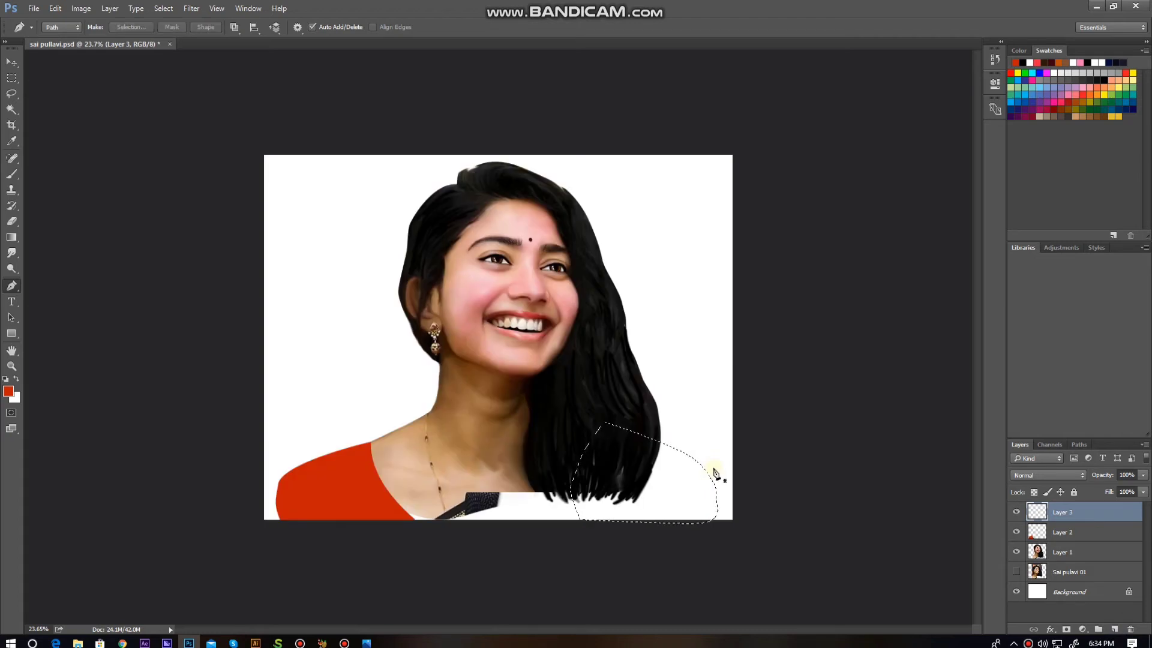
pyautogui.hotkey('alt', 'BackSpace')
pyautogui.hotkey('ctrl', 'd')
# Move the red shapes below the portrait and into place on the shoulders.
pyautogui.hotkey('ctrl', '[')
pyautogui.hotkey('ctrl', '[')
pyautogui.press('v')
pyautogui.moveTo(651, 507); pyautogui.dragTo(639, 489)
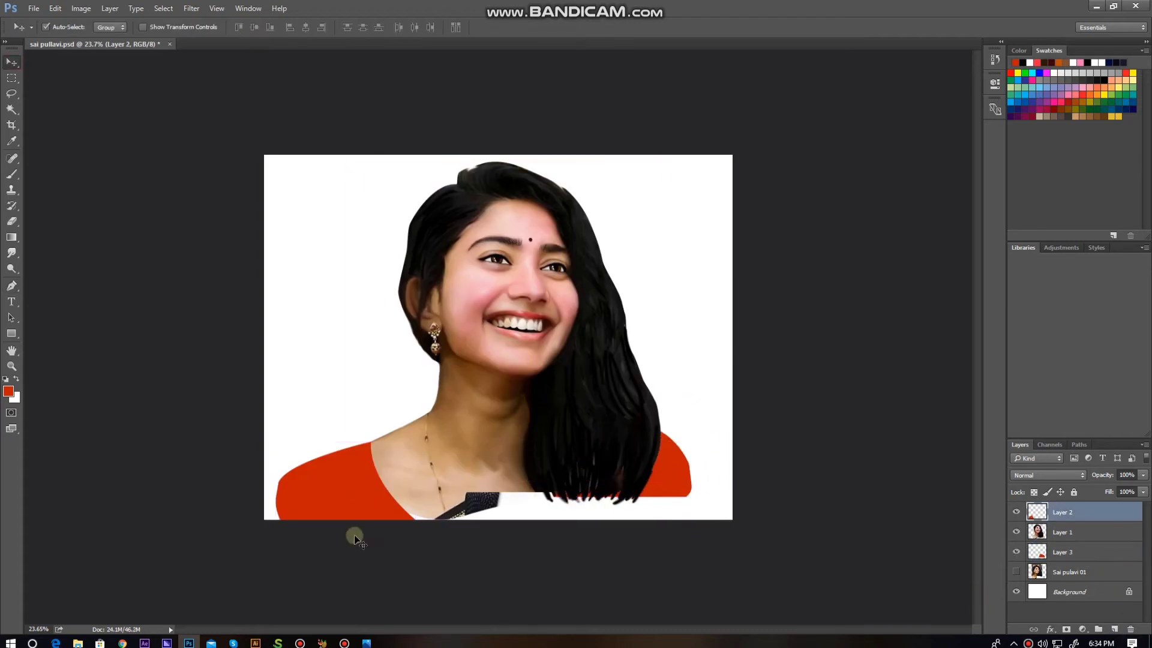
pyautogui.moveTo(354, 535); pyautogui.dragTo(396, 447)
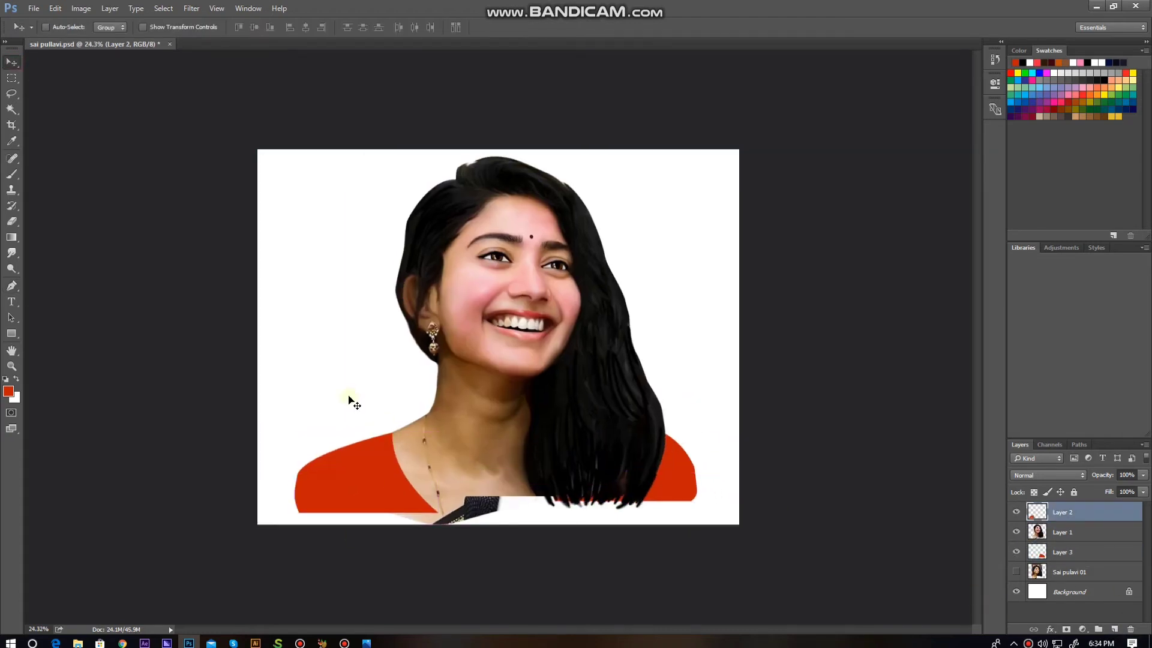
pyautogui.press('p')
pyautogui.click(391, 433)
pyautogui.moveTo(295, 489); pyautogui.dragTo(280, 521)
pyautogui.press('Escape')
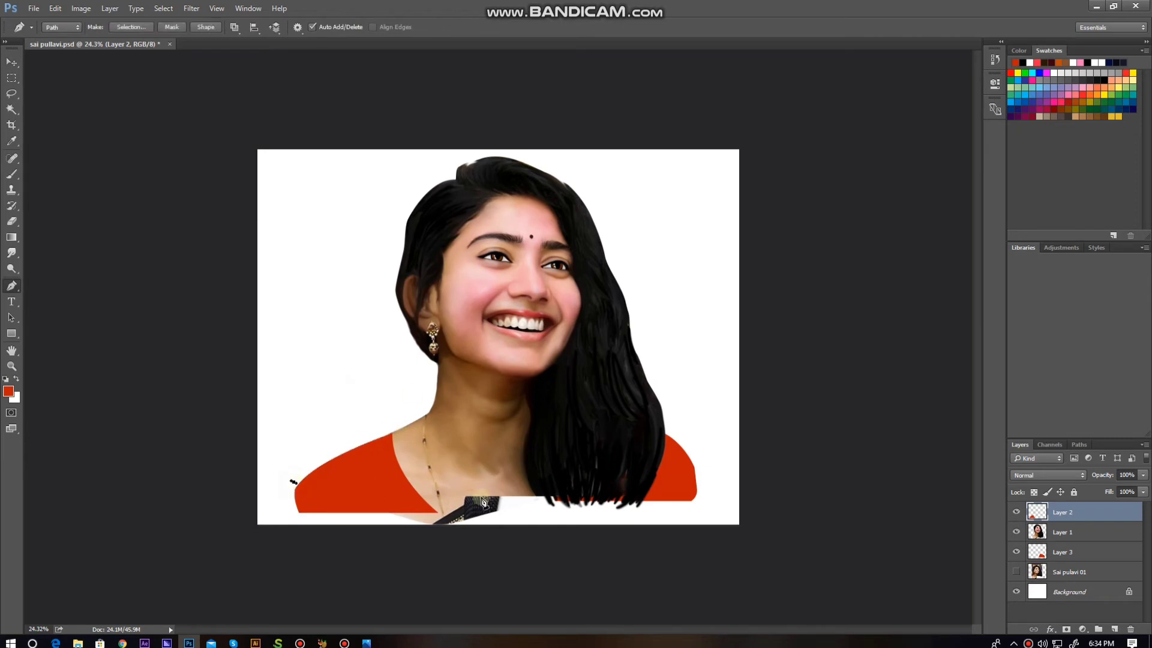
# Merge the portrait and red top, then enlarge the result to about 103%.
pyautogui.hotkey('ctrl', 'e')
pyautogui.hotkey('ctrl', 't')
pyautogui.moveTo(689, 518); pyautogui.dragTo(706, 540)
pyautogui.press('Return')
pyautogui.hotkey('ctrl', '+')
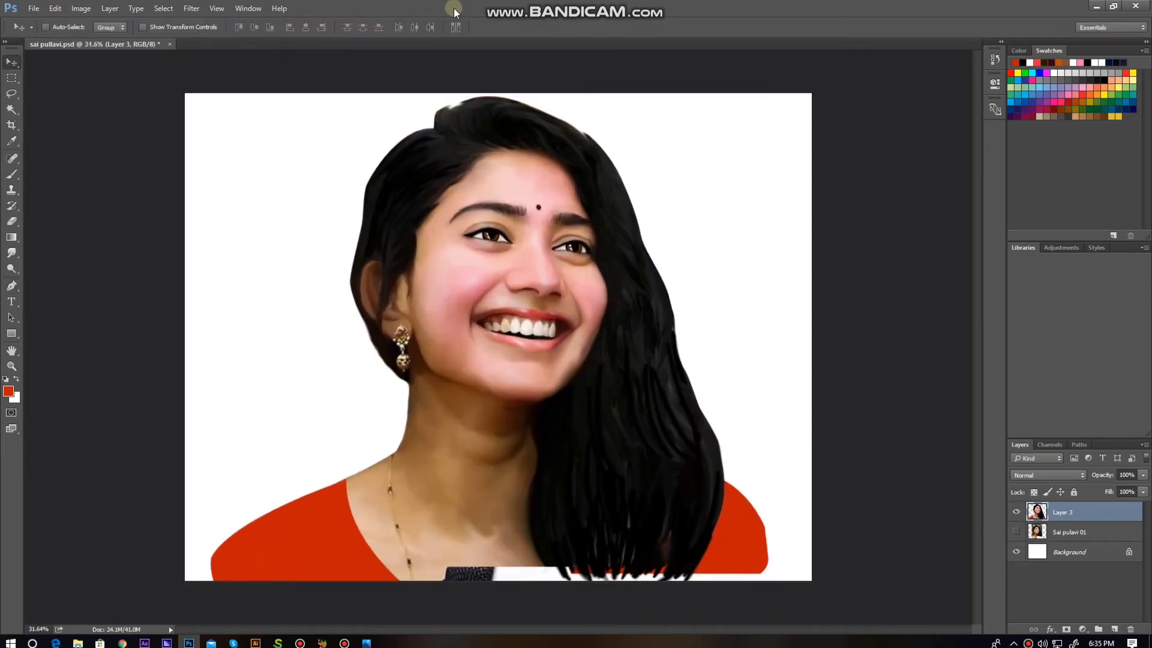
# Add a new layer for hair strands and set a deep brown Brush colour.
pyautogui.click(1114, 629)
pyautogui.press('i')
pyautogui.click(9, 391)
pyautogui.moveTo(300, 409); pyautogui.dragTo(304, 409)
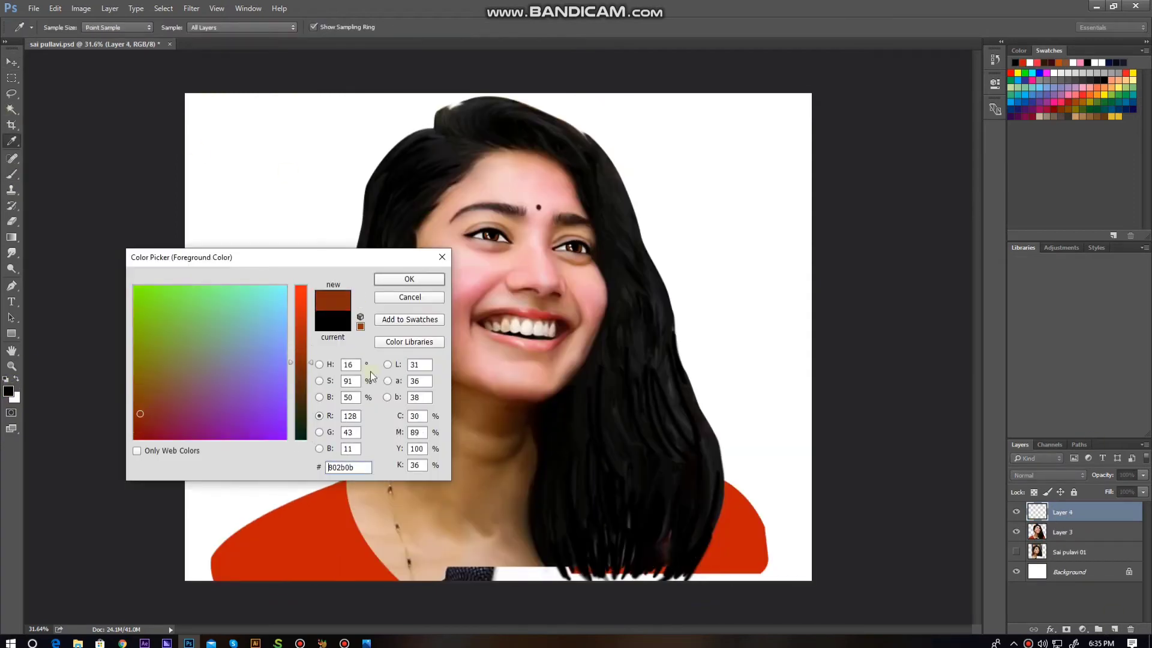
pyautogui.click(409, 279)
pyautogui.press('b')
pyautogui.scroll(5, 447, 99)
# Paint thin brown strands along the top of the hair at full opacity.
pyautogui.moveTo(518, 119); pyautogui.dragTo(444, 129)
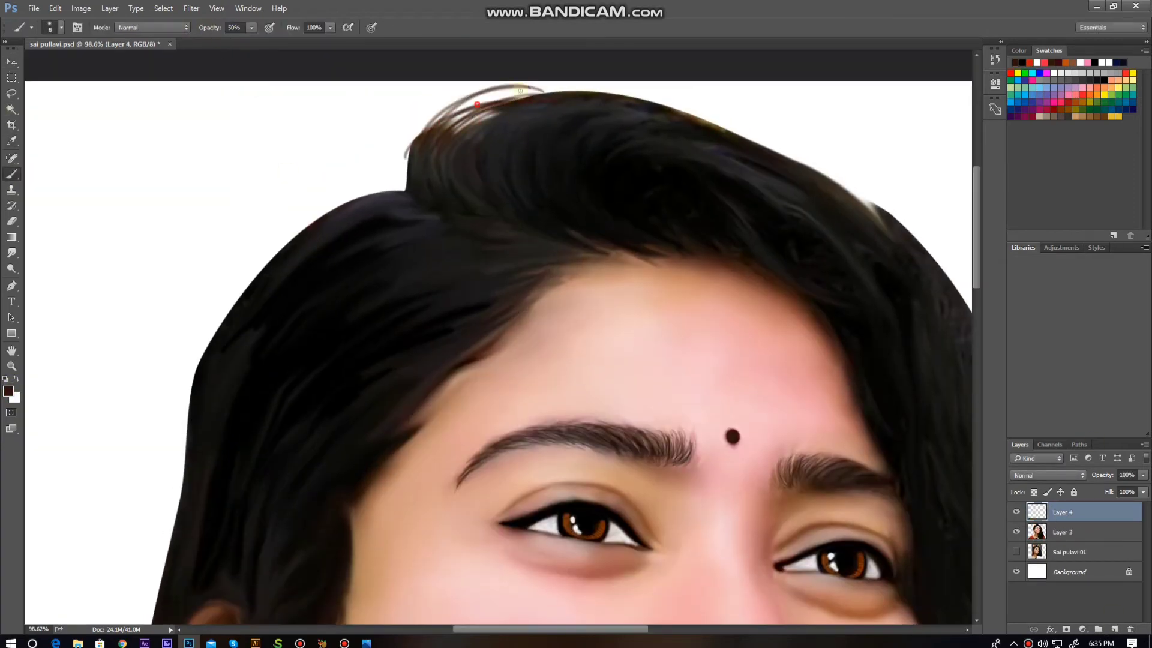
pyautogui.moveTo(564, 87); pyautogui.dragTo(450, 105)
pyautogui.click(9, 391)
pyautogui.click(391, 278)
pyautogui.moveTo(420, 150)
pyautogui.mouseDown()
pyautogui.moveTo(575, 96)
pyautogui.moveTo(540, 90)
pyautogui.mouseUp()
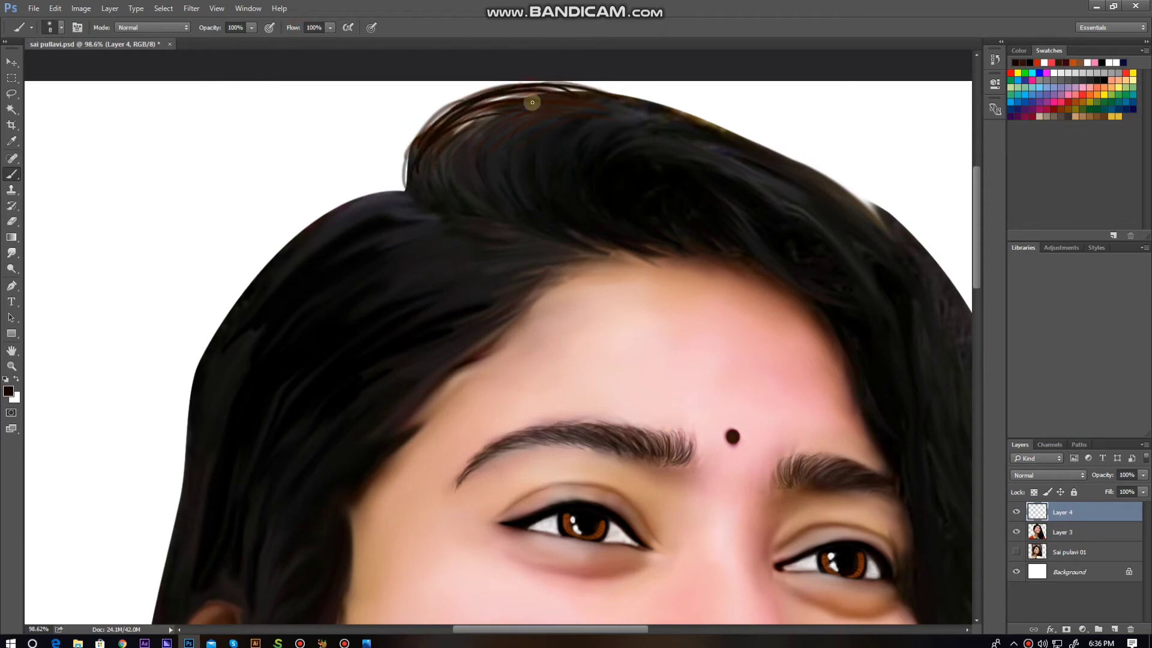
pyautogui.moveTo(456, 144); pyautogui.dragTo(570, 90)
pyautogui.press('0')
pyautogui.moveTo(408, 198)
pyautogui.mouseDown()
pyautogui.moveTo(528, 144)
pyautogui.moveTo(354, 258)
pyautogui.mouseUp()
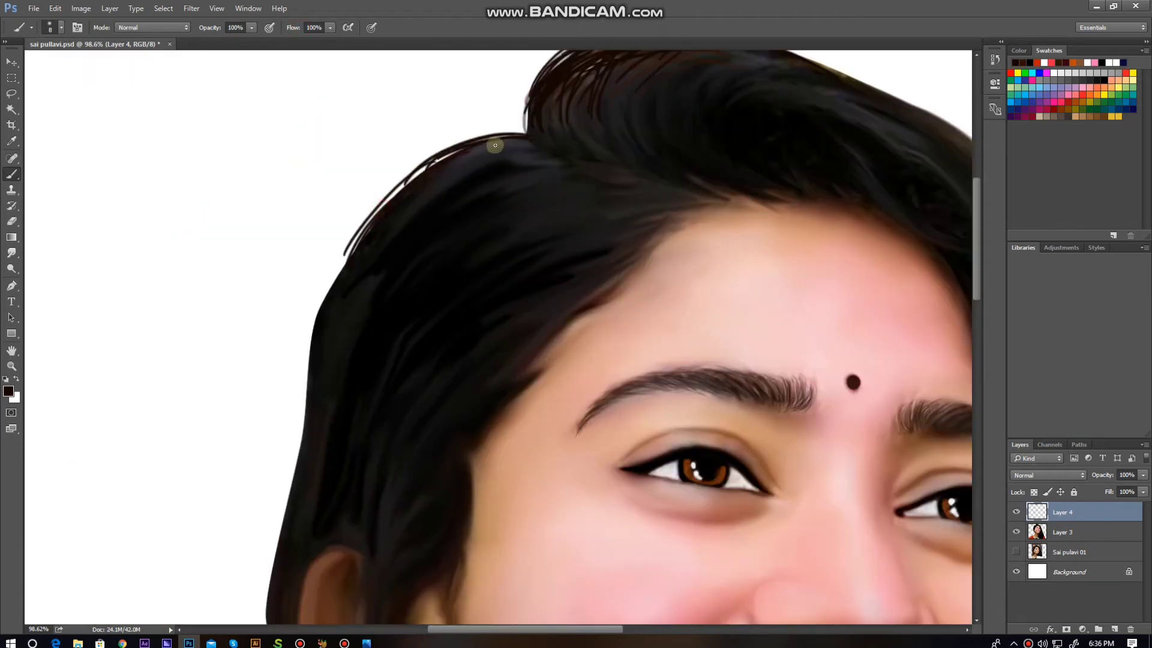
pyautogui.scroll(-3, 354, 258)
# Paint fine flyaway strands down the hair's left edge.
pyautogui.moveTo(360, 123); pyautogui.dragTo(297, 366)
pyautogui.moveTo(322, 209); pyautogui.dragTo(297, 420)
pyautogui.scroll(-3, 330, 342)
pyautogui.moveTo(333, 246)
pyautogui.mouseDown()
pyautogui.moveTo(312, 453)
pyautogui.moveTo(360, 528)
pyautogui.mouseUp()
pyautogui.scroll(-3, 360, 420)
pyautogui.scroll(-3, 384, 322)
pyautogui.scroll(4, 383, 322)
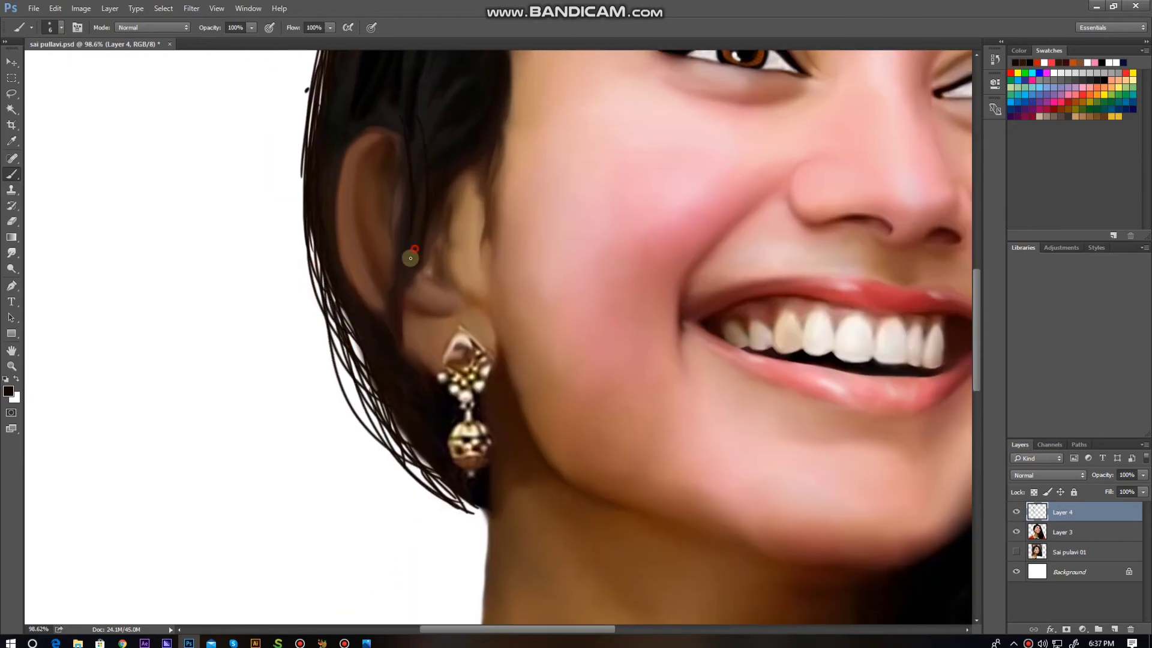
pyautogui.scroll(3, 453, 237)
pyautogui.scroll(4, 465, 213)
pyautogui.scroll(2, 466, 213)
pyautogui.moveTo(378, 117); pyautogui.dragTo(258, 312)
pyautogui.moveTo(312, 171); pyautogui.dragTo(256, 396)
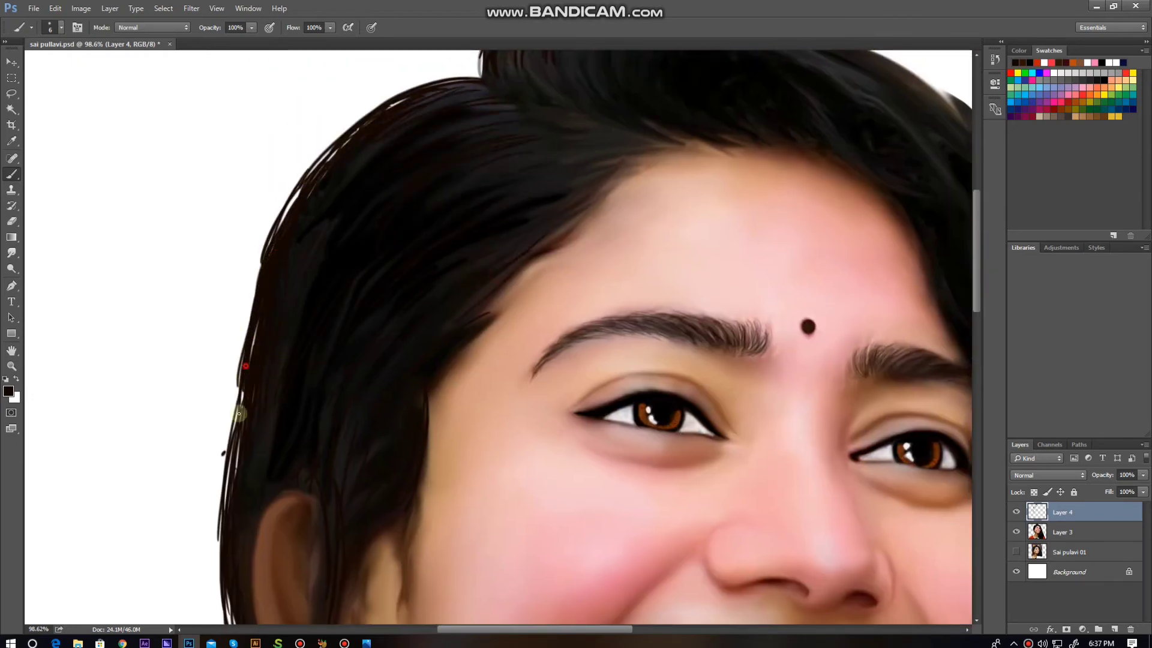
pyautogui.moveTo(259, 264); pyautogui.dragTo(229, 489)
pyautogui.moveTo(249, 327); pyautogui.dragTo(215, 509)
pyautogui.moveTo(300, 181); pyautogui.dragTo(216, 543)
pyautogui.moveTo(271, 287); pyautogui.dragTo(223, 435)
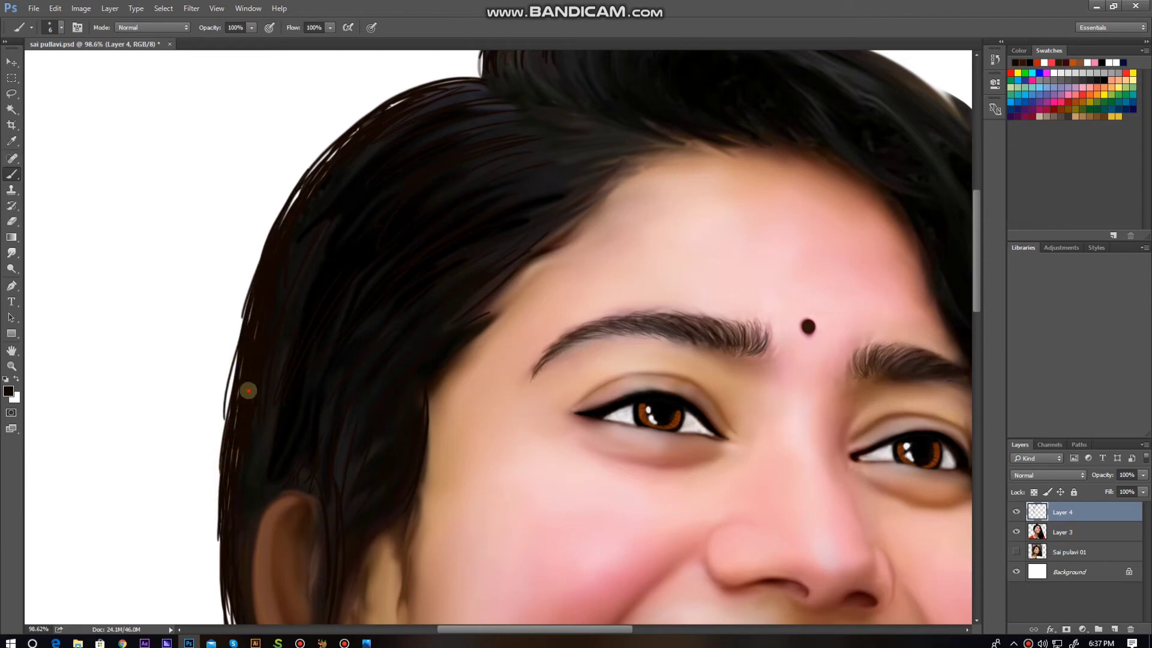
pyautogui.scroll(-5, 407, 118)
pyautogui.scroll(-3, 406, 119)
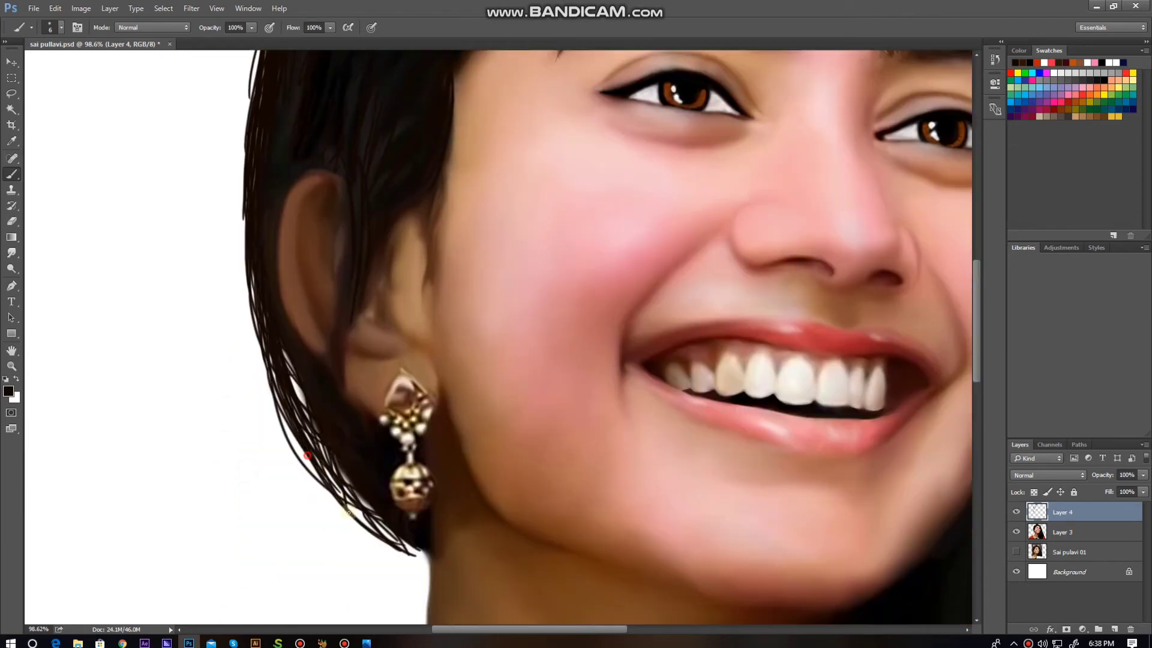
pyautogui.moveTo(275, 378)
pyautogui.mouseDown()
pyautogui.moveTo(428, 567)
pyautogui.moveTo(401, 543)
pyautogui.mouseUp()
pyautogui.scroll(-2, 424, 327)
pyautogui.scroll(-1, 576, 348)
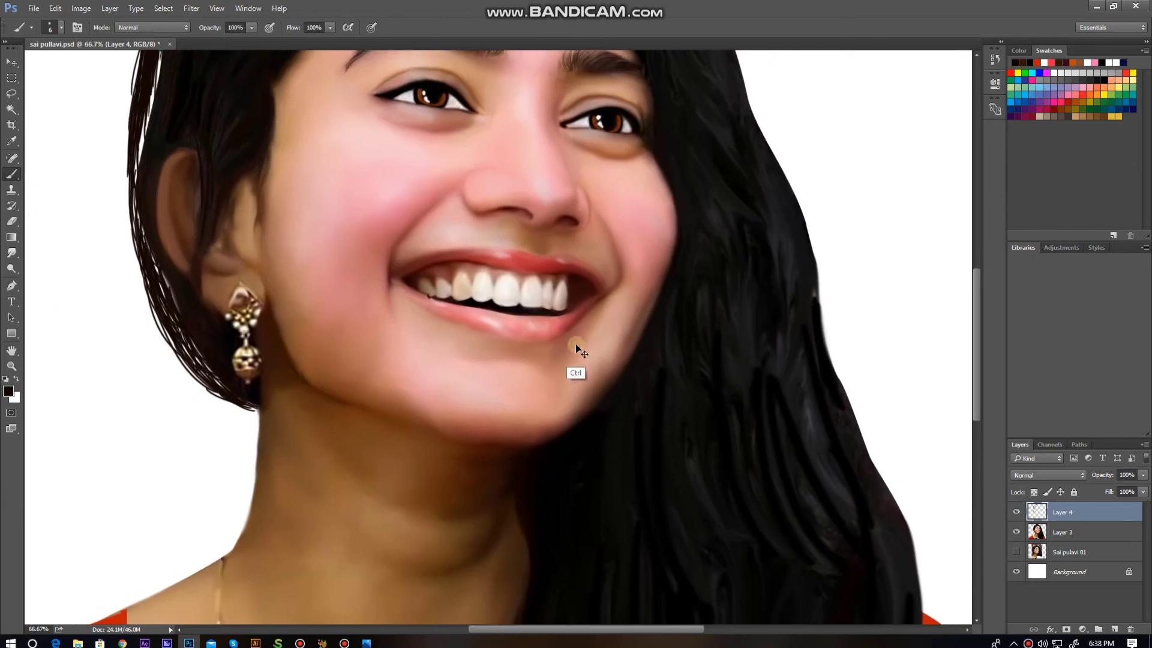
pyautogui.scroll(3, 630, 455)
pyautogui.scroll(2, 511, 202)
# Add thin strands along the top-right and right hair edges, then pan to review.
pyautogui.moveTo(385, 77); pyautogui.dragTo(540, 154)
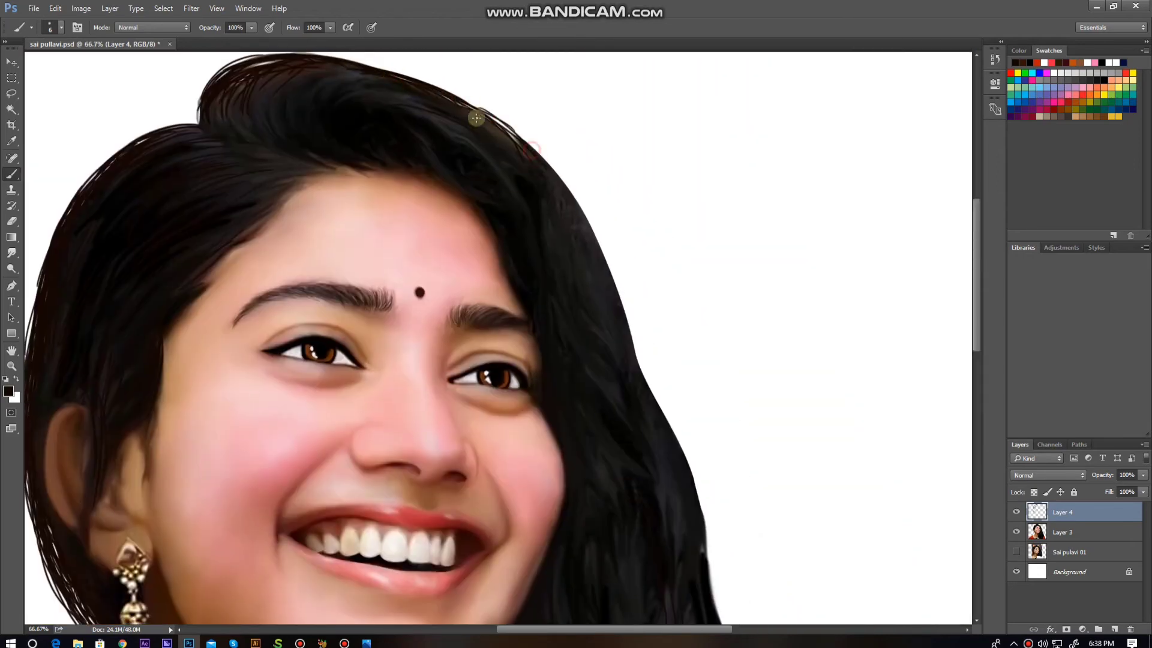
pyautogui.moveTo(476, 115); pyautogui.dragTo(542, 161)
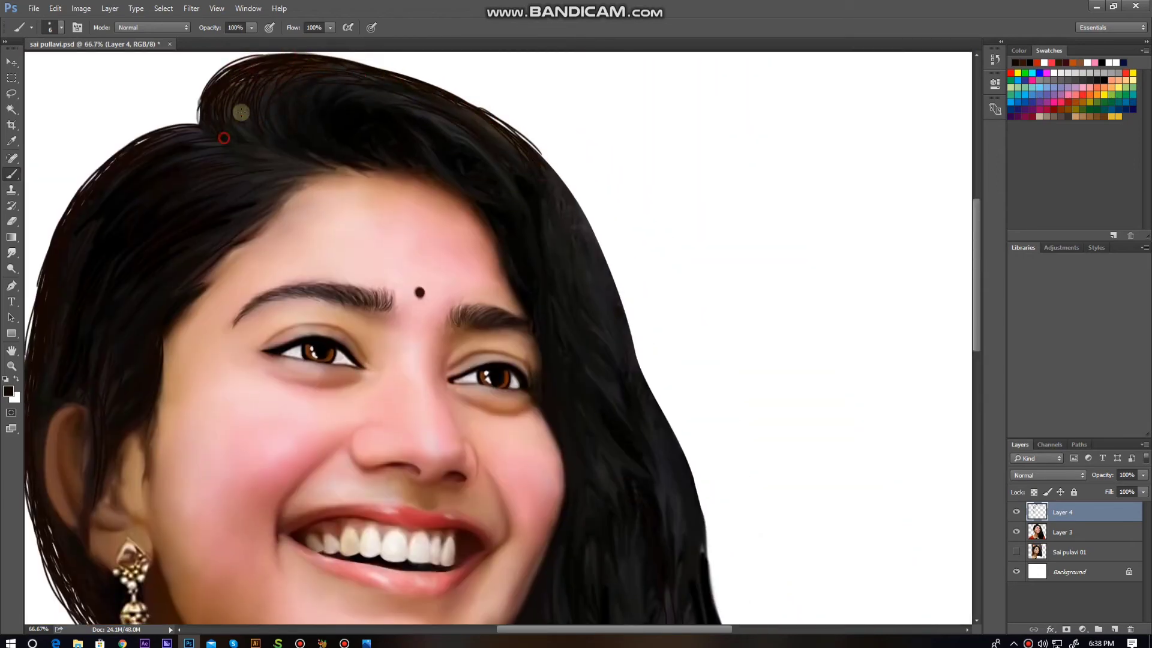
pyautogui.moveTo(507, 123); pyautogui.dragTo(564, 210)
pyautogui.scroll(-3, 481, 278)
pyautogui.hscroll(2, 481, 277)
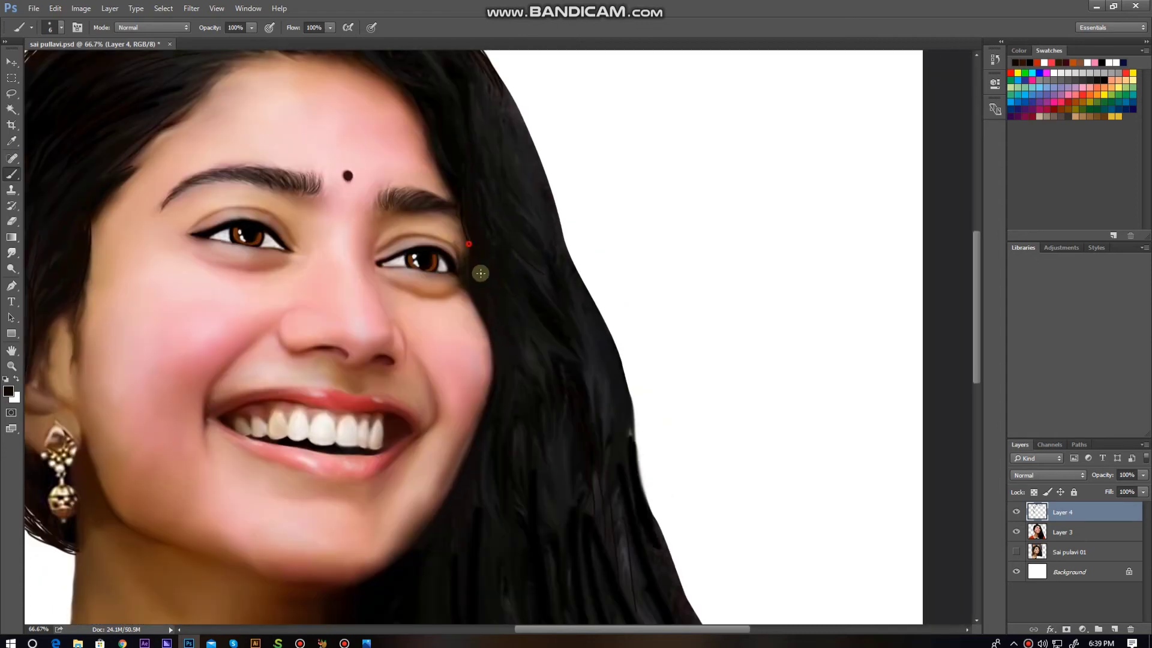
pyautogui.scroll(-6, 538, 404)
pyautogui.hscroll(-1, 543, 420)
pyautogui.scroll(-3, 548, 440)
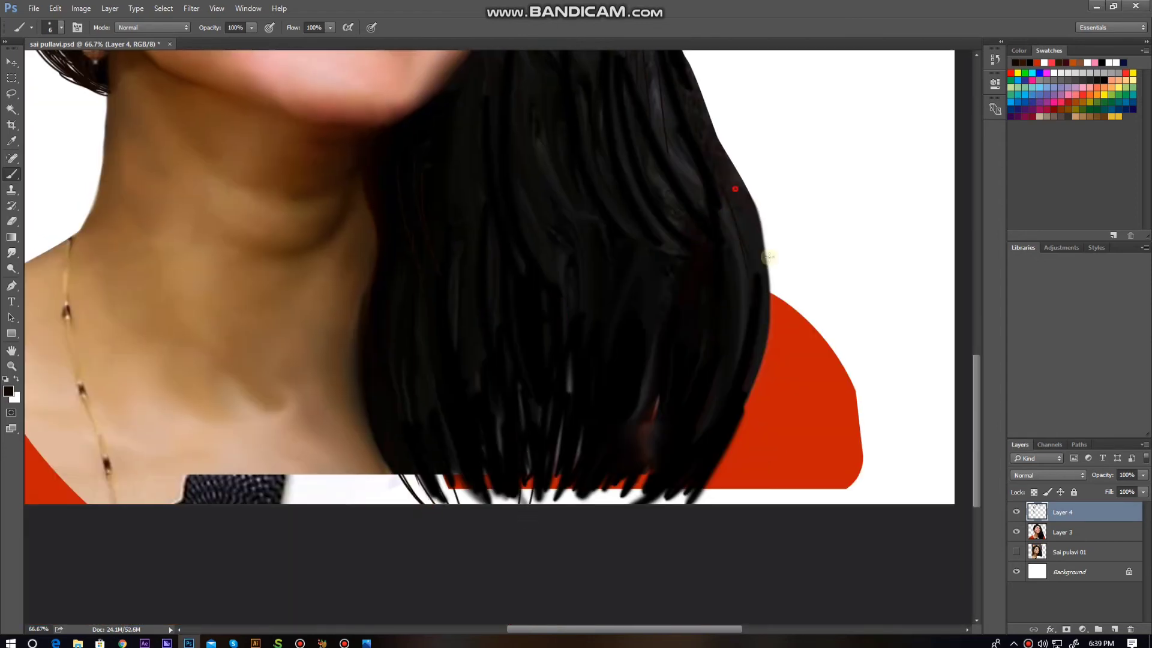
pyautogui.scroll(3, 769, 256)
pyautogui.hscroll(1, 684, 384)
pyautogui.scroll(5, 660, 390)
pyautogui.scroll(-3, 600, 300)
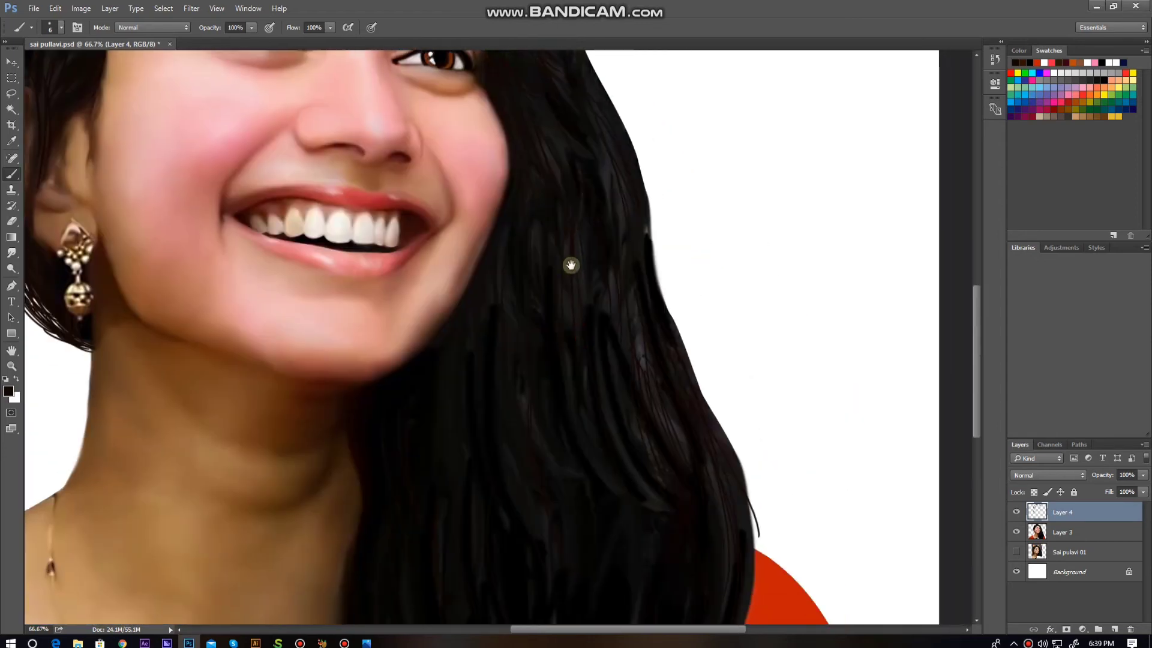
pyautogui.scroll(-3, 708, 465)
pyautogui.hscroll(-4, 689, 404)
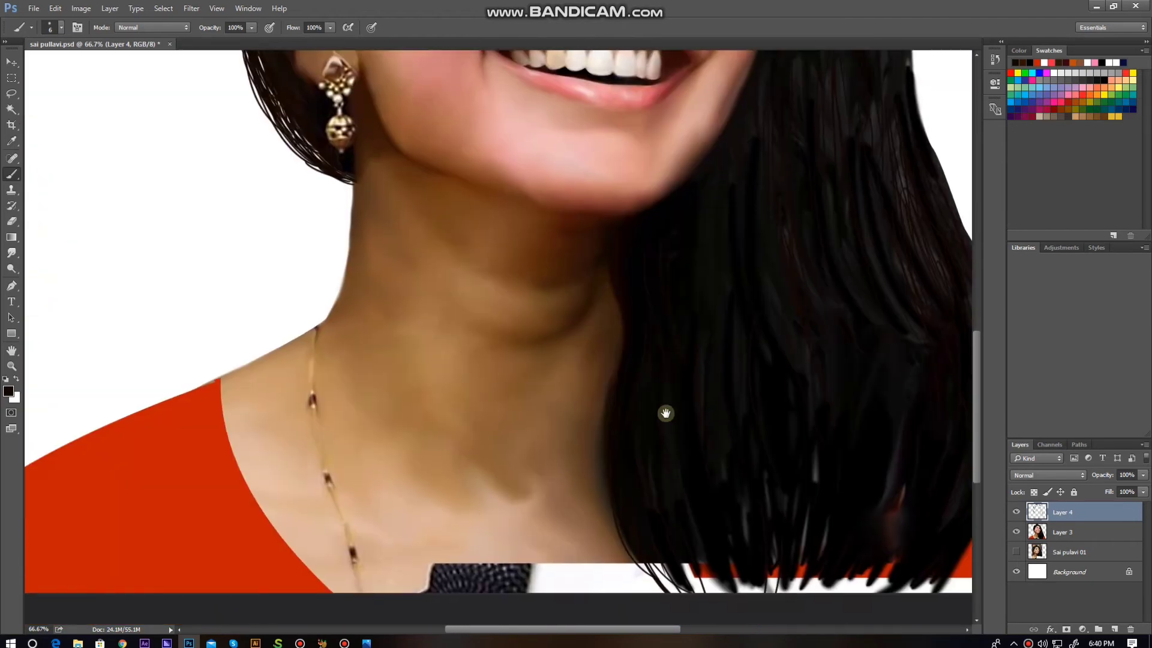
pyautogui.scroll(3, 663, 414)
pyautogui.hscroll(2, 663, 414)
pyautogui.scroll(5, 717, 249)
pyautogui.hscroll(1, 717, 249)
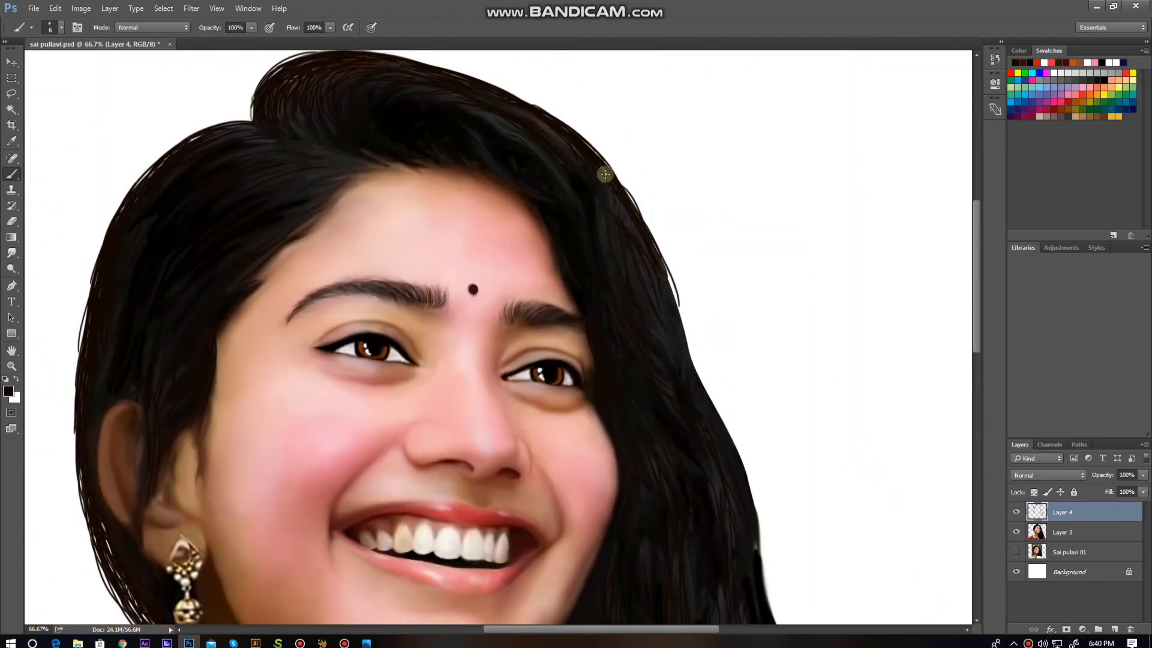
# Tilt the canvas view counter-clockwise and pan around the lower hair.
pyautogui.press('r')
pyautogui.moveTo(673, 252); pyautogui.dragTo(236, 286)
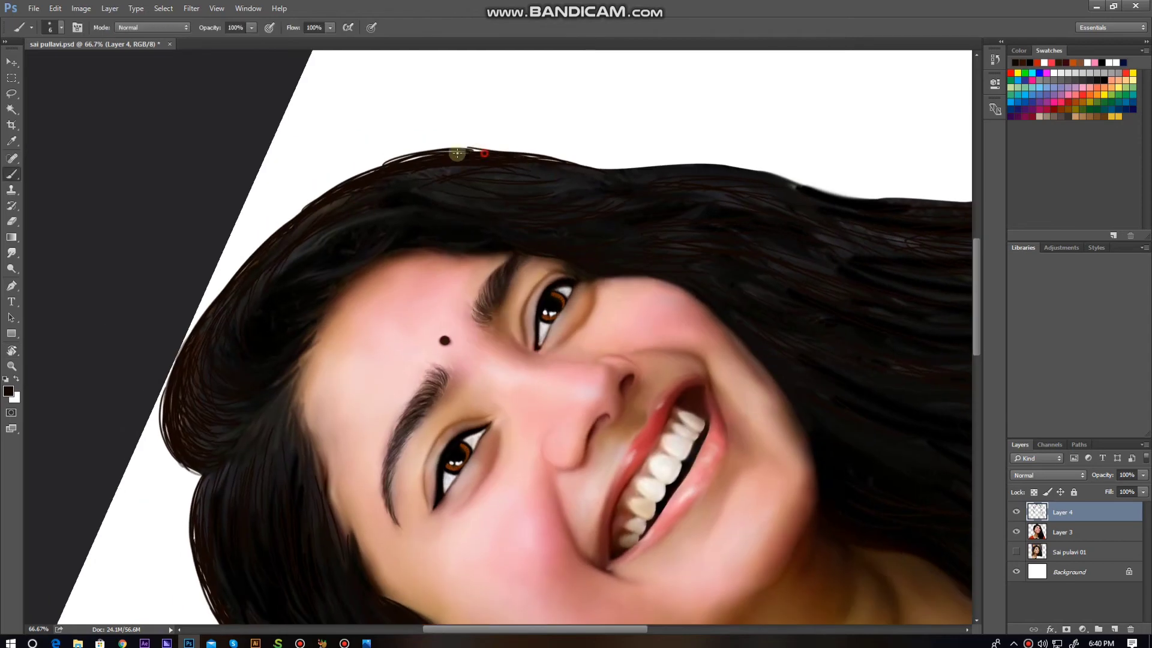
pyautogui.hscroll(3, 407, 178)
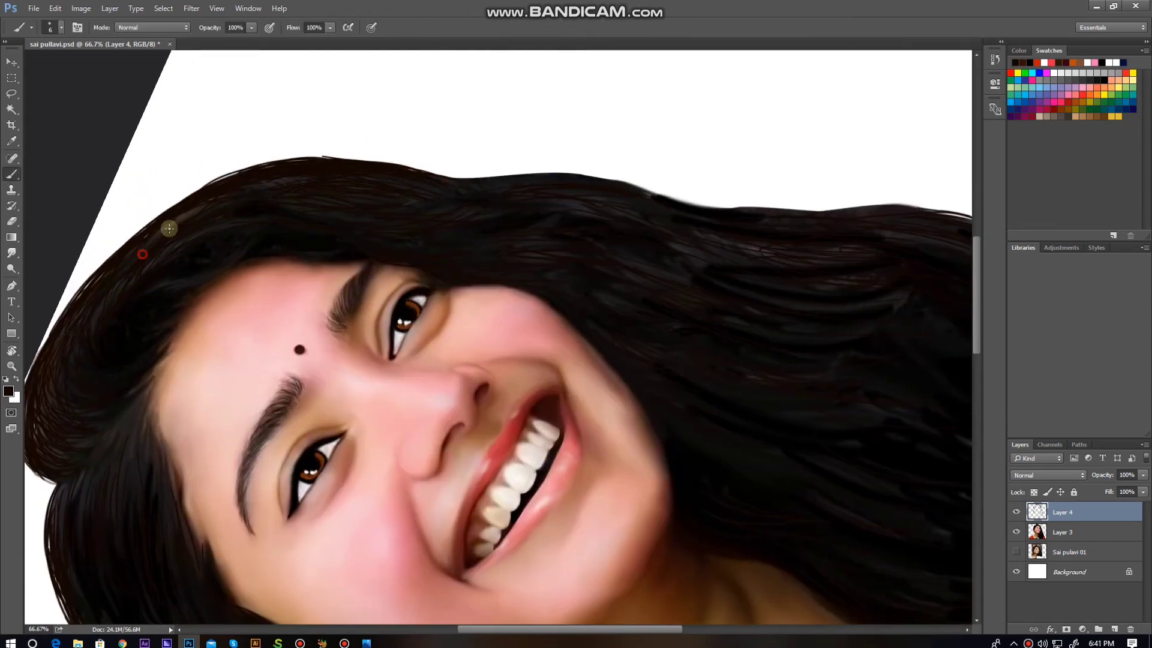
pyautogui.scroll(-3, 642, 187)
pyautogui.hscroll(4, 642, 188)
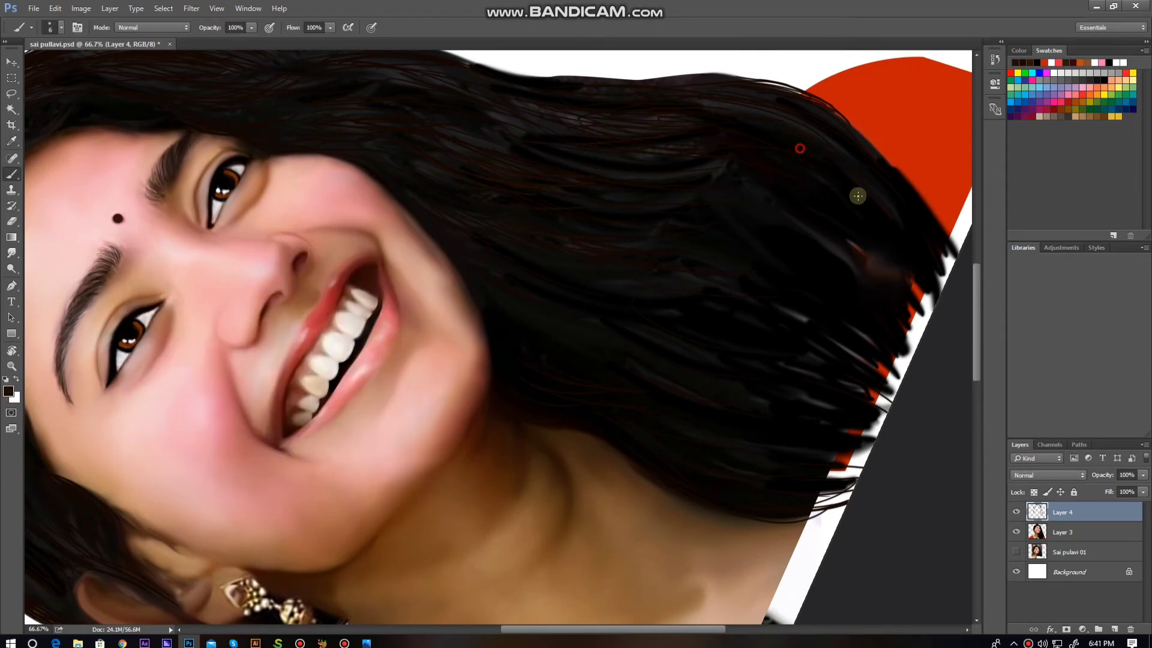
pyautogui.scroll(3, 321, 174)
pyautogui.hscroll(-3, 321, 174)
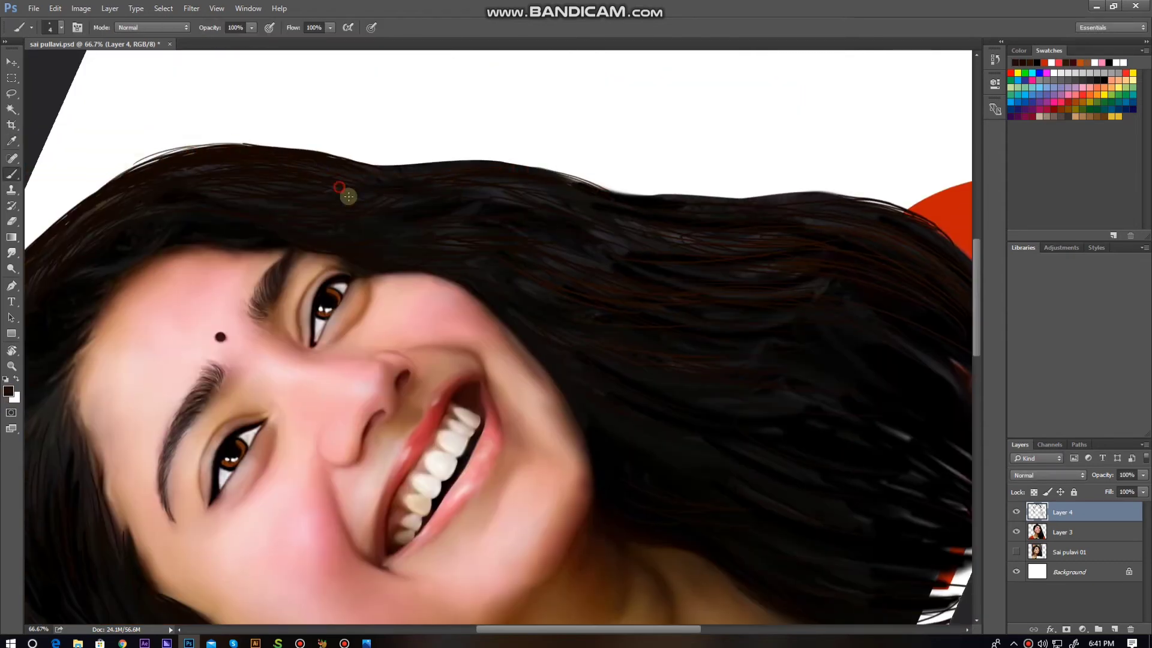
pyautogui.scroll(-2, 177, 235)
pyautogui.hscroll(-3, 195, 290)
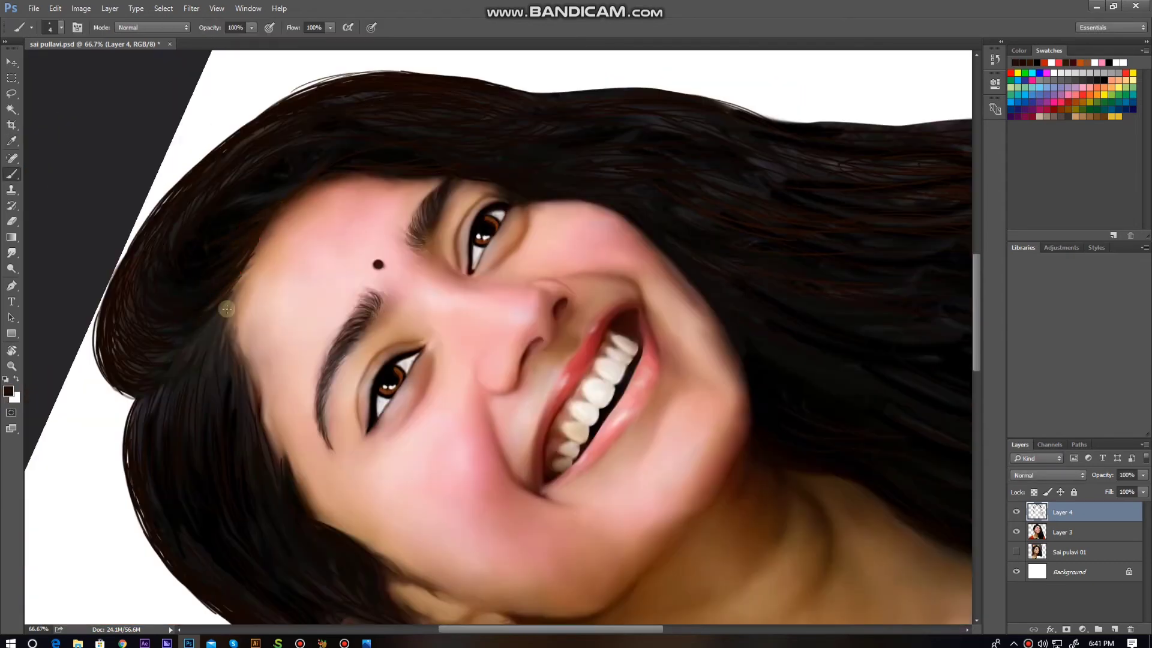
pyautogui.scroll(-2, 182, 403)
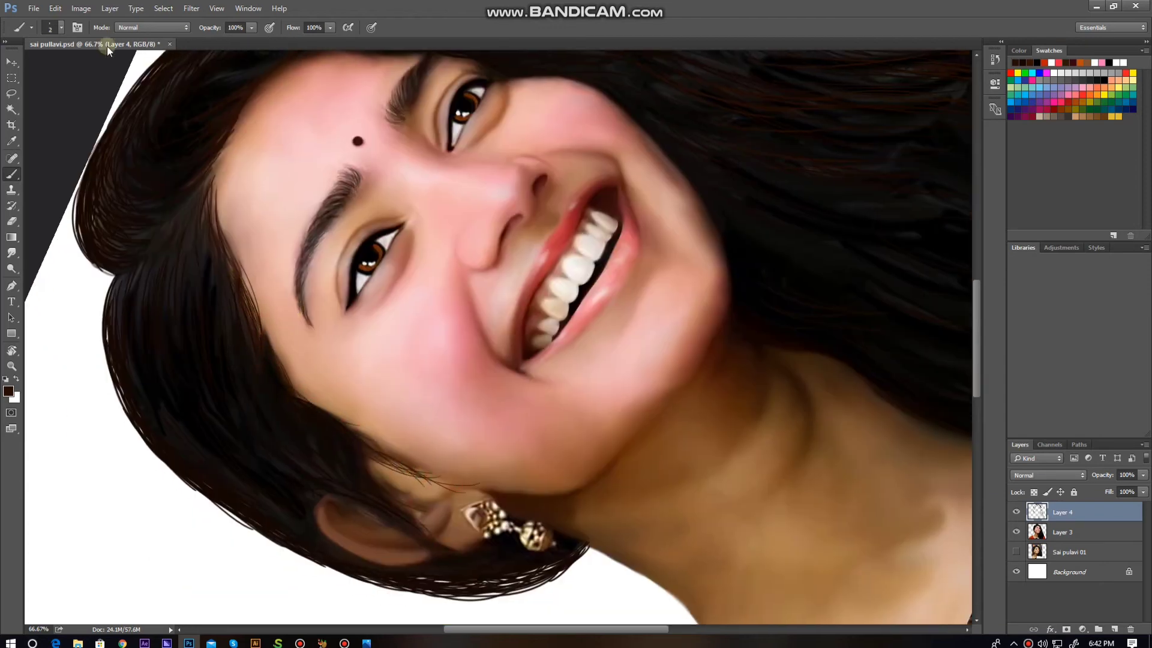
# Reset the view upright and paint loose hair strands hanging below the earring.
pyautogui.press('r')
pyautogui.click(167, 26)
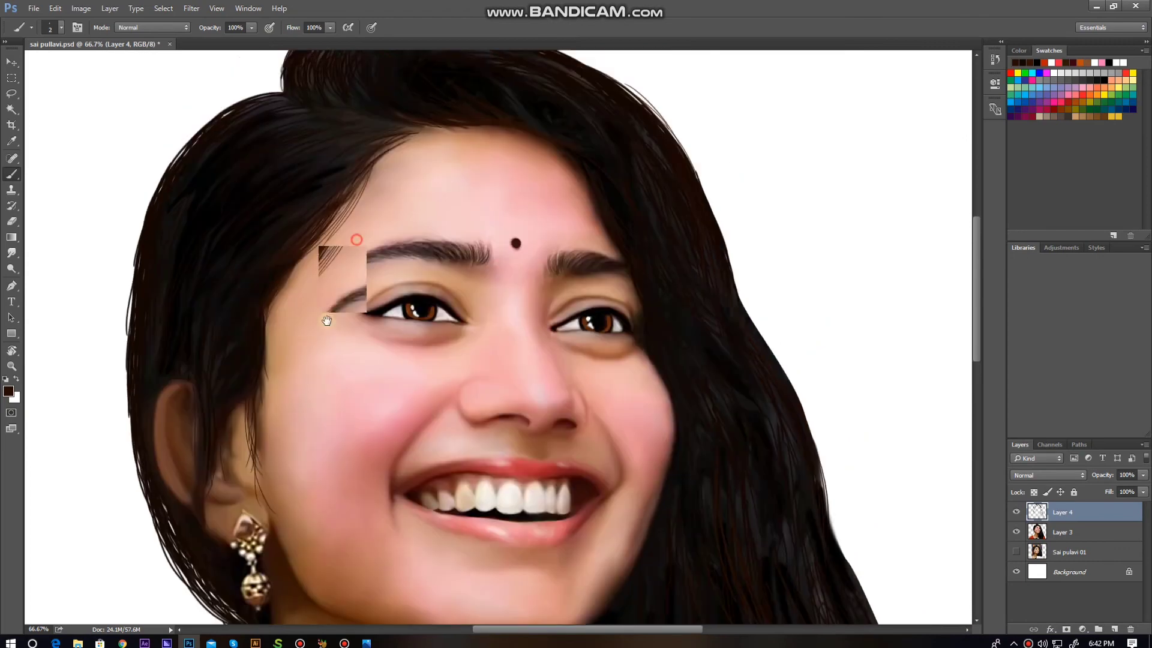
pyautogui.moveTo(381, 135); pyautogui.dragTo(233, 290)
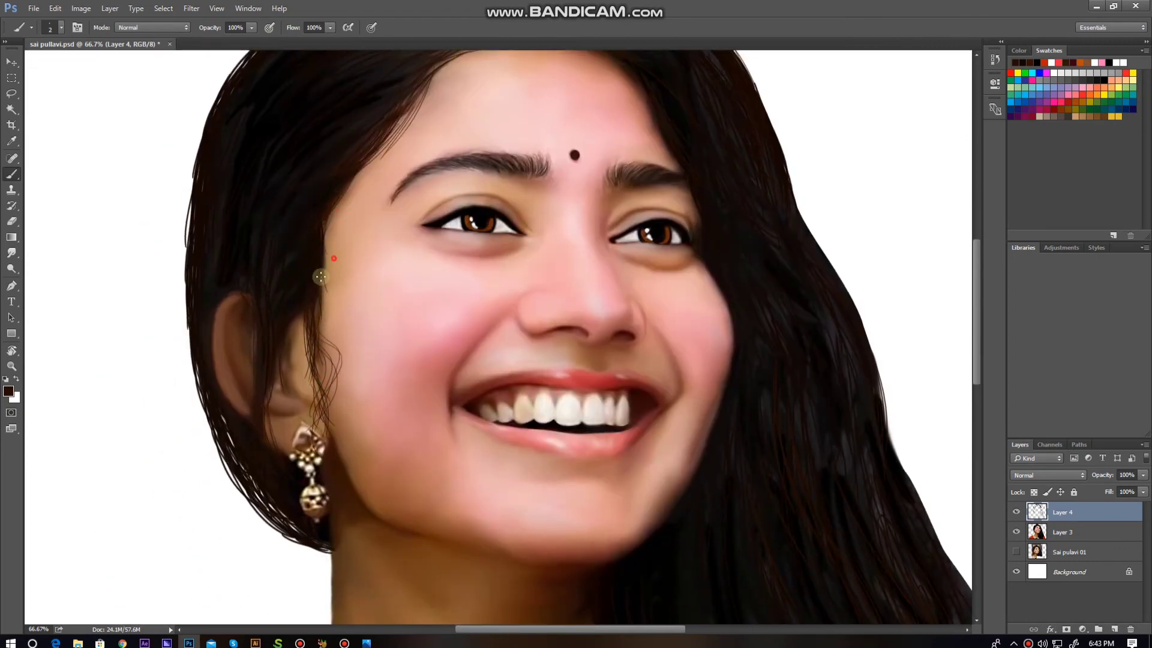
pyautogui.scroll(1, 320, 277)
pyautogui.scroll(-2, 289, 309)
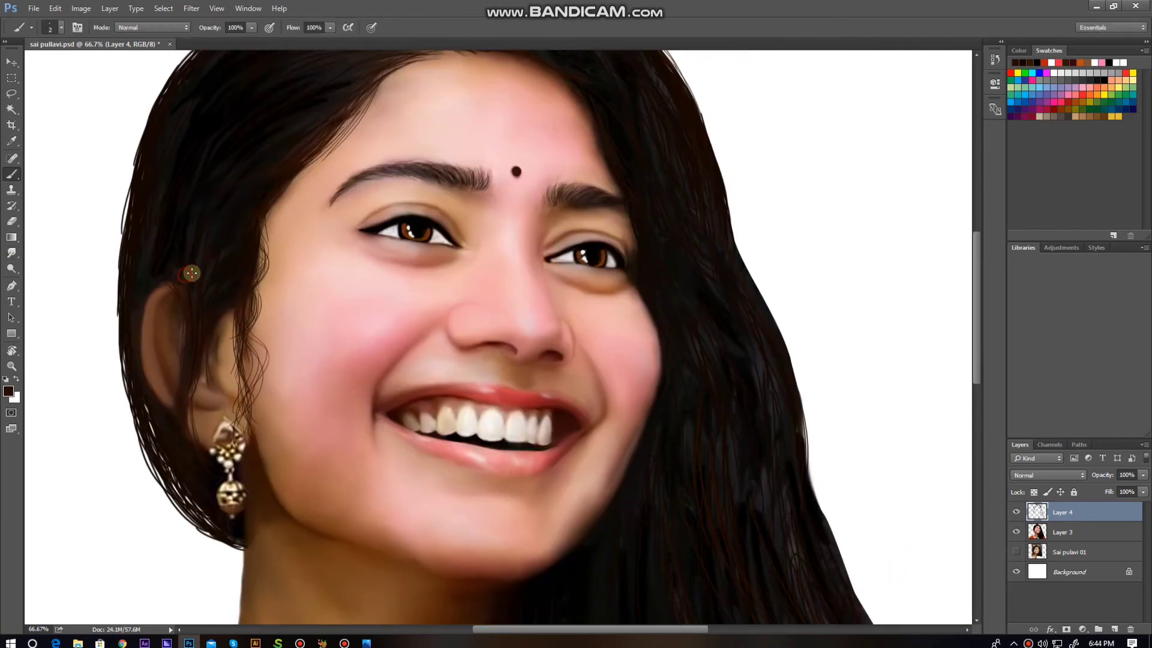
pyautogui.moveTo(305, 482); pyautogui.dragTo(228, 304)
pyautogui.moveTo(223, 489); pyautogui.dragTo(249, 358)
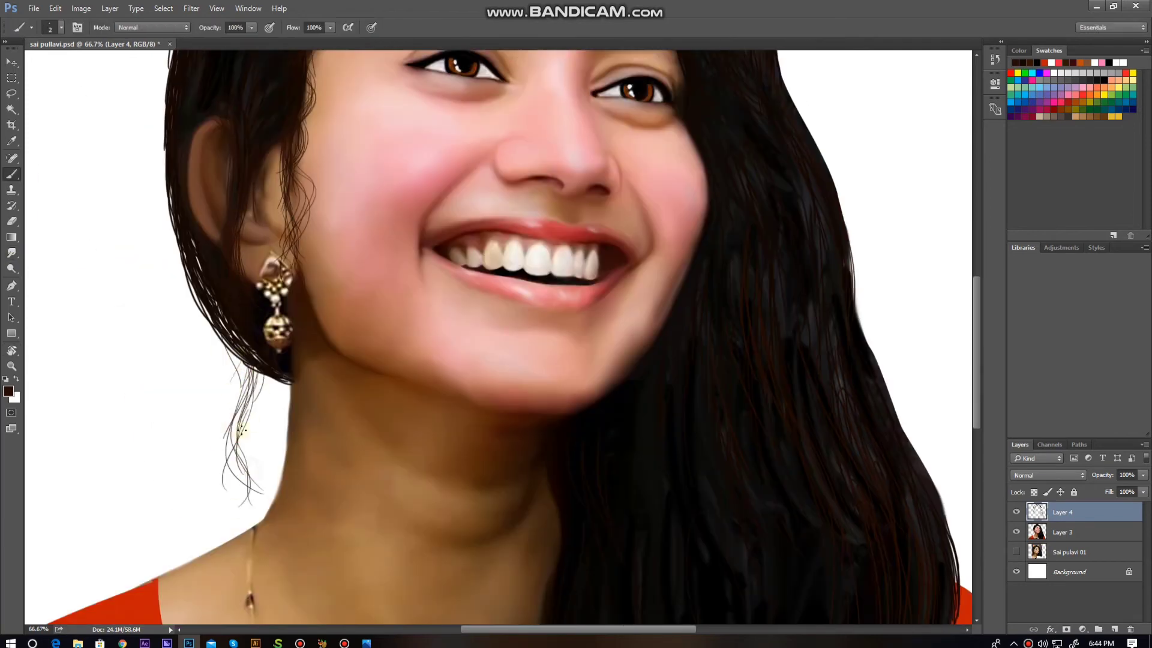
pyautogui.scroll(2, 243, 430)
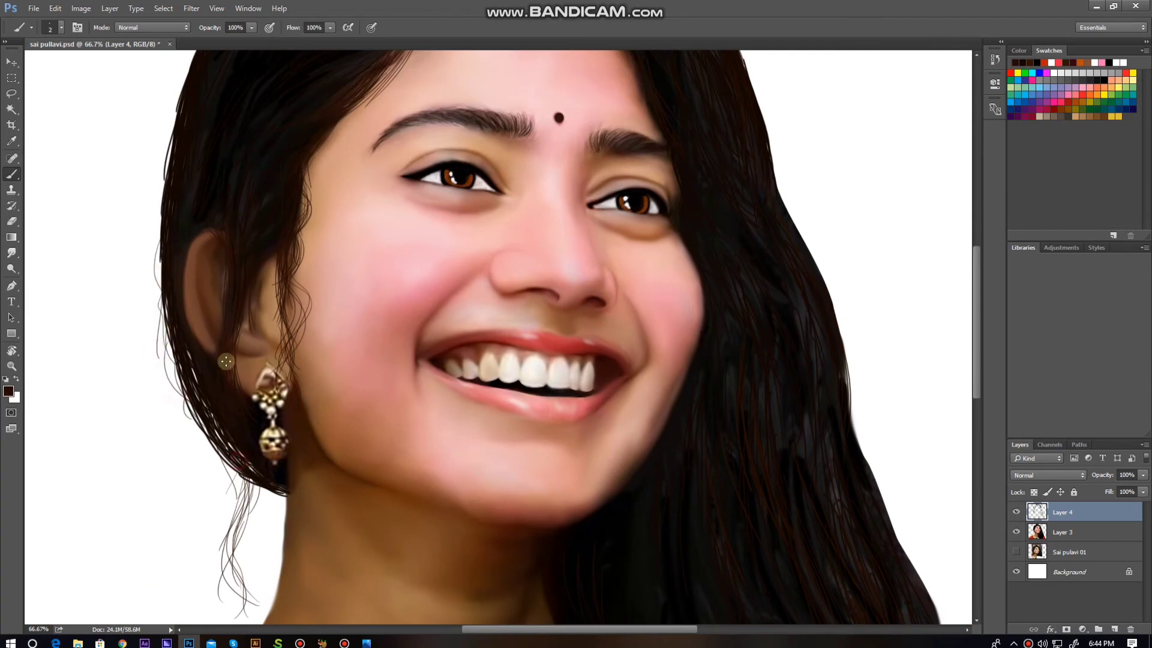
pyautogui.scroll(2, 218, 265)
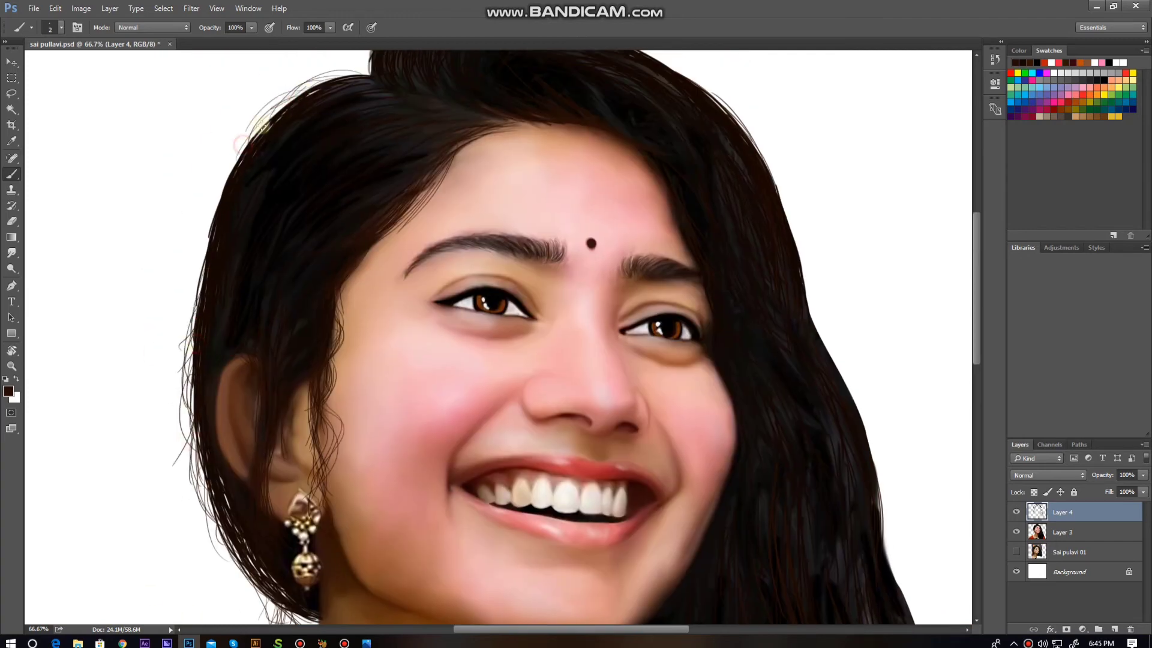
pyautogui.scroll(-2, 201, 330)
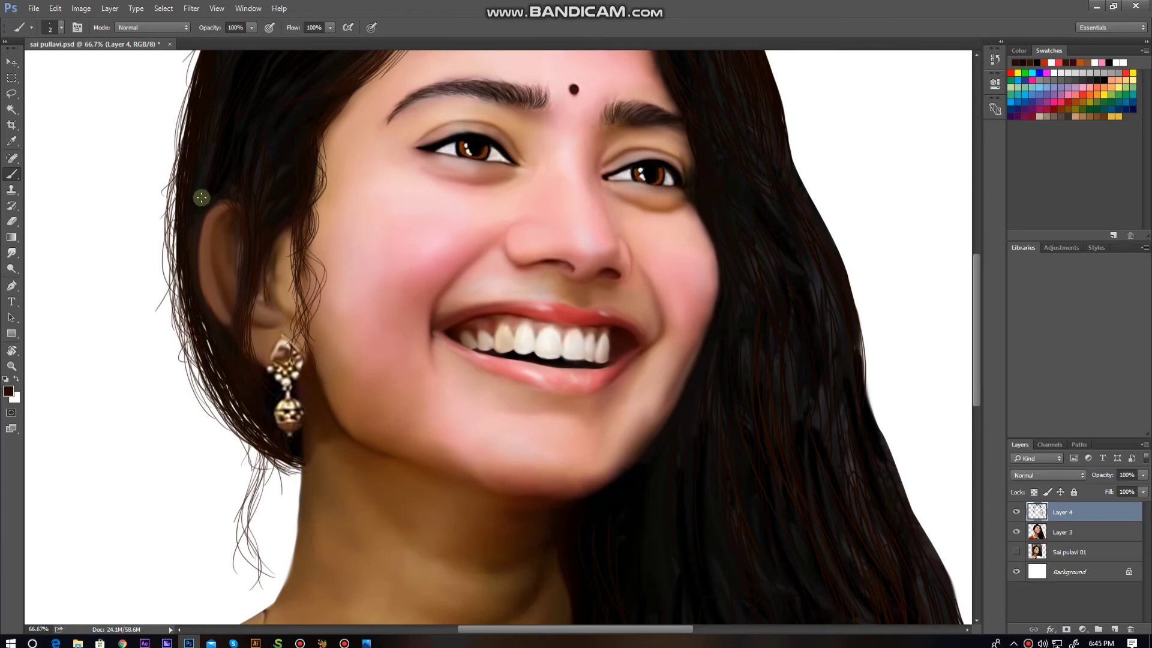
pyautogui.scroll(3, 201, 197)
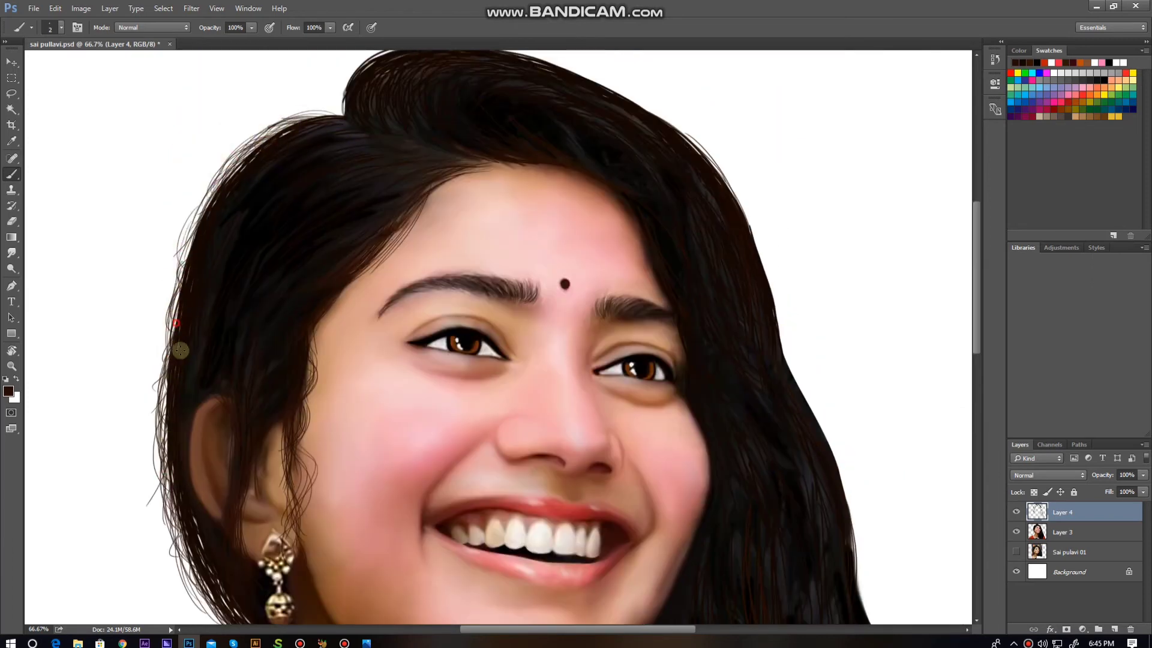
pyautogui.scroll(-4, 694, 181)
pyautogui.scroll(3, 553, 103)
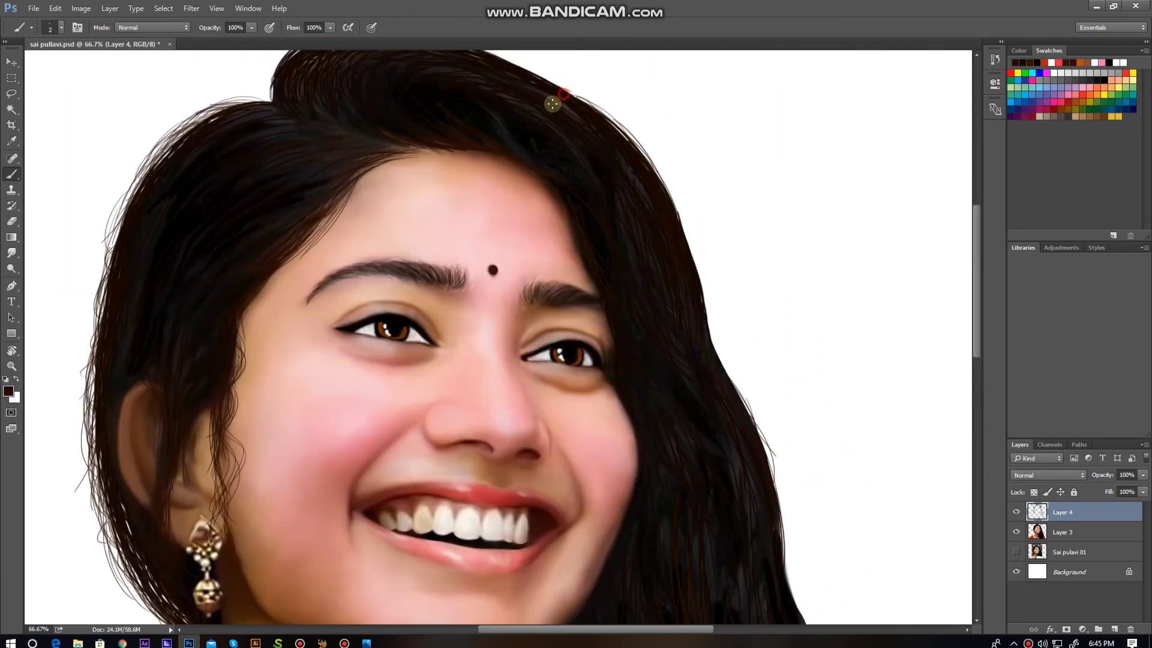
pyautogui.scroll(1, 474, 108)
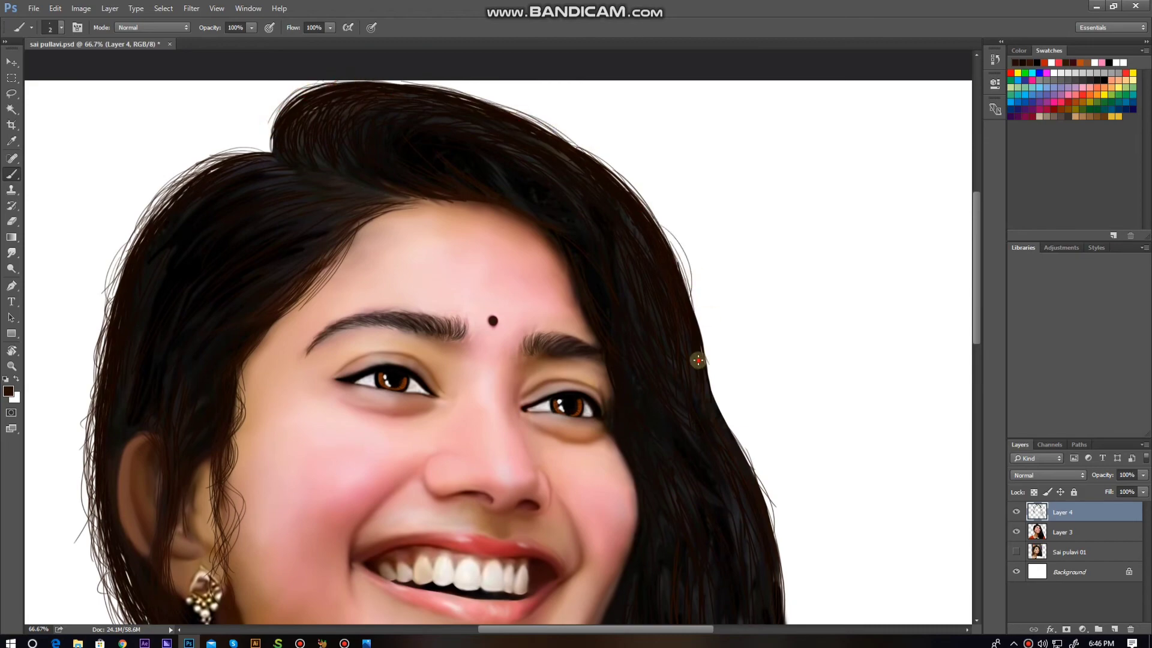
pyautogui.scroll(-3, 698, 360)
pyautogui.scroll(-2, 602, 250)
pyautogui.scroll(-3, 648, 403)
pyautogui.hscroll(3, 648, 404)
pyautogui.scroll(-1, 542, 213)
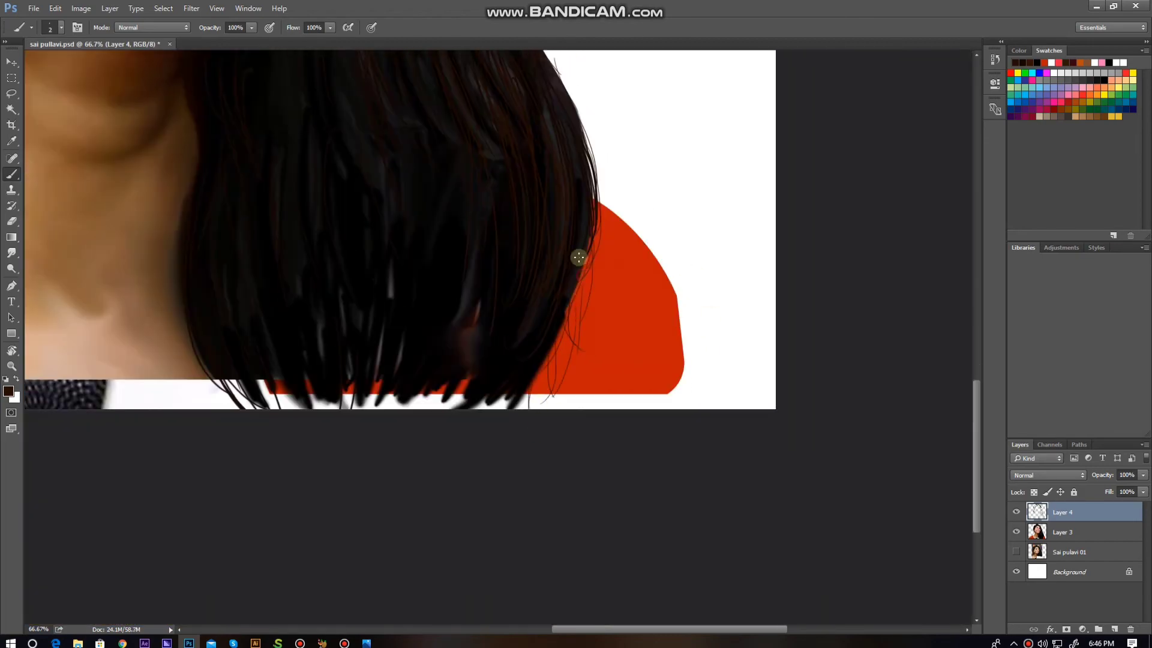
pyautogui.scroll(2, 579, 257)
pyautogui.scroll(2, 586, 550)
pyautogui.hscroll(-3, 585, 550)
pyautogui.scroll(-5, 403, 343)
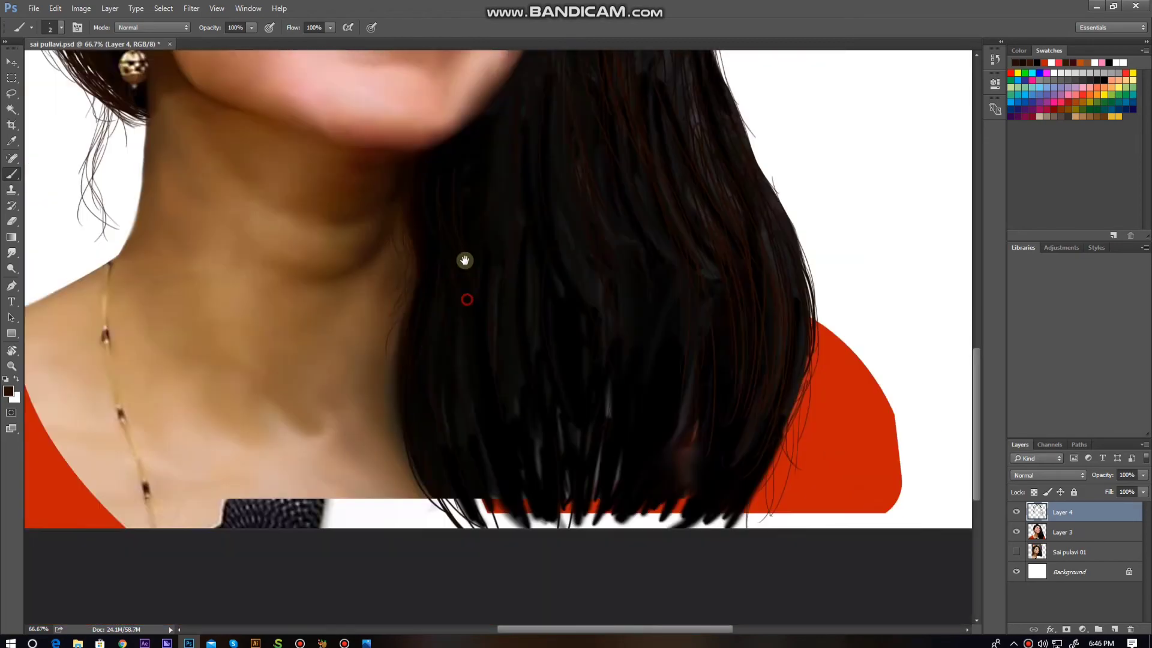
pyautogui.scroll(-1, 466, 258)
# Switch to a near-black paint colour and a thinner brush for finer strands.
pyautogui.click(9, 391)
pyautogui.click(156, 444)
pyautogui.click(393, 278)
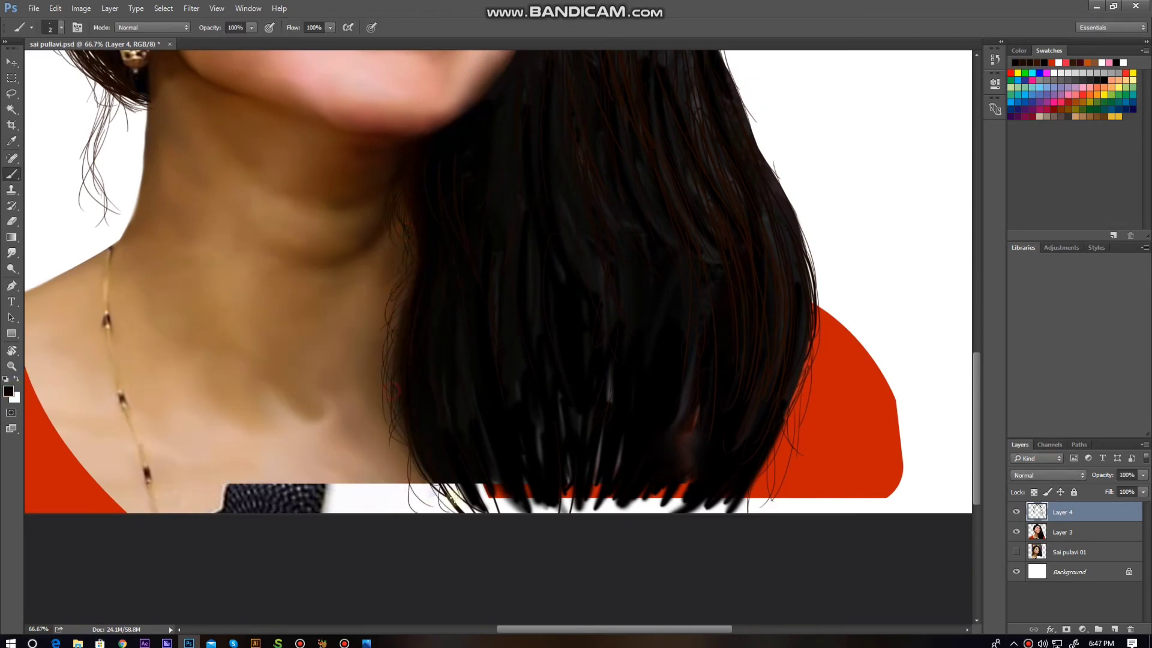
pyautogui.scroll(5, 575, 403)
pyautogui.hscroll(2, 575, 404)
pyautogui.scroll(3, 477, 347)
pyautogui.hscroll(-3, 477, 347)
pyautogui.press('[')
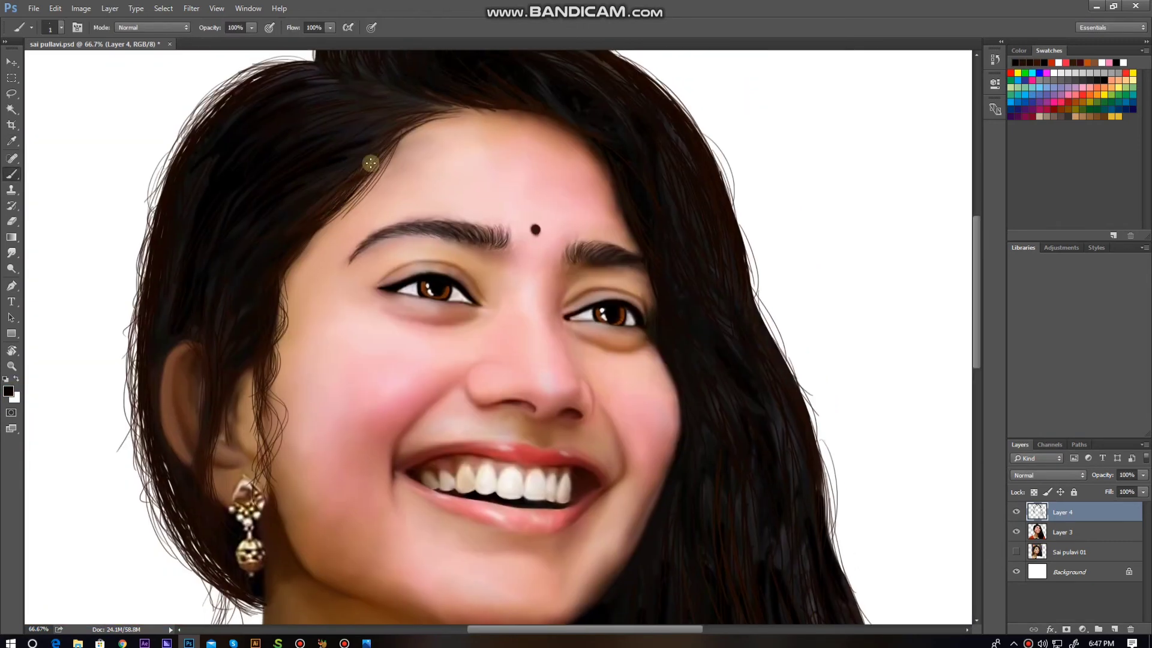
# Pan over the hair, view the whole image, then zoom back to 100% on the face.
pyautogui.scroll(-3, 270, 336)
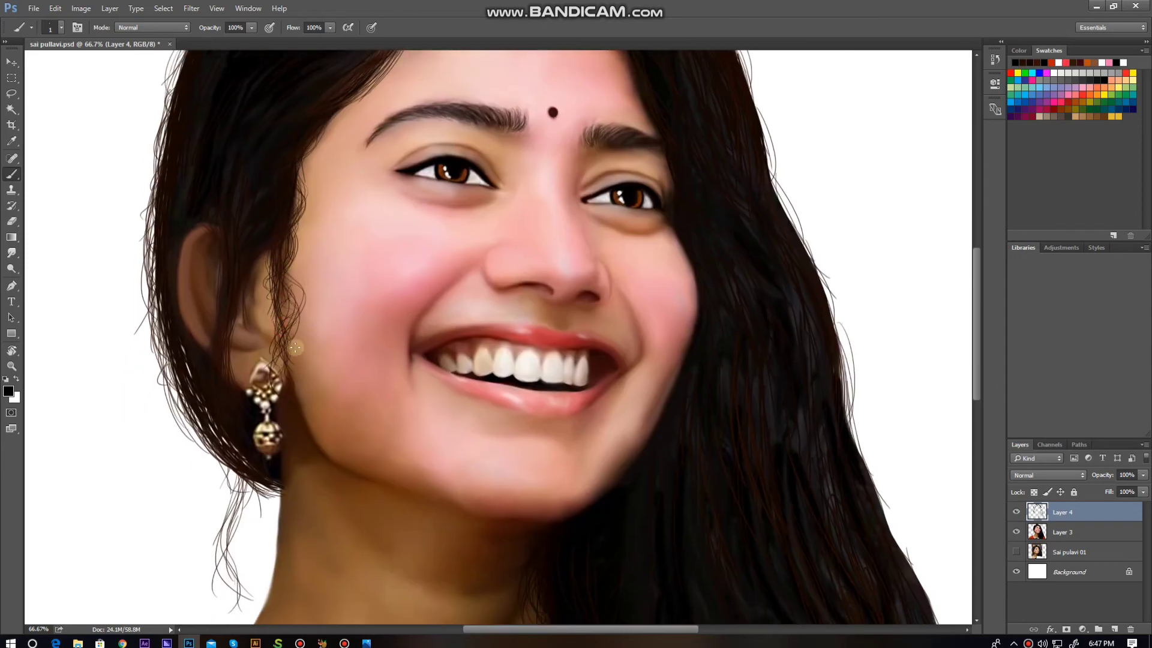
pyautogui.scroll(-3, 292, 303)
pyautogui.scroll(2, 305, 180)
pyautogui.hscroll(-2, 305, 180)
pyautogui.scroll(3, 384, 234)
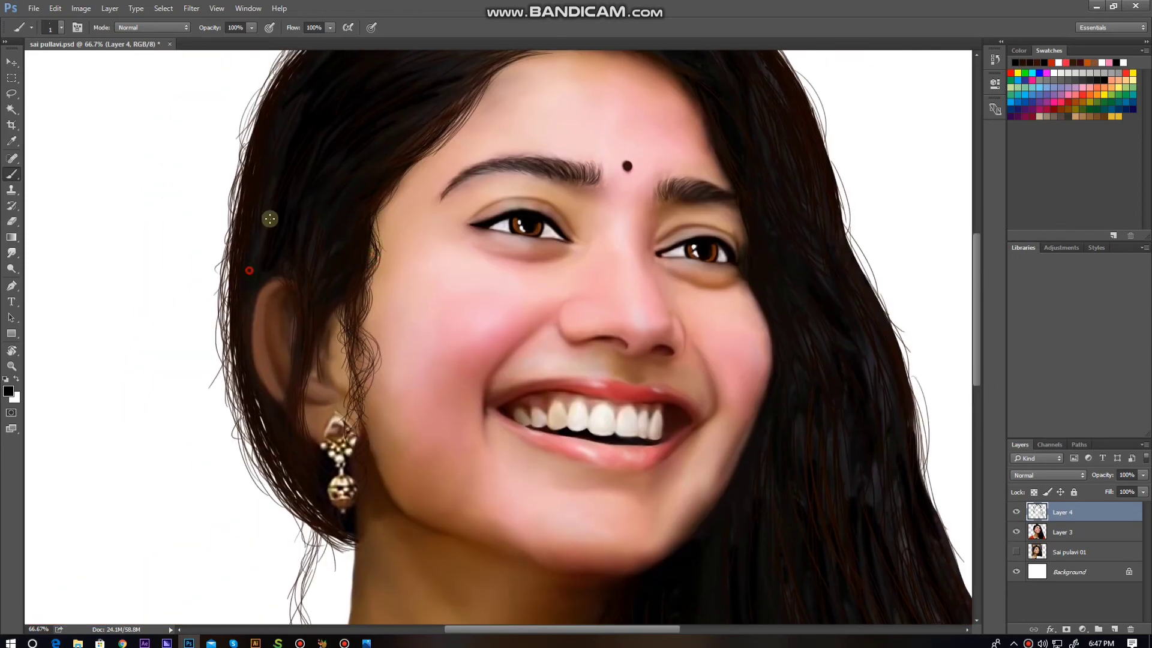
pyautogui.scroll(3, 270, 219)
pyautogui.hscroll(2, 270, 219)
pyautogui.scroll(-3, 303, 113)
pyautogui.hscroll(4, 304, 113)
pyautogui.scroll(1, 488, 260)
pyautogui.scroll(5, 326, 197)
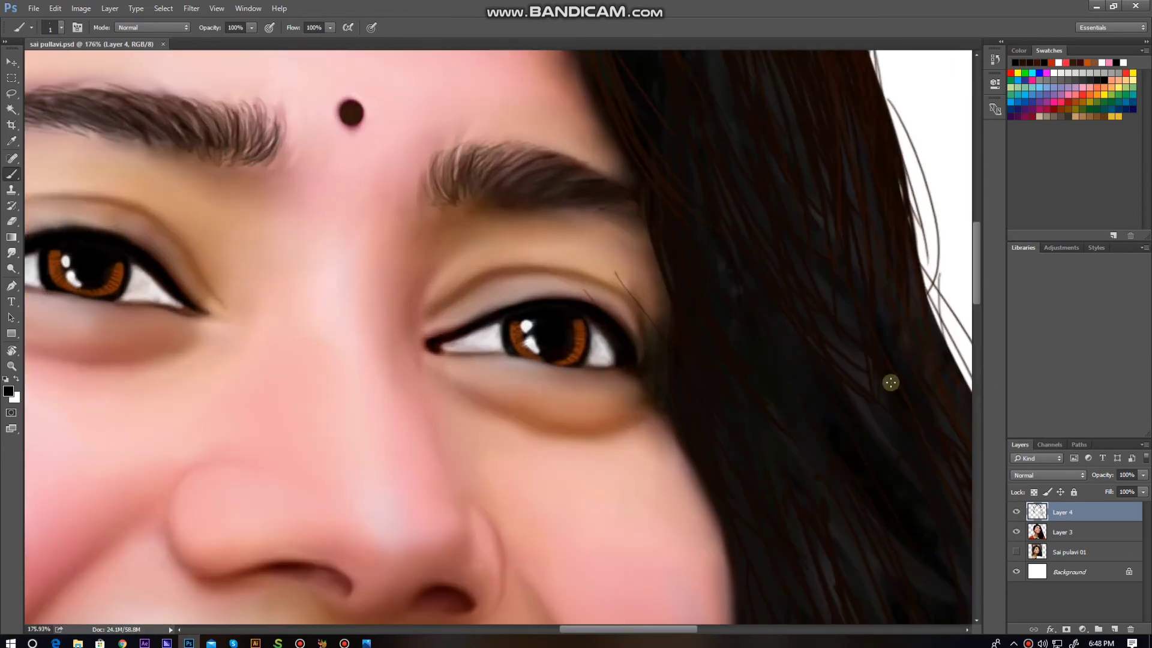
pyautogui.hotkey('ctrl', '0')
pyautogui.hotkey('ctrl', '1')
# Select the target layer and ready the Brush at 80% opacity over the face.
pyautogui.press('e')
pyautogui.scroll(1, 615, 291)
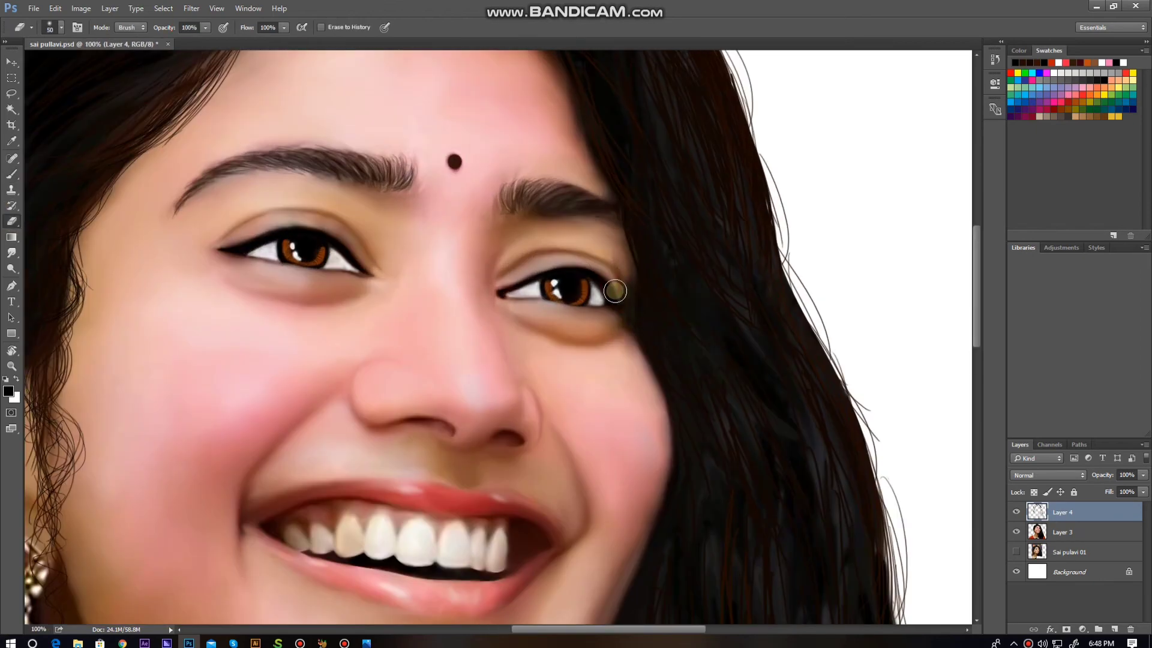
pyautogui.scroll(-4, 427, 274)
pyautogui.hscroll(-5, 427, 275)
pyautogui.scroll(-2, 427, 275)
pyautogui.click(1070, 572)
pyautogui.press('b')
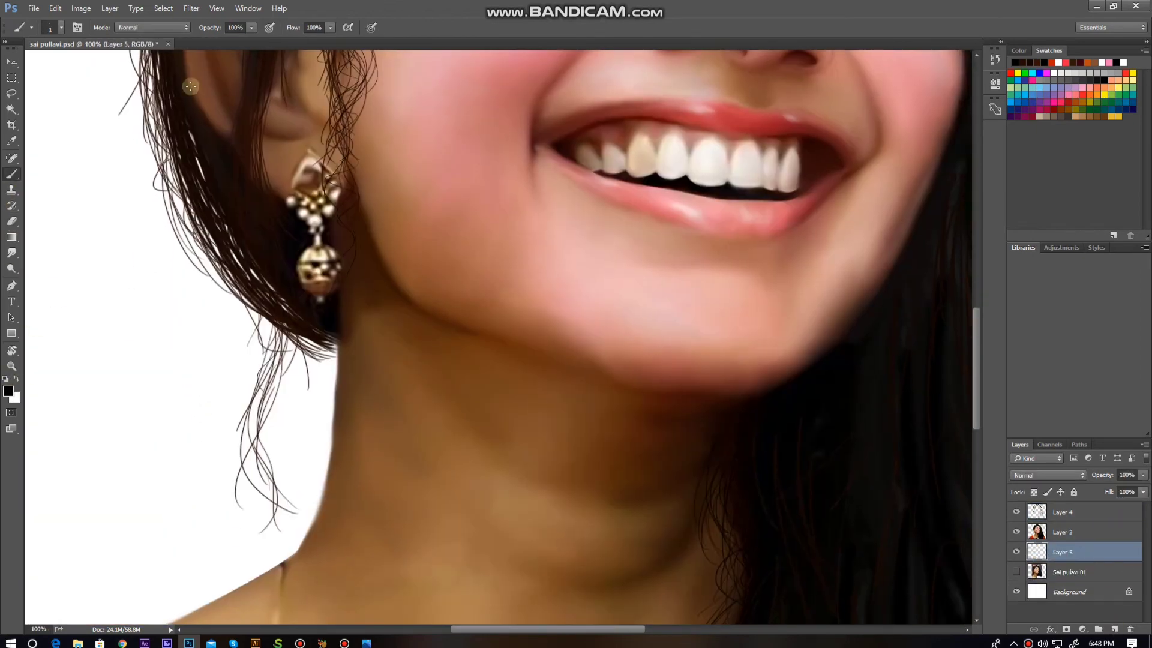
pyautogui.moveTo(289, 282); pyautogui.dragTo(373, 417)
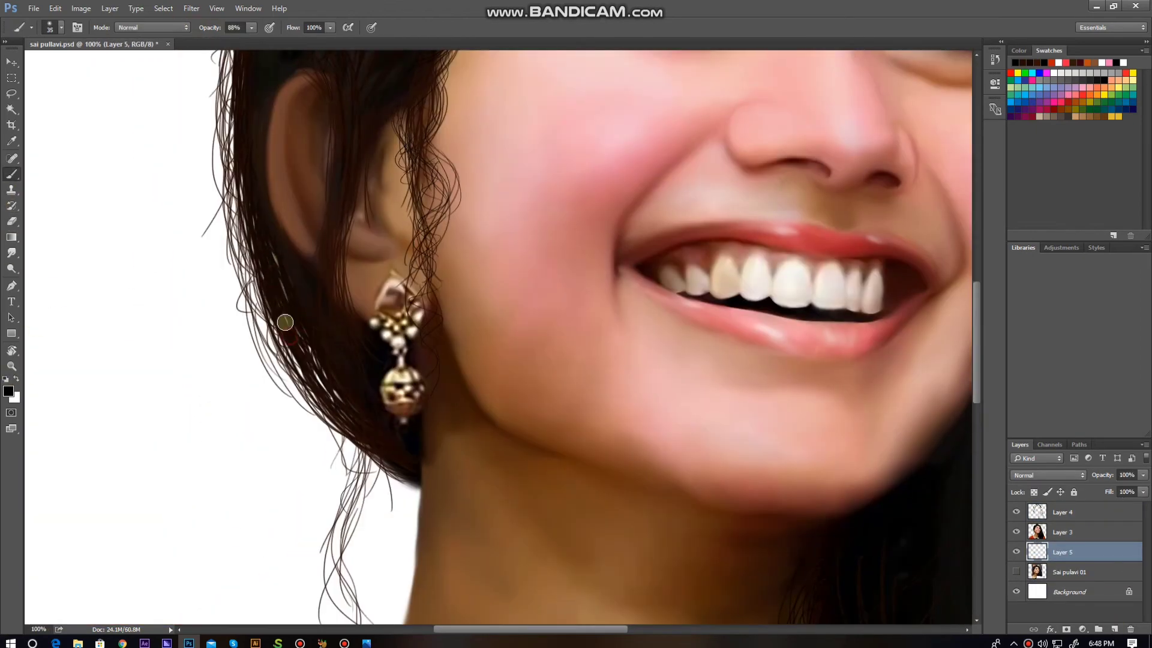
pyautogui.moveTo(255, 178); pyautogui.dragTo(195, 180)
pyautogui.press('8')
pyautogui.press('8')
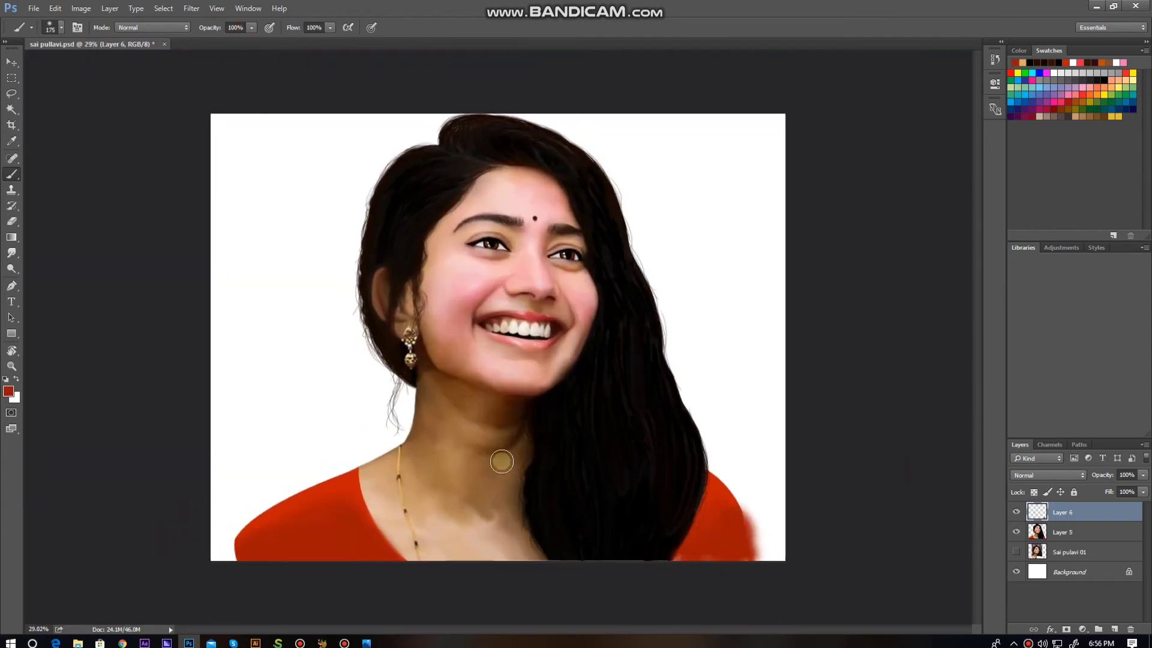
# Select the right shoulder edge with a Pen path and merge Layer 5 into Layer 6.
pyautogui.press('p')
pyautogui.click(736, 501)
pyautogui.click(766, 556)
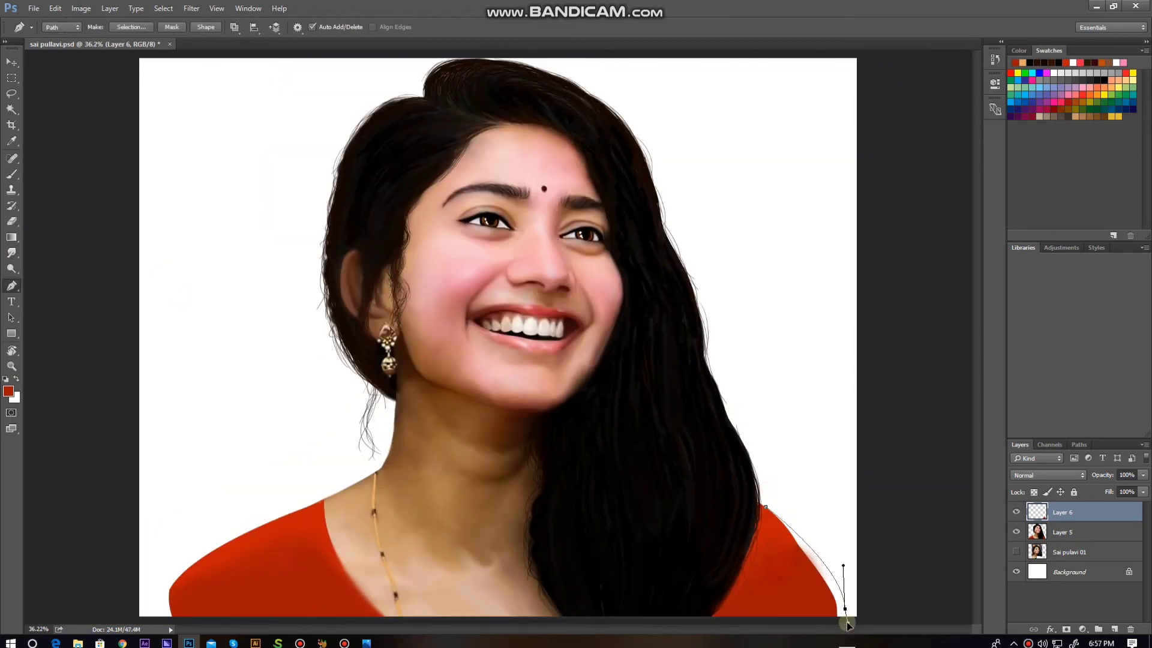
pyautogui.hotkey('ctrl', 'Return')
pyautogui.press('i')
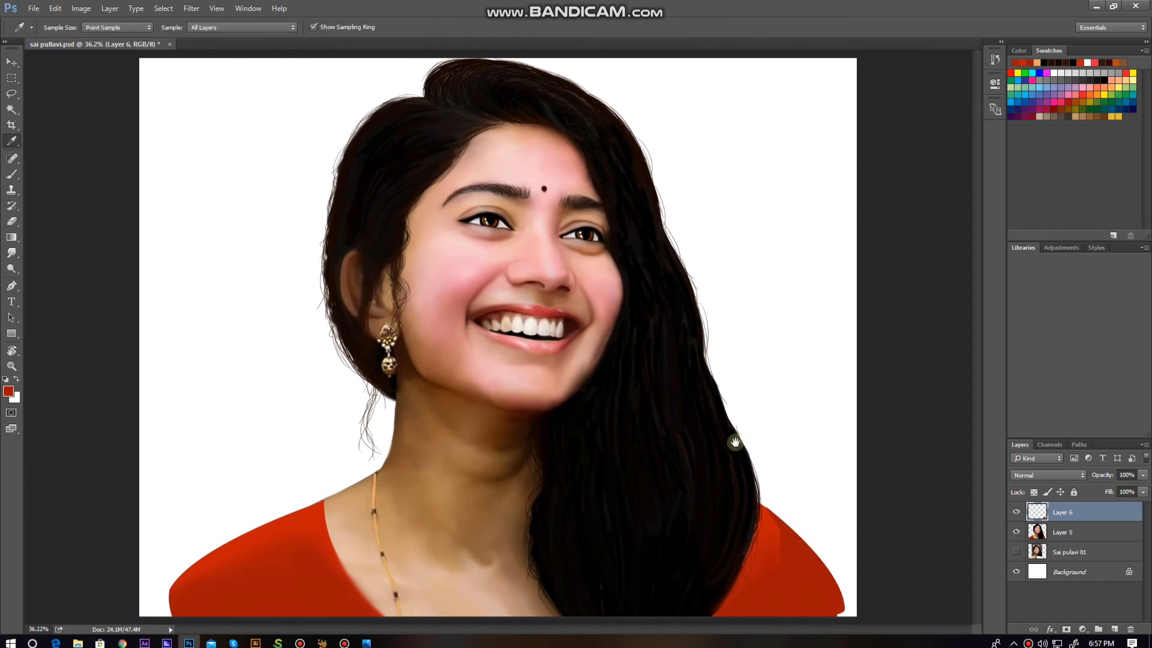
pyautogui.hotkey('ctrl', 'e')
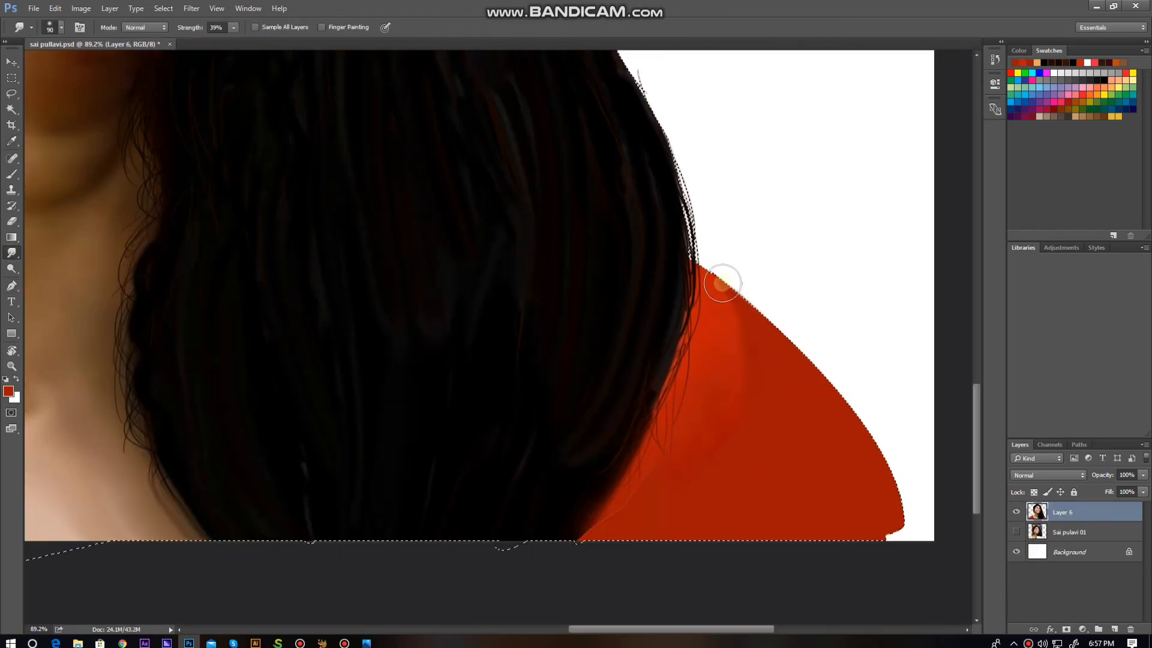
pyautogui.scroll(-2, 688, 516)
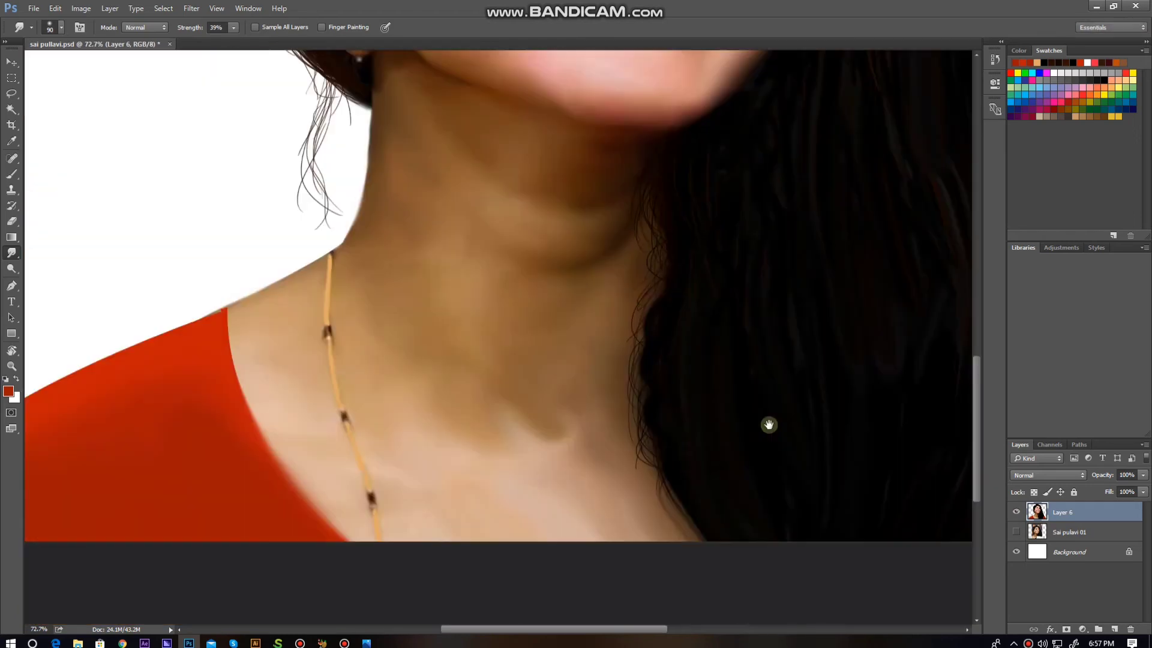
# On a new layer, touch up the necklace beads with a small brush in the sampled gold colour.
pyautogui.scroll(3, 766, 424)
pyautogui.press('b')
pyautogui.hotkey('ctrl', 'shift', 'alt', 'n')
pyautogui.press('[')
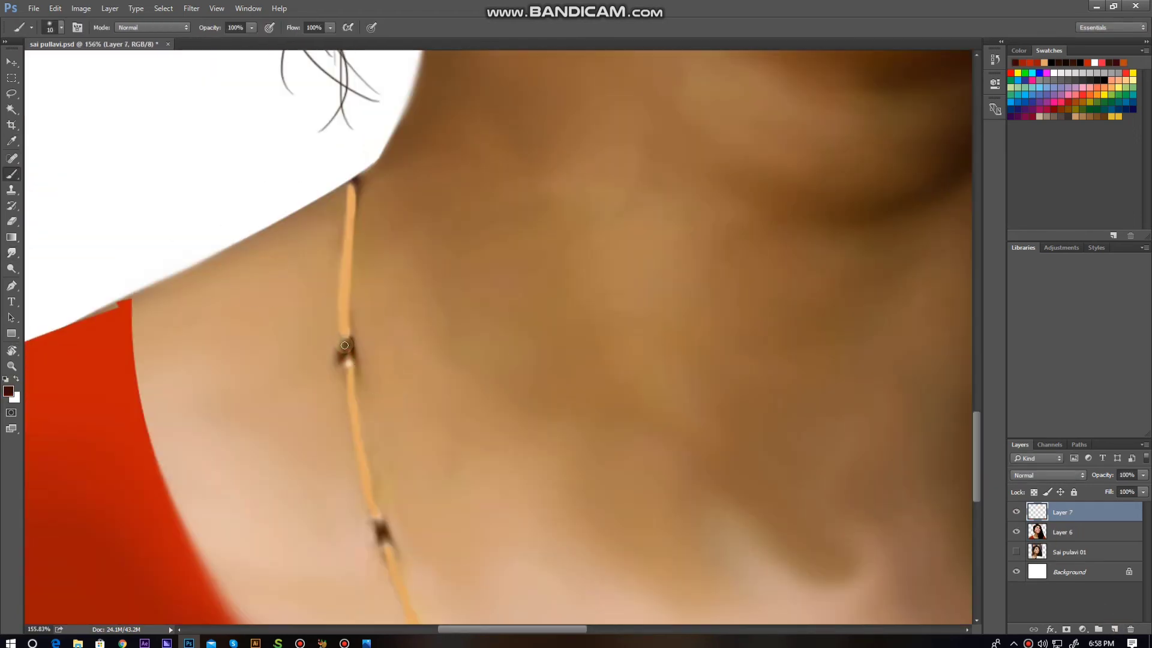
pyautogui.scroll(-3, 396, 262)
pyautogui.scroll(-2, 396, 262)
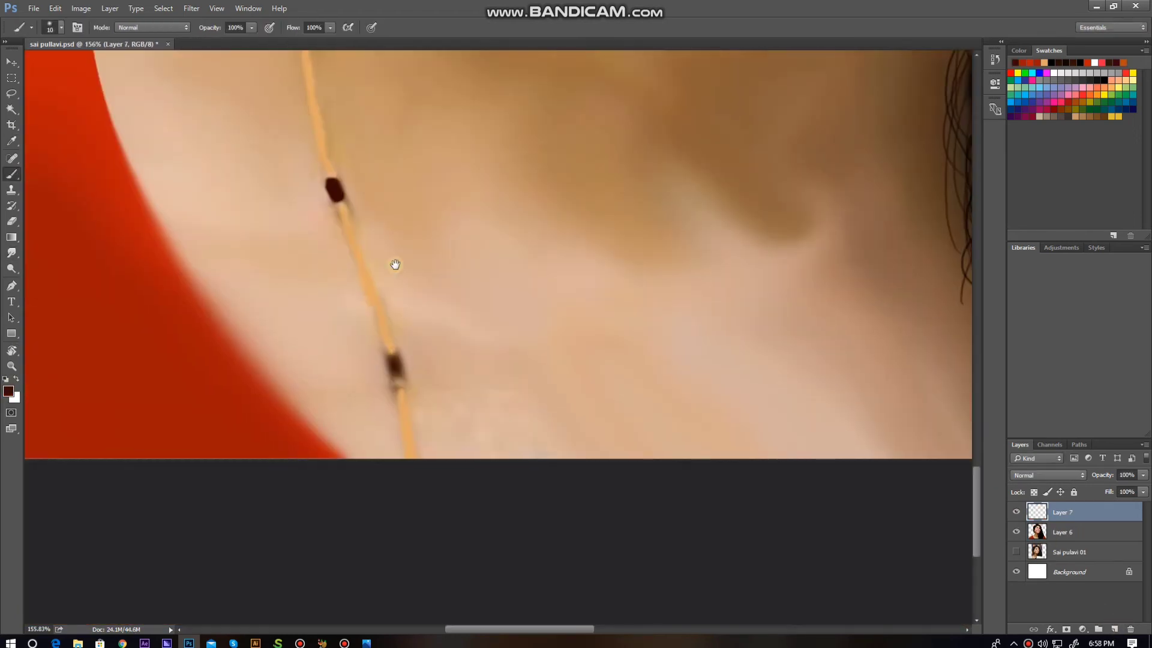
pyautogui.scroll(2, 370, 226)
pyautogui.click(8, 392)
pyautogui.click(370, 226)
# Merge the necklace detail into the portrait and load the figure's outline as a selection.
pyautogui.press('Return')
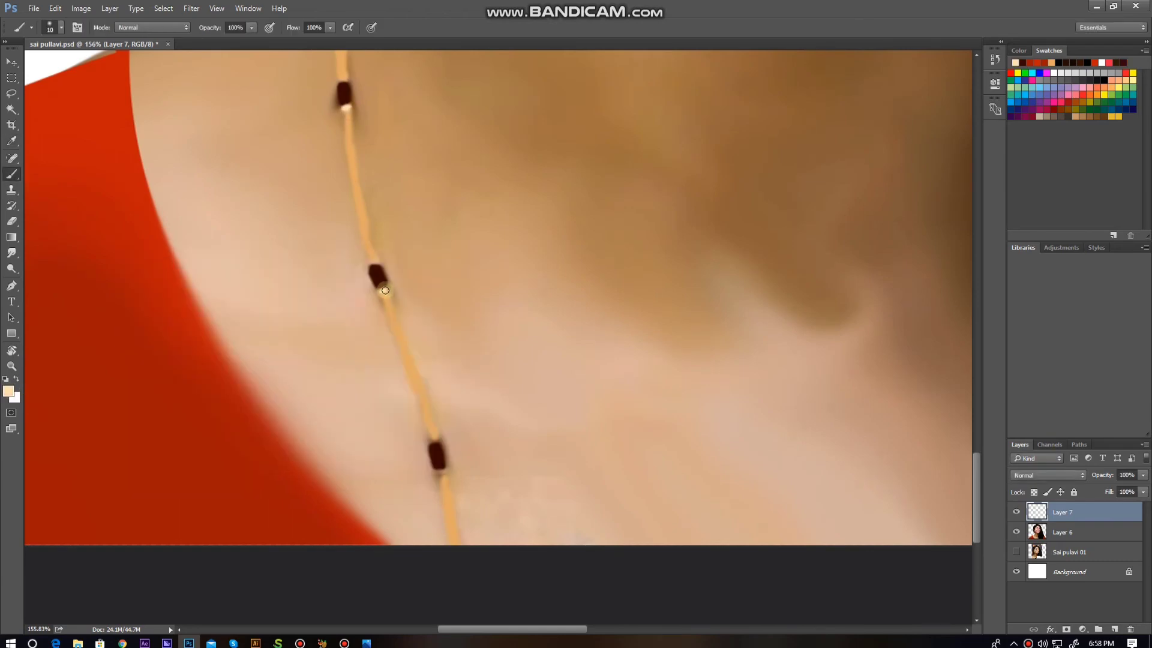
pyautogui.scroll(2, 486, 443)
pyautogui.scroll(-2, 486, 443)
pyautogui.scroll(-4, 486, 443)
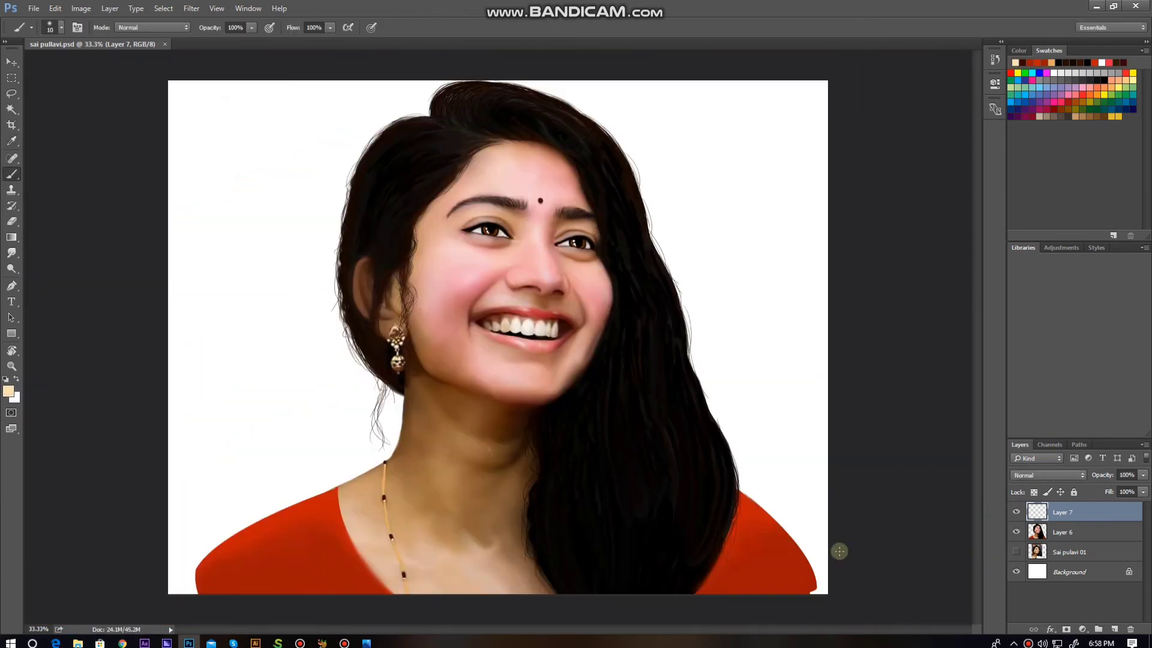
pyautogui.scroll(-2, 840, 551)
pyautogui.press('Delete')
pyautogui.hotkey('ctrl', 'z')
pyautogui.scroll(3, 1059, 543)
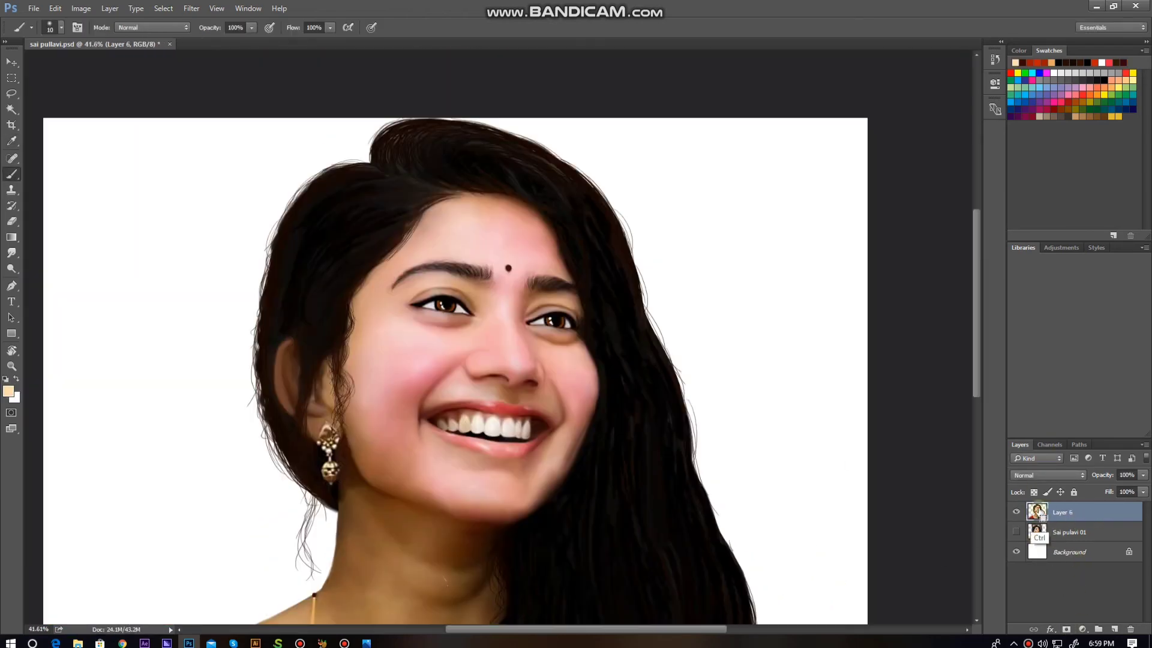
pyautogui.press('i')
pyautogui.click(8, 391)
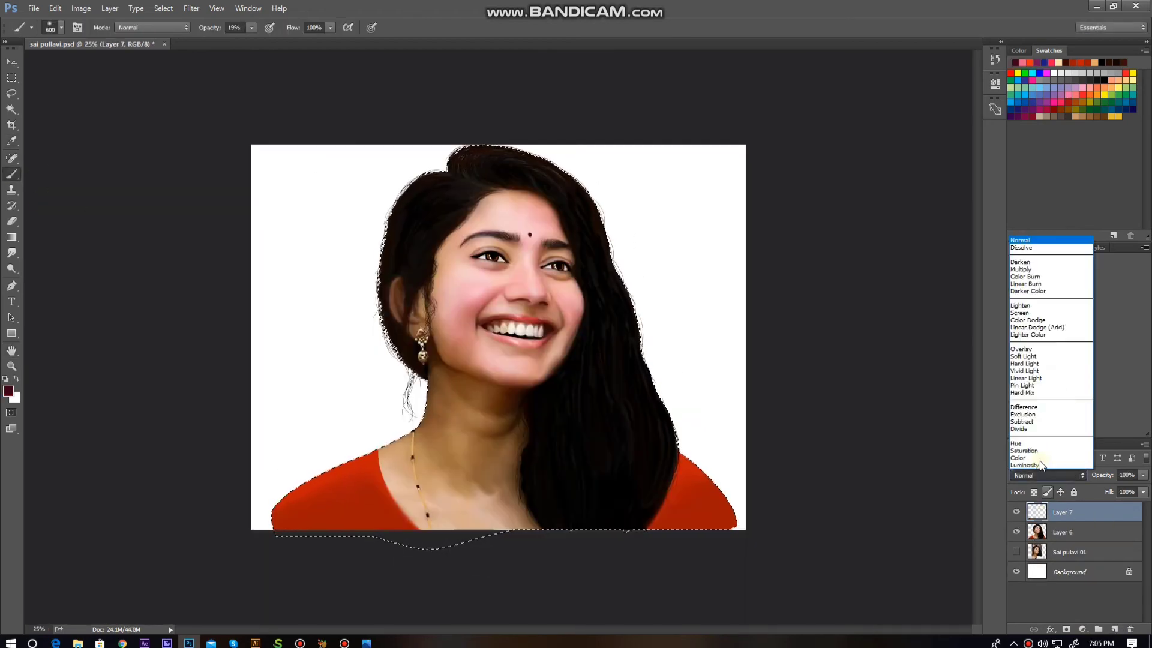
# Tint the skin pink on a Color blend-mode layer.
pyautogui.click(1040, 459)
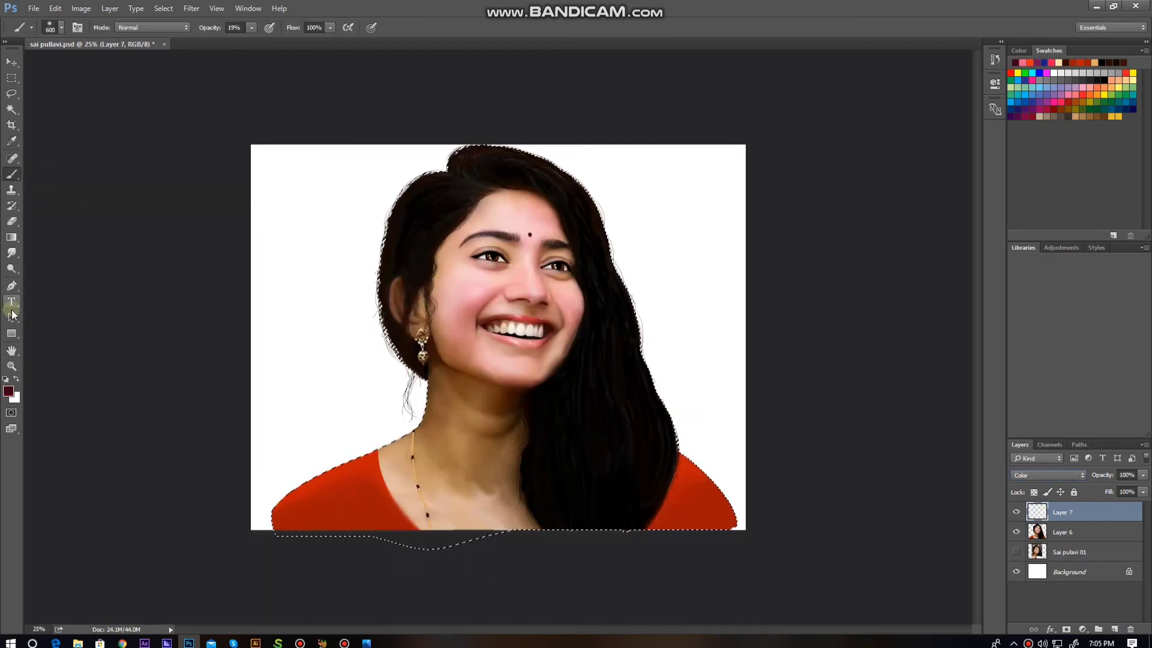
pyautogui.click(8, 391)
pyautogui.click(399, 278)
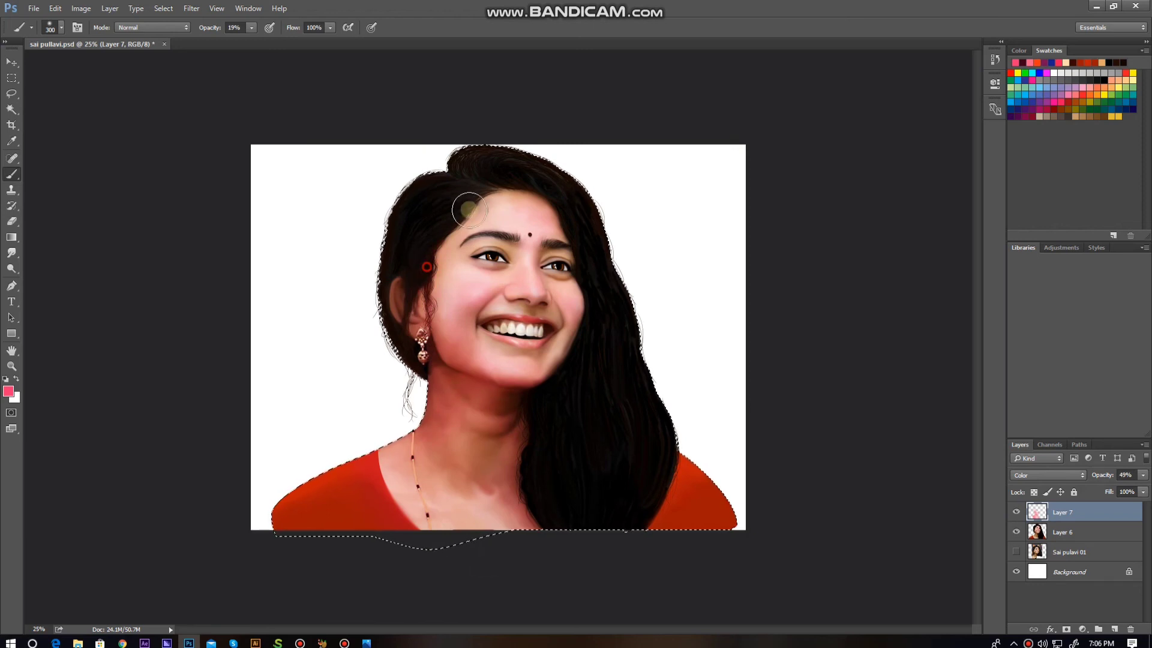
# Add a second Color-mode layer and brush dark blue over the hair.
pyautogui.click(1114, 629)
pyautogui.click(1049, 474)
pyautogui.click(9, 391)
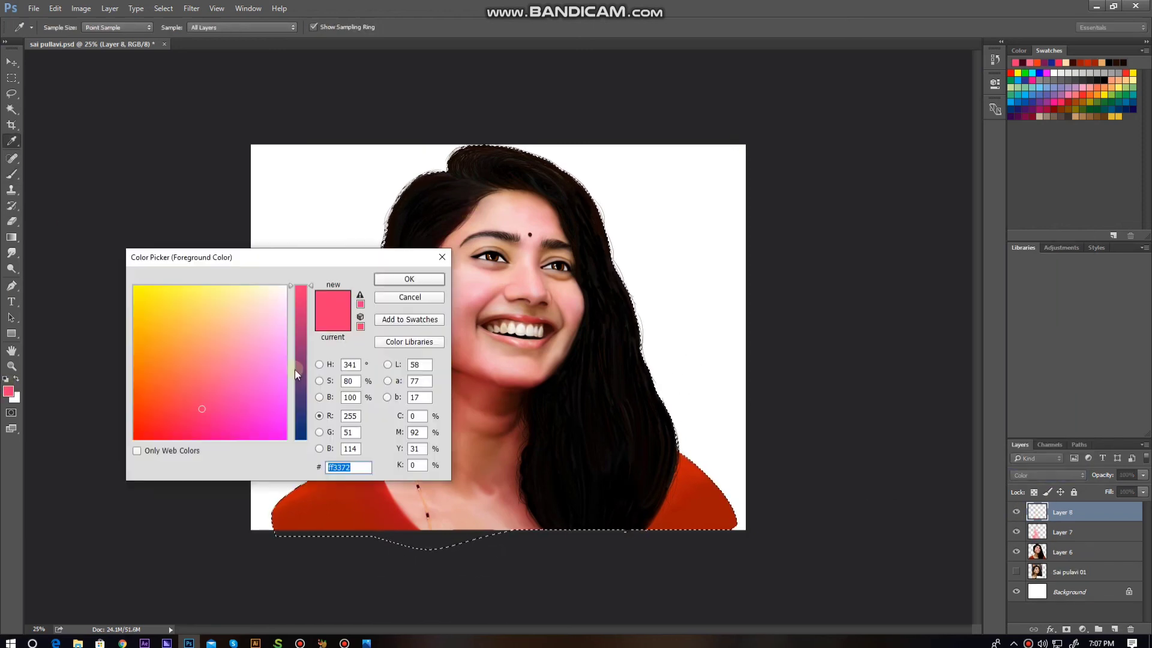
pyautogui.click(294, 370)
pyautogui.click(300, 380)
pyautogui.click(409, 279)
pyautogui.press('b')
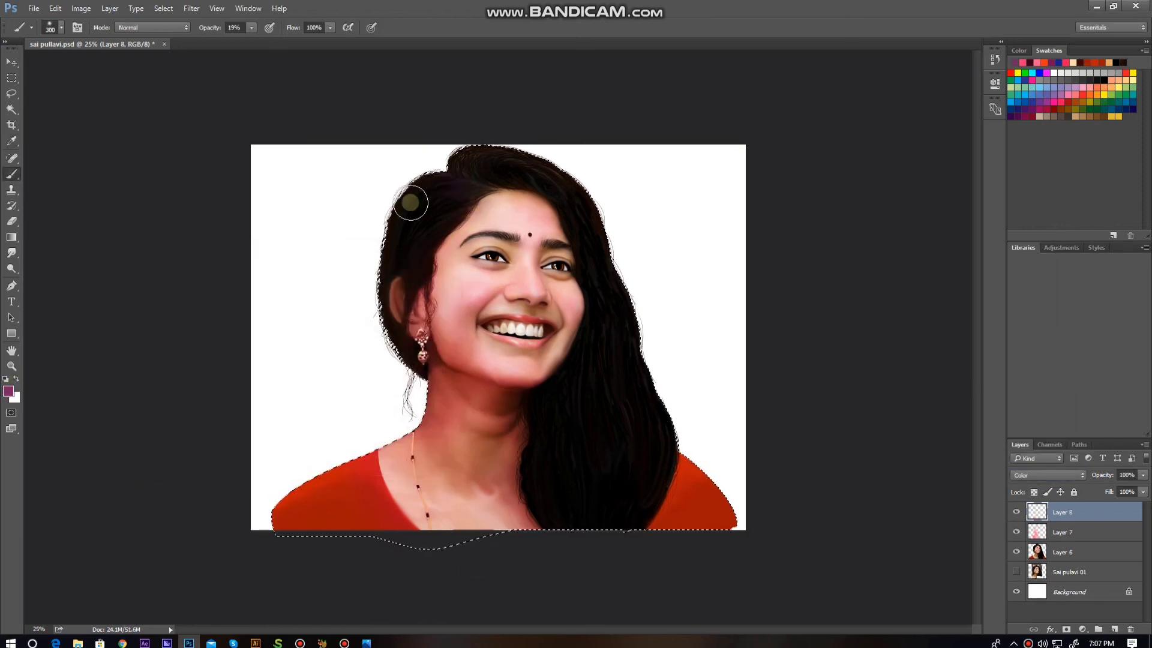
pyautogui.click(8, 392)
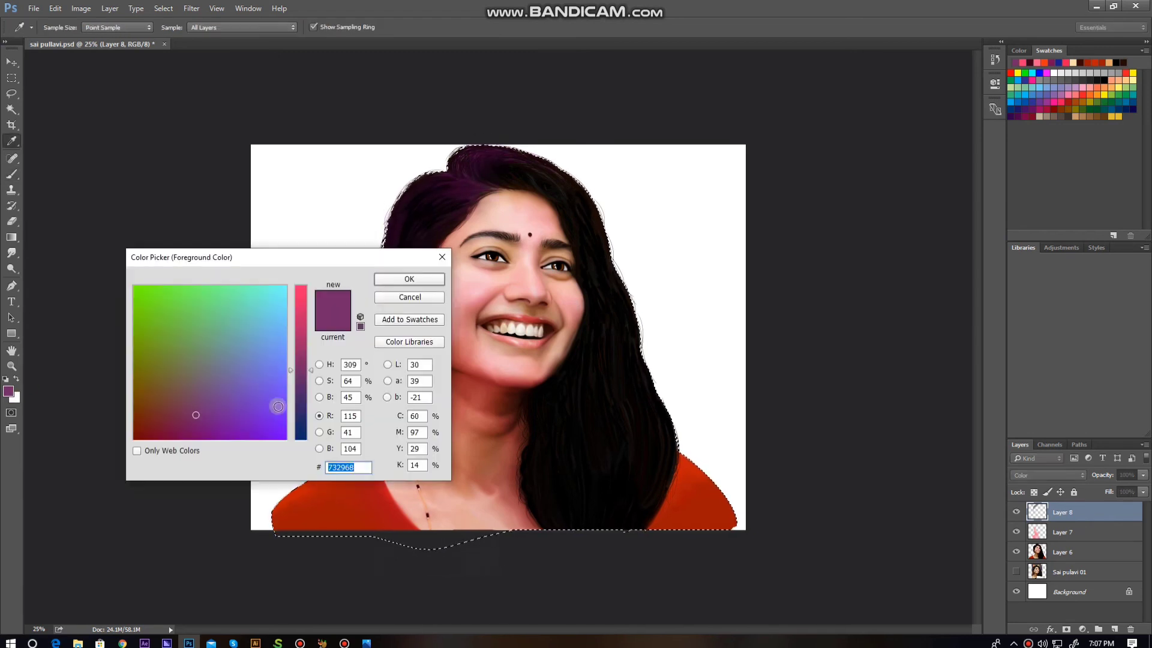
pyautogui.click(206, 416)
pyautogui.click(412, 280)
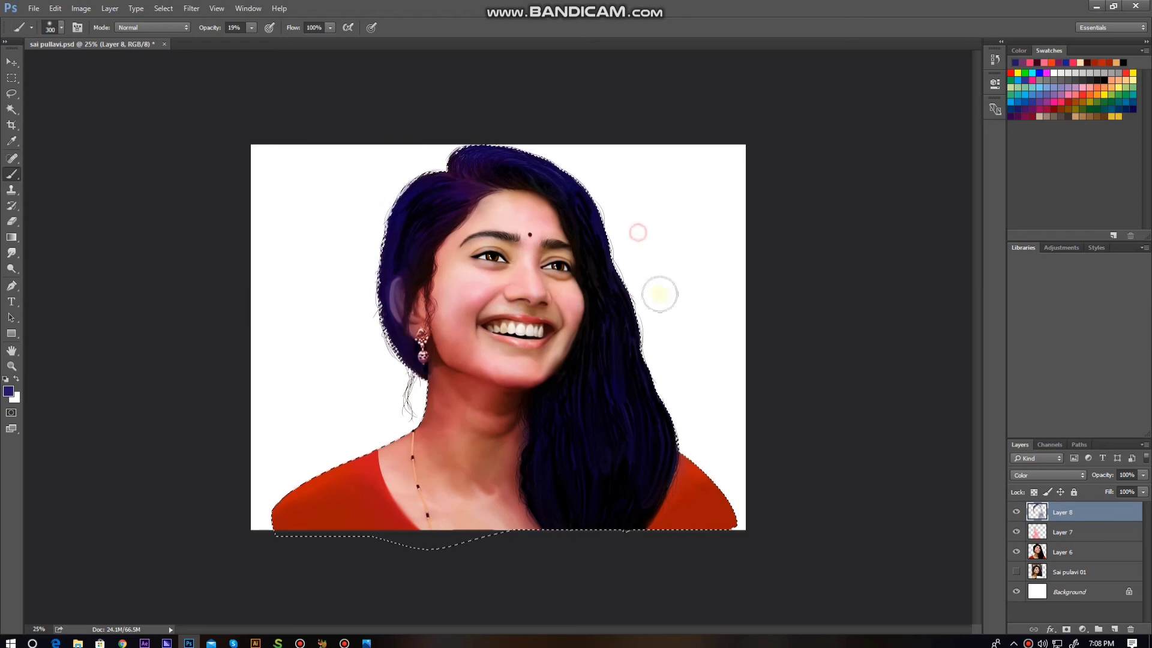
# Erase the hair tint off the ear and lower that layer's opacity to 65%.
pyautogui.press('e')
pyautogui.scroll(5, 420, 360)
pyautogui.moveTo(414, 336); pyautogui.dragTo(414, 384)
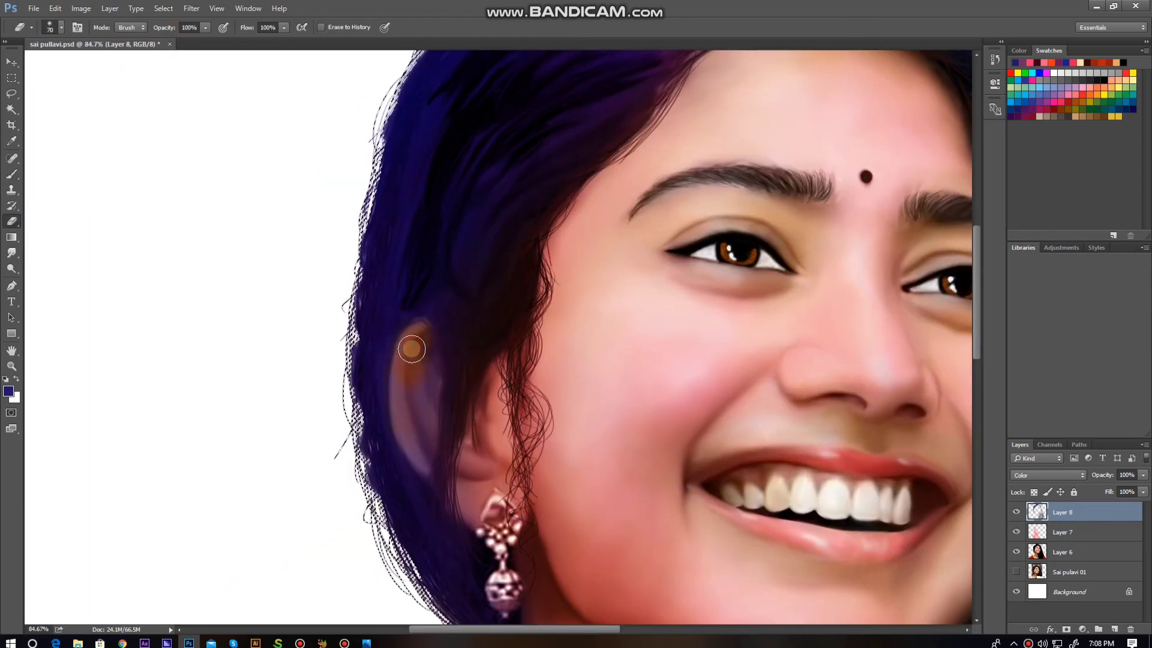
pyautogui.moveTo(637, 284)
pyautogui.mouseDown()
pyautogui.moveTo(638, 439)
pyautogui.moveTo(412, 478)
pyautogui.moveTo(420, 419)
pyautogui.moveTo(581, 494)
pyautogui.moveTo(493, 323)
pyautogui.mouseUp()
pyautogui.hotkey('ctrl', '0')
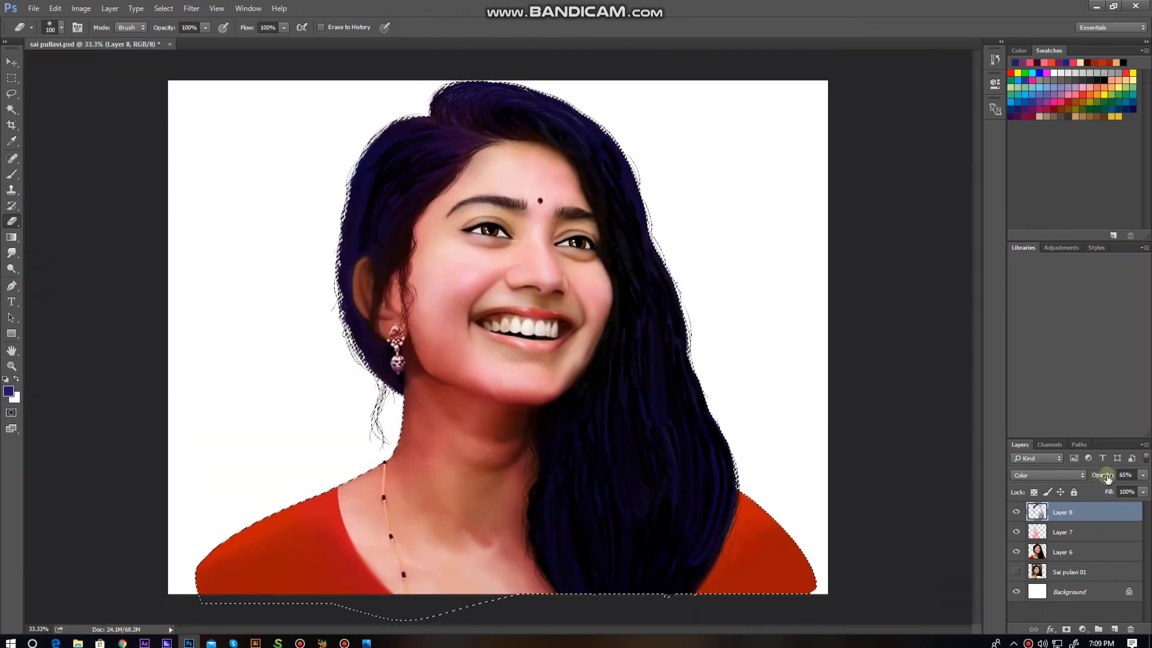
pyautogui.moveTo(1102, 475); pyautogui.dragTo(1083, 475)
# Paint the earring gold on a new tint layer and fine-tune its opacity.
pyautogui.hotkey('ctrl', 'shift', 'alt', 'n')
pyautogui.press('b')
pyautogui.click(8, 391)
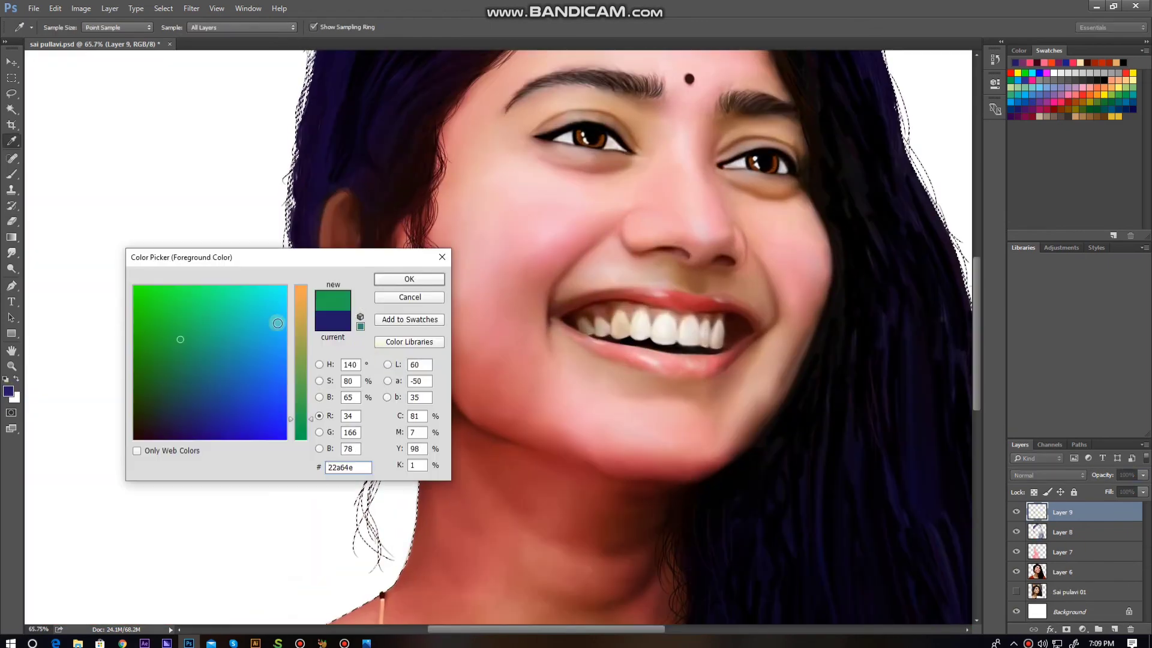
pyautogui.click(393, 278)
pyautogui.moveTo(396, 330); pyautogui.dragTo(397, 366)
pyautogui.hotkey('ctrl', '0')
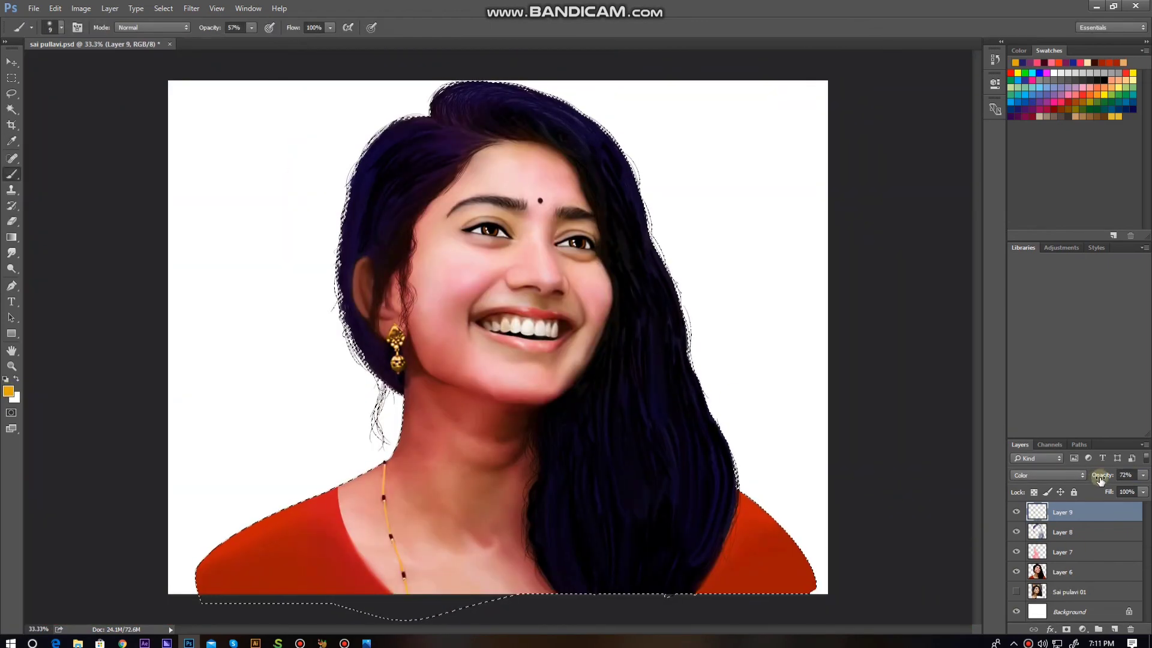
pyautogui.moveTo(1101, 480); pyautogui.dragTo(1100, 480)
# Deselect and merge the tint layers into the portrait layer.
pyautogui.hotkey('ctrl', 'd')
pyautogui.moveTo(528, 336)
pyautogui.mouseDown()
pyautogui.moveTo(546, 325)
pyautogui.moveTo(386, 330)
pyautogui.mouseUp()
pyautogui.hotkey('ctrl', 'e')
pyautogui.hotkey('ctrl', 'e')
pyautogui.hotkey('ctrl', 'e')
# Move the portrait layer upward on the canvas with Free Transform.
pyautogui.hotkey('ctrl', 't')
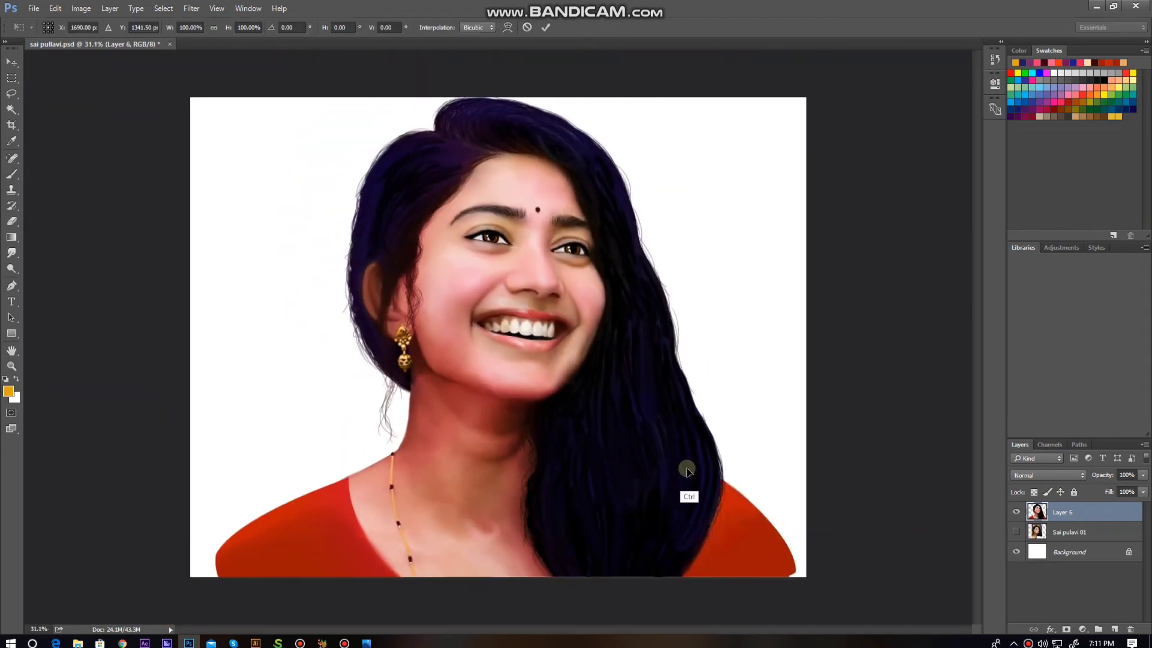
pyautogui.moveTo(687, 471); pyautogui.dragTo(684, 462)
pyautogui.press('Return')
pyautogui.press('e')
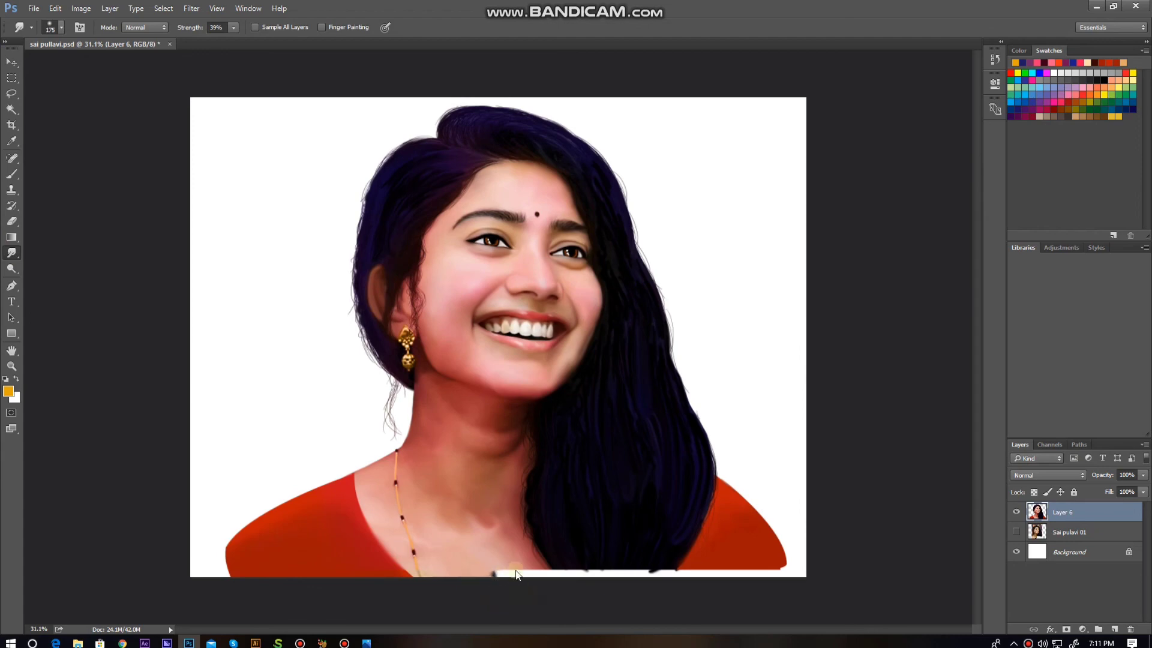
pyautogui.hotkey('ctrl', '0')
pyautogui.hotkey('ctrl', 't')
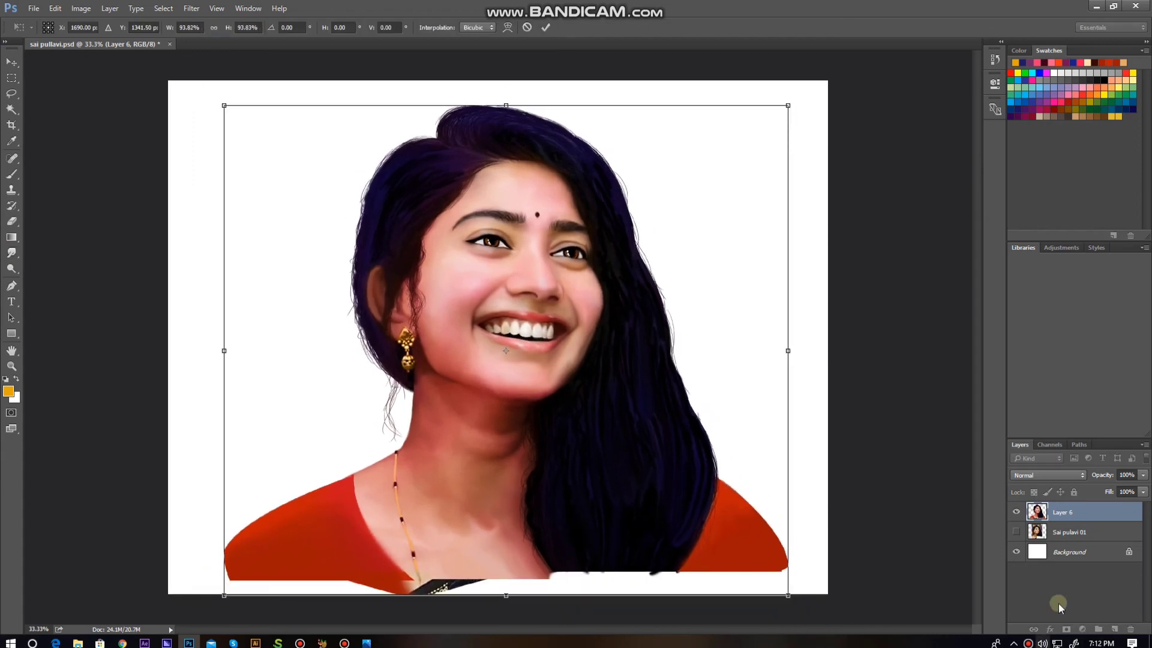
pyautogui.moveTo(451, 579)
pyautogui.mouseDown()
pyautogui.moveTo(497, 612)
pyautogui.moveTo(784, 566)
pyautogui.mouseUp()
pyautogui.hotkey('ctrl', 't')
pyautogui.moveTo(517, 425); pyautogui.dragTo(518, 348)
pyautogui.press('Return')
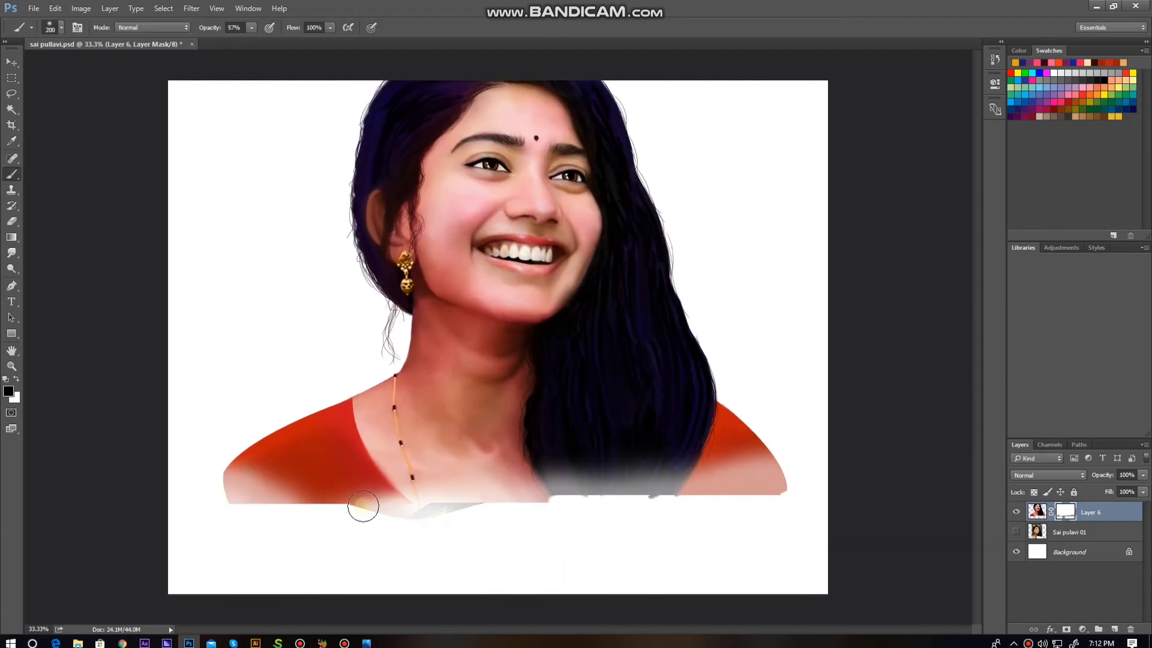
# Fade the bottom of the red shoulders and hair softly into white.
pyautogui.moveTo(753, 494); pyautogui.dragTo(362, 547)
pyautogui.moveTo(319, 511); pyautogui.dragTo(718, 504)
pyautogui.press('[')
pyautogui.press('[')
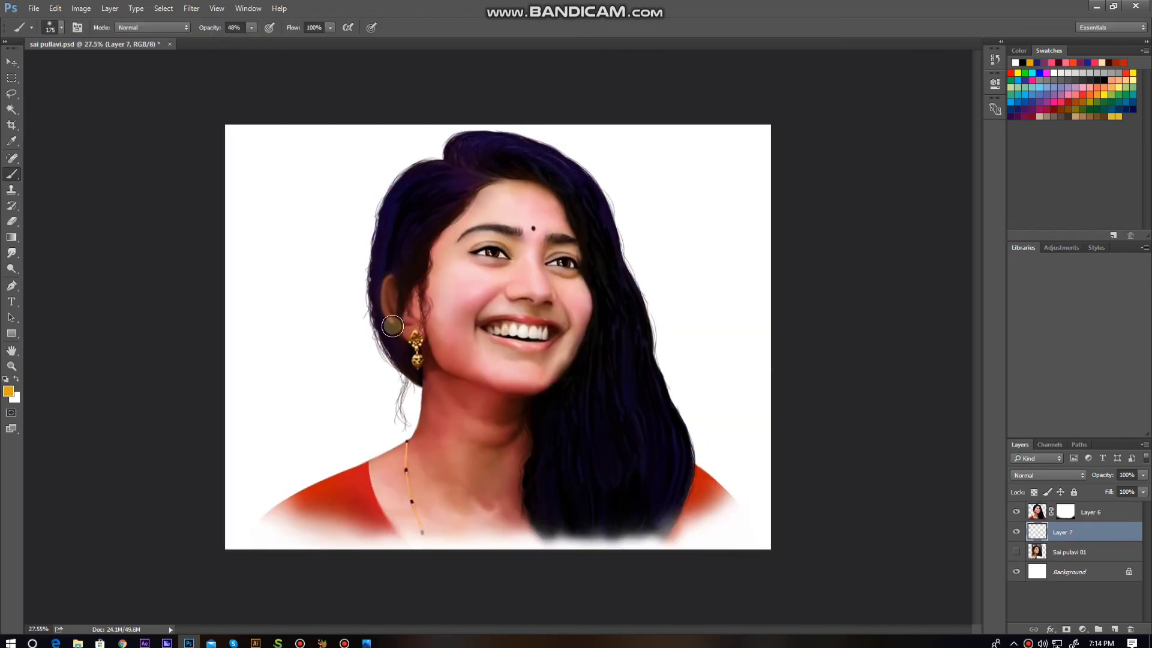
pyautogui.click(9, 391)
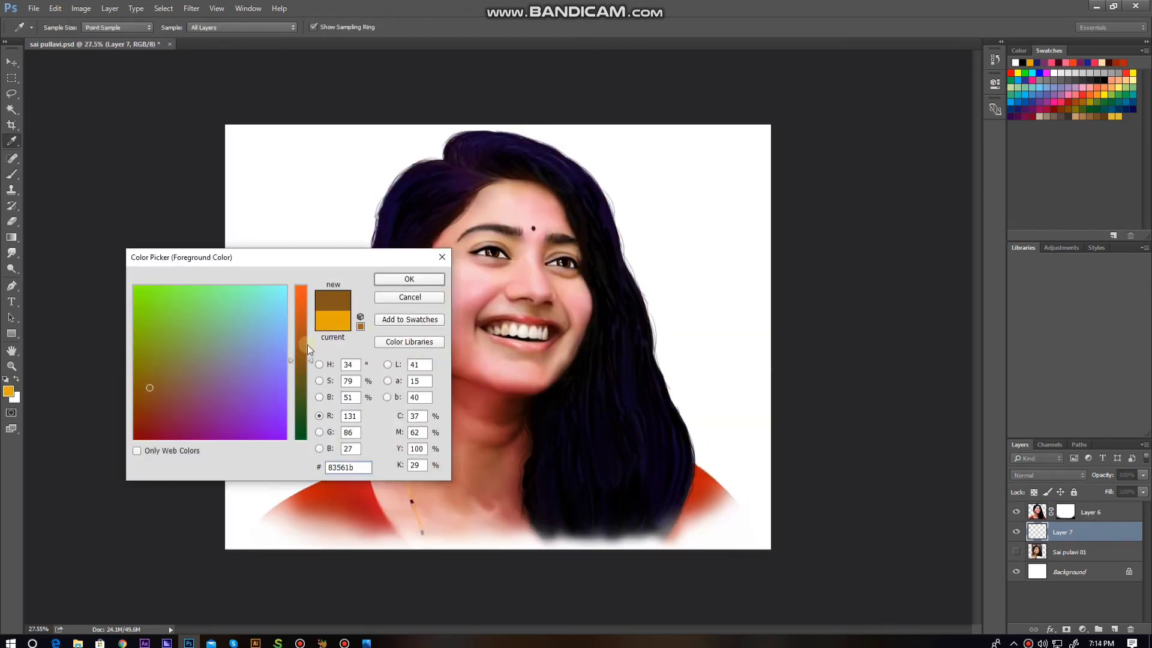
# Paint dark blue background strokes, then light blue-grey at 13% brush opacity over white areas.
pyautogui.click(1073, 108)
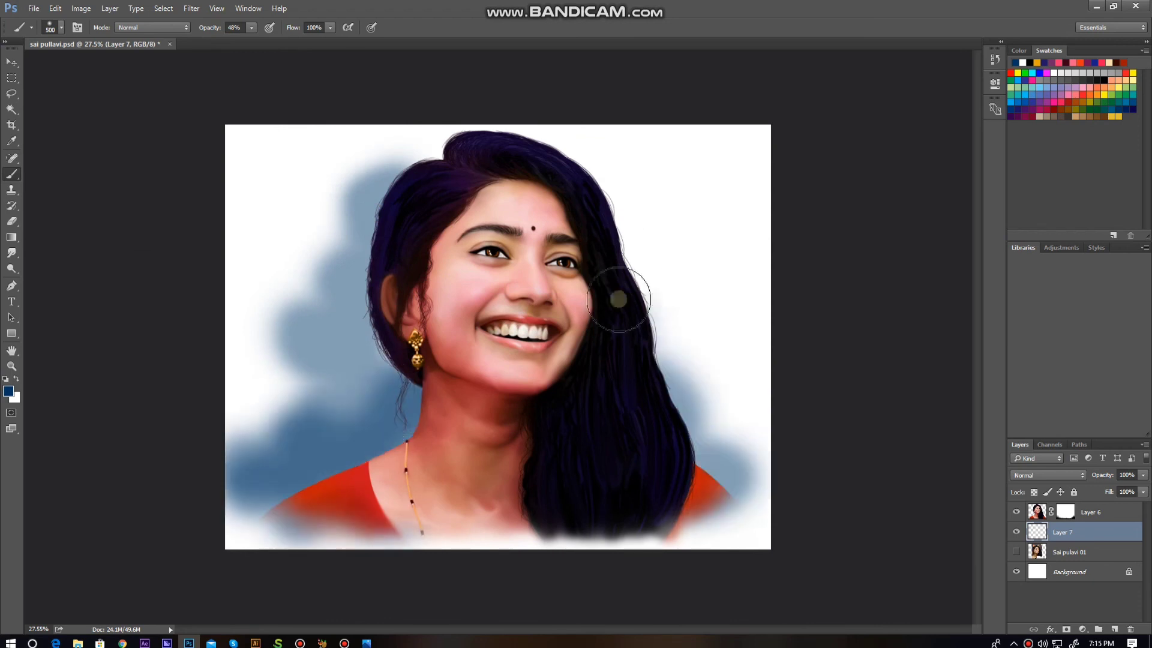
pyautogui.moveTo(619, 299)
pyautogui.mouseDown()
pyautogui.moveTo(420, 201)
pyautogui.moveTo(260, 511)
pyautogui.moveTo(602, 440)
pyautogui.moveTo(384, 354)
pyautogui.mouseUp()
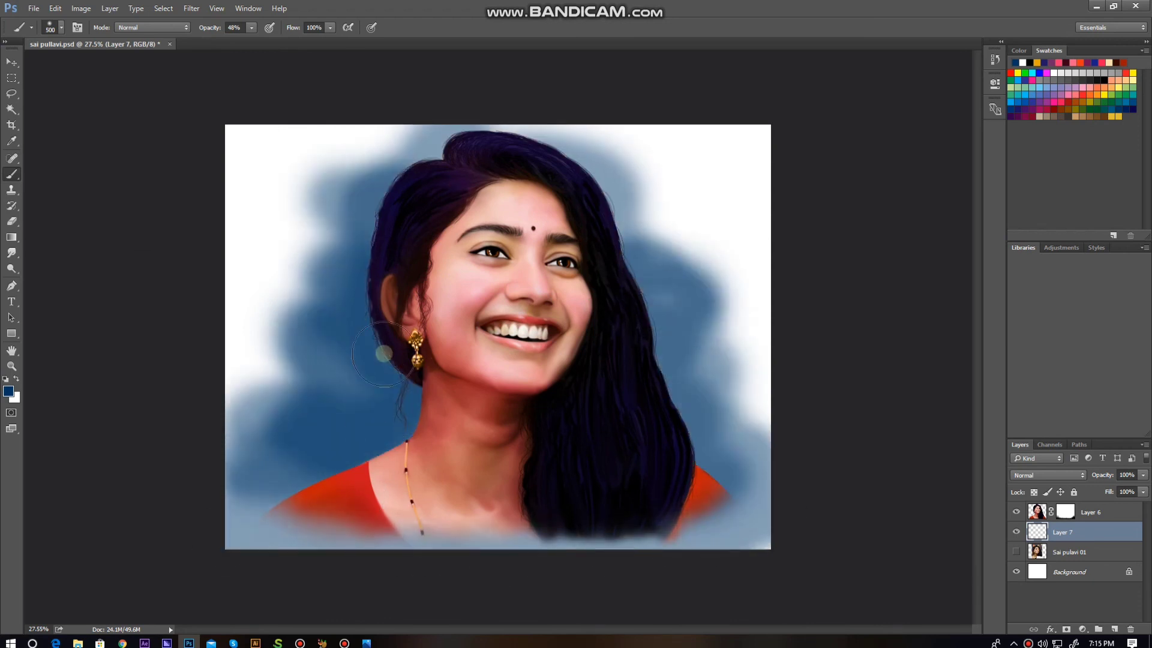
pyautogui.click(8, 391)
pyautogui.click(216, 399)
pyautogui.click(398, 278)
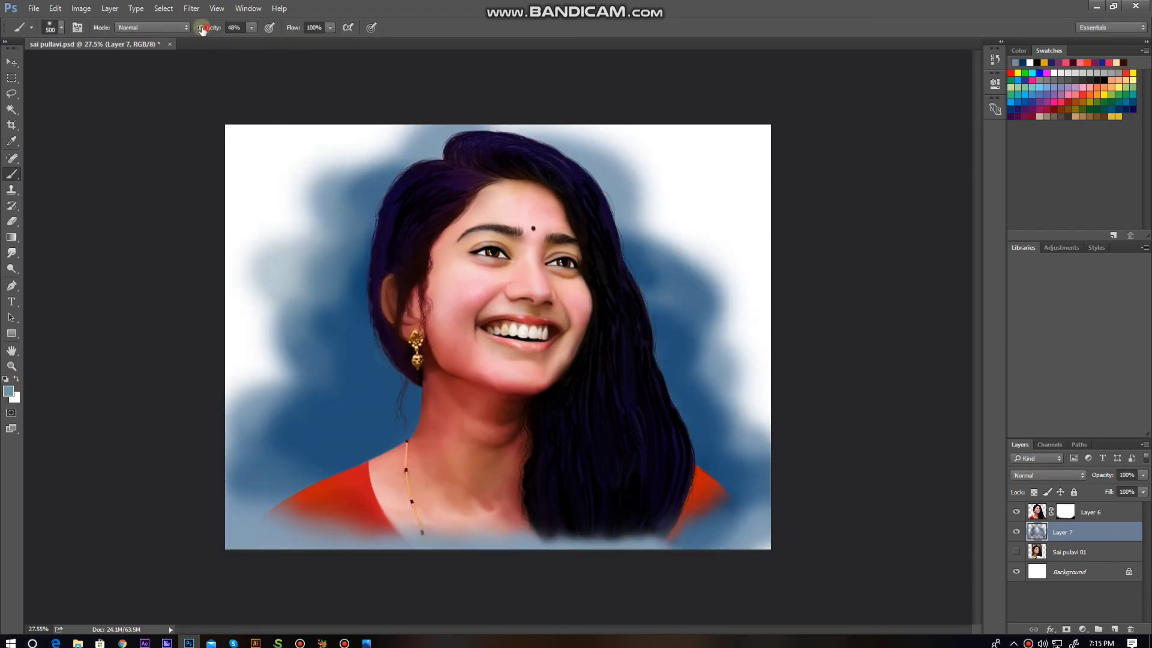
pyautogui.moveTo(202, 30); pyautogui.dragTo(181, 30)
pyautogui.moveTo(312, 198); pyautogui.dragTo(265, 384)
pyautogui.moveTo(660, 162)
pyautogui.mouseDown()
pyautogui.moveTo(779, 375)
pyautogui.moveTo(750, 420)
pyautogui.mouseUp()
pyautogui.moveTo(288, 324); pyautogui.dragTo(262, 346)
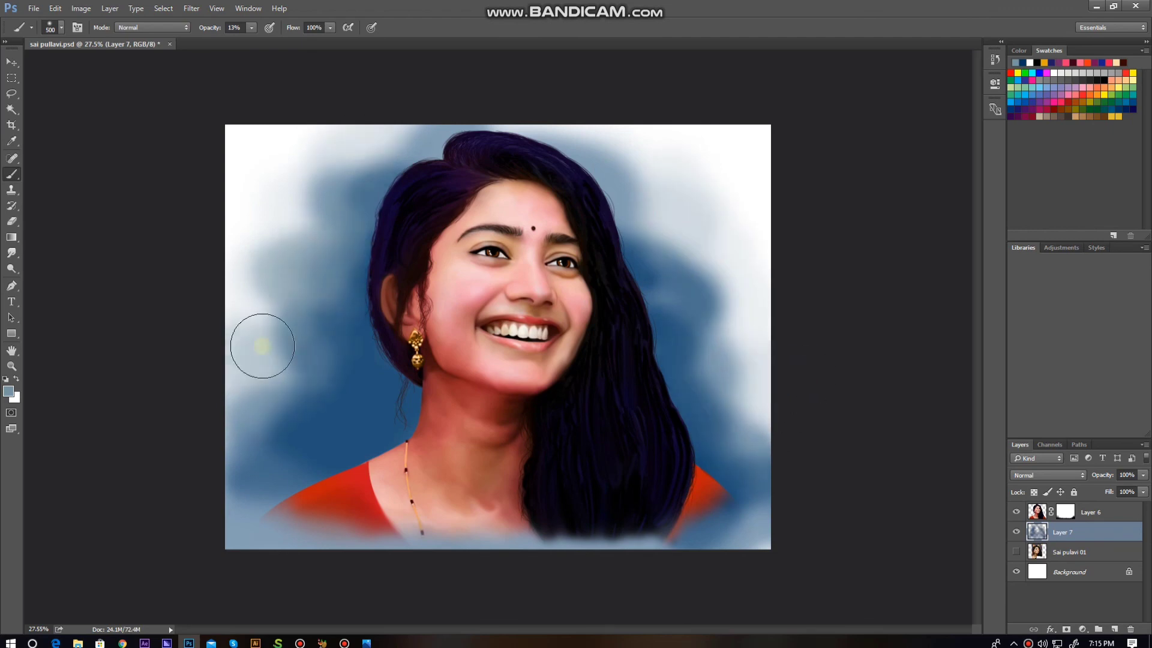
pyautogui.moveTo(630, 259); pyautogui.dragTo(334, 175)
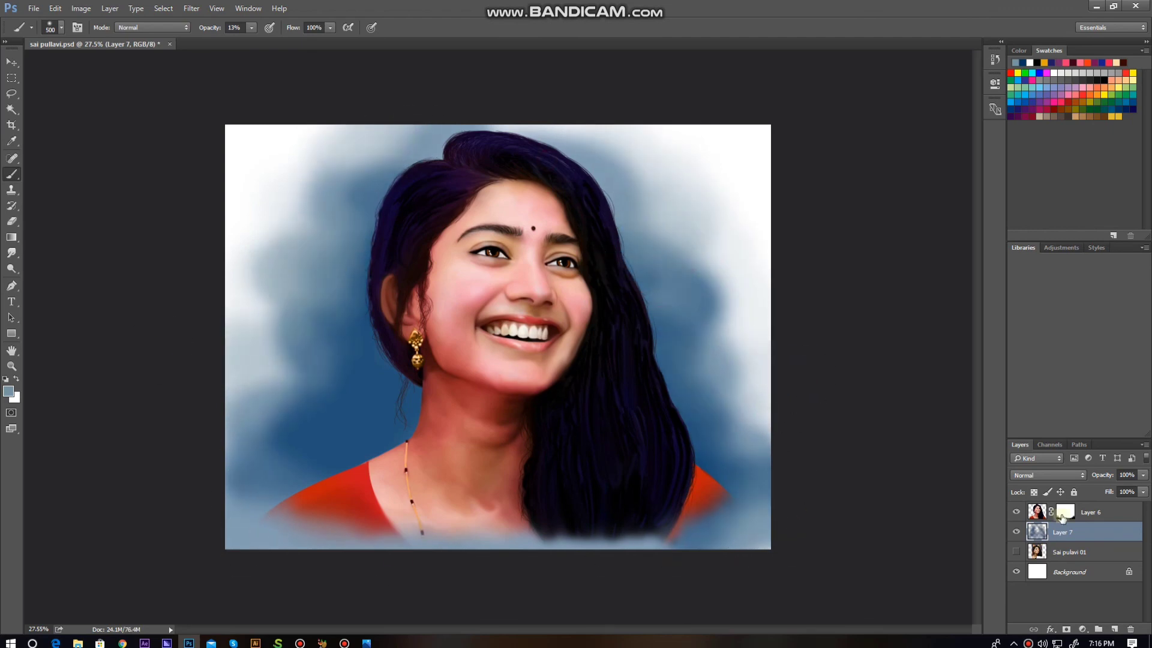
# On Layer 7, darken light patches on the left and along the bottom with grey-blue.
pyautogui.click(1066, 512)
pyautogui.press('d')
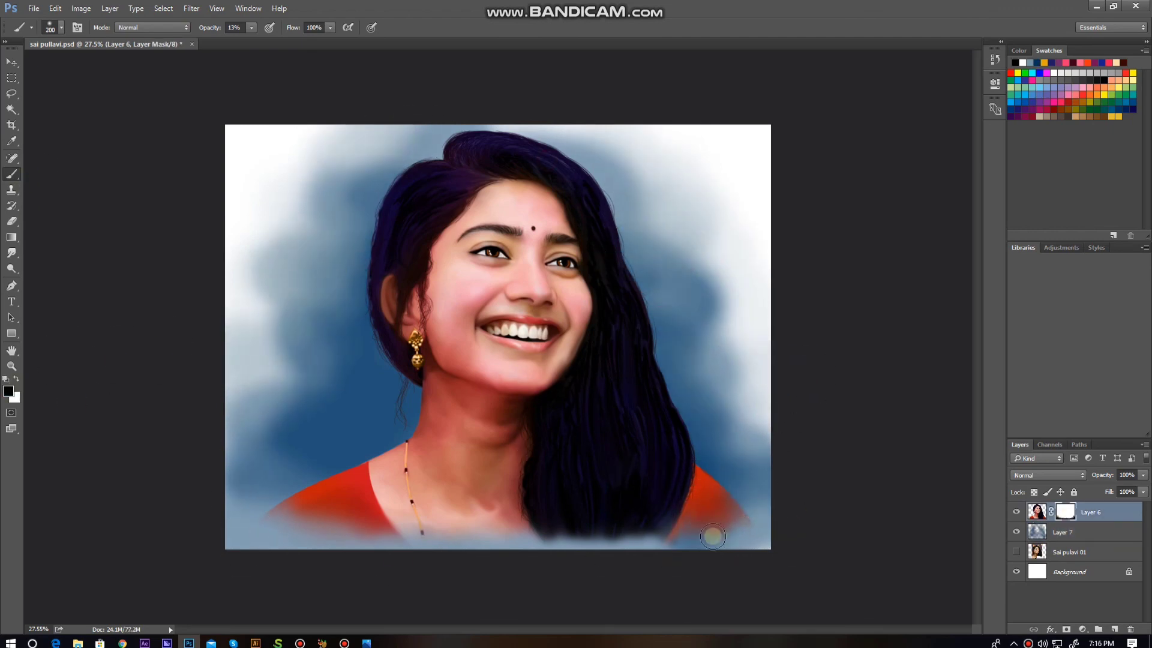
pyautogui.click(1087, 532)
pyautogui.click(8, 391)
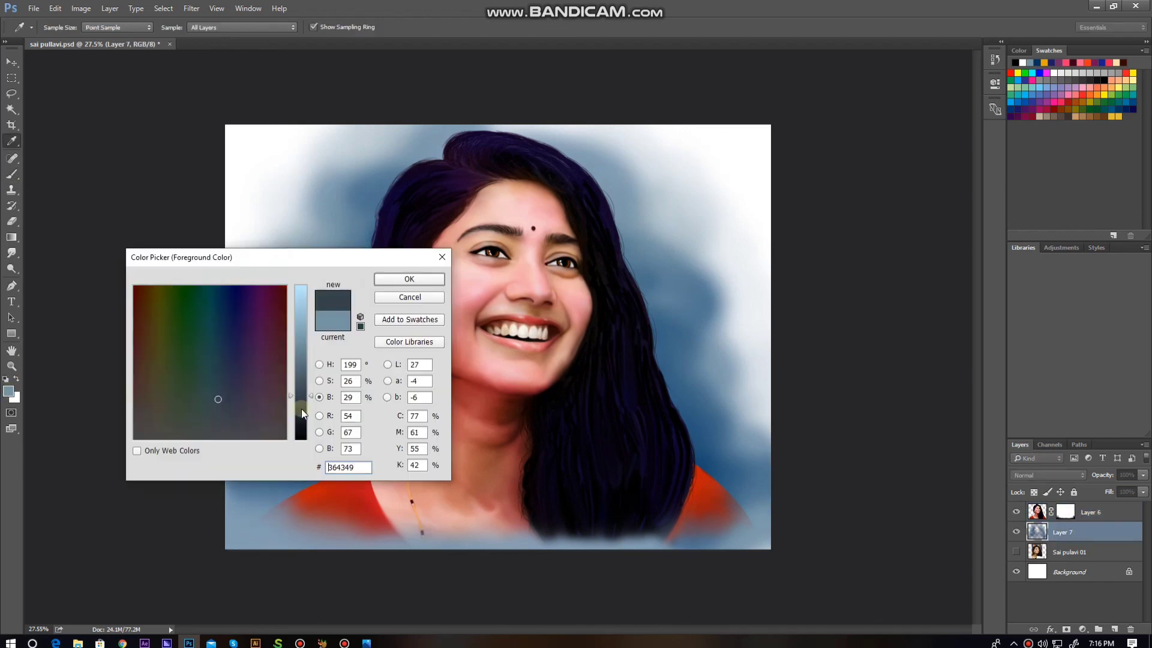
pyautogui.click(398, 278)
pyautogui.moveTo(360, 258); pyautogui.dragTo(306, 390)
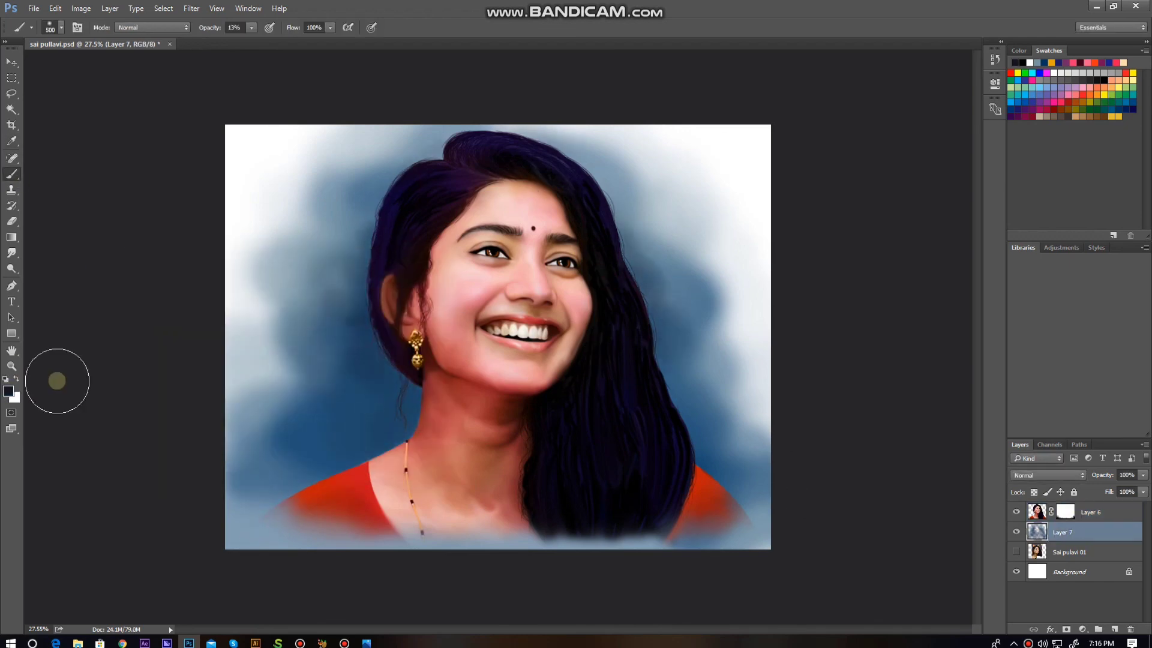
pyautogui.moveTo(336, 180); pyautogui.dragTo(288, 408)
pyautogui.moveTo(686, 516)
pyautogui.mouseDown()
pyautogui.moveTo(334, 501)
pyautogui.moveTo(252, 516)
pyautogui.mouseUp()
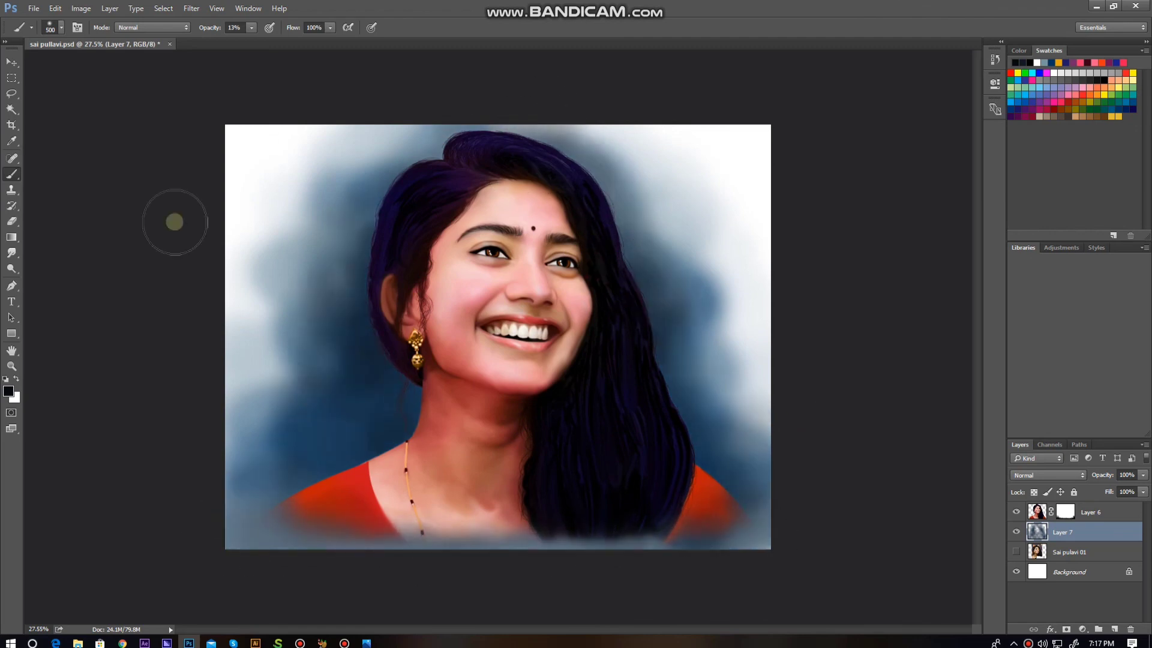
# Darken the background near the top and lighten it along the canvas edges.
pyautogui.click(9, 392)
pyautogui.click(412, 279)
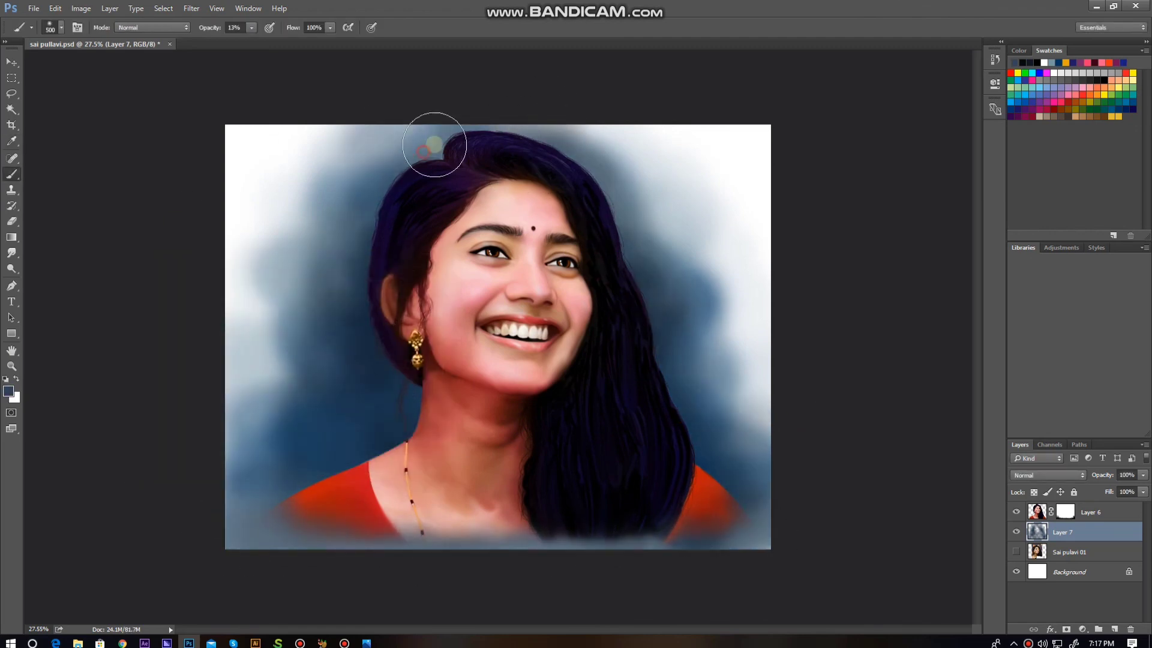
pyautogui.moveTo(432, 142); pyautogui.dragTo(618, 252)
pyautogui.moveTo(268, 192)
pyautogui.mouseDown()
pyautogui.moveTo(743, 200)
pyautogui.moveTo(763, 529)
pyautogui.moveTo(217, 252)
pyautogui.mouseUp()
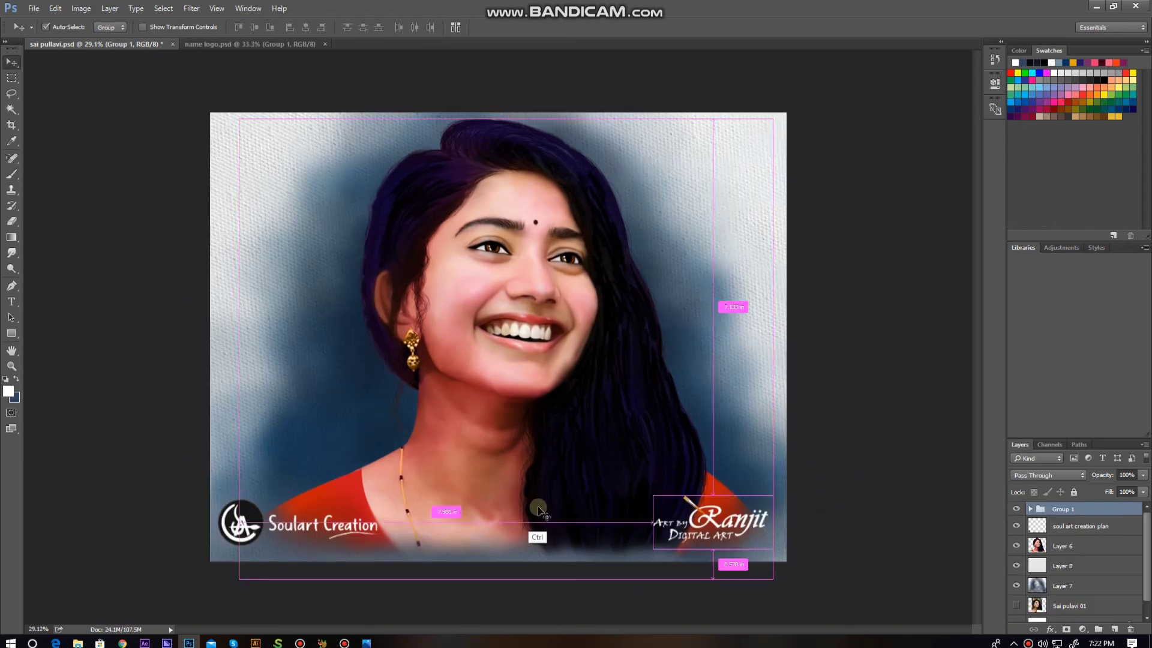
# Stroke the portrait outline white on a new layer, erase excess, then delete that attempt.
pyautogui.click(1062, 558)
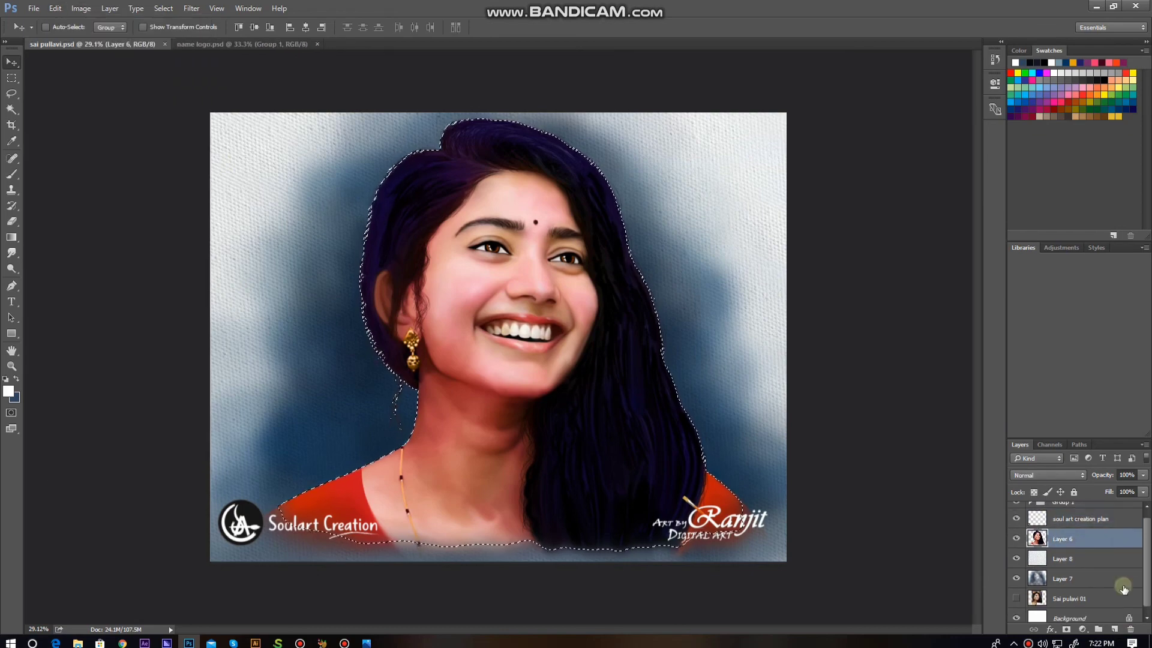
pyautogui.click(1115, 629)
pyautogui.click(56, 8)
pyautogui.click(66, 202)
pyautogui.press('Return')
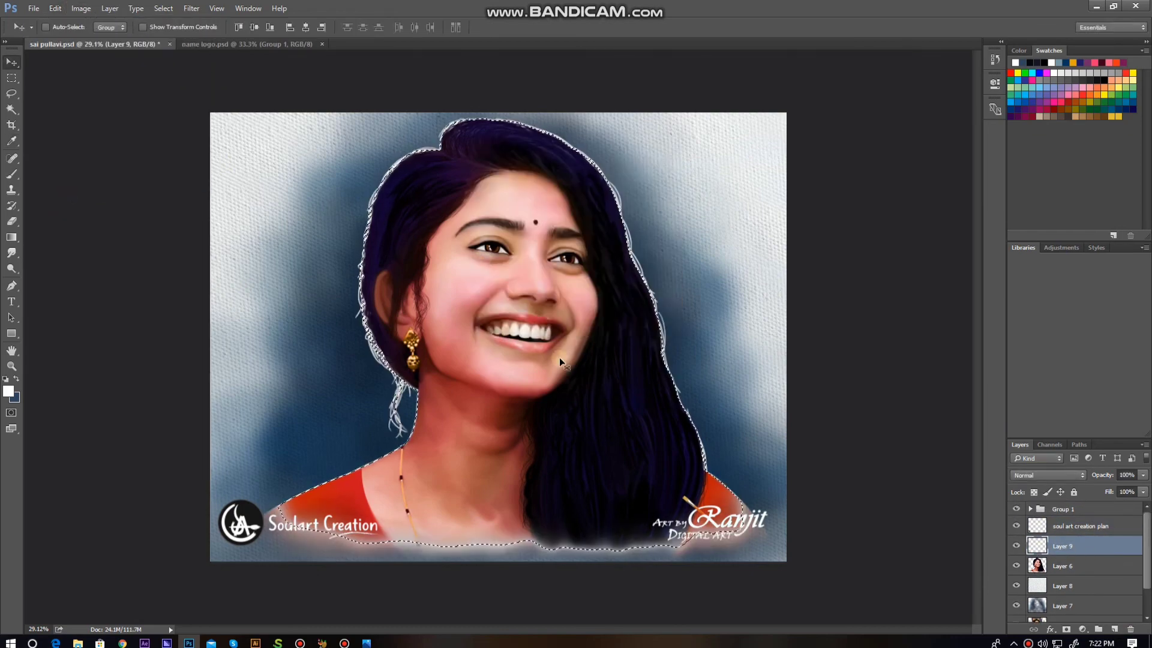
pyautogui.hotkey('ctrl', 'd')
pyautogui.press('e')
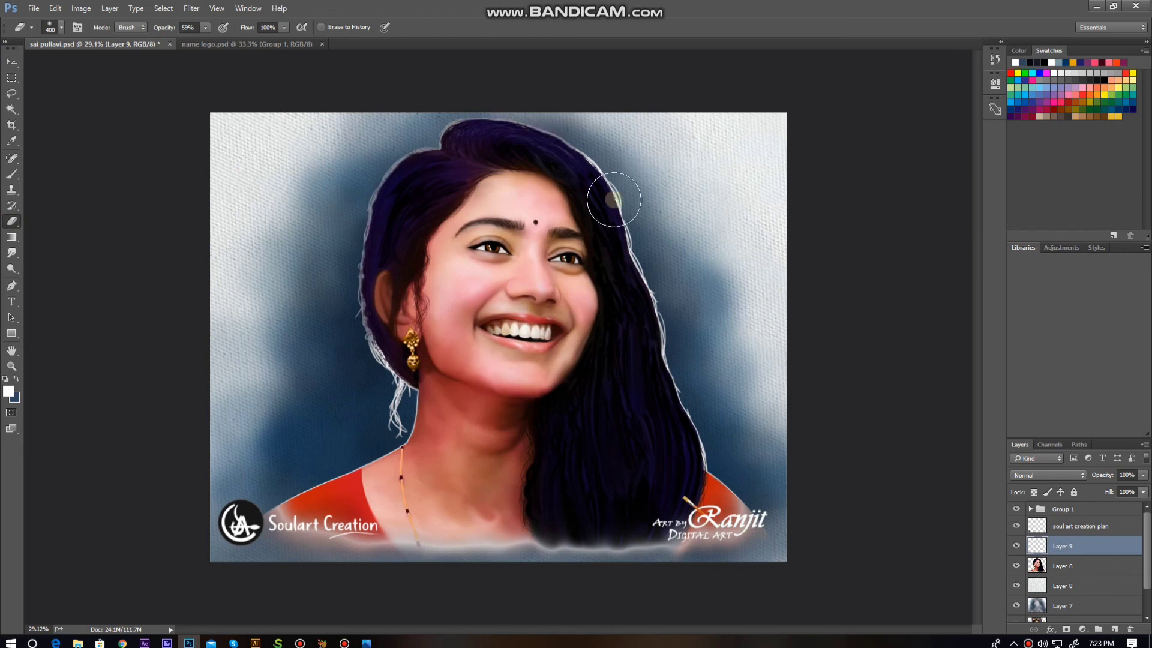
pyautogui.moveTo(613, 199); pyautogui.dragTo(398, 192)
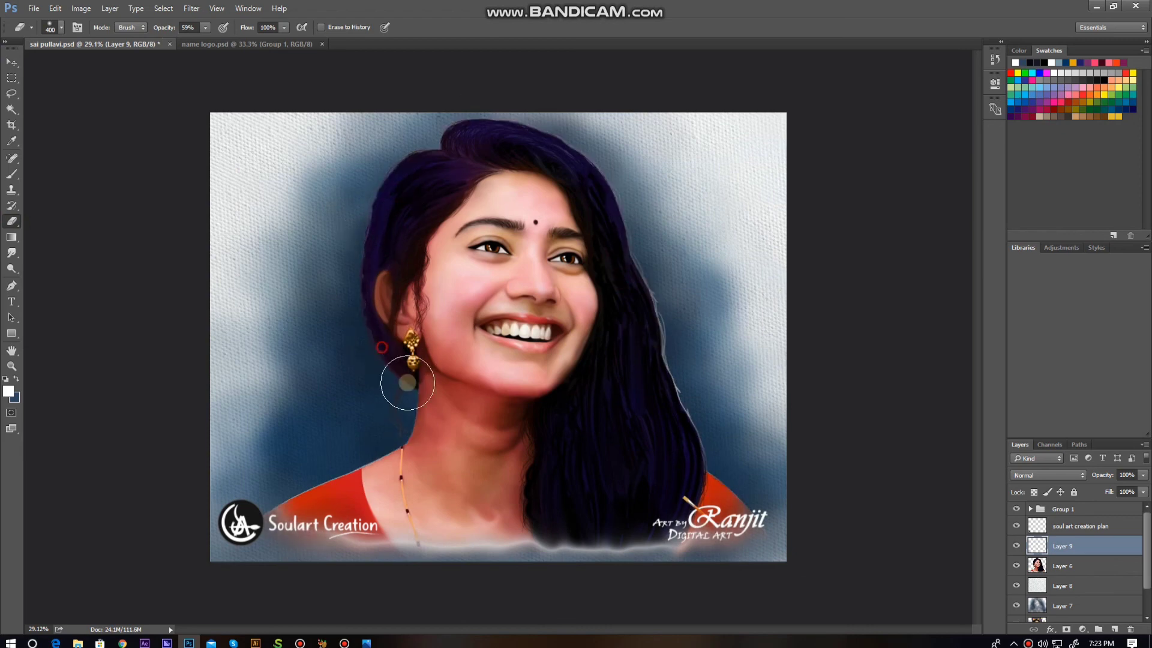
pyautogui.moveTo(1089, 554); pyautogui.dragTo(1089, 596)
pyautogui.click(1130, 630)
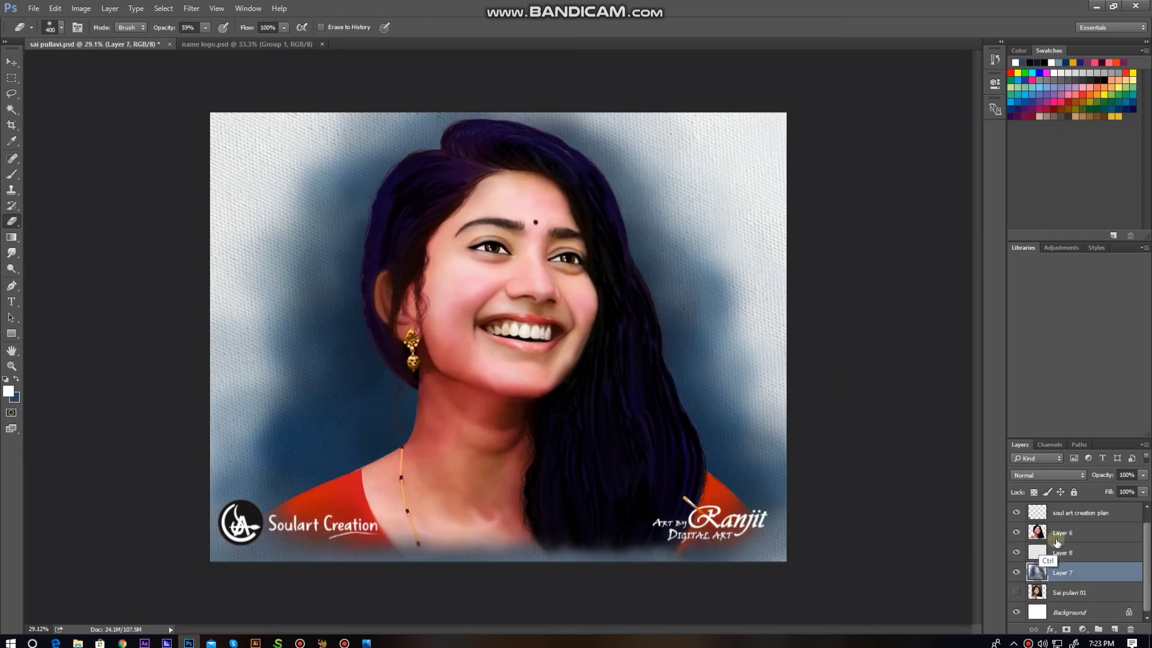
# Reapply a white stroke along the portrait outline on a fresh layer and deselect.
pyautogui.keyDown('ctrl'); pyautogui.click(526, 252); pyautogui.keyUp('ctrl')
pyautogui.keyDown('ctrl'); pyautogui.click(1038, 533); pyautogui.keyUp('ctrl')
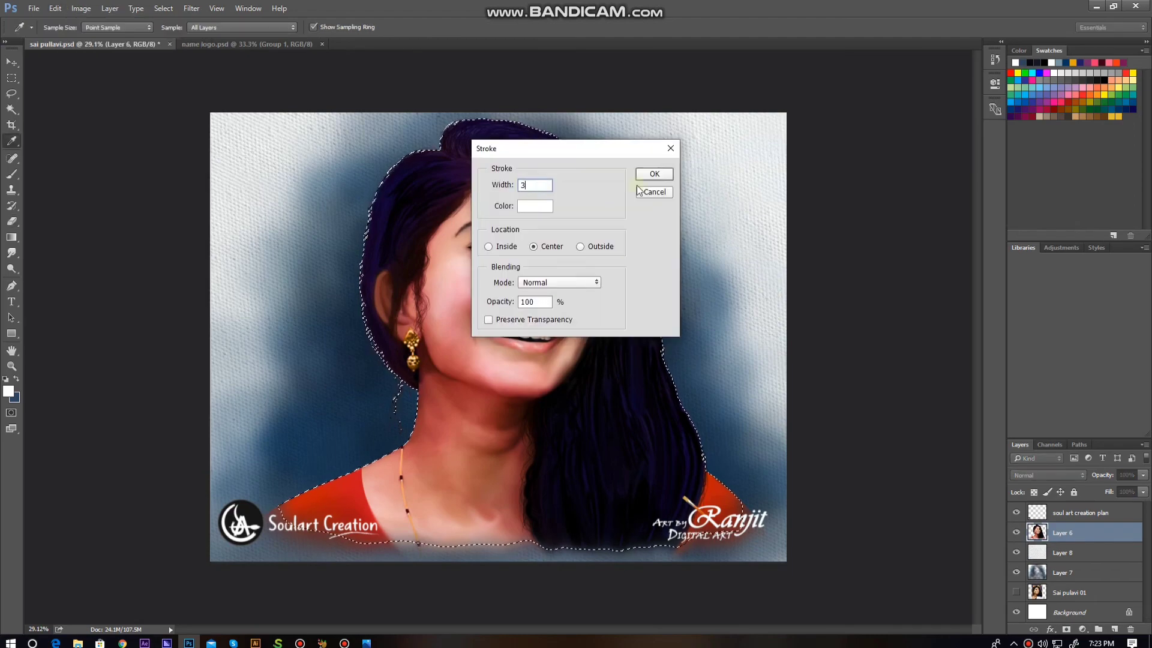
pyautogui.click(655, 191)
pyautogui.click(1068, 553)
pyautogui.click(1114, 629)
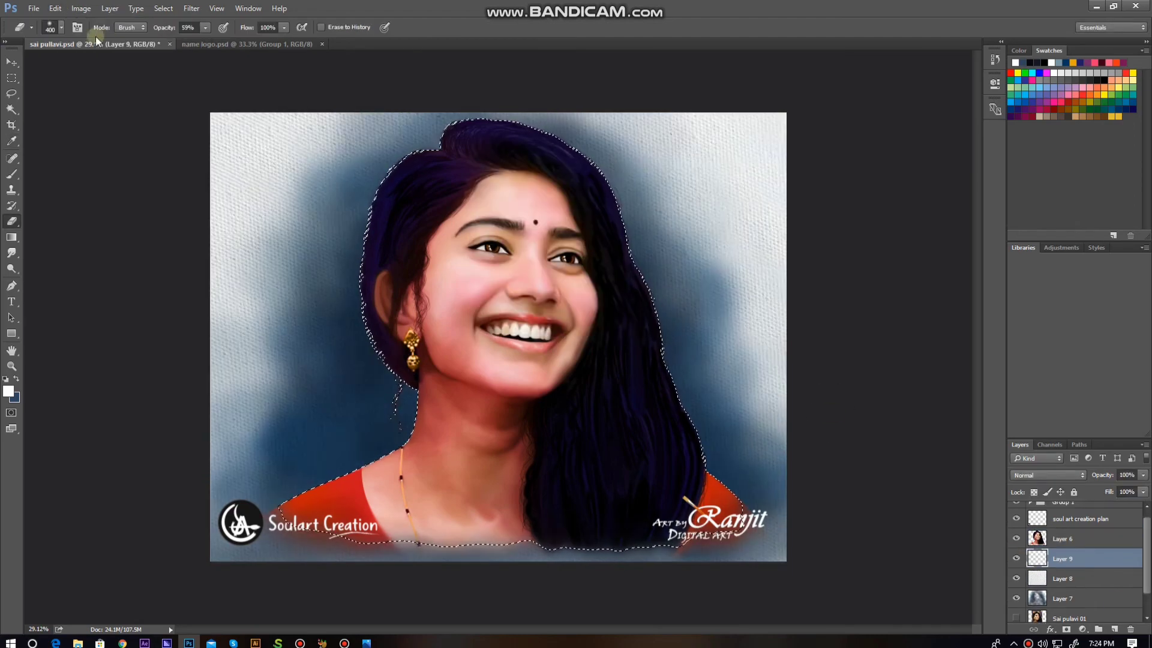
pyautogui.click(55, 8)
pyautogui.click(78, 204)
pyautogui.press('Return')
pyautogui.hotkey('ctrl', 'd')
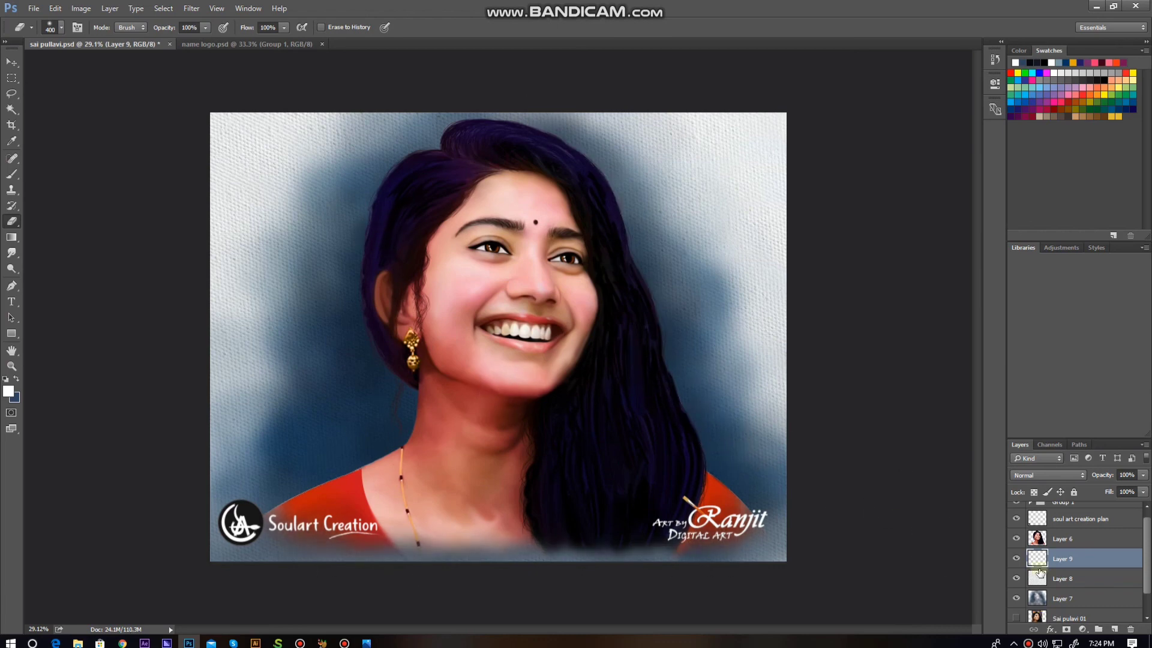
# Move the Soulart Creation logo into position.
pyautogui.click(1087, 524)
pyautogui.press('v')
pyautogui.moveTo(240, 522); pyautogui.dragTo(241, 526)
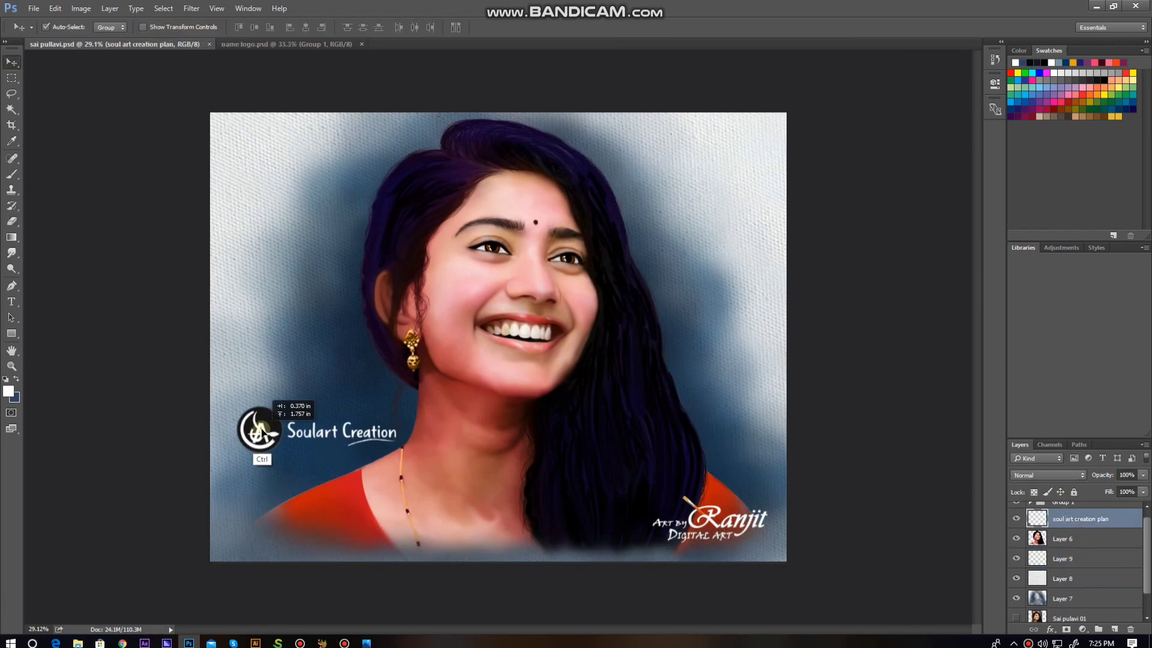